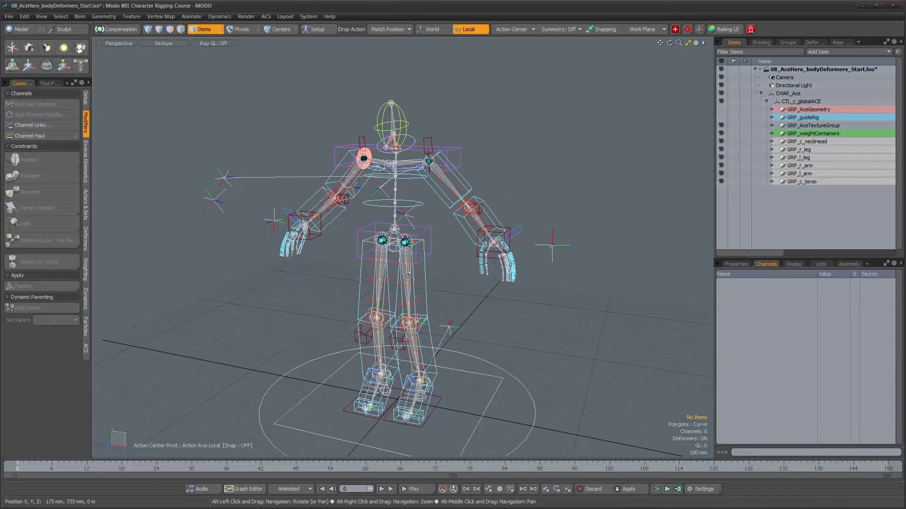
# - Examine the character rig from several angles and review the existing neck and spine deformers
pyautogui.moveTo(400, 228)
pyautogui.keyDown('alt'); pyautogui.mouseDown()
pyautogui.moveTo(426, 227)
pyautogui.moveTo(409, 240)
pyautogui.mouseUp(); pyautogui.keyUp('alt')
pyautogui.scroll(1, 409, 240)
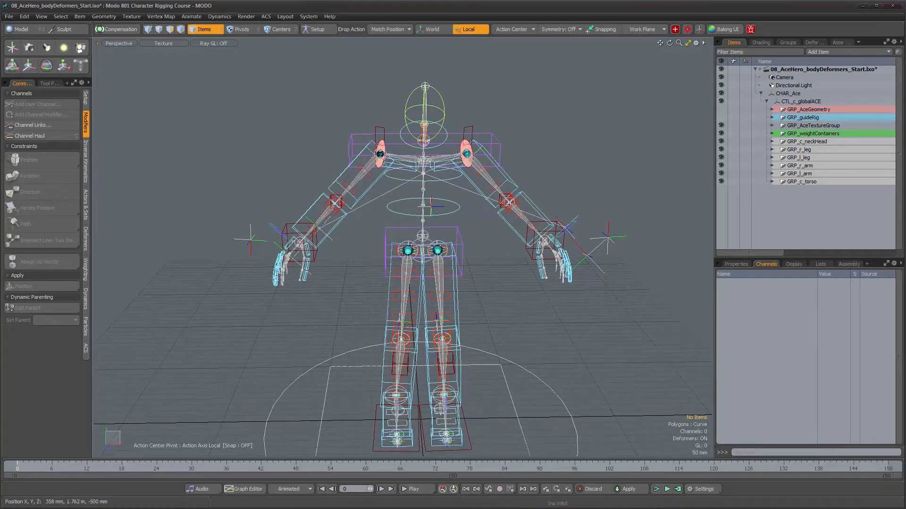
pyautogui.click(809, 42)
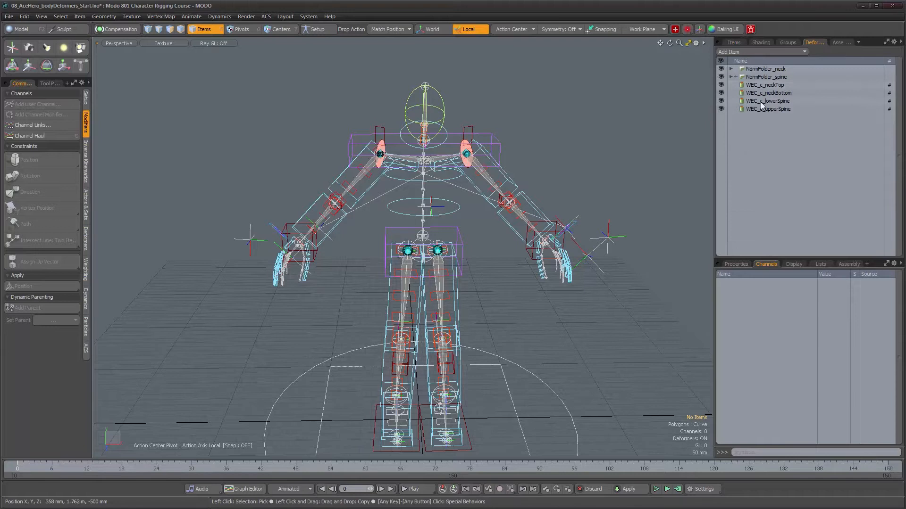
pyautogui.click(733, 43)
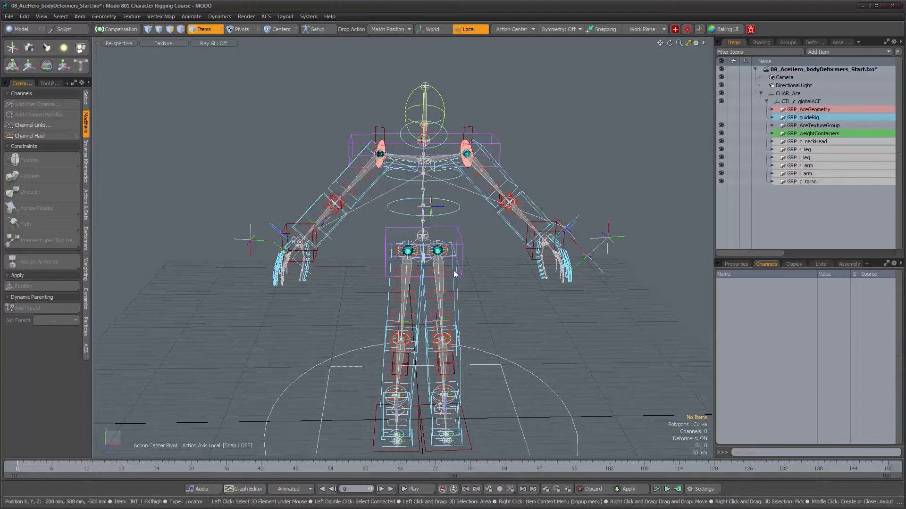
pyautogui.moveTo(447, 274)
pyautogui.keyDown('alt'); pyautogui.mouseDown()
pyautogui.moveTo(416, 276)
pyautogui.moveTo(471, 267)
pyautogui.moveTo(436, 273)
pyautogui.mouseUp(); pyautogui.keyUp('alt')
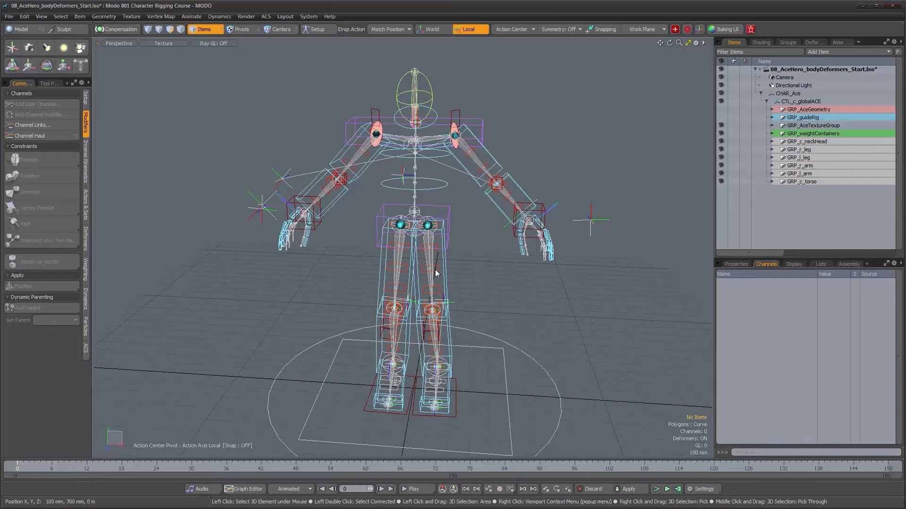
pyautogui.scroll(3, 343, 174)
pyautogui.keyDown('alt'); pyautogui.moveTo(343, 174); pyautogui.dragTo(370, 190); pyautogui.keyUp('alt')
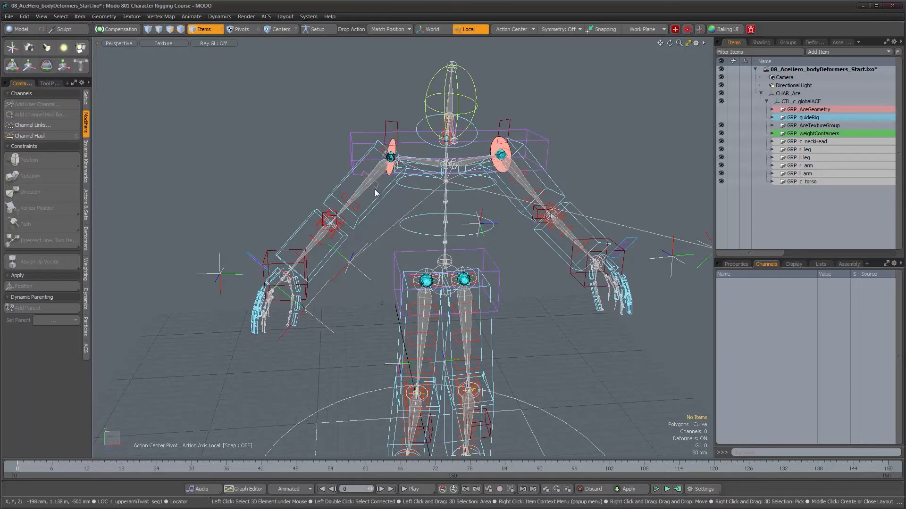
pyautogui.keyDown('alt'); pyautogui.moveTo(345, 198); pyautogui.dragTo(447, 259); pyautogui.keyUp('alt')
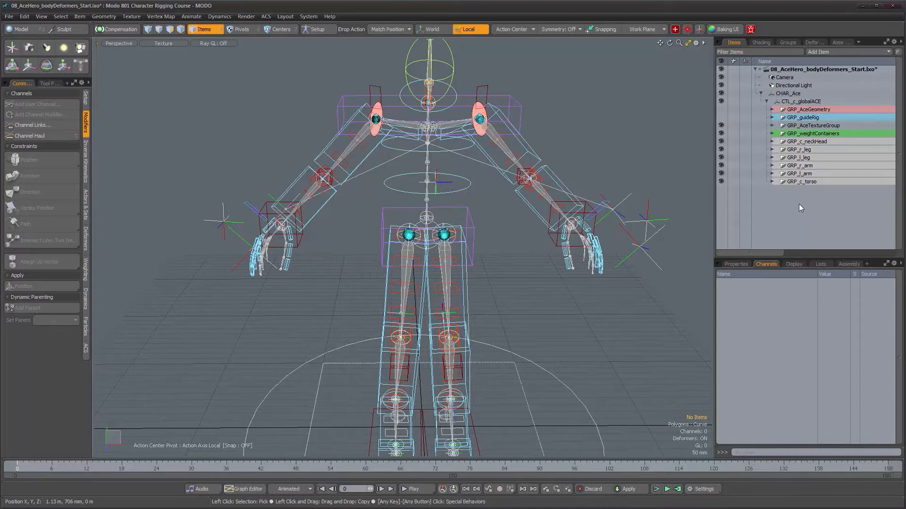
# - Show GRP_guideRig and hide the texture, weight container, neck and head, leg, arm and torso groups
pyautogui.click(738, 118)
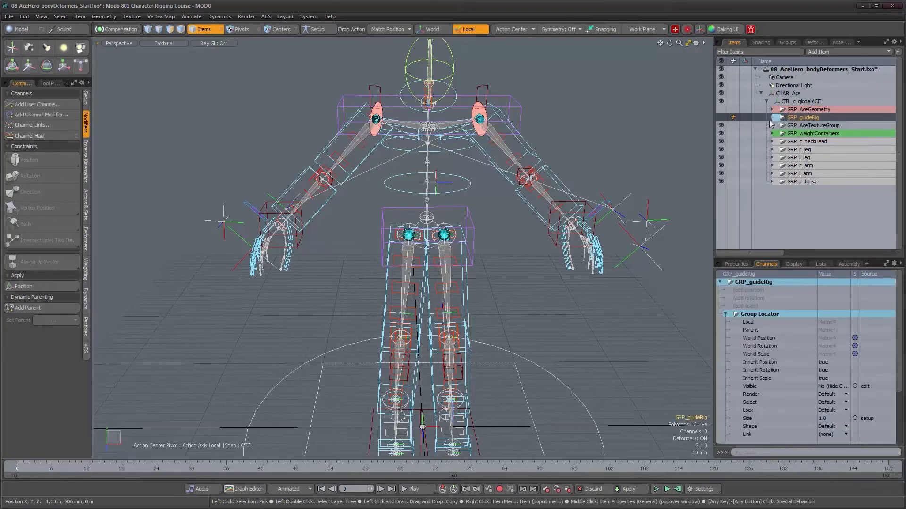
pyautogui.keyDown('alt'); pyautogui.moveTo(484, 168); pyautogui.dragTo(491, 142); pyautogui.keyUp('alt')
pyautogui.keyDown('alt'); pyautogui.moveTo(492, 141); pyautogui.dragTo(466, 141, button='right'); pyautogui.keyUp('alt')
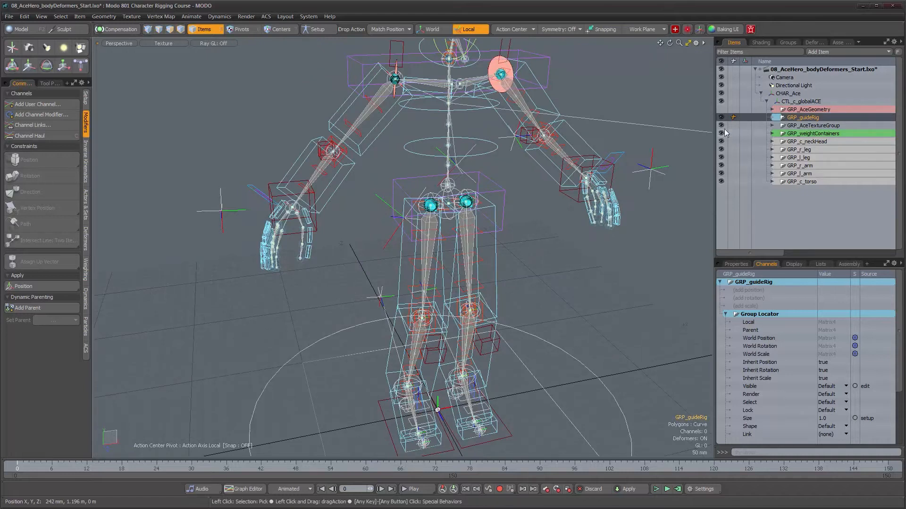
pyautogui.moveTo(721, 126); pyautogui.dragTo(722, 181)
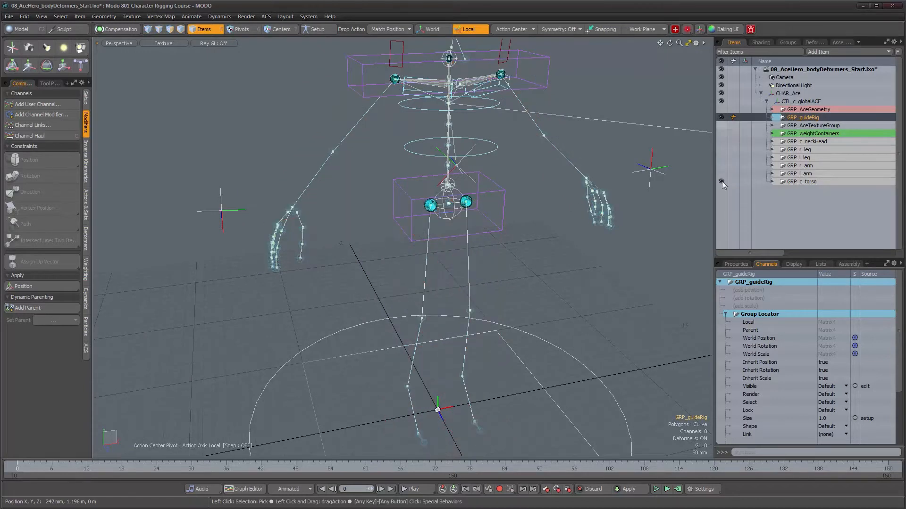
pyautogui.keyDown('alt'); pyautogui.moveTo(478, 229); pyautogui.dragTo(390, 249); pyautogui.keyUp('alt')
pyautogui.keyDown('alt'); pyautogui.moveTo(413, 207); pyautogui.dragTo(464, 223, button='right'); pyautogui.keyUp('alt')
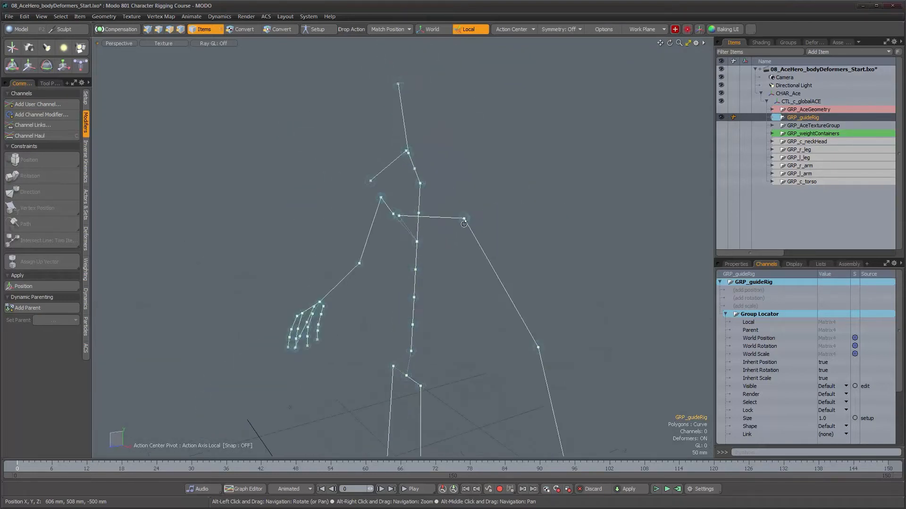
pyautogui.keyDown('alt'); pyautogui.moveTo(460, 313); pyautogui.dragTo(439, 245, button='middle'); pyautogui.keyUp('alt')
pyautogui.keyDown('alt'); pyautogui.moveTo(440, 244); pyautogui.dragTo(530, 252); pyautogui.keyUp('alt')
pyautogui.keyDown('alt'); pyautogui.moveTo(530, 252); pyautogui.dragTo(515, 245, button='right'); pyautogui.keyUp('alt')
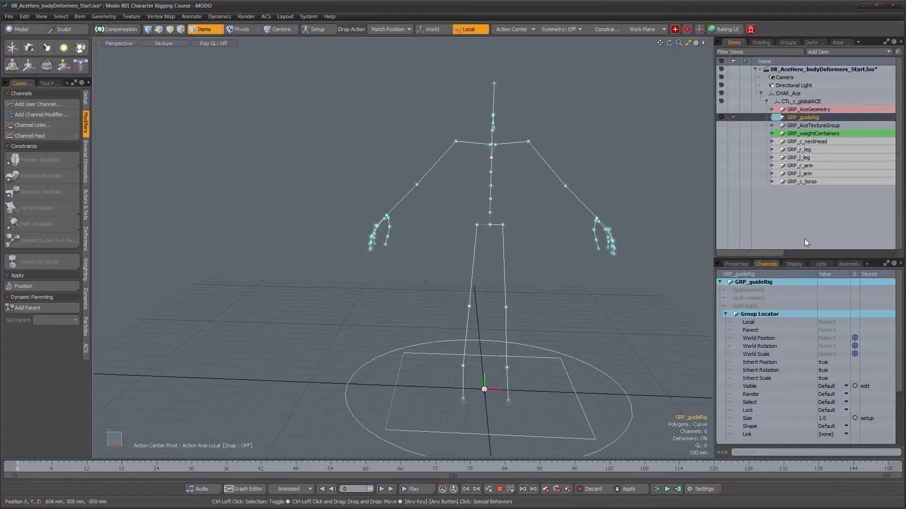
# - Duplicate the GRP_guideRig group with its joints and rename the copy GRP_deformSkeleton
pyautogui.hotkey('ctrl', 'd')
pyautogui.keyDown('alt'); pyautogui.moveTo(521, 263); pyautogui.dragTo(484, 250); pyautogui.keyUp('alt')
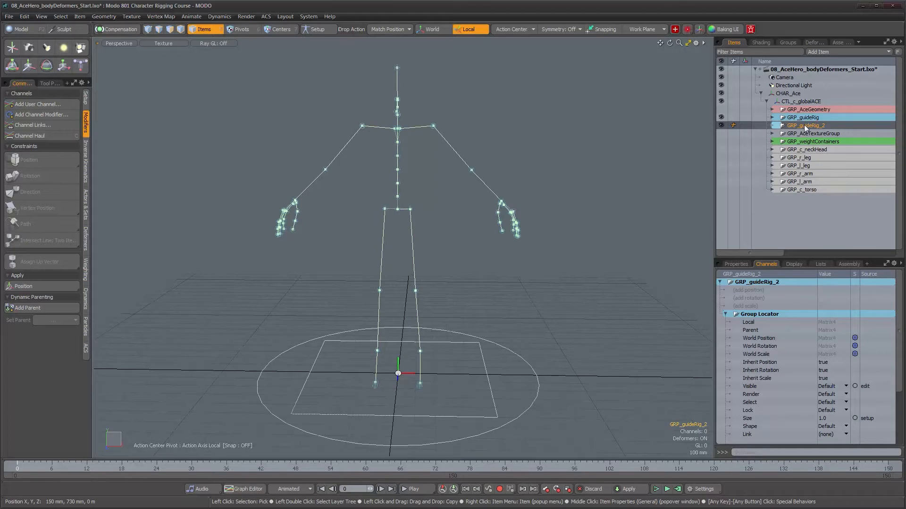
pyautogui.doubleClick(824, 125)
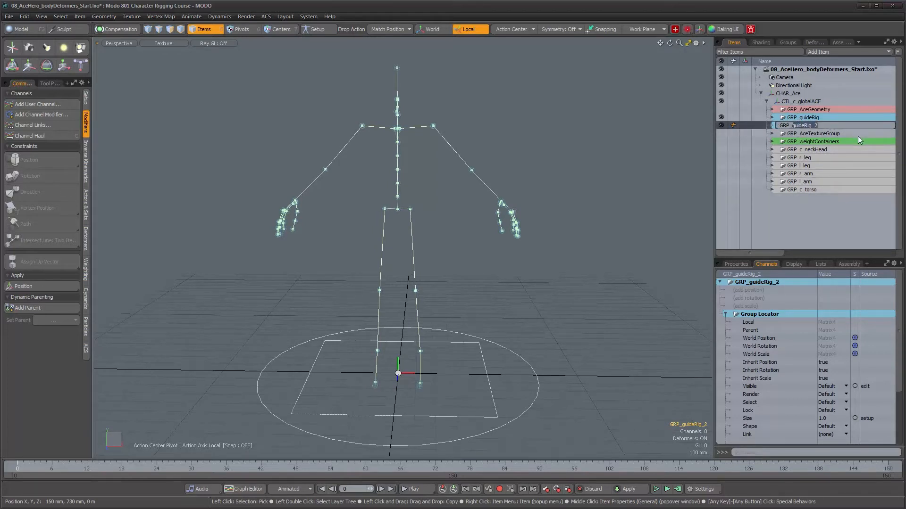
pyautogui.write('GRP_defo')
pyautogui.press('Return')
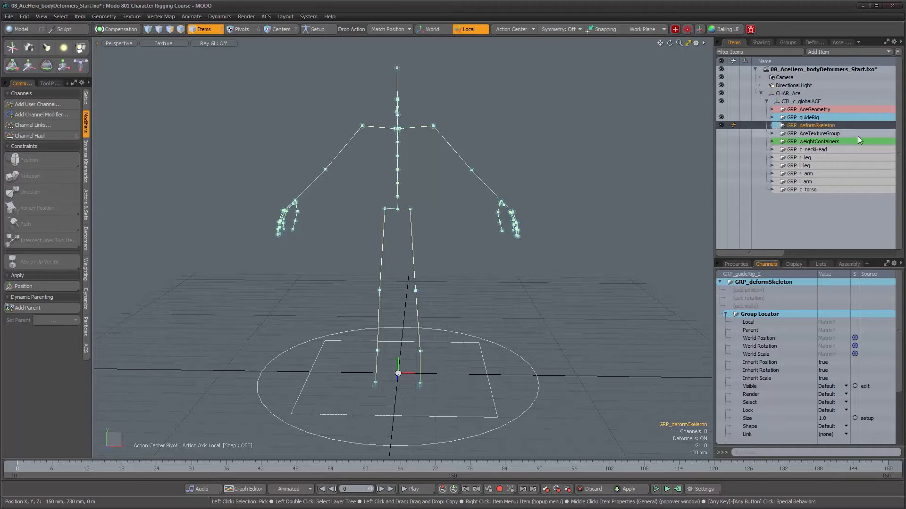
# - Set the editor color of GRP_deformSkeleton to Red and hide the original GRP_guideRig
pyautogui.rightClick(795, 126)
pyautogui.moveTo(796, 140)
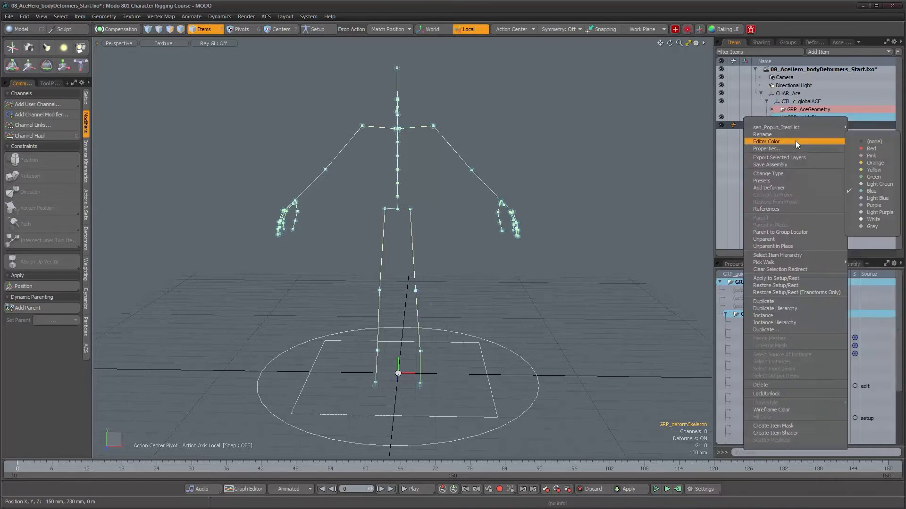
pyautogui.click(862, 148)
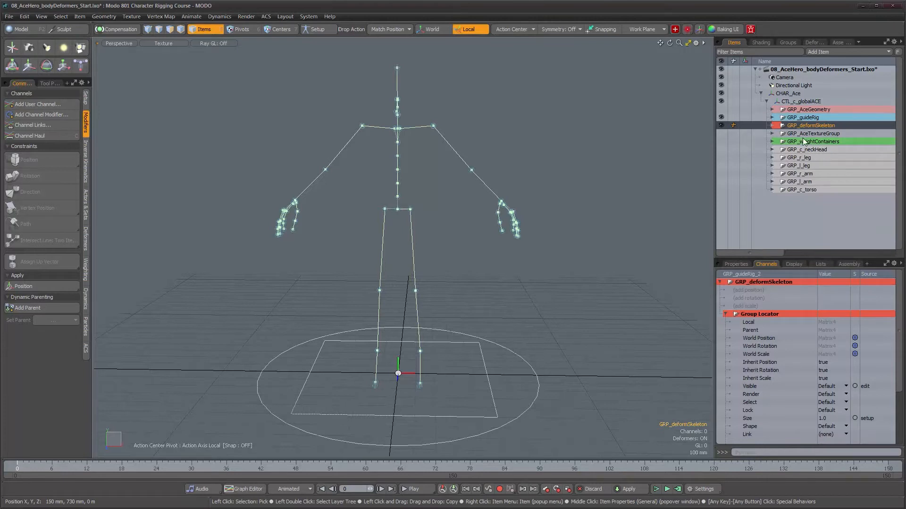
pyautogui.keyDown('alt'); pyautogui.moveTo(511, 213); pyautogui.dragTo(478, 198); pyautogui.keyUp('alt')
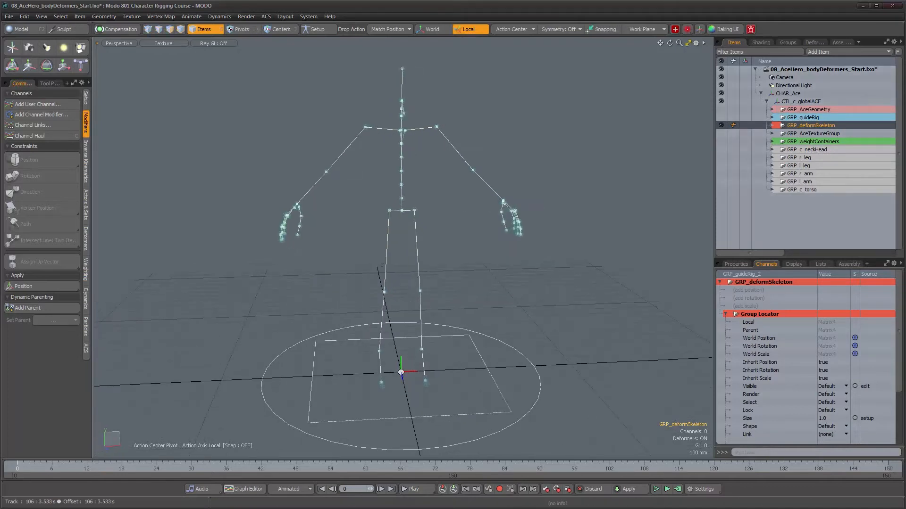
# - Expand GRP_deformSkeleton and select the entire joint hierarchy from JNT_c_hip_guide_2 downward
pyautogui.press('Escape')
pyautogui.keyDown('alt'); pyautogui.moveTo(504, 275); pyautogui.dragTo(410, 273); pyautogui.keyUp('alt')
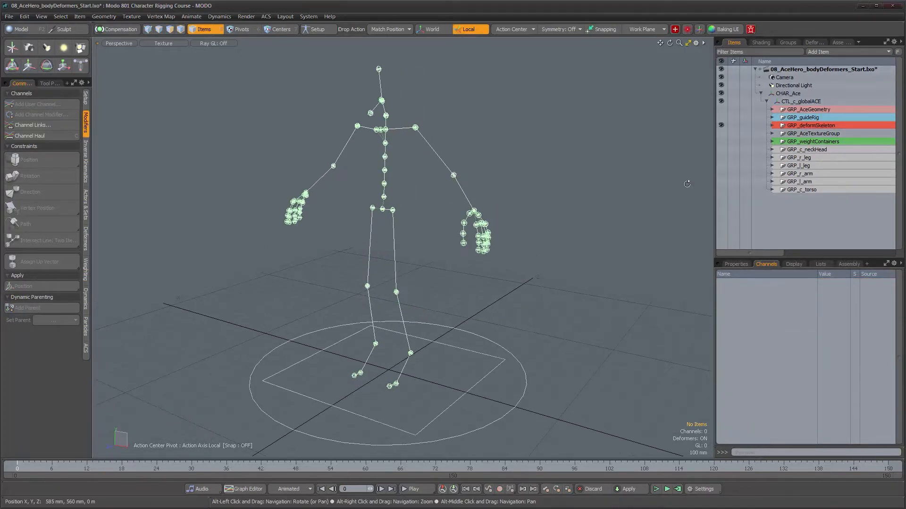
pyautogui.click(772, 127)
pyautogui.scroll(-2, 773, 130)
pyautogui.click(804, 78)
pyautogui.keyDown('alt'); pyautogui.moveTo(535, 206); pyautogui.dragTo(505, 211); pyautogui.keyUp('alt')
pyautogui.doubleClick(788, 77)
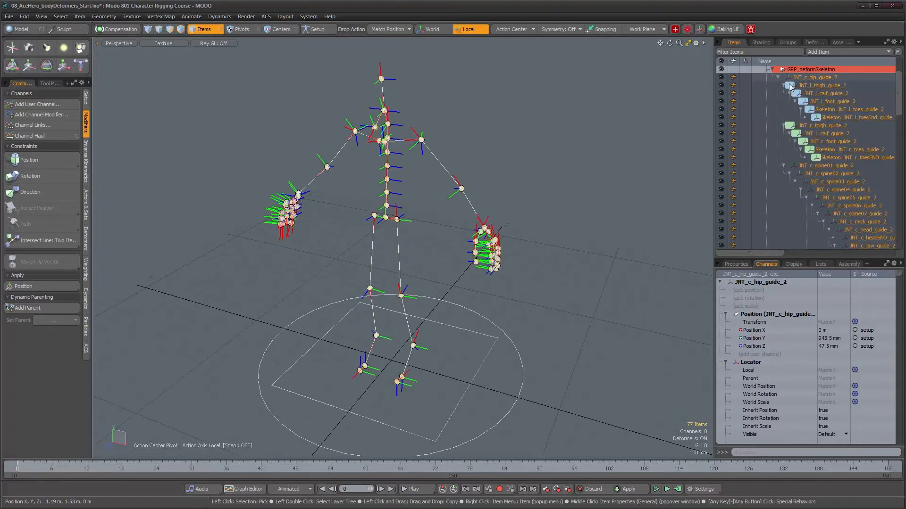
# - Examine the selected deform skeleton's joints and their axes, along with the joint hierarchy in the item list
pyautogui.keyDown('alt'); pyautogui.moveTo(422, 228); pyautogui.dragTo(422, 191); pyautogui.keyUp('alt')
pyautogui.keyDown('alt'); pyautogui.moveTo(423, 191); pyautogui.dragTo(424, 225, button='middle'); pyautogui.keyUp('alt')
pyautogui.keyDown('alt'); pyautogui.moveTo(424, 225); pyautogui.dragTo(438, 207, button='right'); pyautogui.keyUp('alt')
pyautogui.keyDown('alt'); pyautogui.moveTo(437, 207); pyautogui.dragTo(457, 280, button='middle'); pyautogui.keyUp('alt')
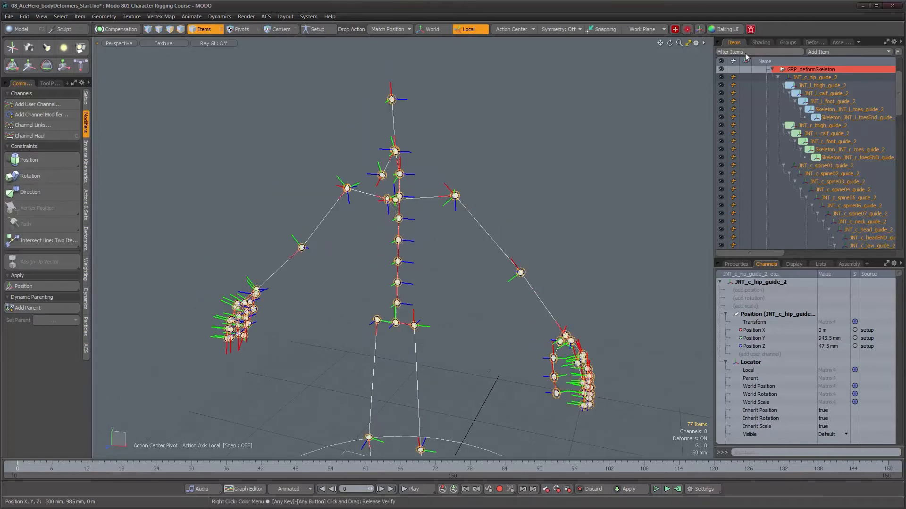
pyautogui.keyDown('alt'); pyautogui.moveTo(505, 243); pyautogui.dragTo(489, 199); pyautogui.keyUp('alt')
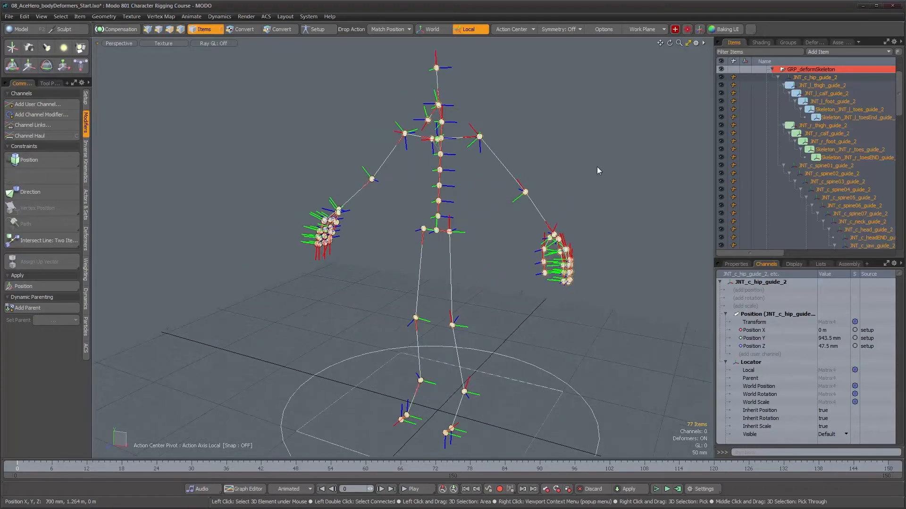
pyautogui.keyDown('alt'); pyautogui.moveTo(580, 188); pyautogui.dragTo(531, 187); pyautogui.keyUp('alt')
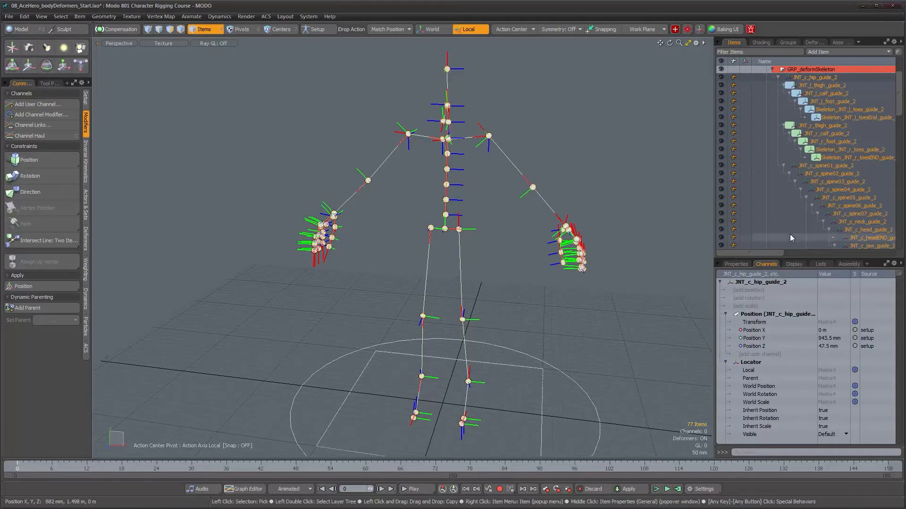
pyautogui.moveTo(898, 117)
pyautogui.mouseDown()
pyautogui.moveTo(898, 159)
pyautogui.moveTo(898, 122)
pyautogui.mouseUp()
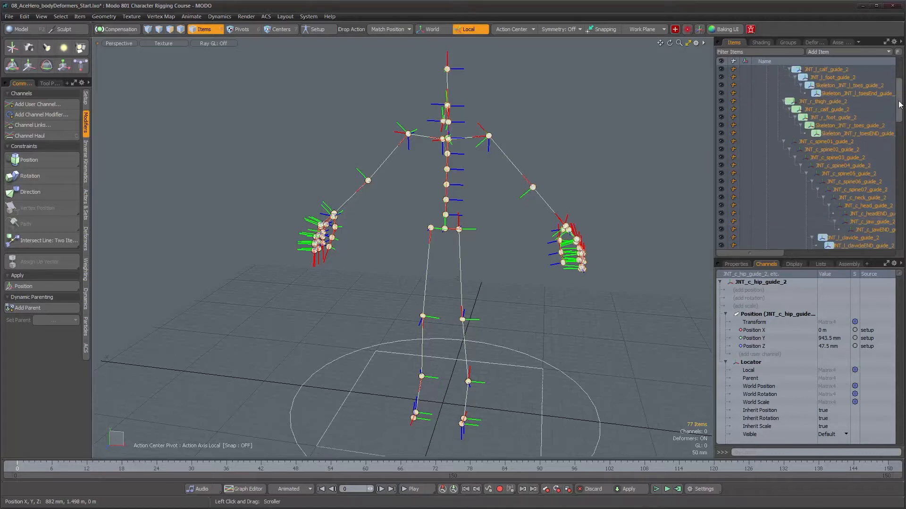
pyautogui.moveTo(900, 105); pyautogui.dragTo(900, 92)
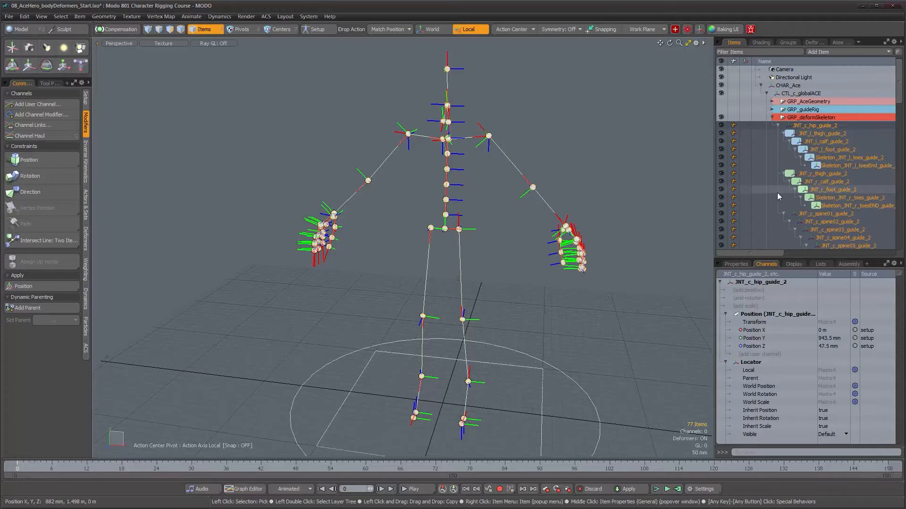
pyautogui.keyDown('alt'); pyautogui.moveTo(474, 205); pyautogui.dragTo(392, 212); pyautogui.keyUp('alt')
pyautogui.moveTo(487, 241)
pyautogui.keyDown('alt'); pyautogui.mouseDown()
pyautogui.moveTo(488, 256)
pyautogui.moveTo(503, 264)
pyautogui.moveTo(501, 253)
pyautogui.mouseUp(); pyautogui.keyUp('alt')
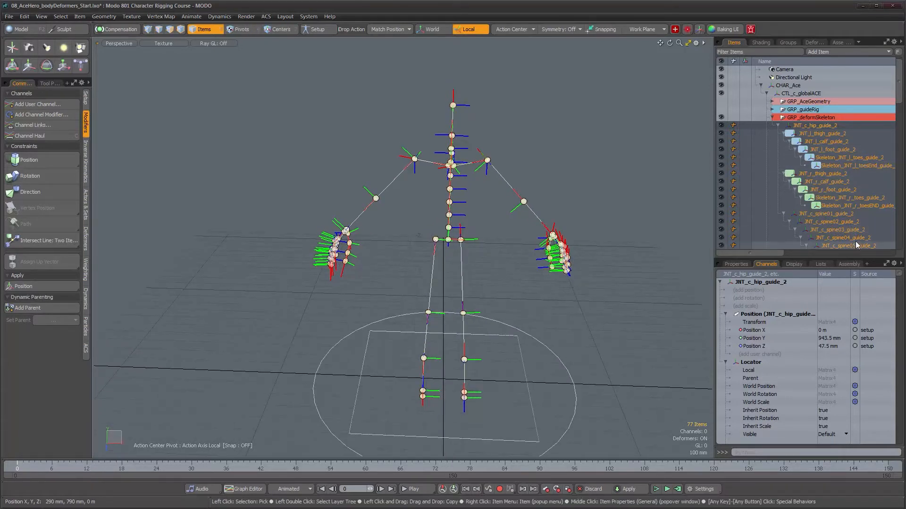
pyautogui.keyDown('alt'); pyautogui.moveTo(471, 255); pyautogui.dragTo(478, 221); pyautogui.keyUp('alt')
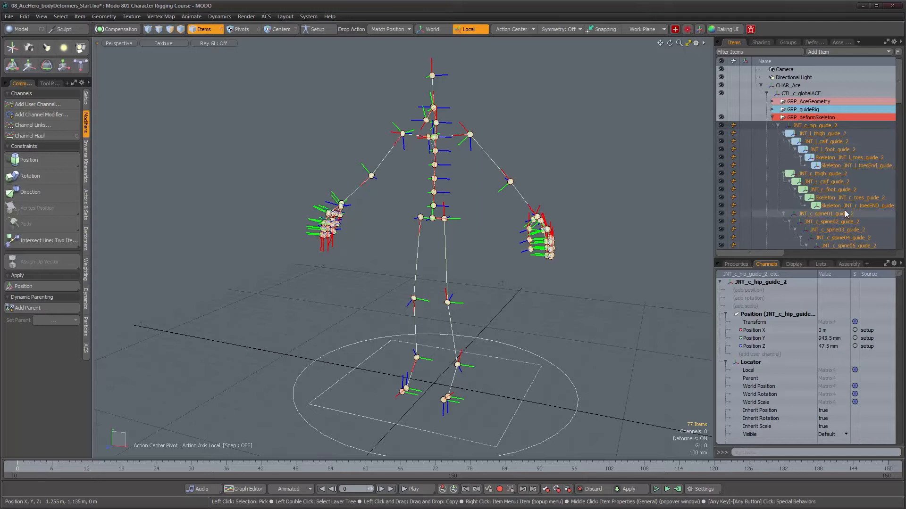
pyautogui.keyDown('alt'); pyautogui.moveTo(510, 161); pyautogui.dragTo(516, 170); pyautogui.keyUp('alt')
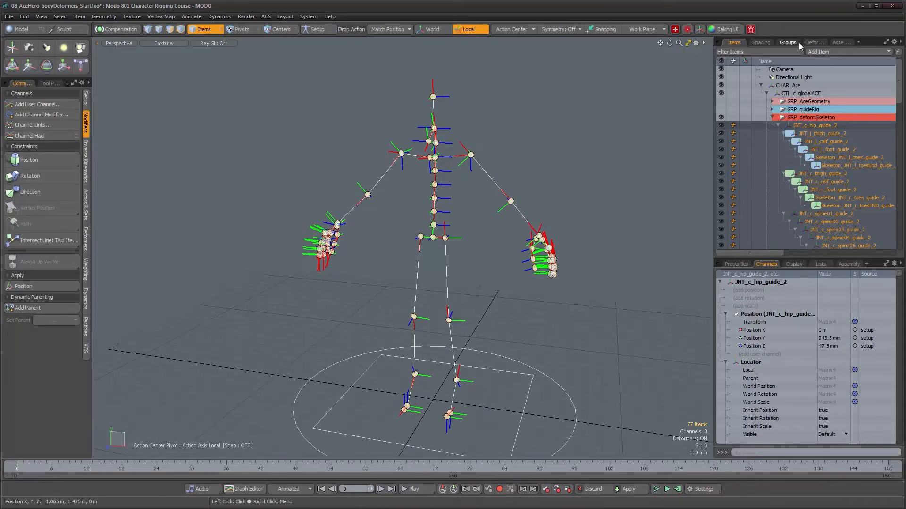
# - Set the wireframe color of all selected deform joints to red (1.0, 0.04, 0.05) and deselect them
pyautogui.click(794, 265)
pyautogui.keyDown('alt'); pyautogui.moveTo(533, 298); pyautogui.dragTo(514, 278); pyautogui.keyUp('alt')
pyautogui.scroll(5, 516, 236)
pyautogui.keyDown('alt'); pyautogui.moveTo(522, 222); pyautogui.dragTo(533, 255); pyautogui.keyUp('alt')
pyautogui.click(837, 399)
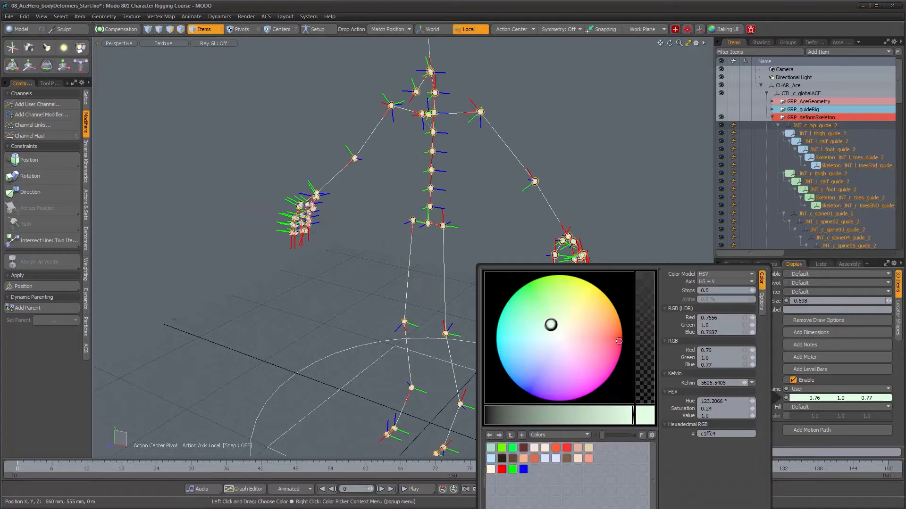
pyautogui.click(615, 345)
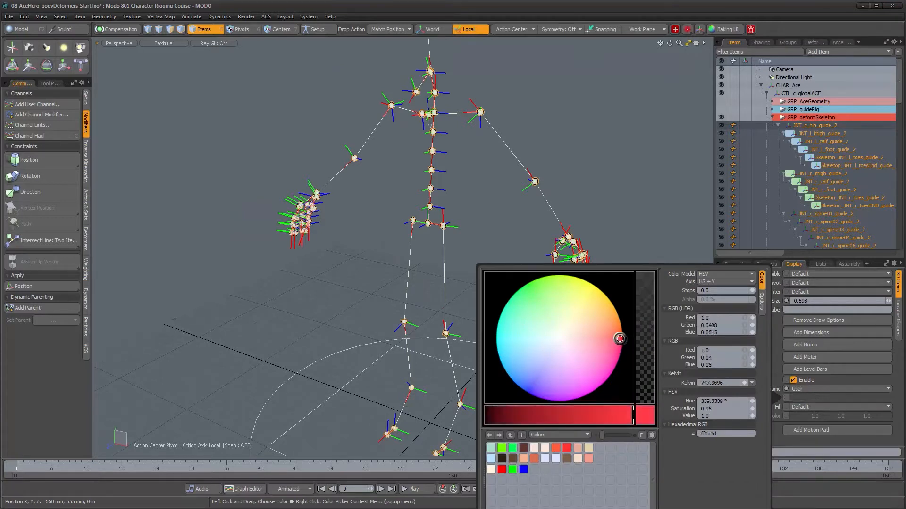
pyautogui.click(636, 245)
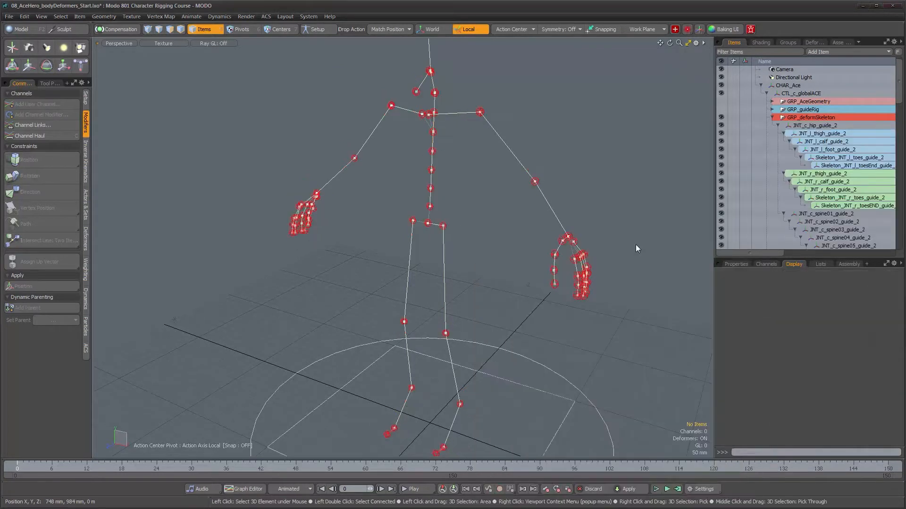
# - Inspect the recolored deform skeleton and review the joint names under JNT_c_hip_guide_2
pyautogui.keyDown('alt'); pyautogui.moveTo(612, 248); pyautogui.dragTo(525, 175); pyautogui.keyUp('alt')
pyautogui.keyDown('alt'); pyautogui.moveTo(525, 177); pyautogui.dragTo(580, 217); pyautogui.keyUp('alt')
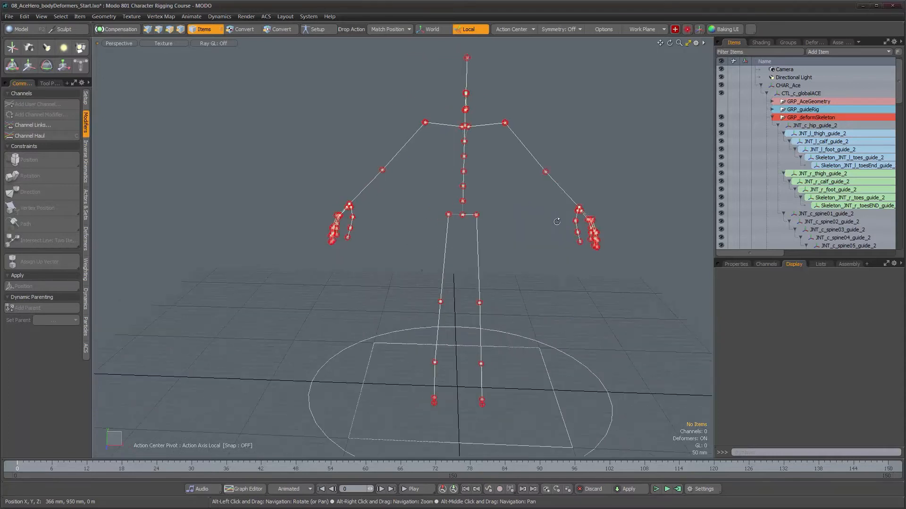
pyautogui.moveTo(898, 93)
pyautogui.mouseDown()
pyautogui.moveTo(899, 120)
pyautogui.moveTo(899, 87)
pyautogui.mouseUp()
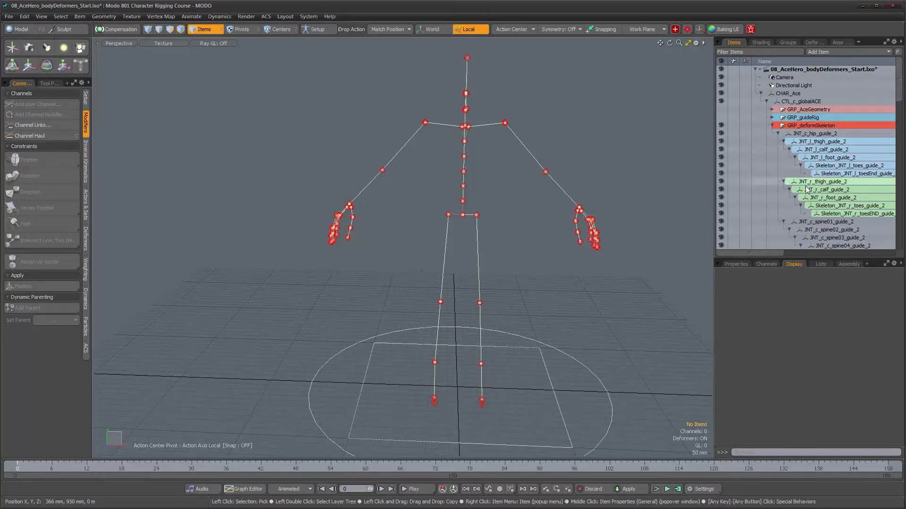
pyautogui.click(798, 135)
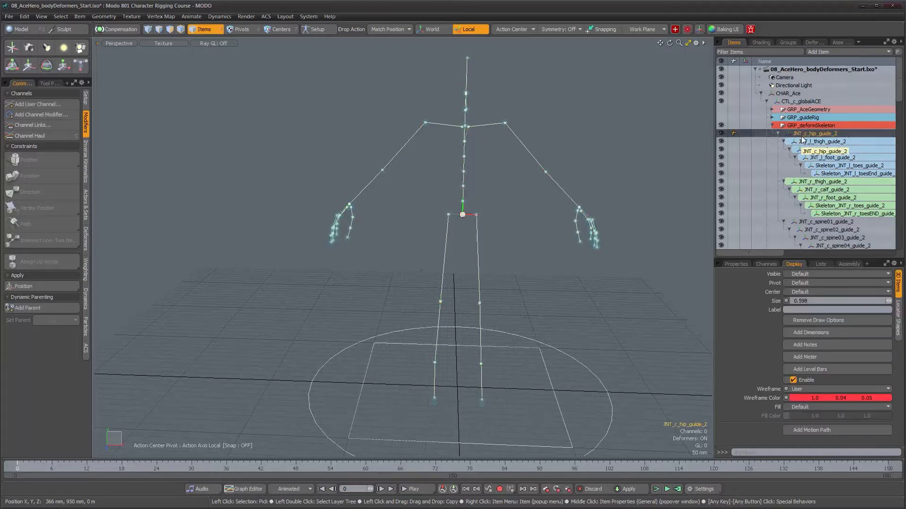
pyautogui.scroll(-5, 844, 160)
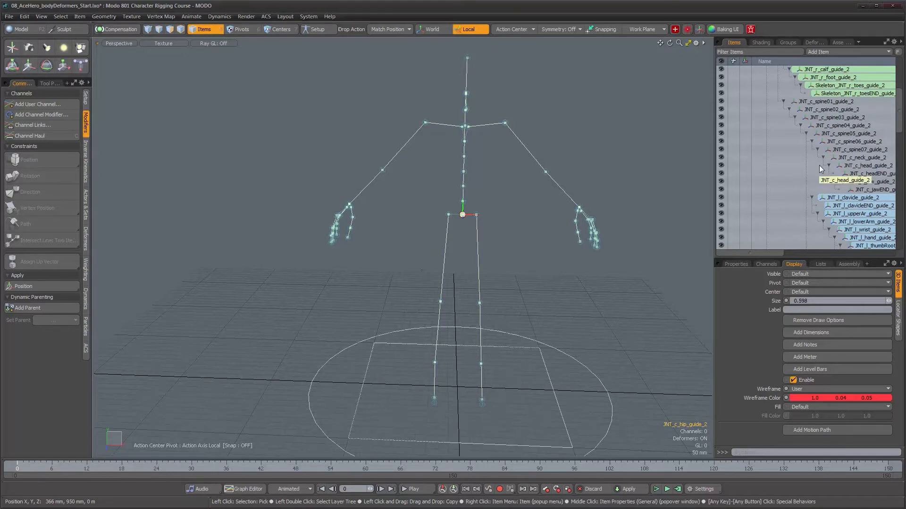
pyautogui.scroll(5, 819, 166)
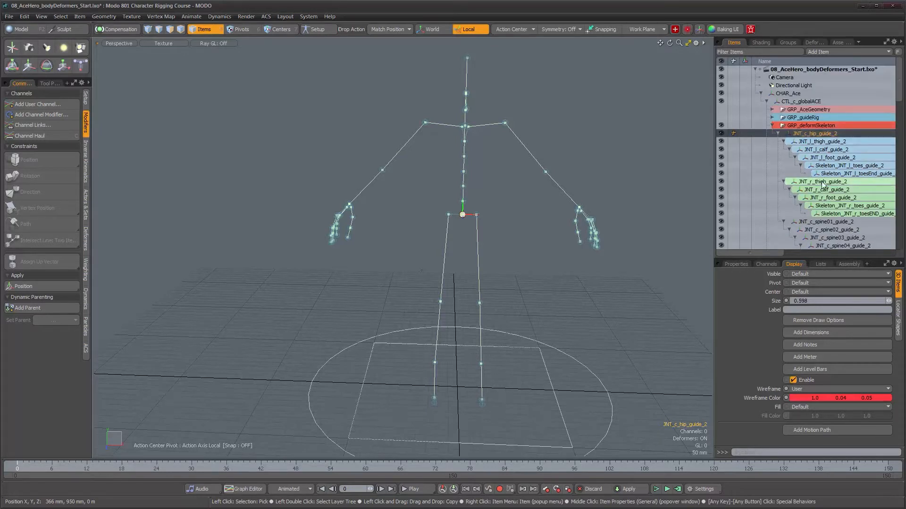
# - Review the DEF joint names throughout the deform skeleton hierarchy, from DEF_c_hip down to the hand joints
pyautogui.moveTo(900, 83)
pyautogui.mouseDown()
pyautogui.moveTo(905, 231)
pyautogui.moveTo(901, 81)
pyautogui.mouseUp()
pyautogui.moveTo(766, 255); pyautogui.dragTo(774, 258)
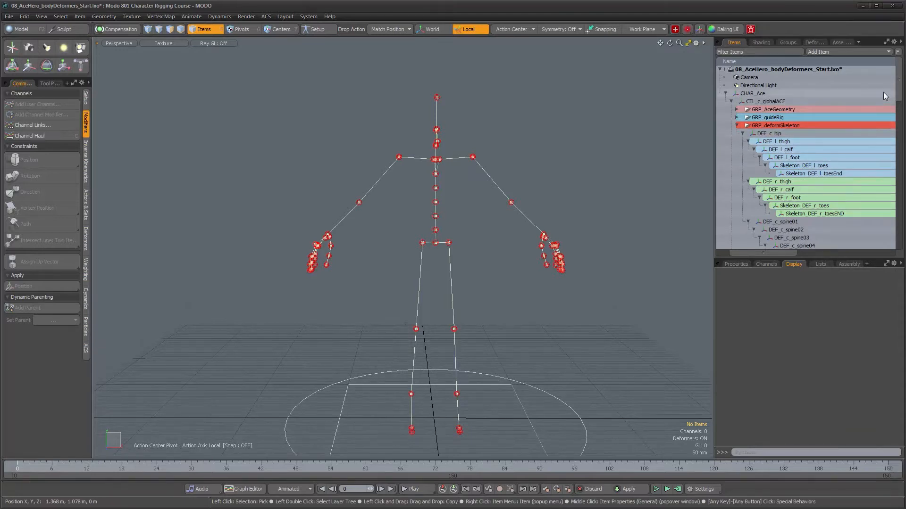
pyautogui.scroll(-5, 774, 118)
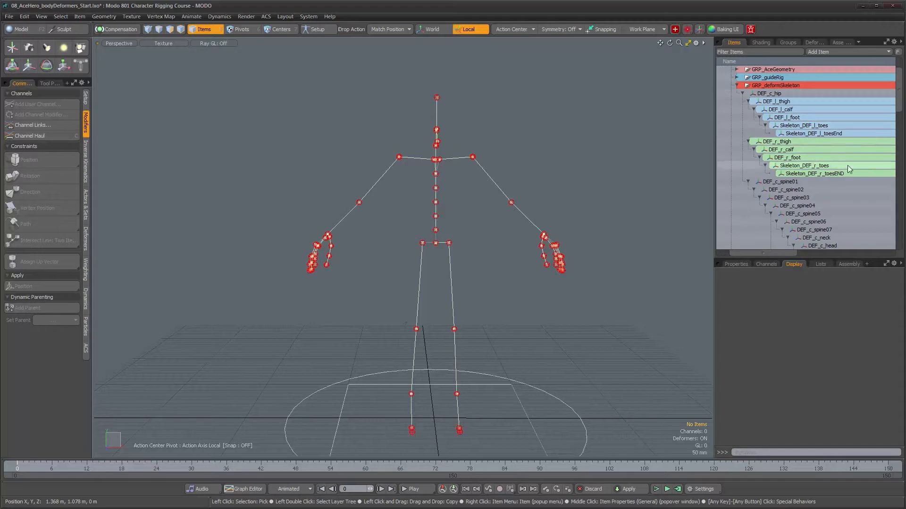
pyautogui.scroll(-12, 824, 174)
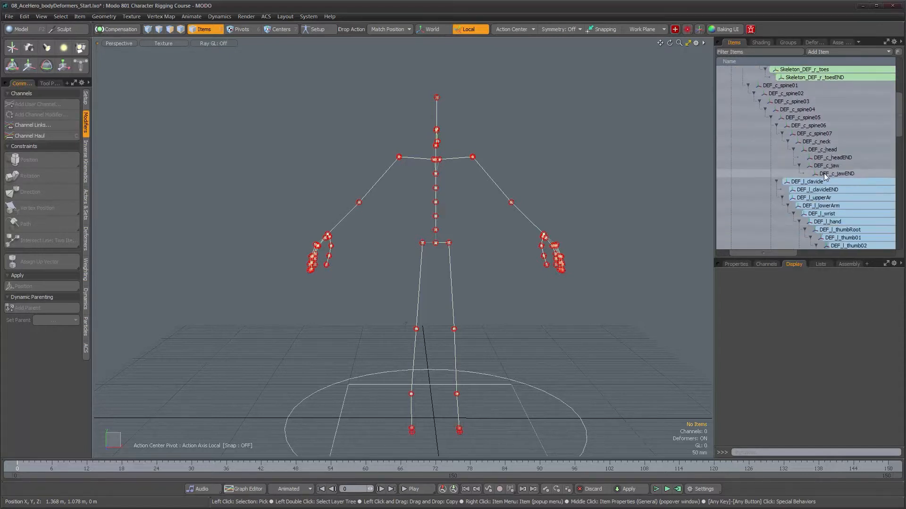
pyautogui.scroll(9, 824, 174)
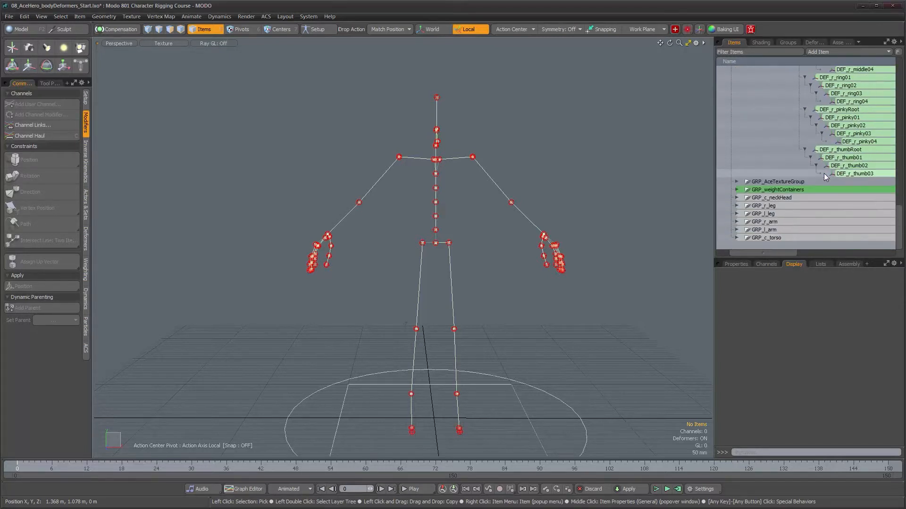
pyautogui.scroll(6, 824, 173)
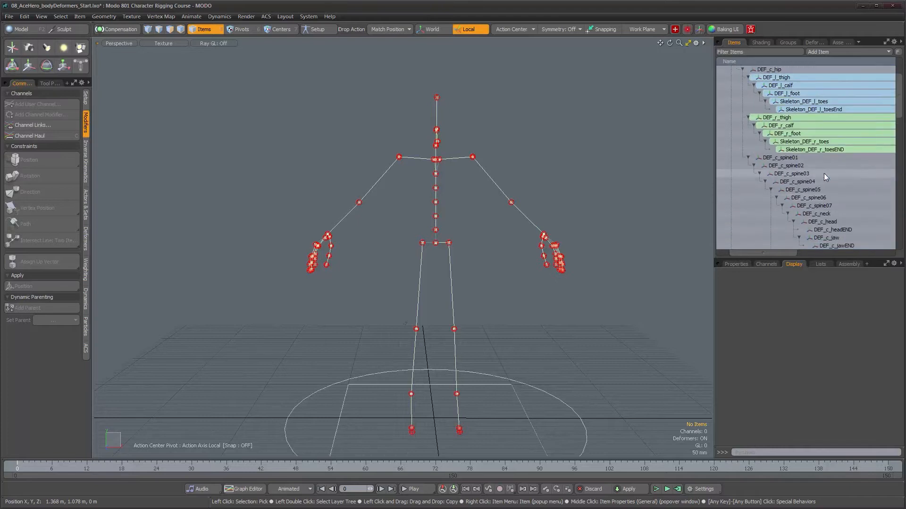
# - Remove the Skeleton prefix from the two left toe joints, renaming them DEF_l_toes and DEF_l_toesEnd
pyautogui.doubleClick(794, 102)
pyautogui.click(800, 103)
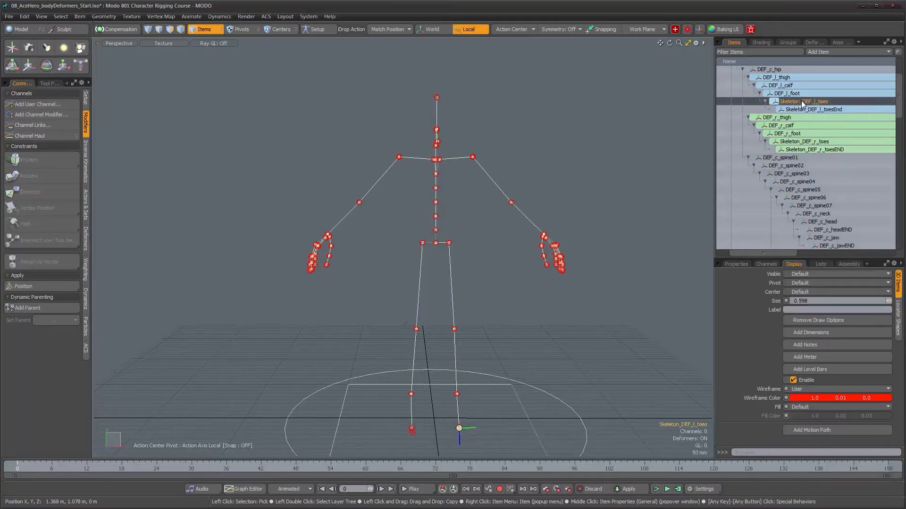
pyautogui.click(801, 103)
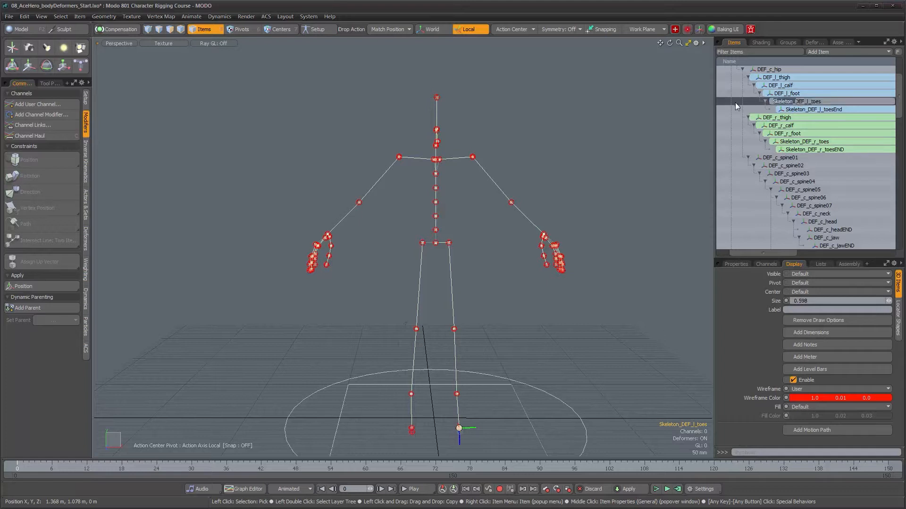
pyautogui.press('BackSpace')
pyautogui.press('BackSpace')
pyautogui.press('BackSpace')
pyautogui.press('BackSpace')
pyautogui.press('BackSpace')
pyautogui.press('BackSpace')
pyautogui.press('BackSpace')
pyautogui.press('BackSpace')
pyautogui.press('BackSpace')
pyautogui.press('Return')
pyautogui.click(795, 109)
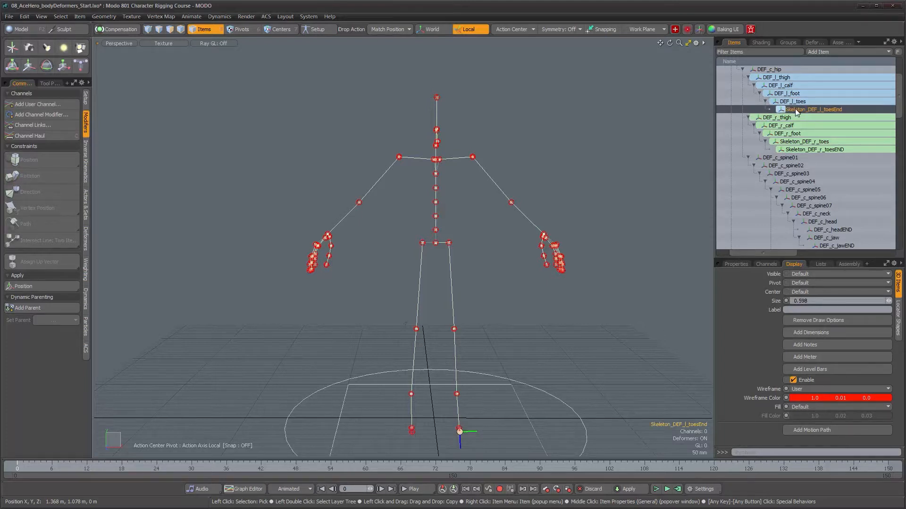
pyautogui.click(797, 110)
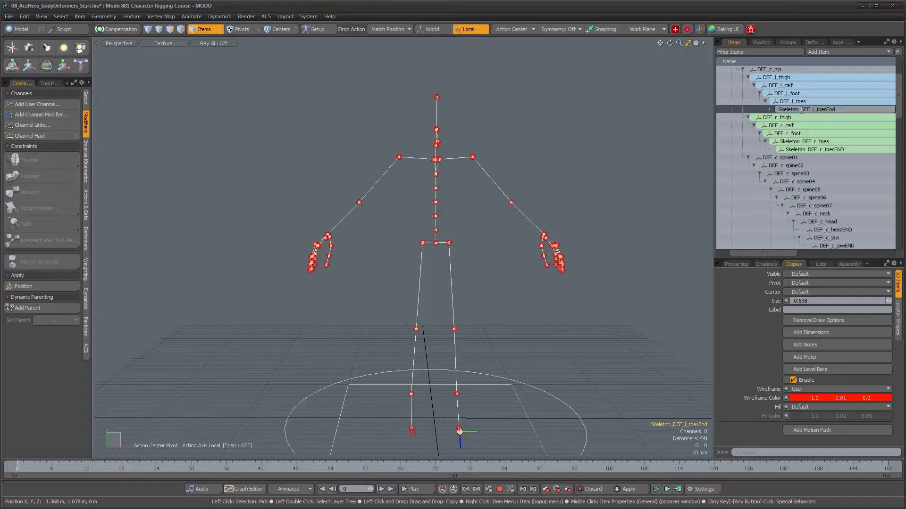
pyautogui.press('Return')
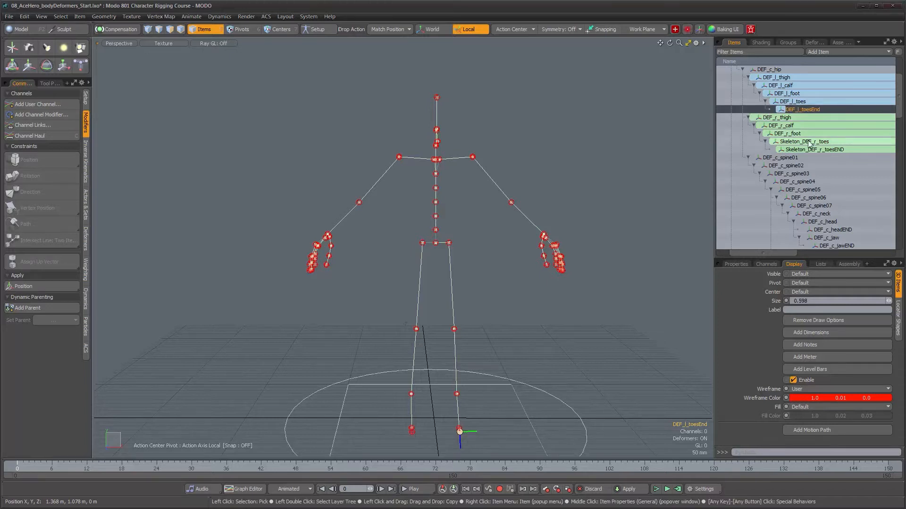
# - Rename the two right toe joints DEF_r_toes and DEF_r_toesEND by removing their Skeleton prefix
pyautogui.click(802, 141)
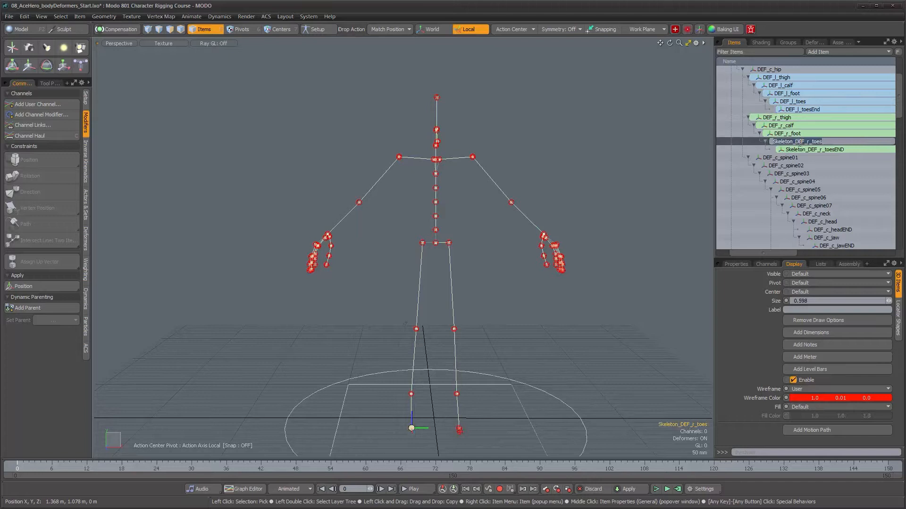
pyautogui.click(802, 150)
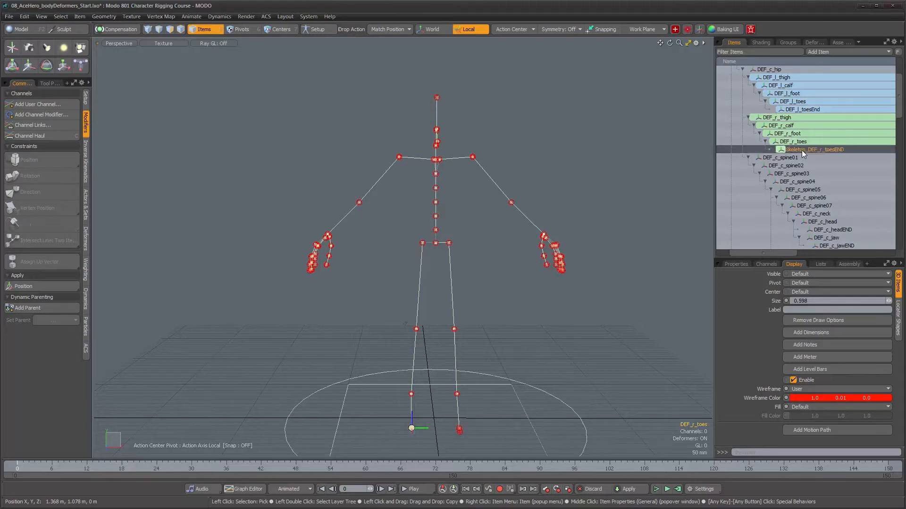
pyautogui.click(801, 150)
pyautogui.click(802, 150)
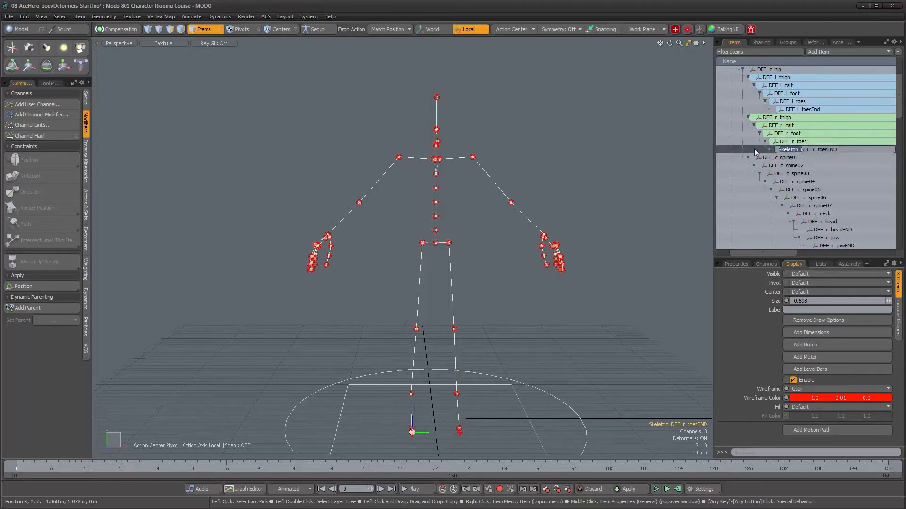
pyautogui.press('BackSpace')
pyautogui.press('Return')
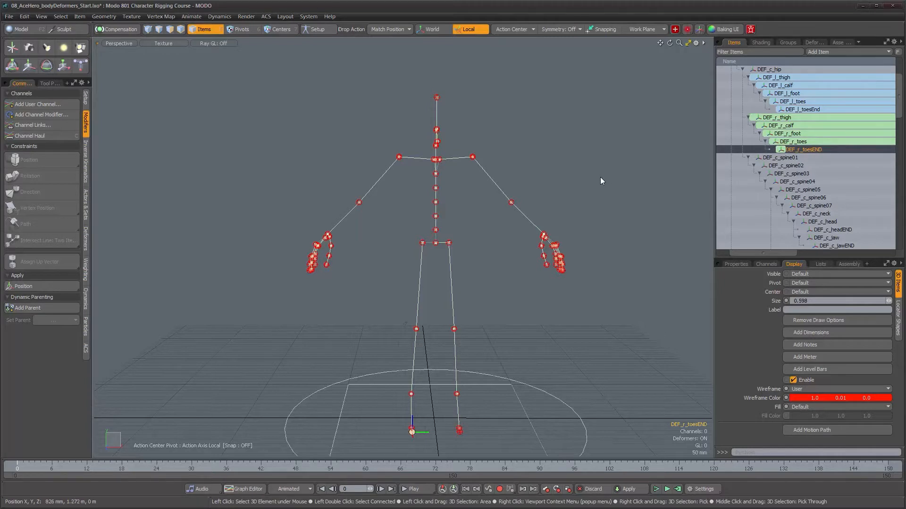
# - Collapse and hide GRP_deformSkeleton, and make the rig groups from GRP_AceTextureGroup through GRP_c_torso visible
pyautogui.moveTo(901, 114)
pyautogui.mouseDown()
pyautogui.moveTo(904, 158)
pyautogui.moveTo(901, 96)
pyautogui.mouseUp()
pyautogui.keyDown('alt'); pyautogui.moveTo(433, 199); pyautogui.dragTo(524, 218); pyautogui.keyUp('alt')
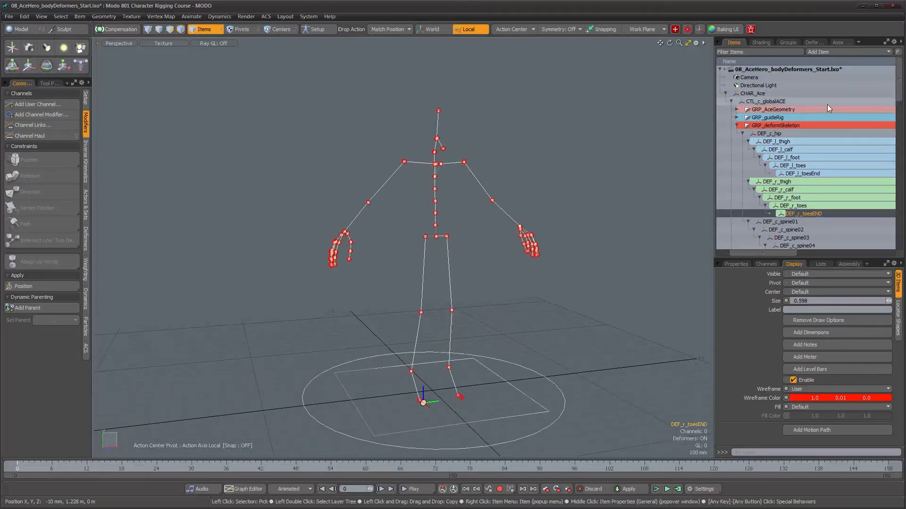
pyautogui.moveTo(740, 254); pyautogui.dragTo(708, 249)
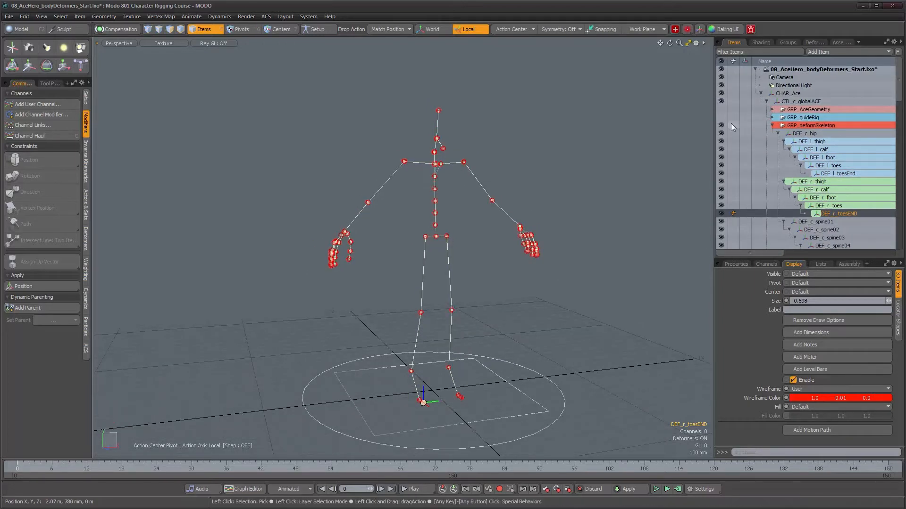
pyautogui.click(771, 126)
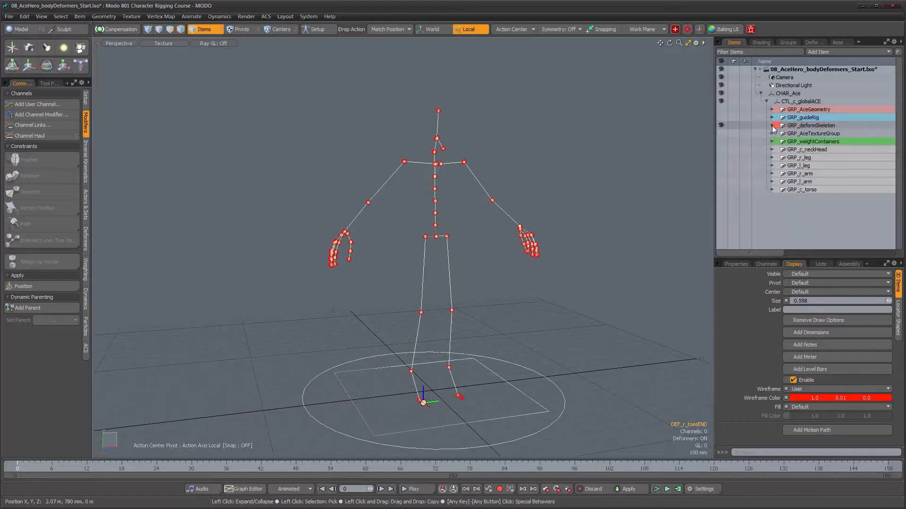
pyautogui.moveTo(721, 135); pyautogui.dragTo(724, 198)
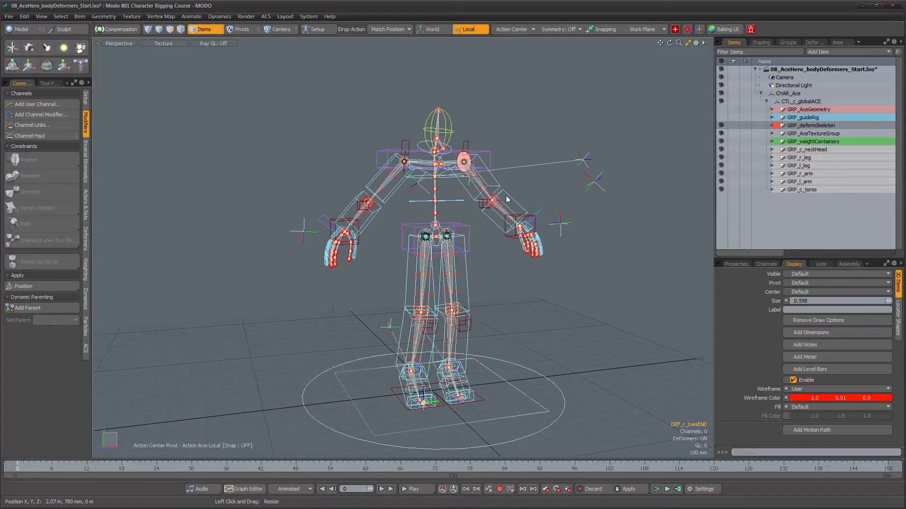
pyautogui.keyDown('alt'); pyautogui.moveTo(506, 199); pyautogui.dragTo(373, 211); pyautogui.keyUp('alt')
pyautogui.click(721, 126)
# - Select the twist segment locators along the right upper arm and forearm, starting with LOC_r_upperarmTwist_seg1
pyautogui.scroll(2, 395, 208)
pyautogui.moveTo(540, 228)
pyautogui.keyDown('alt'); pyautogui.mouseDown()
pyautogui.moveTo(483, 224)
pyautogui.moveTo(554, 220)
pyautogui.mouseUp(); pyautogui.keyUp('alt')
pyautogui.keyDown('alt'); pyautogui.moveTo(404, 192); pyautogui.dragTo(429, 200, button='right'); pyautogui.keyUp('alt')
pyautogui.click(445, 162)
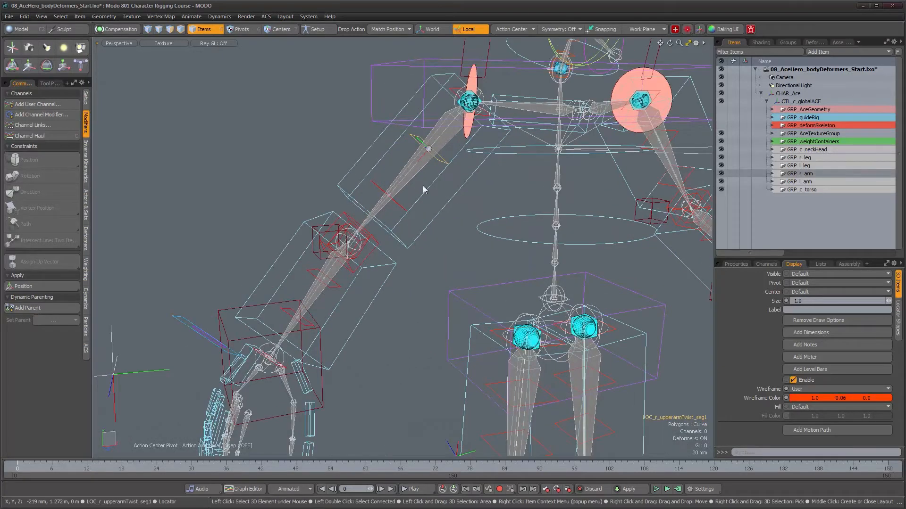
pyautogui.keyDown('shift'); pyautogui.click(407, 212); pyautogui.keyUp('shift')
pyautogui.keyDown('alt'); pyautogui.keyDown('shift'); pyautogui.moveTo(434, 278); pyautogui.dragTo(477, 215); pyautogui.keyUp('shift'); pyautogui.keyUp('alt')
pyautogui.keyDown('shift'); pyautogui.click(389, 221); pyautogui.keyUp('shift')
pyautogui.keyDown('alt'); pyautogui.moveTo(396, 254); pyautogui.dragTo(427, 264); pyautogui.keyUp('alt')
pyautogui.keyDown('alt'); pyautogui.moveTo(500, 269); pyautogui.dragTo(478, 158); pyautogui.keyUp('alt')
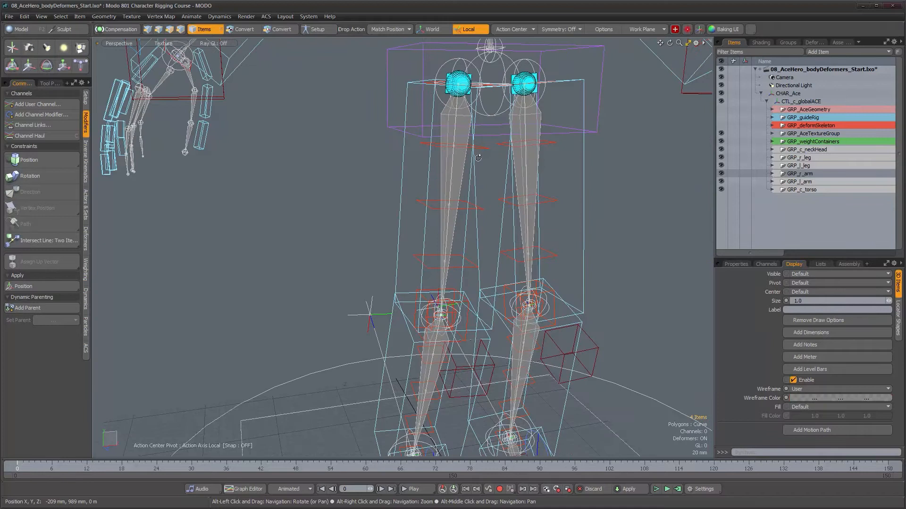
# - Add the right leg's three thigh twist and three shin twist locators to the selection
pyautogui.keyDown('shift'); pyautogui.click(481, 149); pyautogui.keyUp('shift')
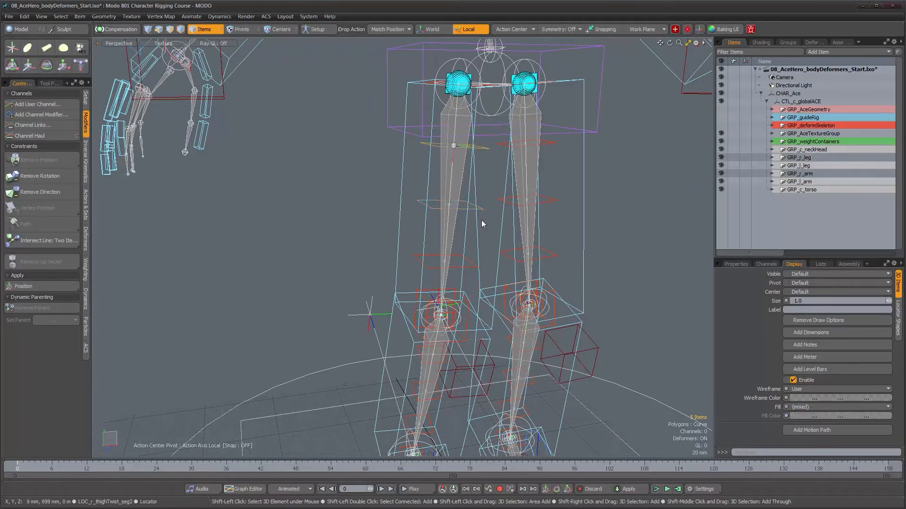
pyautogui.keyDown('shift'); pyautogui.click(470, 269); pyautogui.keyUp('shift')
pyautogui.keyDown('alt'); pyautogui.keyDown('shift'); pyautogui.moveTo(467, 274); pyautogui.dragTo(470, 251); pyautogui.keyUp('shift'); pyautogui.keyUp('alt')
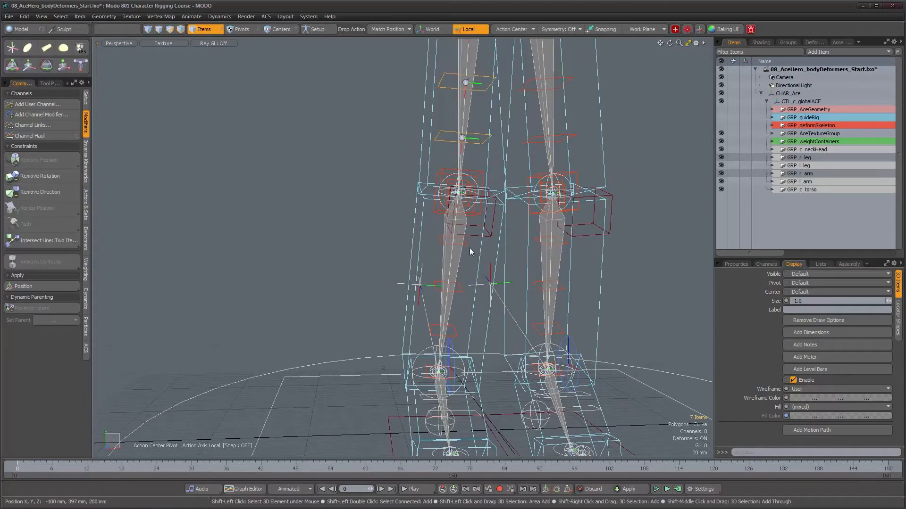
pyautogui.keyDown('shift'); pyautogui.click(460, 288); pyautogui.keyUp('shift')
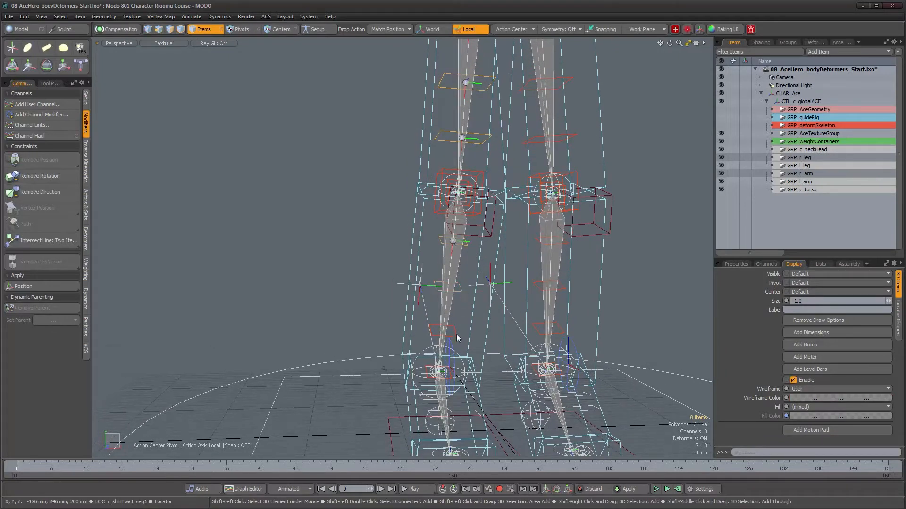
# - Add the left leg's three shin twist and three thigh twist locators to the selection
pyautogui.keyDown('shift'); pyautogui.click(560, 332); pyautogui.keyUp('shift')
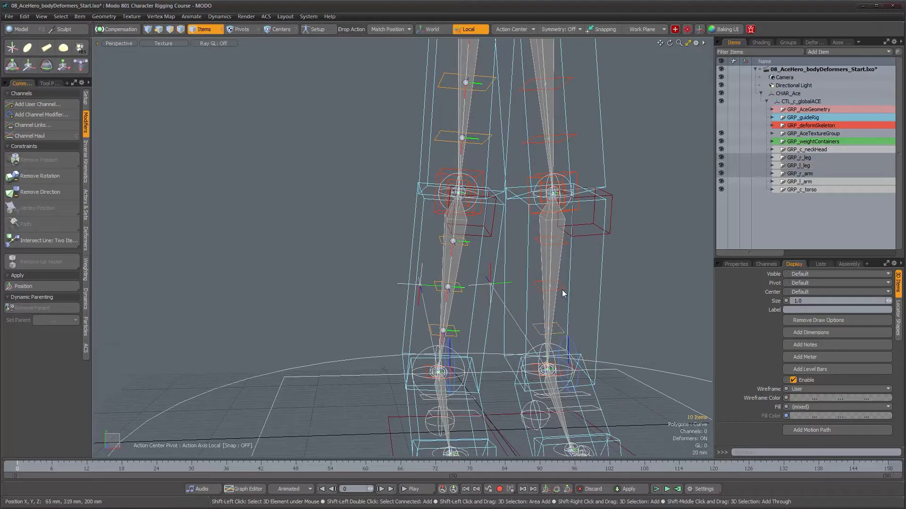
pyautogui.keyDown('shift'); pyautogui.click(572, 136); pyautogui.keyUp('shift')
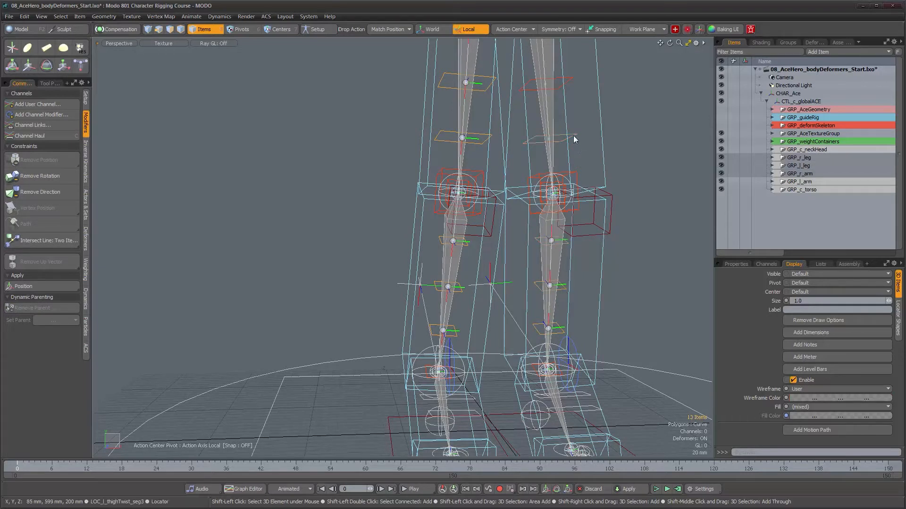
pyautogui.keyDown('shift'); pyautogui.click(572, 88); pyautogui.keyUp('shift')
pyautogui.keyDown('alt'); pyautogui.keyDown('shift'); pyautogui.moveTo(572, 89); pyautogui.dragTo(534, 272); pyautogui.keyUp('shift'); pyautogui.keyUp('alt')
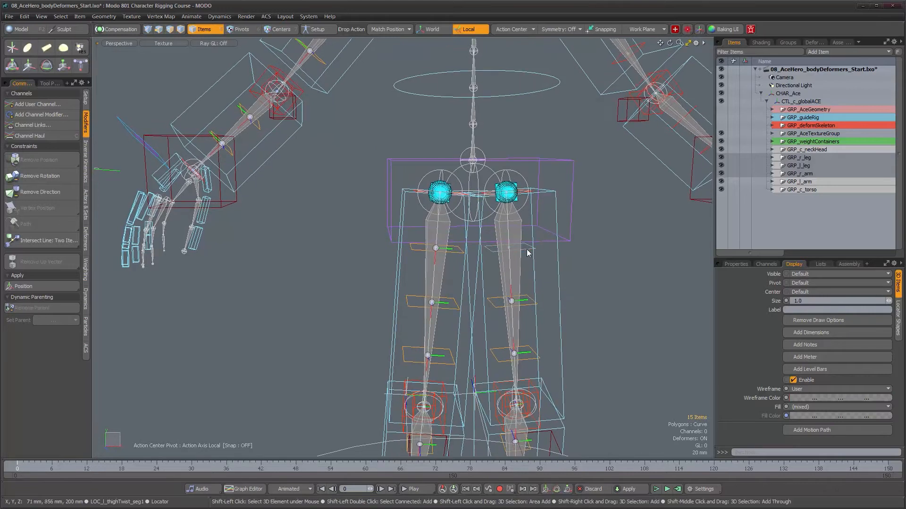
# - Add the left arm's forearm and upper-arm twist locators to the selection
pyautogui.keyDown('alt'); pyautogui.keyDown('shift'); pyautogui.moveTo(601, 218); pyautogui.dragTo(570, 143); pyautogui.keyUp('shift'); pyautogui.keyUp('alt')
pyautogui.keyDown('shift'); pyautogui.click(562, 161); pyautogui.keyUp('shift')
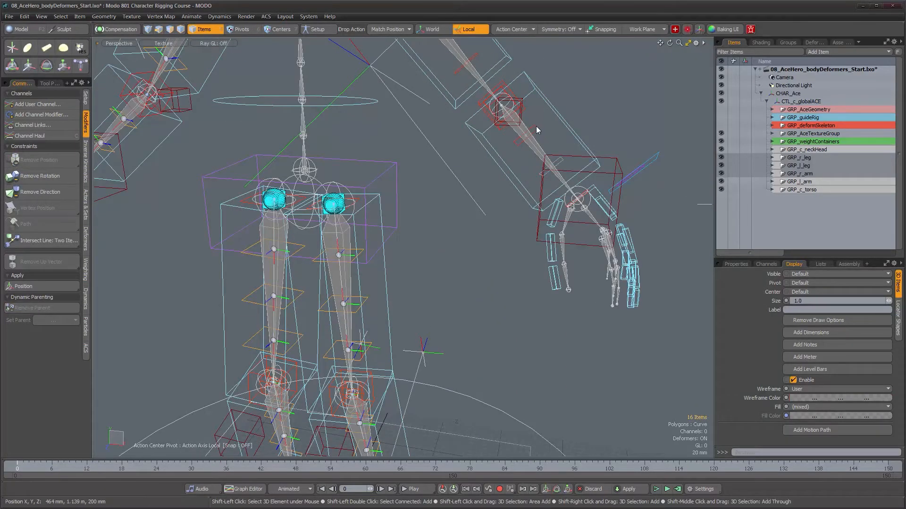
pyautogui.keyDown('shift'); pyautogui.click(536, 126); pyautogui.keyUp('shift')
pyautogui.keyDown('alt'); pyautogui.moveTo(540, 133); pyautogui.dragTo(595, 239); pyautogui.keyUp('alt')
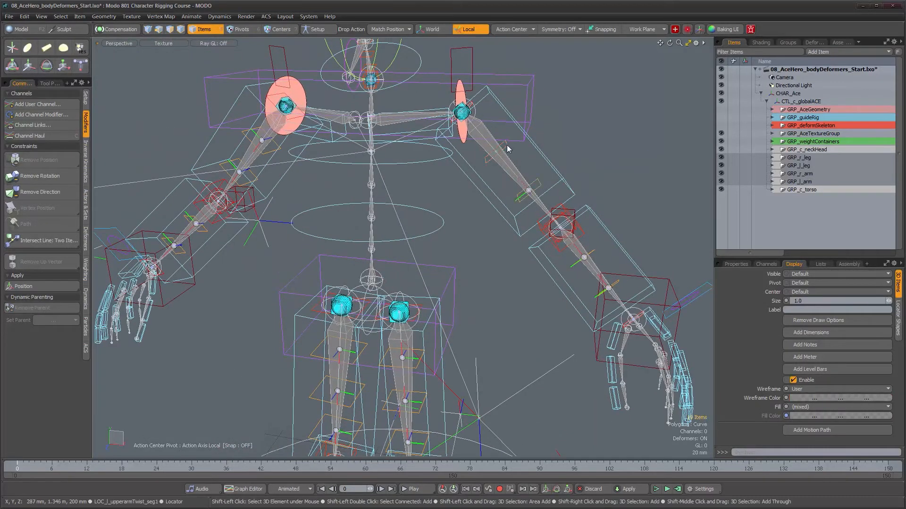
# - Add the twist locators along the neck, between the neck base and the head, to the selection
pyautogui.keyDown('alt'); pyautogui.moveTo(386, 115); pyautogui.dragTo(417, 146); pyautogui.keyUp('alt')
pyautogui.keyDown('ctrl'); pyautogui.keyDown('alt'); pyautogui.moveTo(417, 146); pyautogui.dragTo(442, 189); pyautogui.keyUp('alt'); pyautogui.keyUp('ctrl')
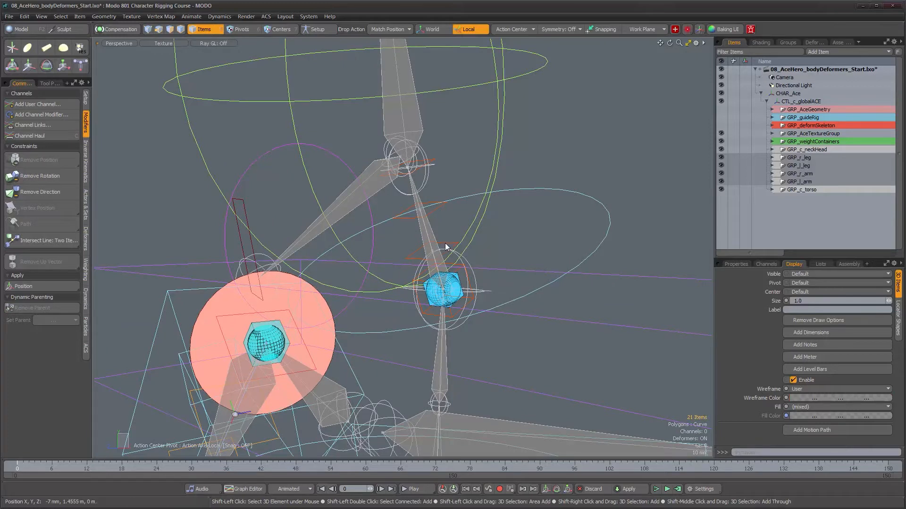
pyautogui.keyDown('alt'); pyautogui.moveTo(528, 250); pyautogui.dragTo(453, 202); pyautogui.keyUp('alt')
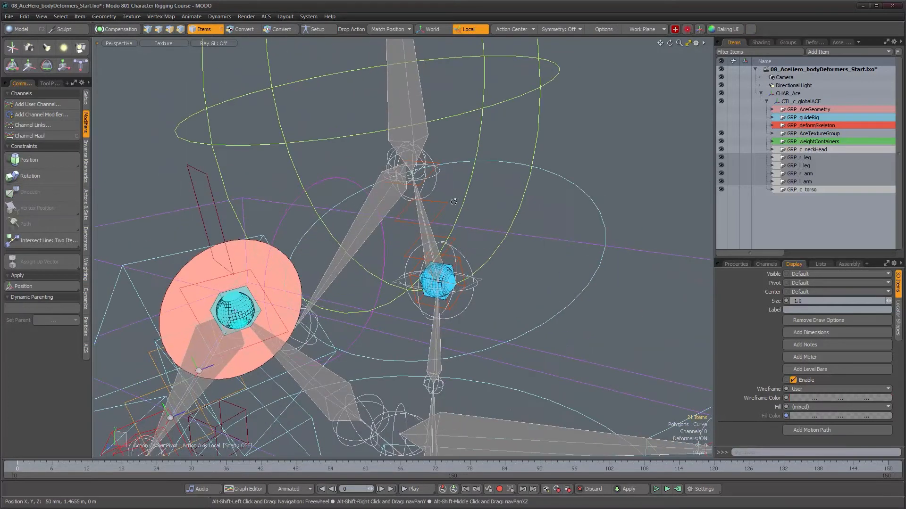
pyautogui.keyDown('shift'); pyautogui.click(454, 241); pyautogui.keyUp('shift')
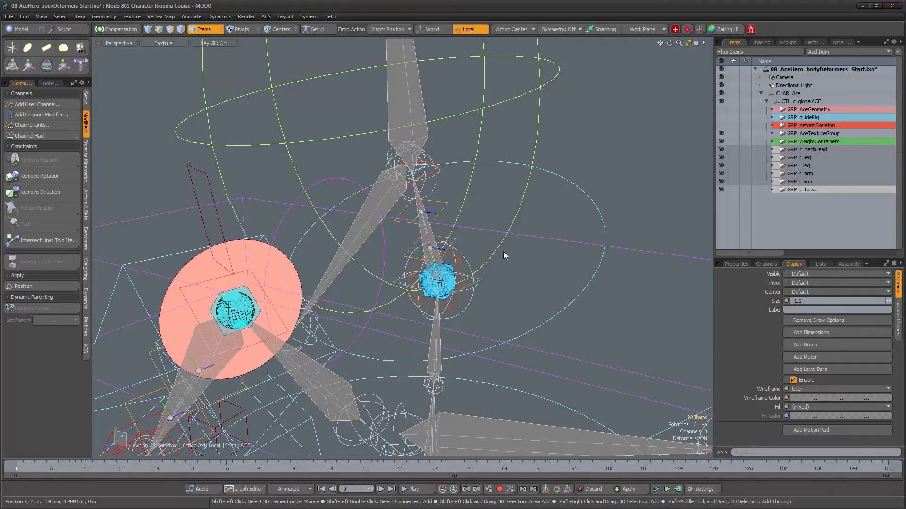
pyautogui.scroll(-5, 486, 261)
pyautogui.keyDown('alt'); pyautogui.moveTo(486, 320); pyautogui.dragTo(515, 365); pyautogui.keyUp('alt')
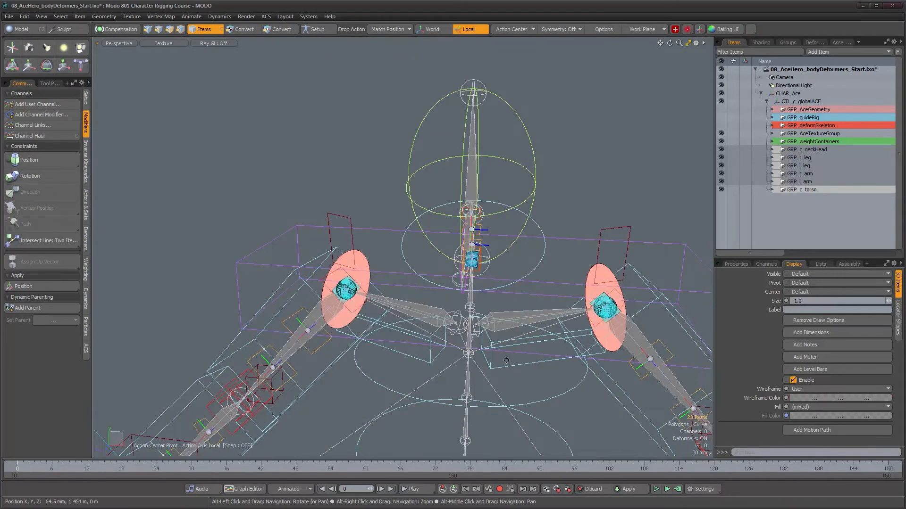
# - Enable Compensation and unparent the selected arm, leg and neck twist locators in place
pyautogui.keyDown('alt'); pyautogui.moveTo(507, 360); pyautogui.dragTo(500, 237, button='middle'); pyautogui.keyUp('alt')
pyautogui.scroll(-5, 500, 237)
pyautogui.keyDown('alt'); pyautogui.moveTo(478, 296); pyautogui.dragTo(477, 221); pyautogui.keyUp('alt')
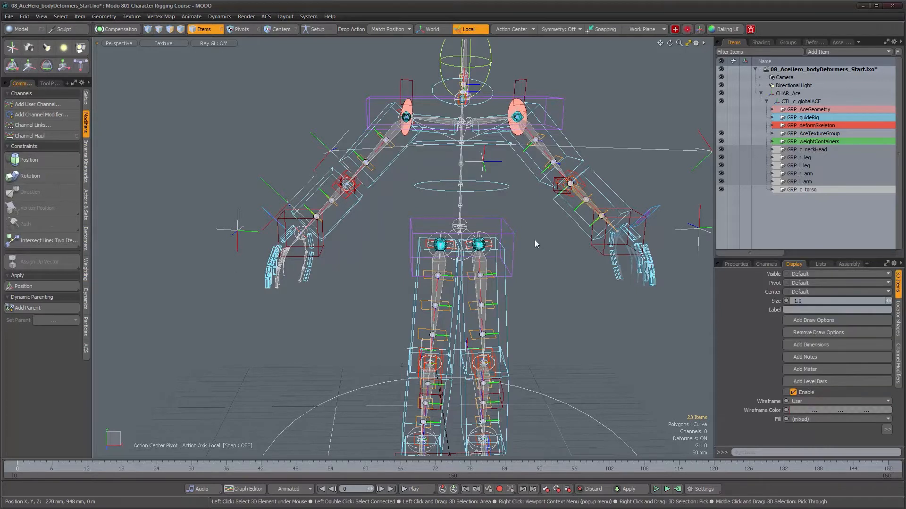
pyautogui.keyDown('alt'); pyautogui.moveTo(554, 249); pyautogui.dragTo(553, 241); pyautogui.keyUp('alt')
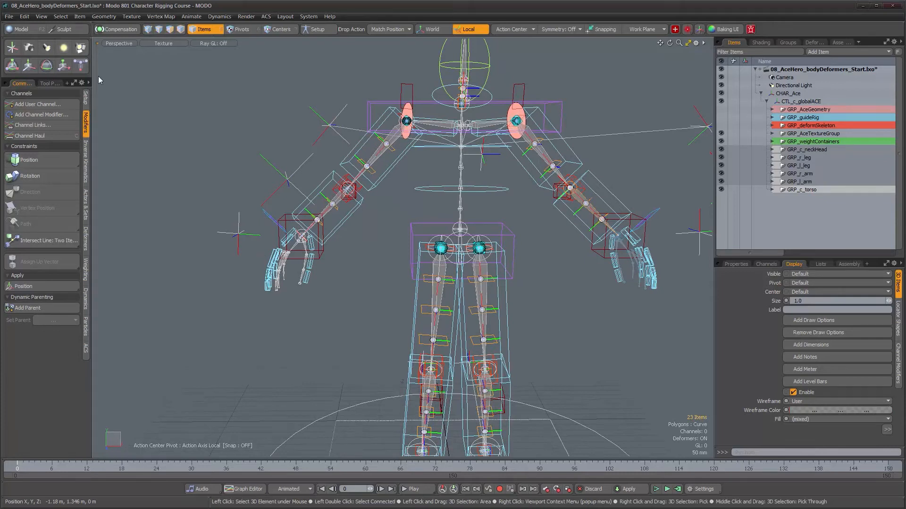
pyautogui.click(121, 30)
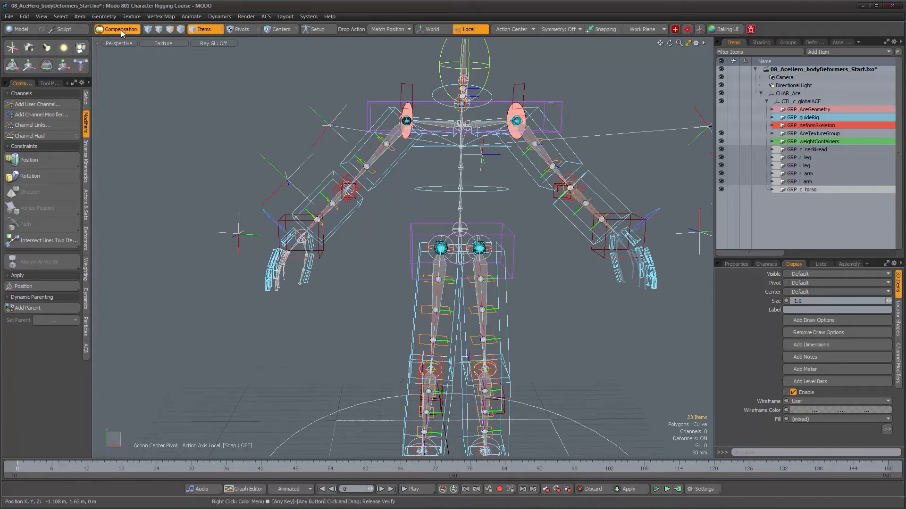
pyautogui.click(86, 97)
pyautogui.click(45, 150)
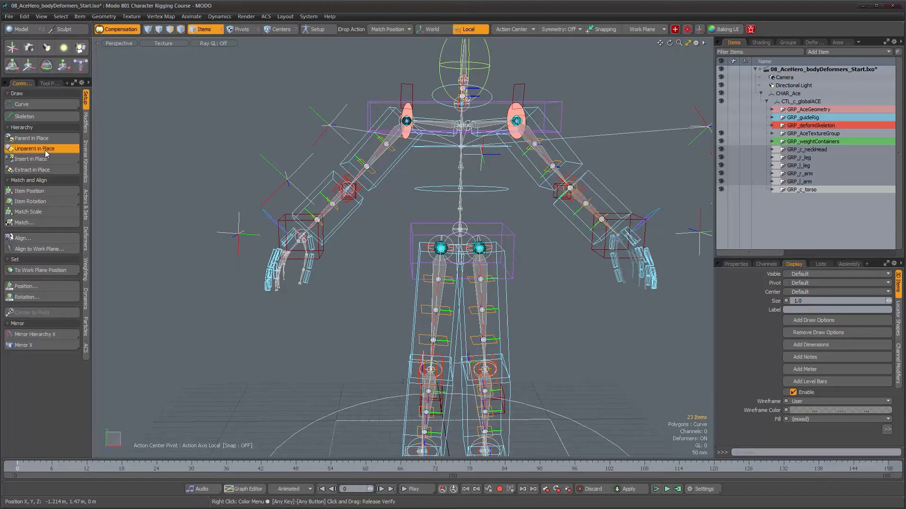
# - Examine the unparented twist locators in the item list and the deform skeleton's joint hierarchy
pyautogui.scroll(-5, 835, 208)
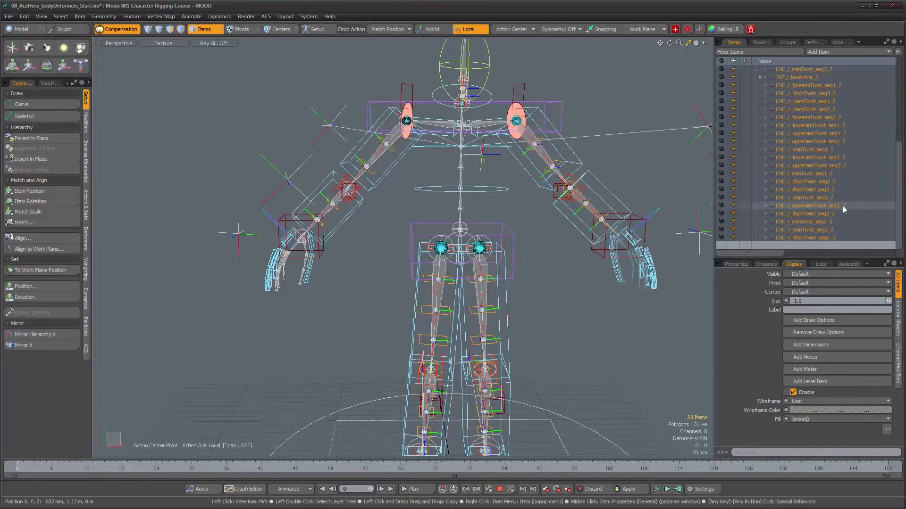
pyautogui.scroll(6, 842, 206)
pyautogui.scroll(-6, 842, 206)
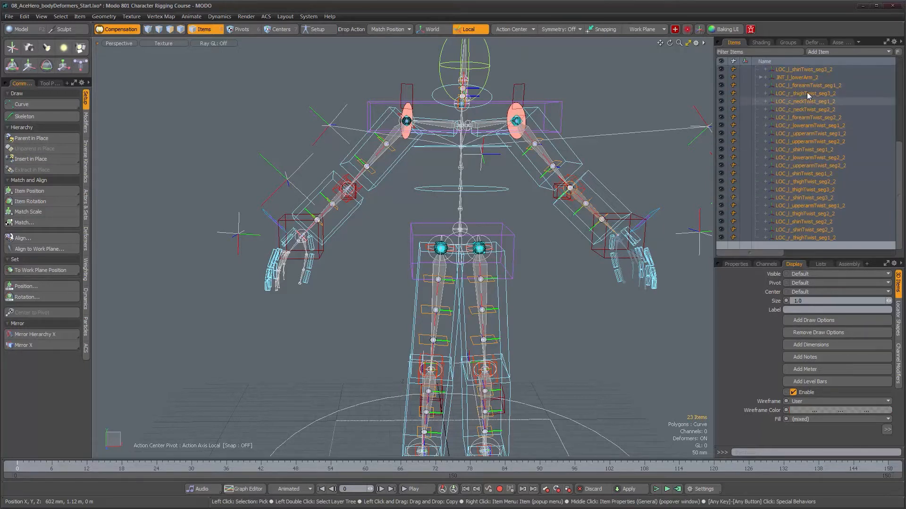
pyautogui.scroll(1, 805, 237)
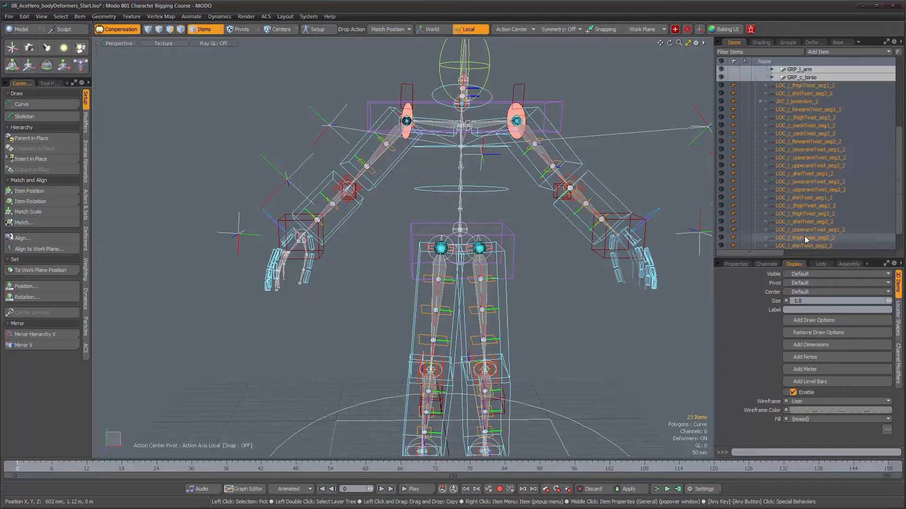
pyautogui.scroll(-1, 804, 237)
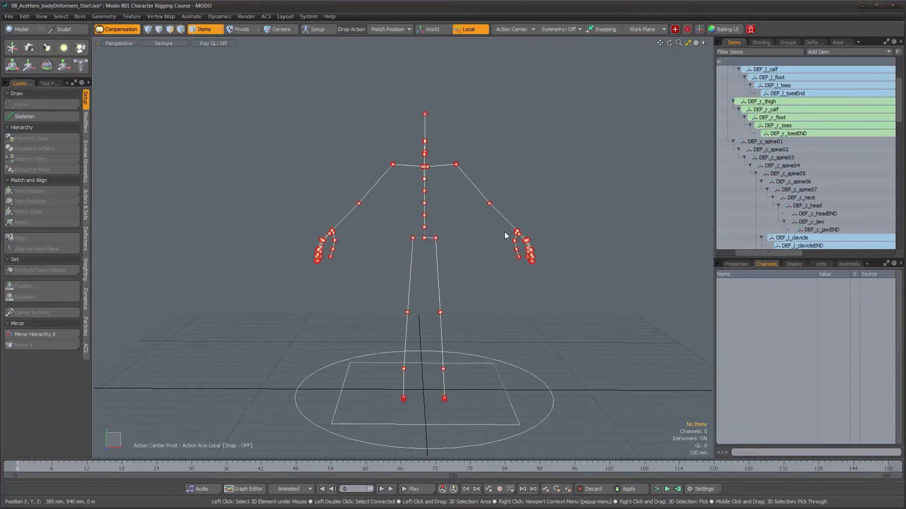
pyautogui.moveTo(794, 250); pyautogui.dragTo(776, 256)
pyautogui.moveTo(899, 116)
pyautogui.mouseDown()
pyautogui.moveTo(898, 104)
pyautogui.moveTo(902, 235)
pyautogui.moveTo(905, 103)
pyautogui.mouseUp()
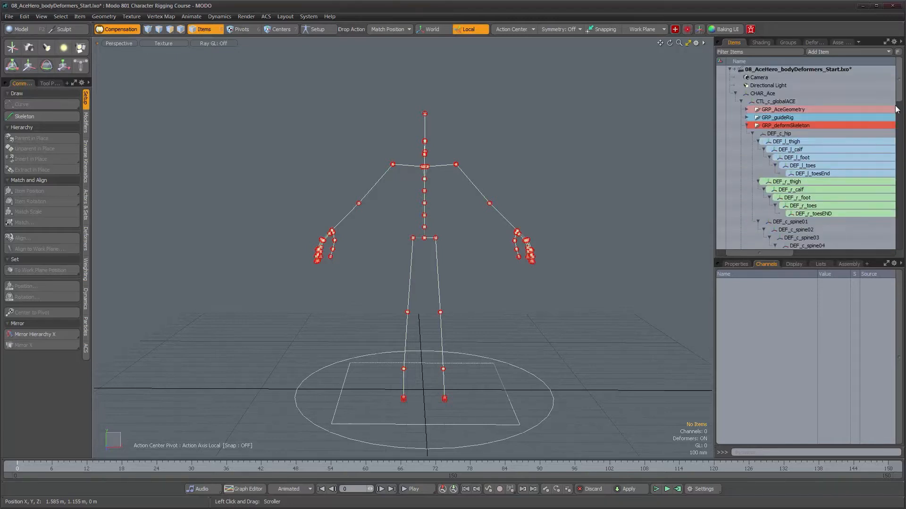
pyautogui.moveTo(771, 255); pyautogui.dragTo(751, 254)
pyautogui.keyDown('alt'); pyautogui.moveTo(419, 239); pyautogui.dragTo(462, 230); pyautogui.keyUp('alt')
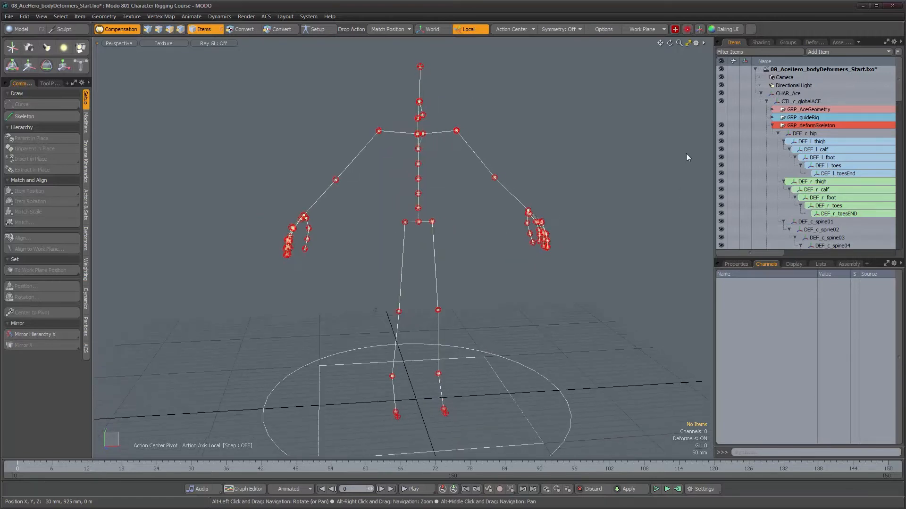
# - Collapse and hide the deform skeleton group, and show the texture, weight container, neck, leg, arm and torso groups
pyautogui.click(771, 125)
pyautogui.moveTo(720, 133); pyautogui.dragTo(721, 194)
pyautogui.keyDown('alt'); pyautogui.moveTo(519, 186); pyautogui.dragTo(478, 172); pyautogui.keyUp('alt')
pyautogui.keyDown('alt'); pyautogui.scroll(3, 477, 172); pyautogui.keyUp('alt')
pyautogui.keyDown('alt'); pyautogui.moveTo(478, 172); pyautogui.dragTo(490, 208, button='middle'); pyautogui.keyUp('alt')
pyautogui.keyDown('alt'); pyautogui.moveTo(490, 208); pyautogui.dragTo(460, 212); pyautogui.keyUp('alt')
pyautogui.click(721, 125)
# - Inspect the twist locators on the rig's limbs, selecting the two on the right upper arm and clearing the selection
pyautogui.keyDown('alt'); pyautogui.moveTo(476, 220); pyautogui.dragTo(492, 222); pyautogui.keyUp('alt')
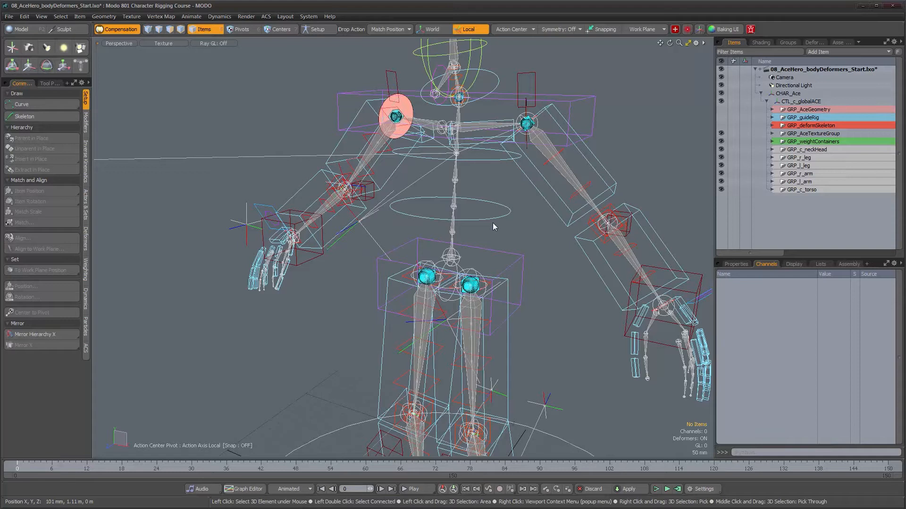
pyautogui.keyDown('alt'); pyautogui.moveTo(493, 217); pyautogui.dragTo(372, 142); pyautogui.keyUp('alt')
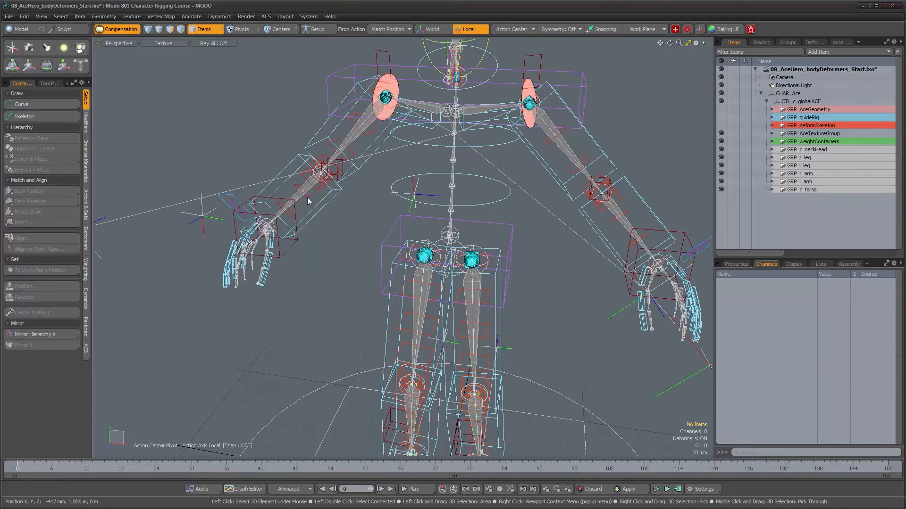
pyautogui.keyDown('alt'); pyautogui.moveTo(290, 218); pyautogui.dragTo(463, 250); pyautogui.keyUp('alt')
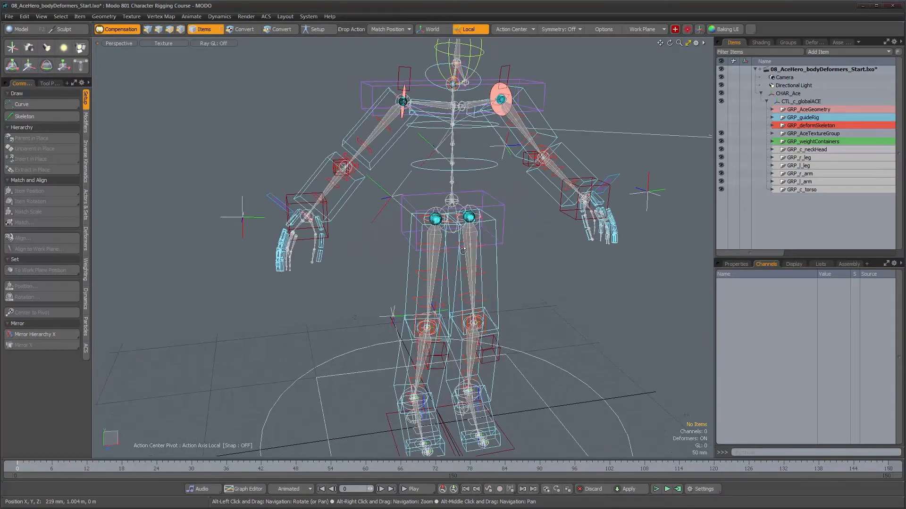
pyautogui.keyDown('alt'); pyautogui.moveTo(381, 150); pyautogui.dragTo(425, 197, button='right'); pyautogui.keyUp('alt')
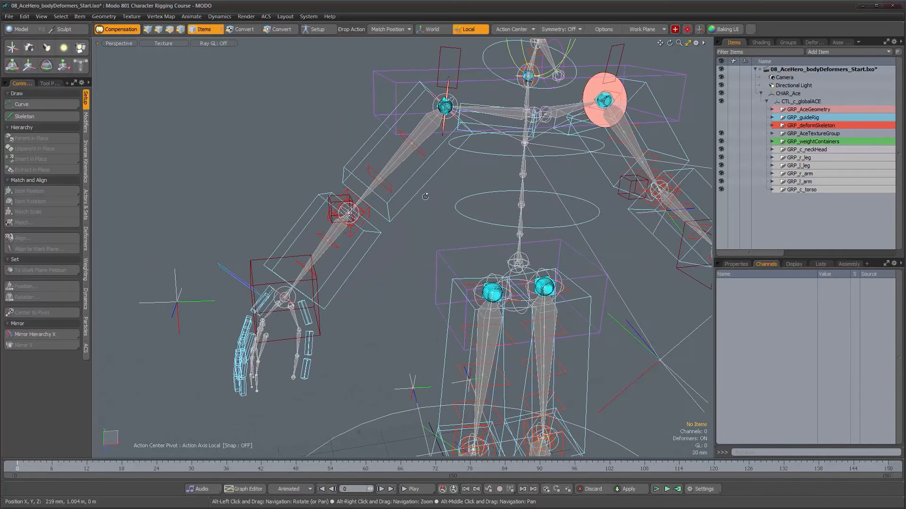
pyautogui.keyDown('alt'); pyautogui.moveTo(413, 182); pyautogui.dragTo(409, 169); pyautogui.keyUp('alt')
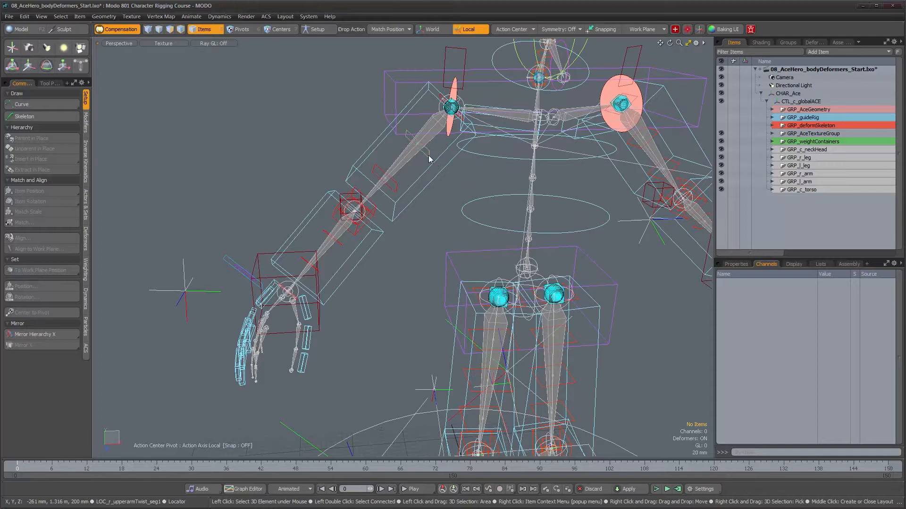
pyautogui.click(429, 159)
pyautogui.keyDown('shift'); pyautogui.click(399, 188); pyautogui.keyUp('shift')
pyautogui.keyDown('alt'); pyautogui.moveTo(458, 240); pyautogui.dragTo(382, 232); pyautogui.keyUp('alt')
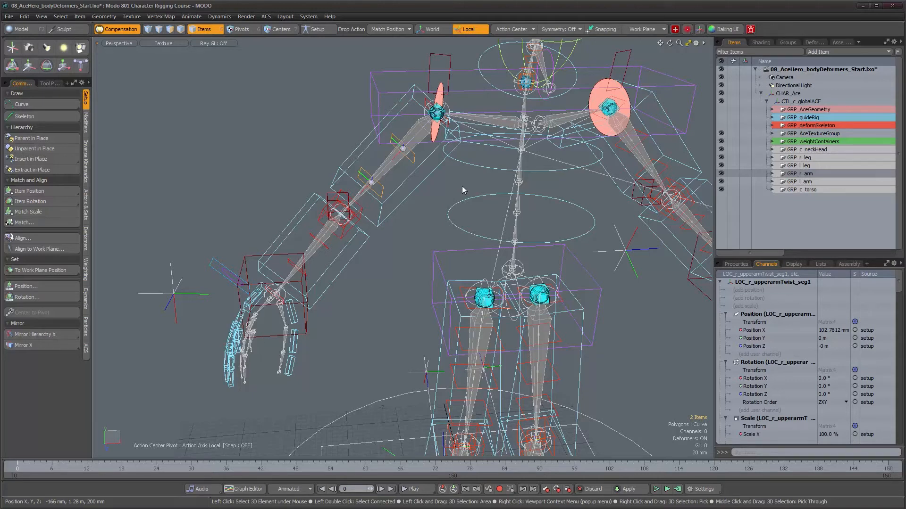
pyautogui.keyDown('alt'); pyautogui.moveTo(465, 178); pyautogui.dragTo(456, 198); pyautogui.keyUp('alt')
pyautogui.click(456, 198)
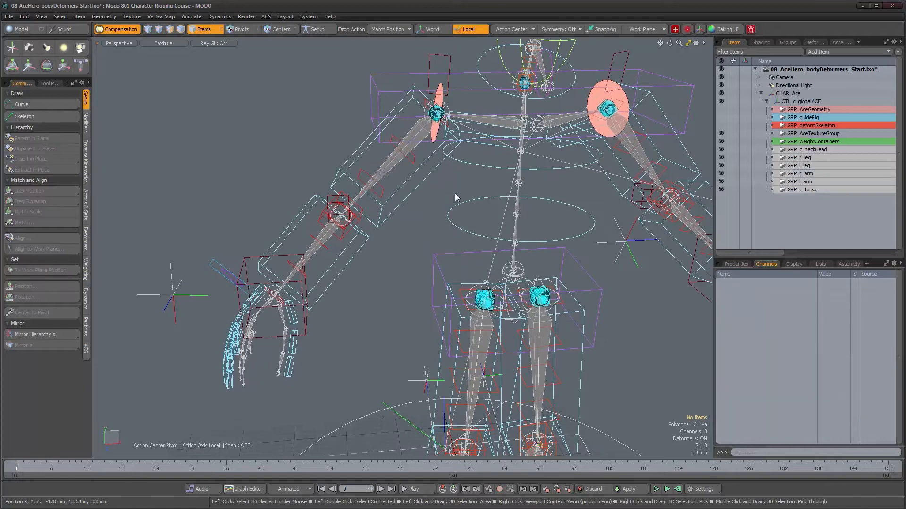
pyautogui.keyDown('alt'); pyautogui.moveTo(466, 186); pyautogui.dragTo(464, 186); pyautogui.keyUp('alt')
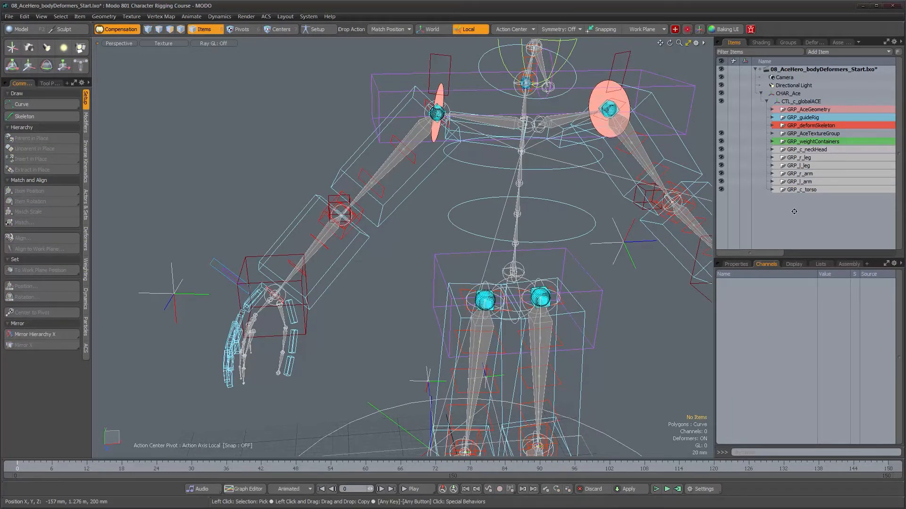
# - Set the drop action to Match, add a new locator and match it to the right upper arm's first twist locator
pyautogui.click(391, 29)
pyautogui.click(395, 32)
pyautogui.keyDown('alt'); pyautogui.moveTo(427, 165); pyautogui.dragTo(521, 154); pyautogui.keyUp('alt')
pyautogui.keyDown('alt'); pyautogui.moveTo(585, 219); pyautogui.dragTo(581, 216); pyautogui.keyUp('alt')
pyautogui.moveTo(785, 198); pyautogui.dragTo(460, 212)
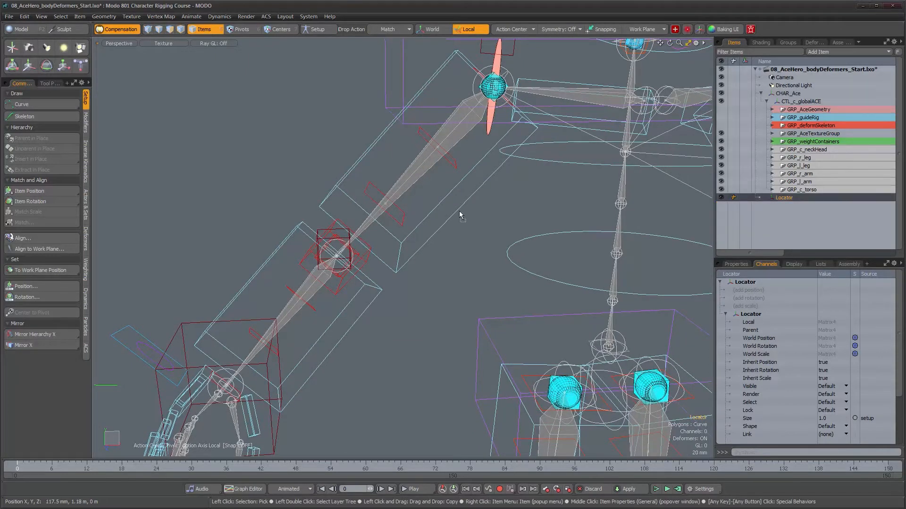
pyautogui.moveTo(448, 165); pyautogui.dragTo(452, 167)
pyautogui.keyDown('alt'); pyautogui.moveTo(483, 204); pyautogui.dragTo(503, 216); pyautogui.keyUp('alt')
# - Give the new locator a custom shape in Replace style, using a Sphere with a 20 mm radius
pyautogui.click(793, 265)
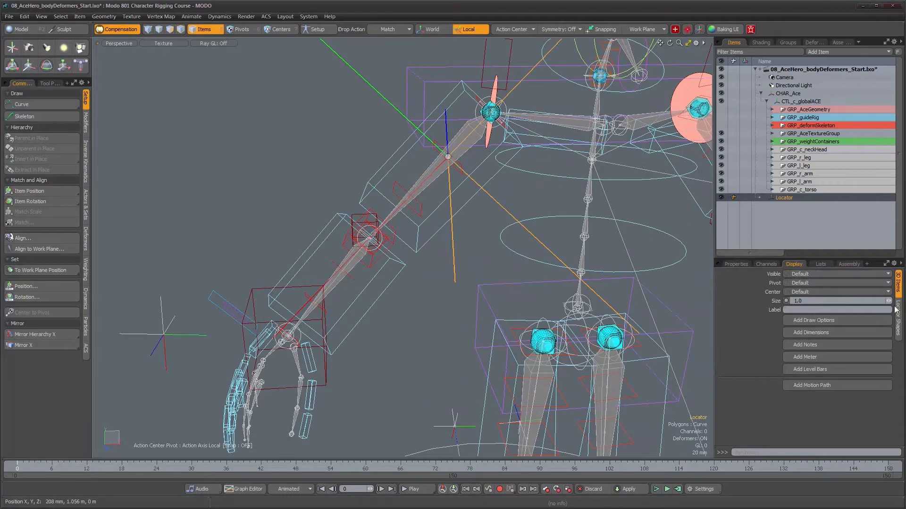
pyautogui.click(897, 311)
pyautogui.click(822, 291)
pyautogui.click(817, 305)
pyautogui.click(814, 313)
pyautogui.click(807, 315)
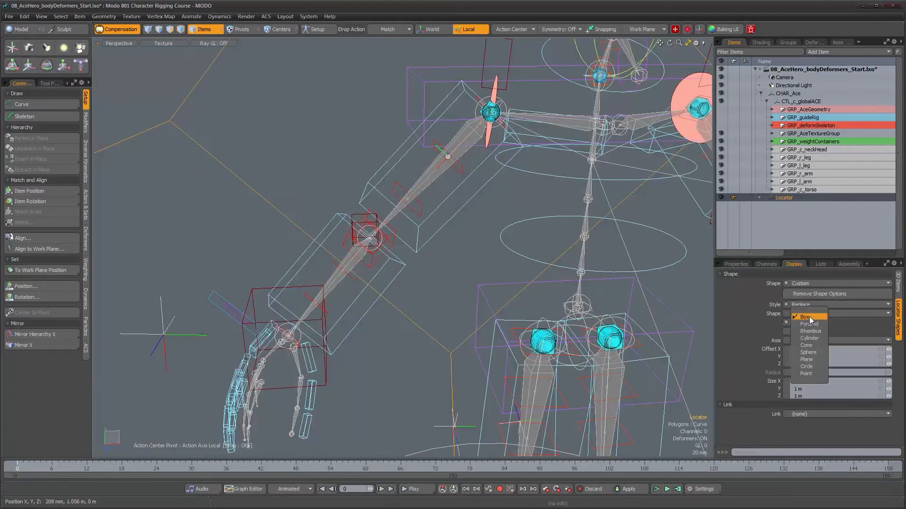
pyautogui.click(808, 353)
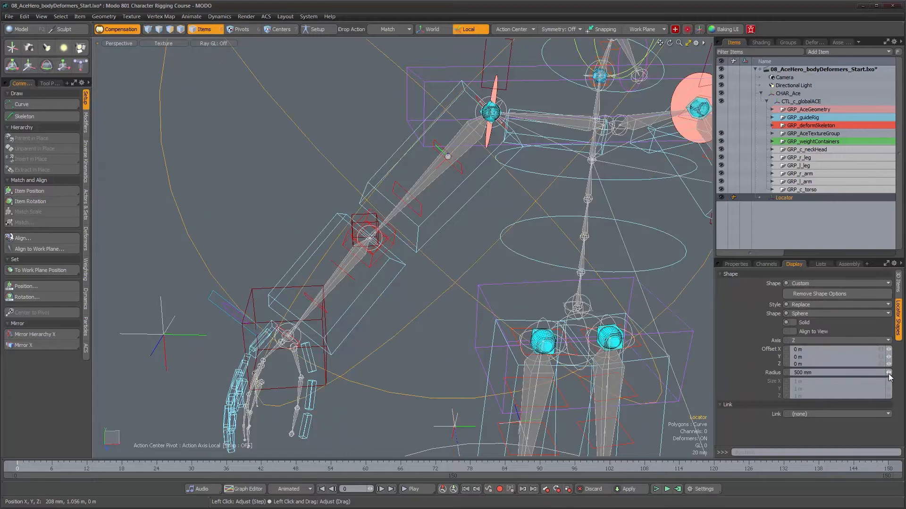
pyautogui.moveTo(889, 373); pyautogui.dragTo(873, 372)
# - Duplicate the sphere locator and match the copy to the right upper arm's second twist locator
pyautogui.keyDown('alt'); pyautogui.moveTo(428, 176); pyautogui.dragTo(504, 196); pyautogui.keyUp('alt')
pyautogui.hotkey('ctrl', 'd')
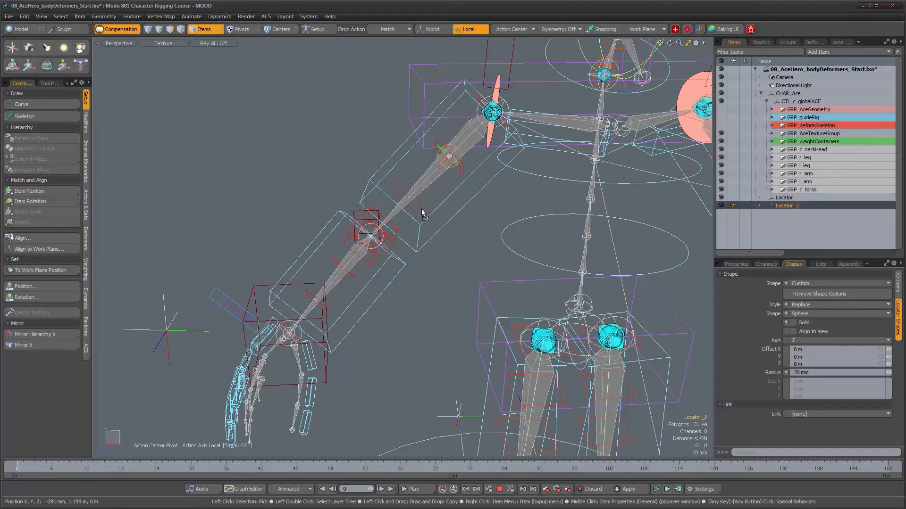
pyautogui.keyDown('alt'); pyautogui.moveTo(422, 213); pyautogui.dragTo(466, 239); pyautogui.keyUp('alt')
# - Make two more copies of the sphere locator and match them to the right forearm's two twist locators
pyautogui.hotkey('ctrl', 'd')
pyautogui.moveTo(787, 217); pyautogui.dragTo(415, 230)
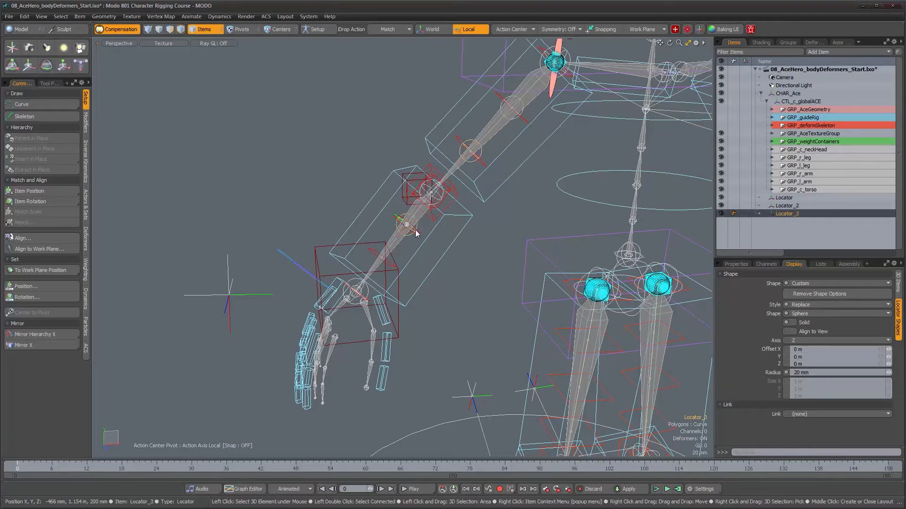
pyautogui.hotkey('ctrl', 'd')
pyautogui.moveTo(784, 223); pyautogui.dragTo(478, 270)
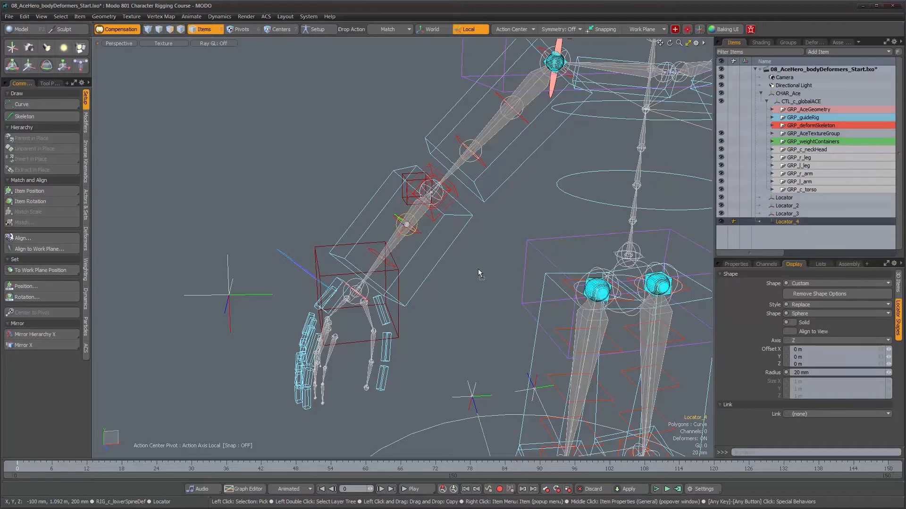
pyautogui.moveTo(369, 255); pyautogui.dragTo(401, 254)
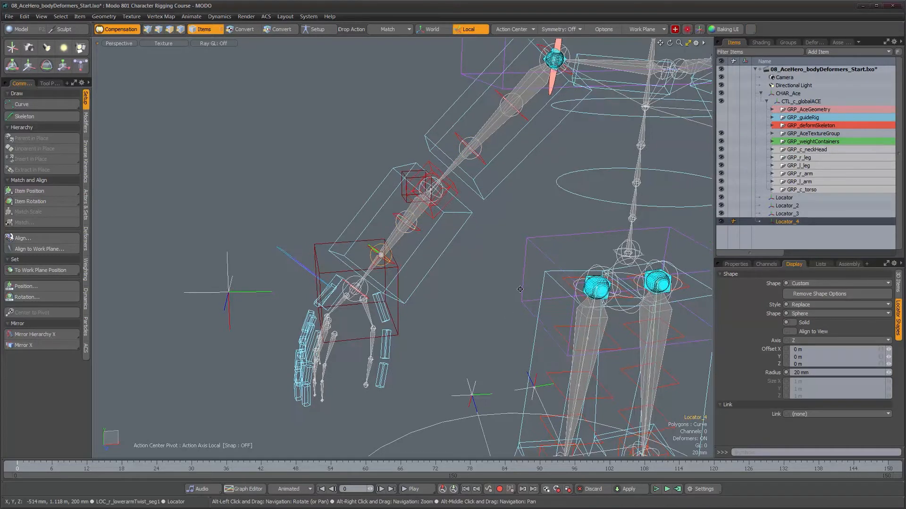
# - Duplicate the sphere locator three times and match the copies to the right thigh's three twist locators
pyautogui.keyDown('alt'); pyautogui.moveTo(401, 255); pyautogui.dragTo(307, 146, button='middle'); pyautogui.keyUp('alt')
pyautogui.keyDown('alt'); pyautogui.moveTo(401, 188); pyautogui.dragTo(452, 213); pyautogui.keyUp('alt')
pyautogui.keyDown('alt'); pyautogui.moveTo(491, 278); pyautogui.dragTo(448, 203, button='middle'); pyautogui.keyUp('alt')
pyautogui.keyDown('alt'); pyautogui.moveTo(448, 202); pyautogui.dragTo(499, 203, button='right'); pyautogui.keyUp('alt')
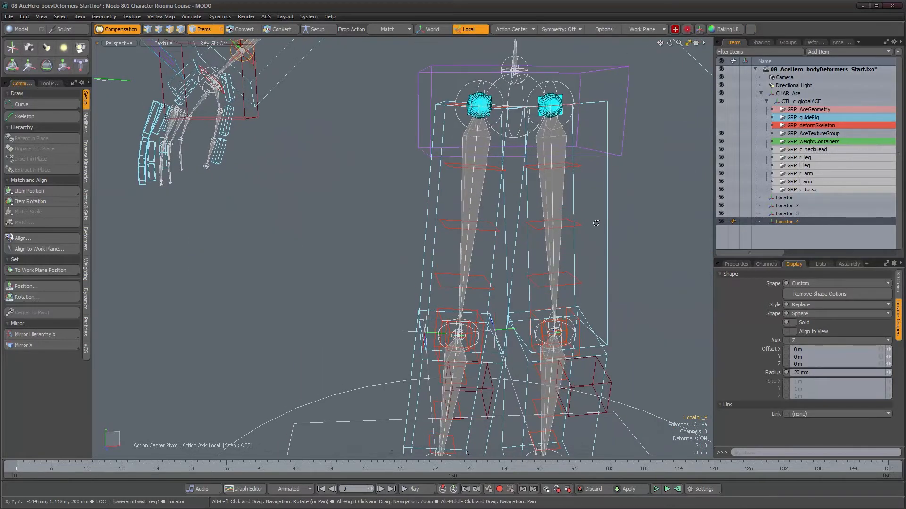
pyautogui.hotkey('ctrl', 'd')
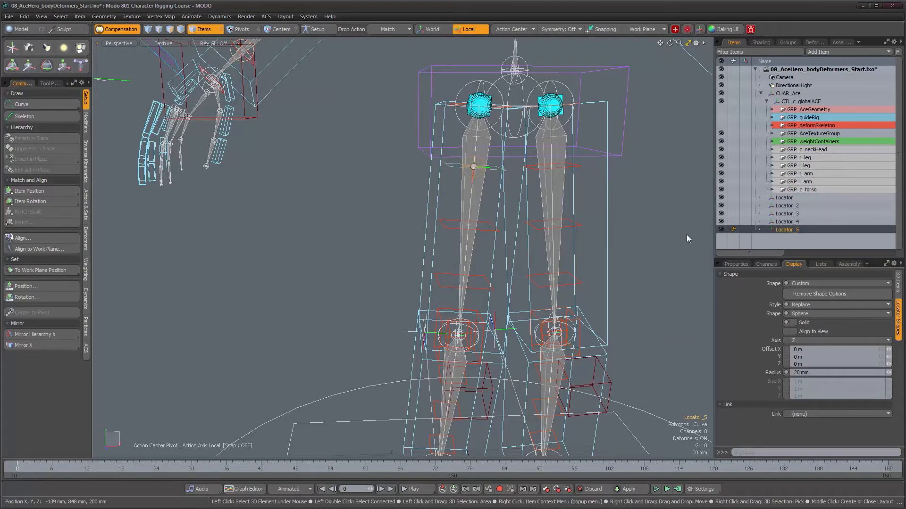
pyautogui.hotkey('ctrl', 'd')
pyautogui.moveTo(444, 225); pyautogui.dragTo(444, 227)
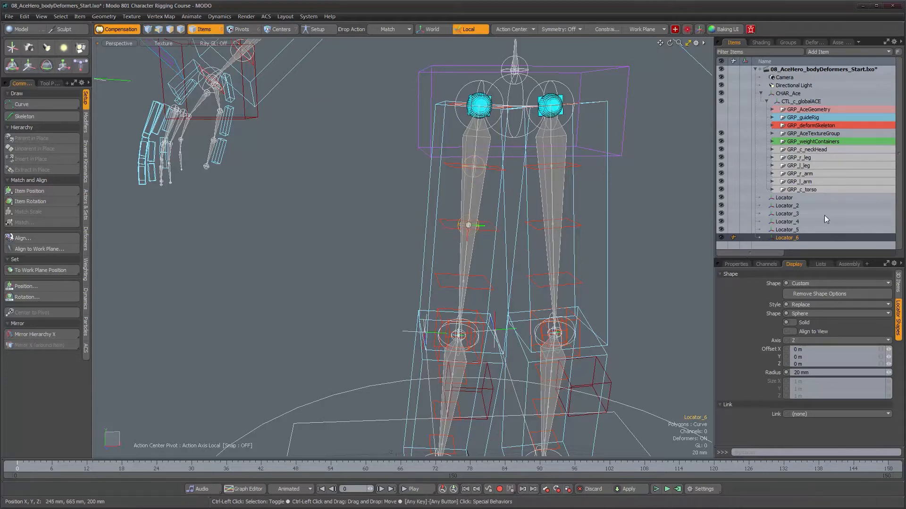
pyautogui.hotkey('ctrl', 'd')
pyautogui.moveTo(485, 280); pyautogui.dragTo(480, 282)
# - Create three more sphere locator copies and match them to the right shin's three twist locators
pyautogui.keyDown('alt'); pyautogui.moveTo(479, 273); pyautogui.dragTo(484, 127, button='middle'); pyautogui.keyUp('alt')
pyautogui.keyDown('alt'); pyautogui.moveTo(482, 221); pyautogui.dragTo(476, 186); pyautogui.keyUp('alt')
pyautogui.keyDown('alt'); pyautogui.moveTo(483, 239); pyautogui.dragTo(475, 168, button='middle'); pyautogui.keyUp('alt')
pyautogui.keyDown('alt'); pyautogui.moveTo(475, 194); pyautogui.dragTo(504, 205, button='right'); pyautogui.keyUp('alt')
pyautogui.hotkey('ctrl', 'd')
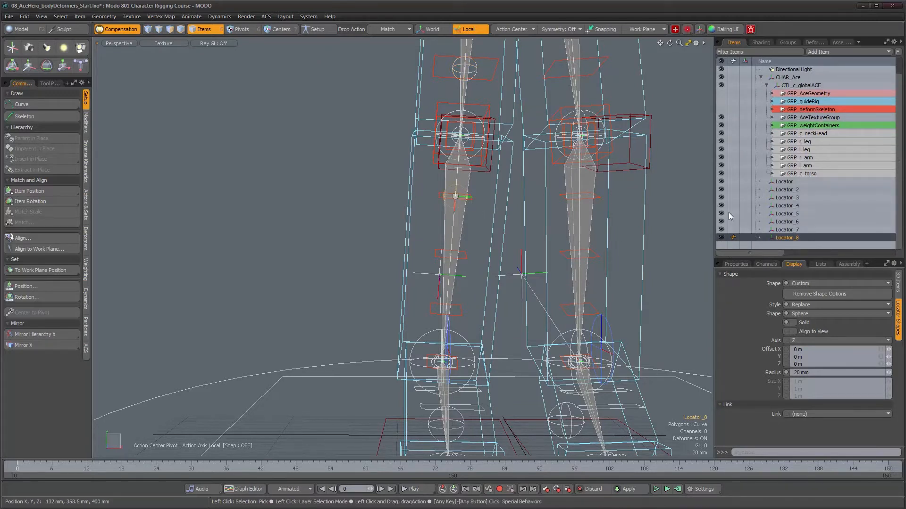
pyautogui.hotkey('ctrl', 'd')
pyautogui.moveTo(597, 251); pyautogui.dragTo(465, 259)
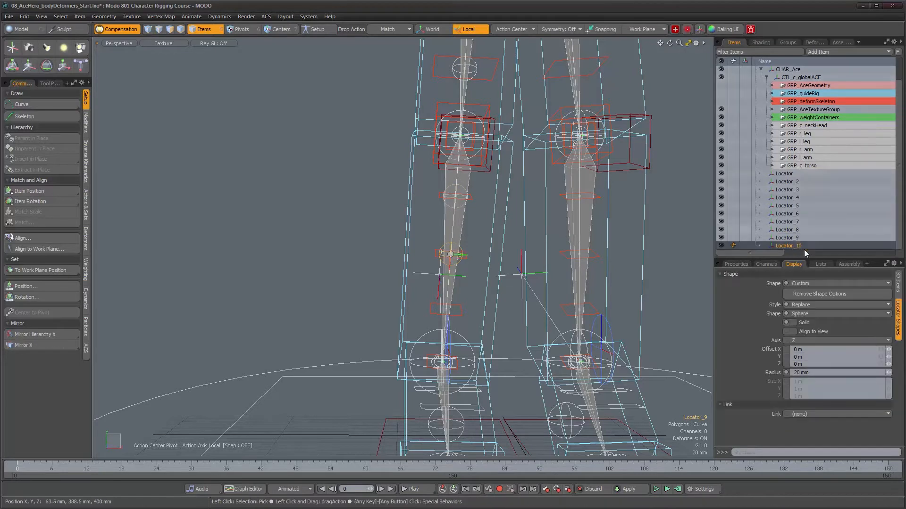
pyautogui.hotkey('ctrl', 'd')
pyautogui.moveTo(462, 309); pyautogui.dragTo(462, 310)
# - Duplicate the sphere locator for the left shin and match three copies to its twist locators, from ankle to knee
pyautogui.moveTo(530, 248)
pyautogui.keyDown('alt'); pyautogui.mouseDown()
pyautogui.moveTo(505, 245)
pyautogui.moveTo(519, 239)
pyautogui.mouseUp(); pyautogui.keyUp('alt')
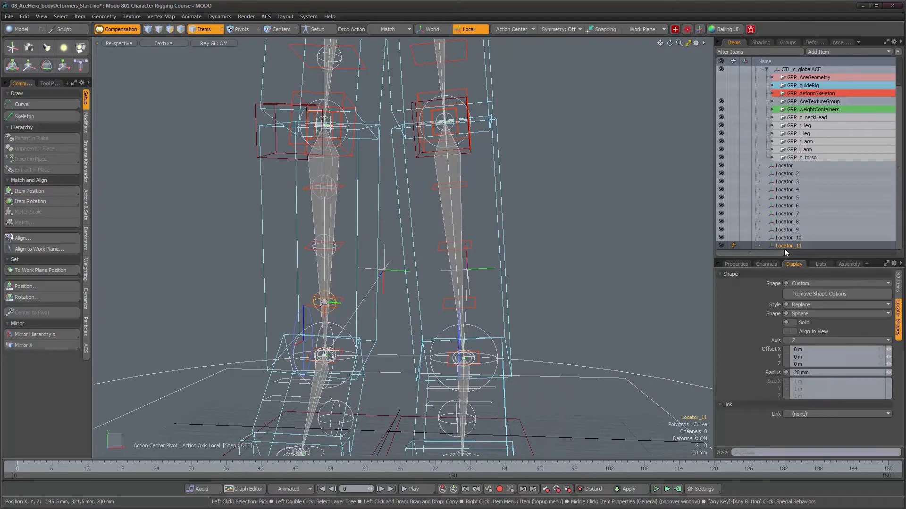
pyautogui.hotkey('ctrl', 'd')
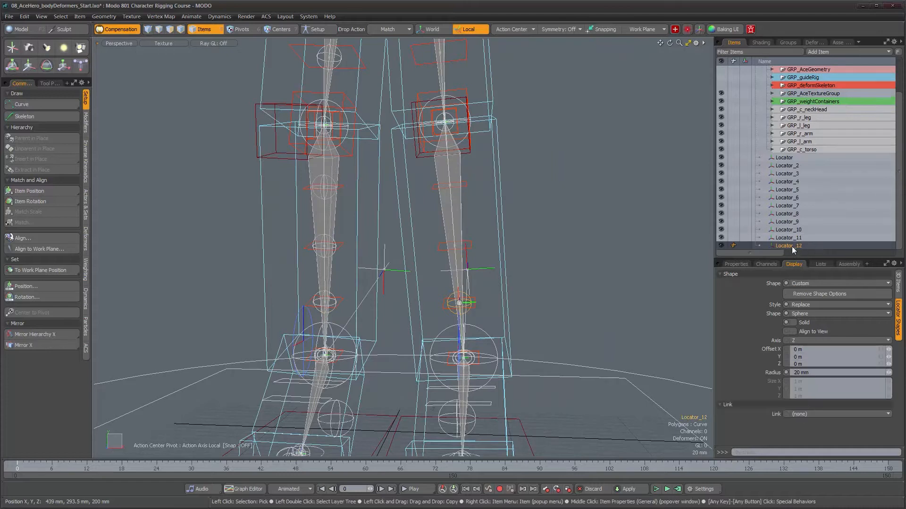
pyautogui.hotkey('ctrl', 'd')
pyautogui.moveTo(471, 247); pyautogui.dragTo(471, 247)
pyautogui.hotkey('ctrl', 'd')
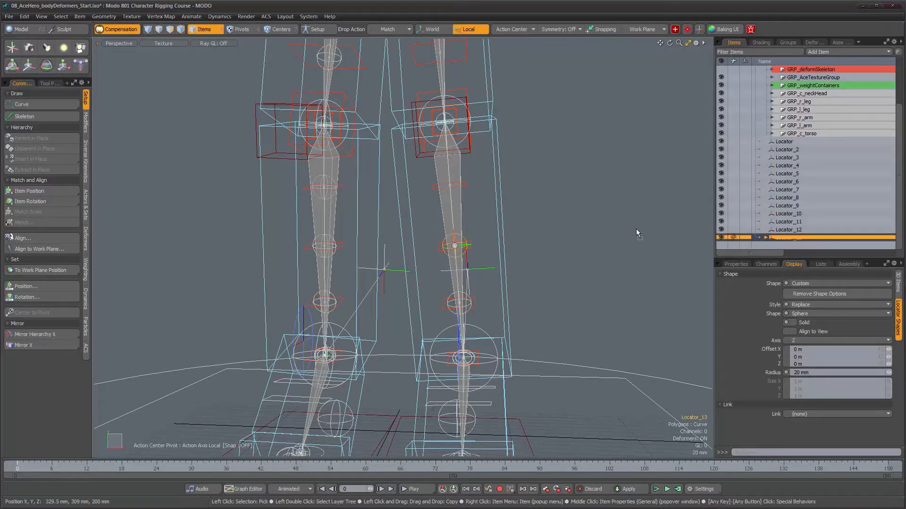
pyautogui.moveTo(466, 183); pyautogui.dragTo(496, 164)
# - Duplicate the sphere locator for the left thigh and match three copies to its twist locators, from knee to hip
pyautogui.keyDown('alt'); pyautogui.moveTo(503, 222); pyautogui.dragTo(520, 388, button='middle'); pyautogui.keyUp('alt')
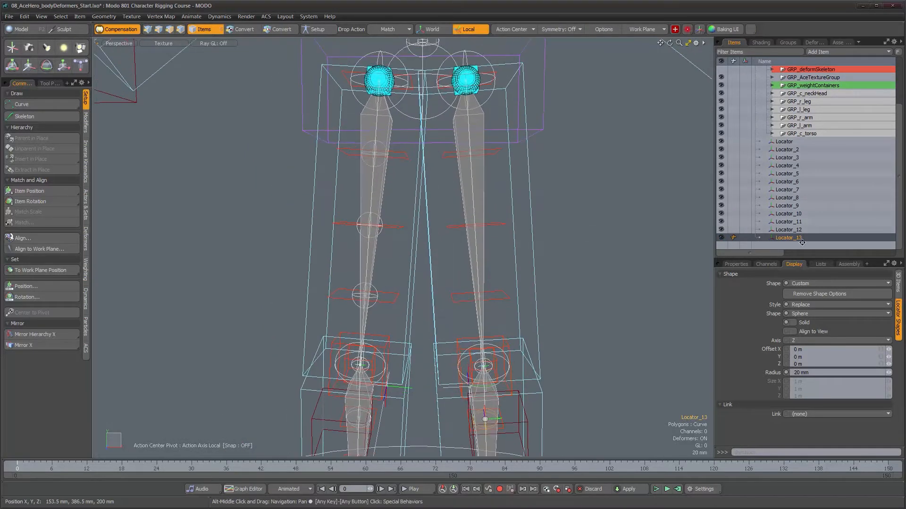
pyautogui.hotkey('ctrl', 'd')
pyautogui.moveTo(795, 242); pyautogui.dragTo(496, 299)
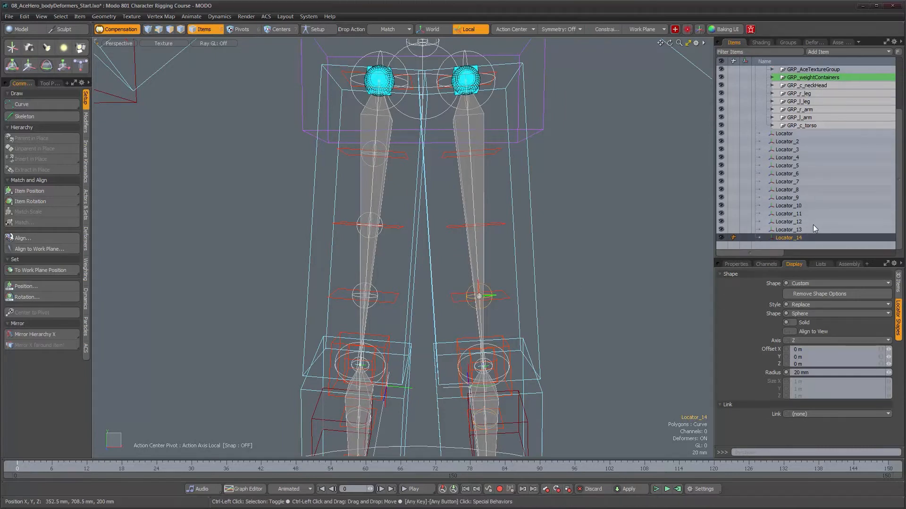
pyautogui.hotkey('ctrl', 'd')
pyautogui.moveTo(780, 246); pyautogui.dragTo(496, 224)
pyautogui.hotkey('ctrl', 'd')
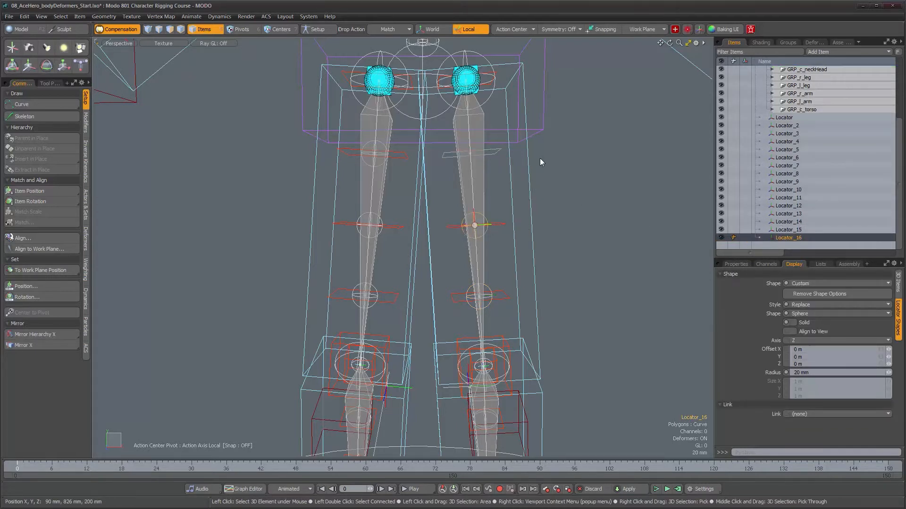
# - Duplicate the sphere locator and match the copy to the left forearm's twist locator nearest the wrist
pyautogui.keyDown('alt'); pyautogui.moveTo(593, 120); pyautogui.dragTo(535, 203); pyautogui.keyUp('alt')
pyautogui.hotkey('ctrl', 'd')
pyautogui.moveTo(787, 245); pyautogui.dragTo(582, 242)
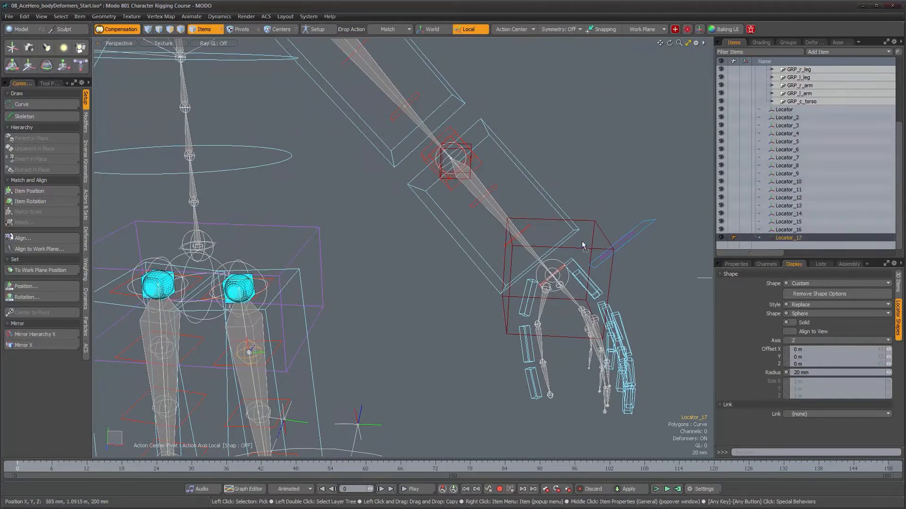
pyautogui.moveTo(527, 230); pyautogui.dragTo(527, 232)
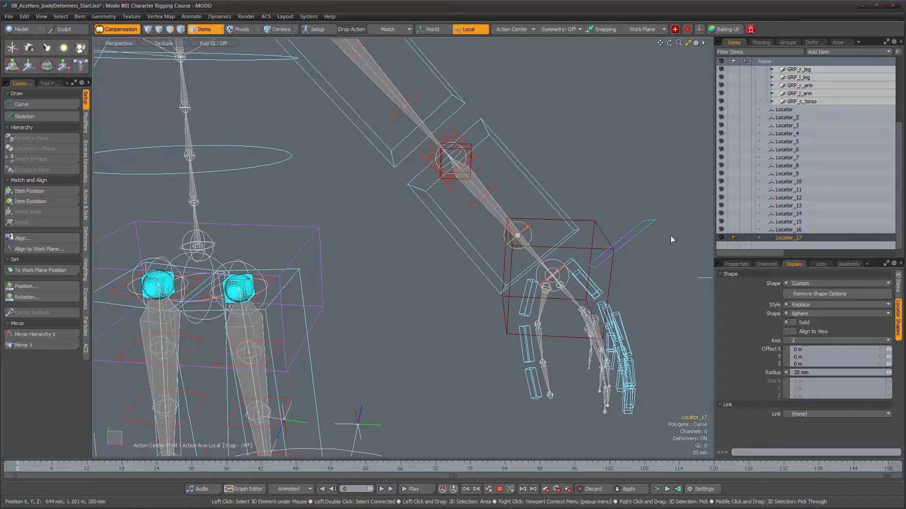
# - Create three more sphere locator copies and match them to the left forearm's elbow-side twist locator and the upper arm's two twist locators
pyautogui.hotkey('ctrl', 'd')
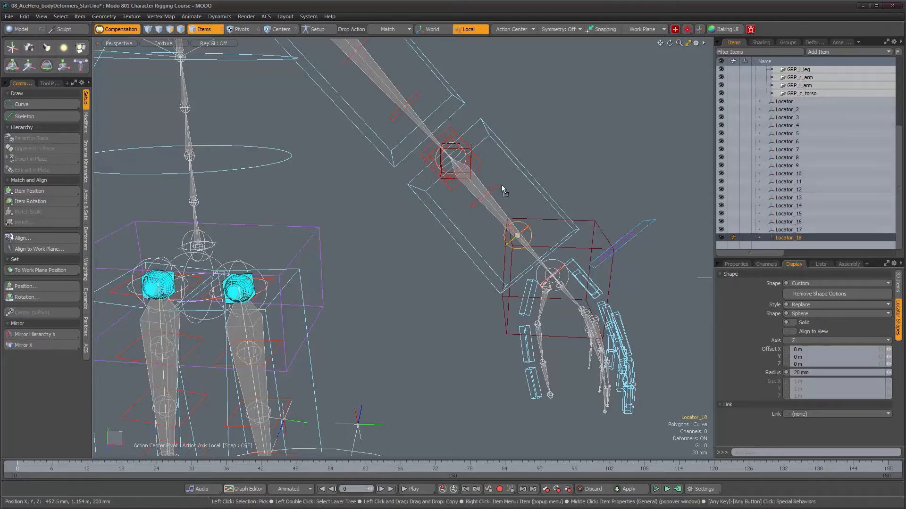
pyautogui.keyDown('alt'); pyautogui.moveTo(490, 192); pyautogui.dragTo(518, 259); pyautogui.keyUp('alt')
pyautogui.hotkey('ctrl', 'd')
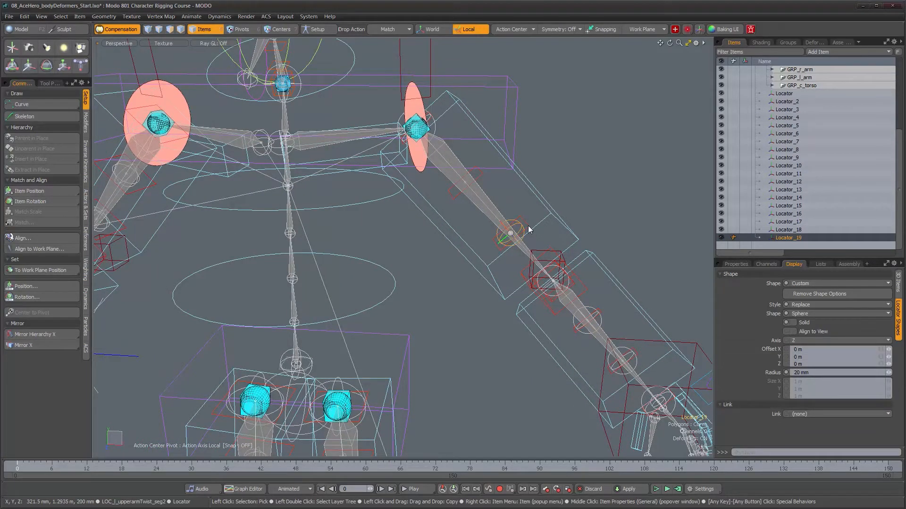
pyautogui.hotkey('ctrl', 'd')
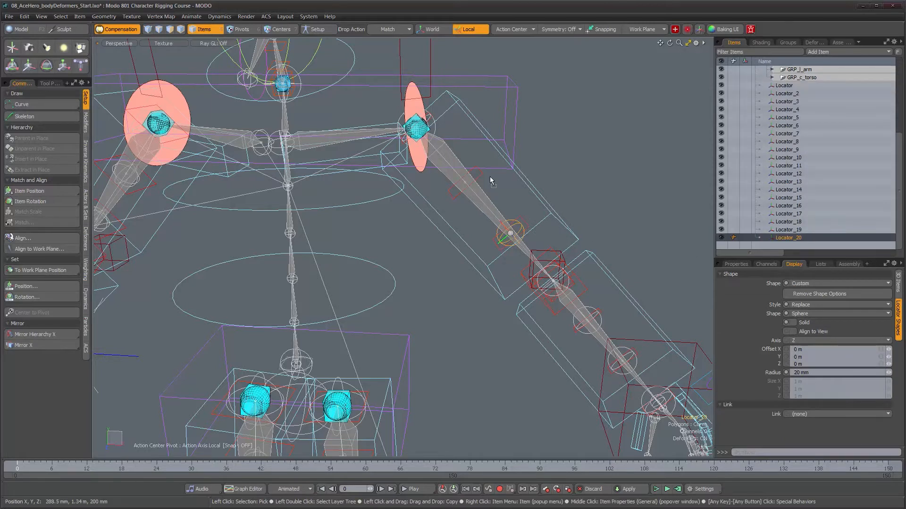
pyautogui.keyDown('alt'); pyautogui.moveTo(480, 172); pyautogui.dragTo(423, 192); pyautogui.keyUp('alt')
# - Duplicate the sphere locator twice and match the copies to the two neck twist locators
pyautogui.keyDown('alt'); pyautogui.moveTo(423, 192); pyautogui.dragTo(627, 191, button='right'); pyautogui.keyUp('alt')
pyautogui.keyDown('alt'); pyautogui.moveTo(627, 191); pyautogui.dragTo(692, 193); pyautogui.keyUp('alt')
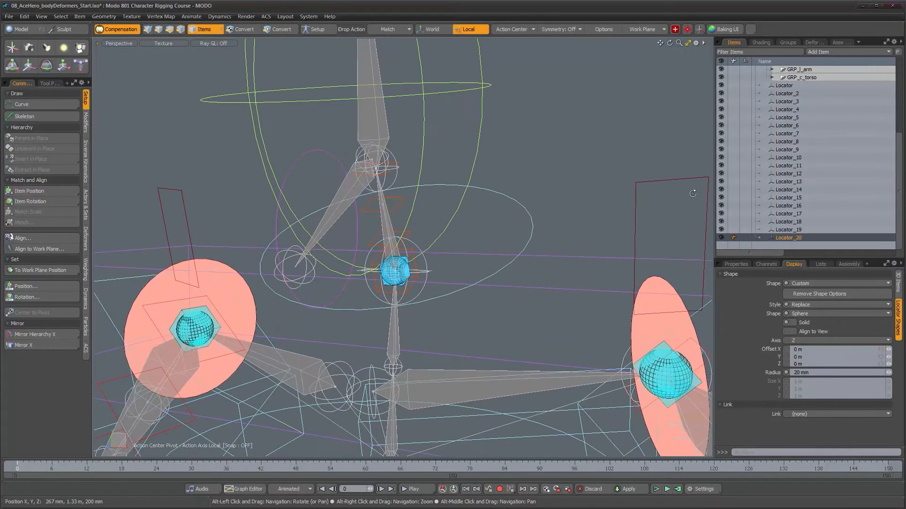
pyautogui.hotkey('ctrl', 'd')
pyautogui.keyDown('alt'); pyautogui.moveTo(359, 235); pyautogui.dragTo(467, 236, button='right'); pyautogui.keyUp('alt')
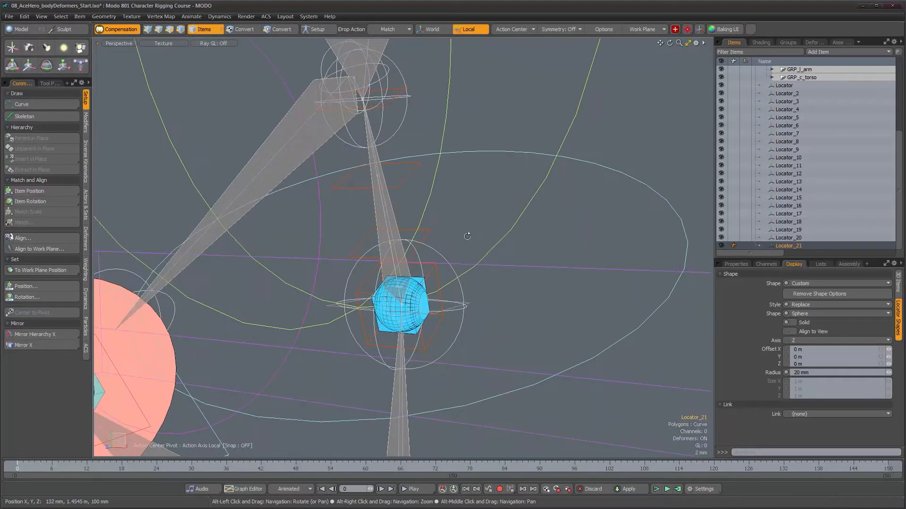
pyautogui.click(785, 246)
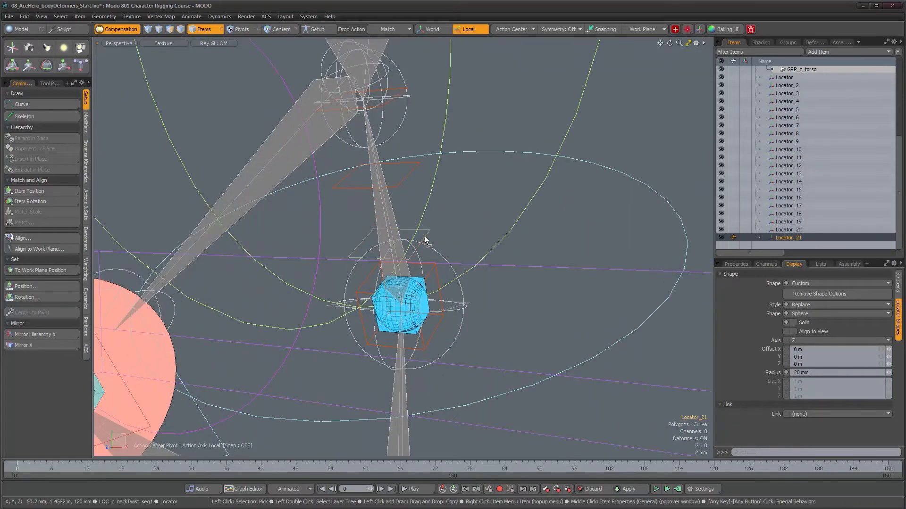
pyautogui.hotkey('ctrl', 'd')
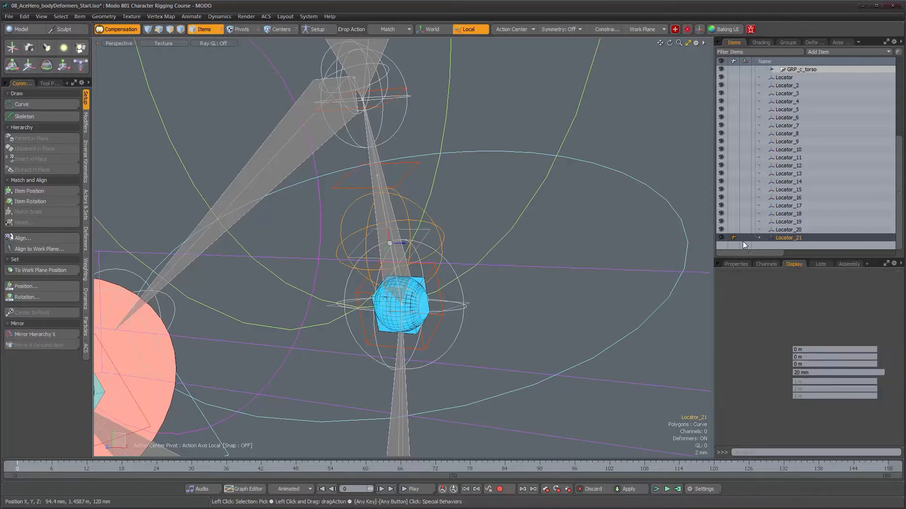
pyautogui.moveTo(412, 172); pyautogui.dragTo(410, 171)
# - Hide the neck/head, leg, arm and torso rig groups, keeping the new sphere locators shown
pyautogui.scroll(-5, 529, 245)
pyautogui.keyDown('alt'); pyautogui.moveTo(530, 246); pyautogui.dragTo(467, 160); pyautogui.keyUp('alt')
pyautogui.scroll(-6, 484, 203)
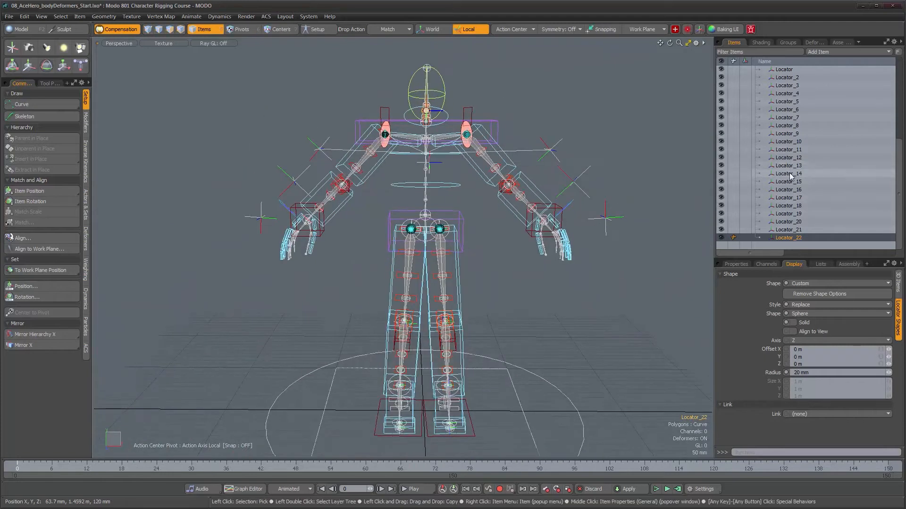
pyautogui.scroll(5, 736, 165)
pyautogui.moveTo(721, 137); pyautogui.dragTo(722, 191)
pyautogui.keyDown('alt'); pyautogui.moveTo(579, 191); pyautogui.dragTo(454, 250); pyautogui.keyUp('alt')
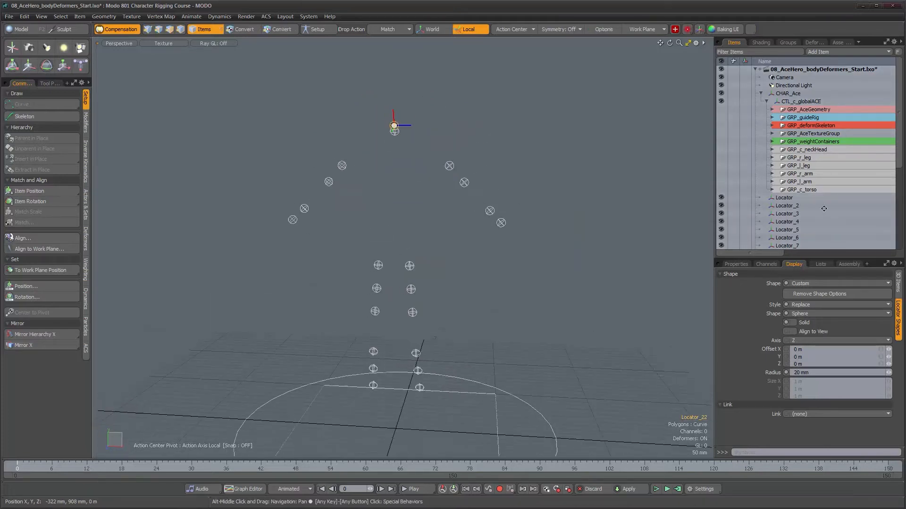
# - Expand the GRP_deformSkeleton group and make it visible along with the new locators
pyautogui.click(787, 197)
pyautogui.moveTo(899, 159); pyautogui.dragTo(904, 138)
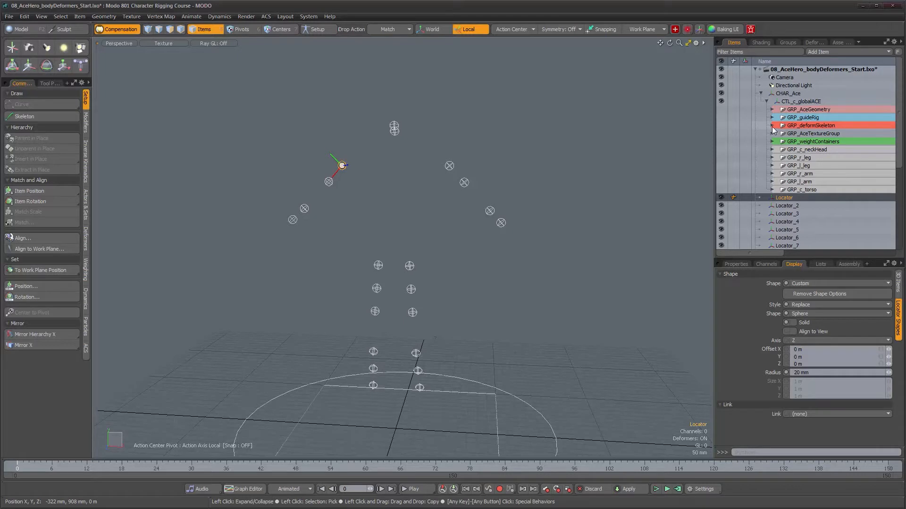
pyautogui.keyDown('alt'); pyautogui.moveTo(455, 162); pyautogui.dragTo(444, 160); pyautogui.keyUp('alt')
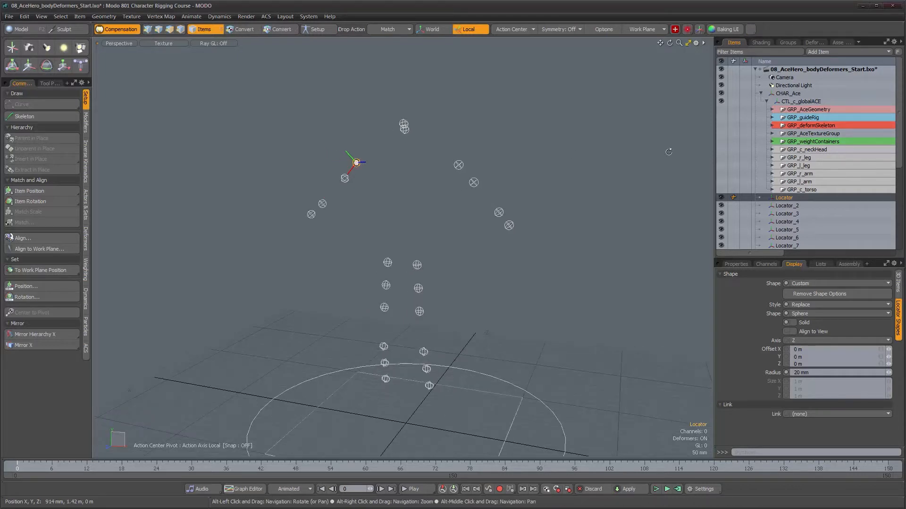
pyautogui.click(772, 125)
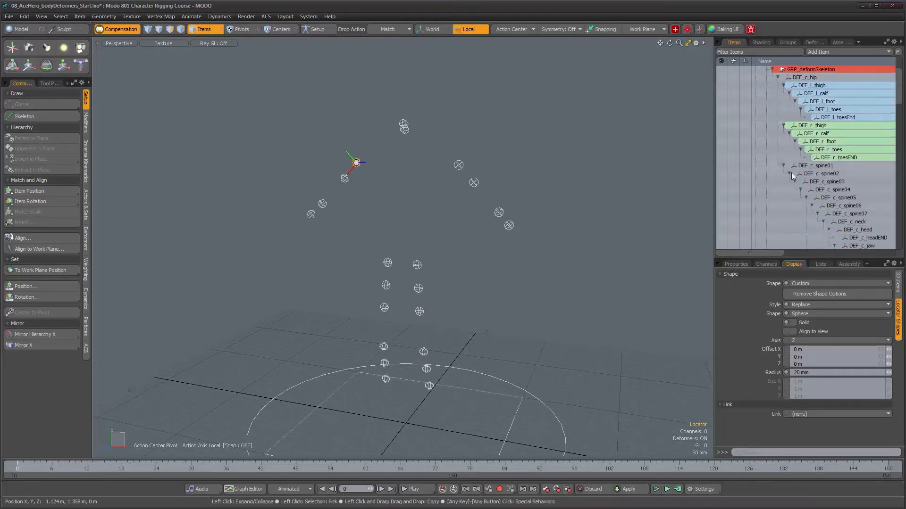
pyautogui.scroll(-2, 752, 93)
pyautogui.click(721, 93)
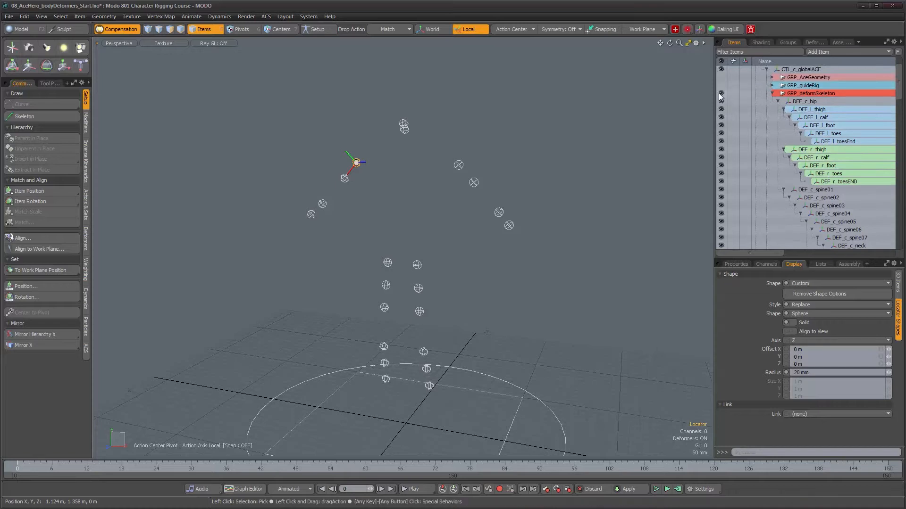
# - Set the drop action to Parent in Place and parent the right upper arm's elbow-side sphere locator to its shoulder-side one
pyautogui.keyDown('alt'); pyautogui.moveTo(560, 177); pyautogui.dragTo(396, 240); pyautogui.keyUp('alt')
pyautogui.keyDown('alt'); pyautogui.moveTo(396, 241); pyautogui.dragTo(416, 263, button='right'); pyautogui.keyUp('alt')
pyautogui.keyDown('alt'); pyautogui.moveTo(416, 263); pyautogui.dragTo(411, 238, button='middle'); pyautogui.keyUp('alt')
pyautogui.keyDown('alt'); pyautogui.moveTo(465, 243); pyautogui.dragTo(423, 213); pyautogui.keyUp('alt')
pyautogui.keyDown('alt'); pyautogui.moveTo(423, 213); pyautogui.dragTo(463, 246, button='right'); pyautogui.keyUp('alt')
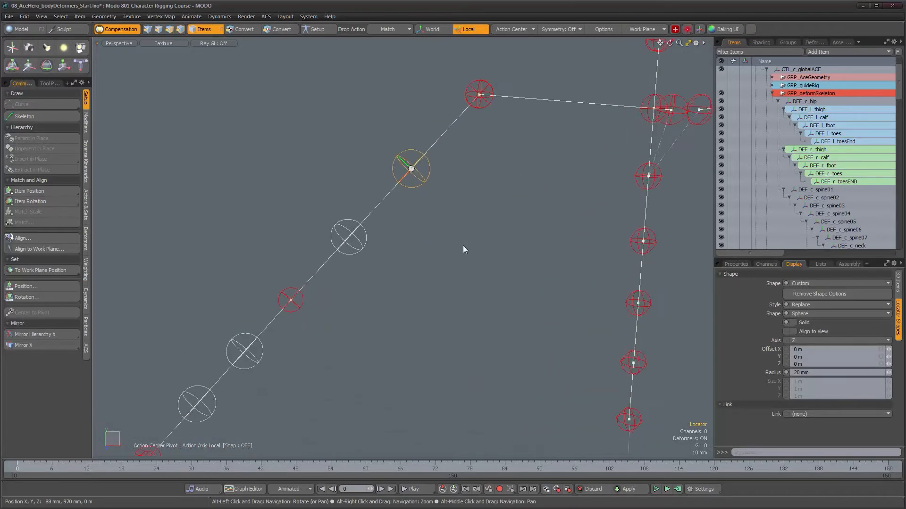
pyautogui.click(362, 248)
pyautogui.keyDown('alt'); pyautogui.moveTo(424, 242); pyautogui.dragTo(424, 246); pyautogui.keyUp('alt')
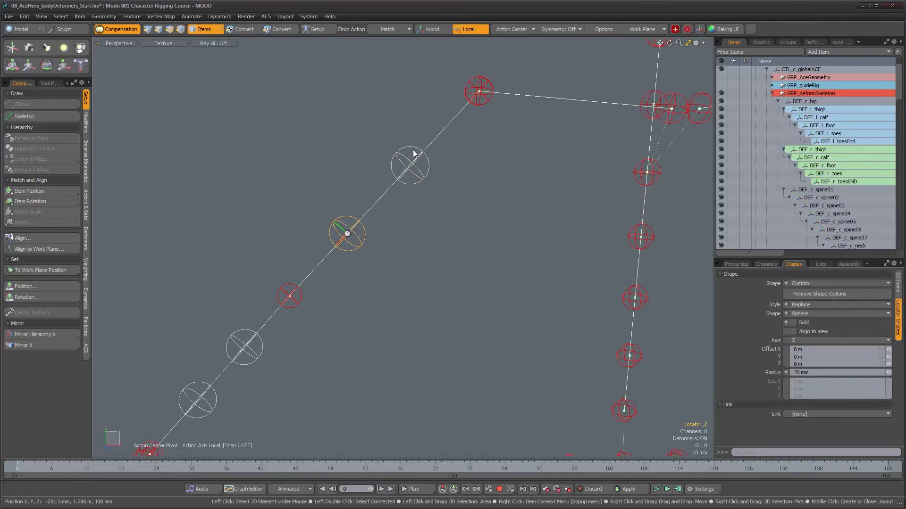
pyautogui.keyDown('alt'); pyautogui.moveTo(413, 63); pyautogui.dragTo(427, 94); pyautogui.keyUp('alt')
pyautogui.click(388, 29)
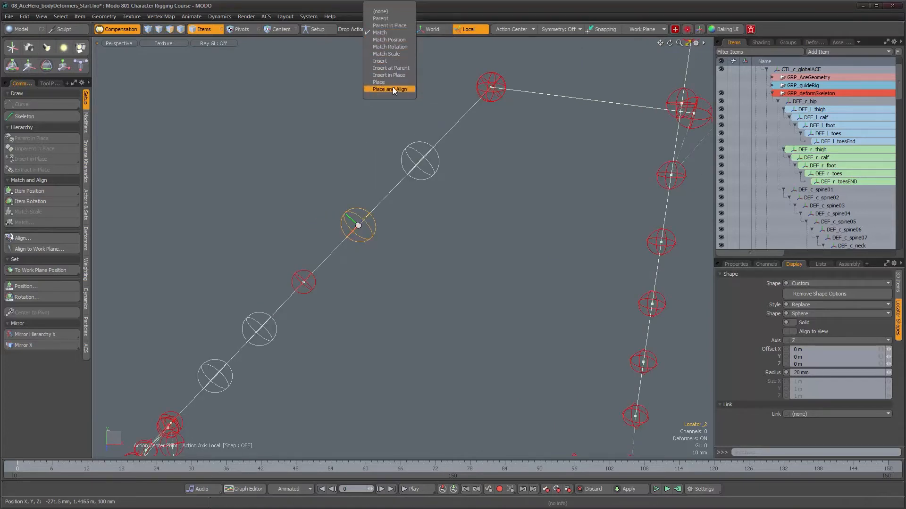
pyautogui.click(397, 25)
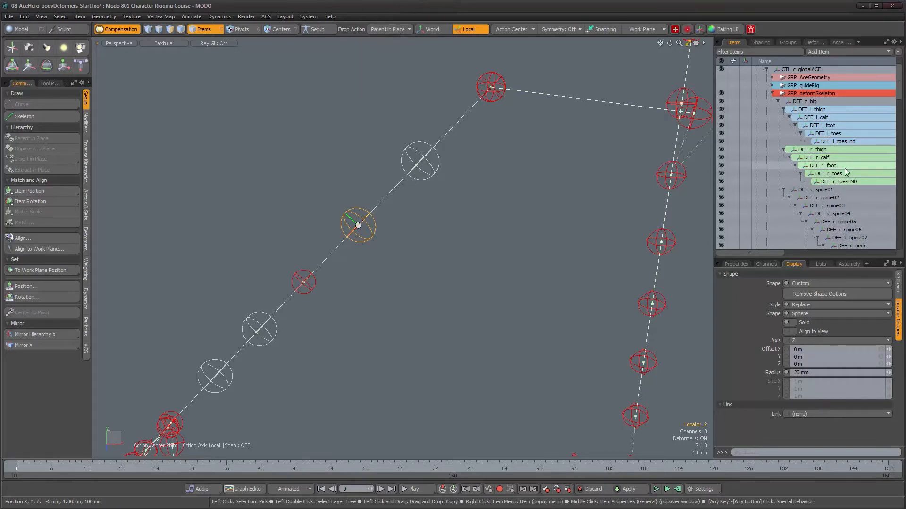
pyautogui.scroll(-10, 844, 183)
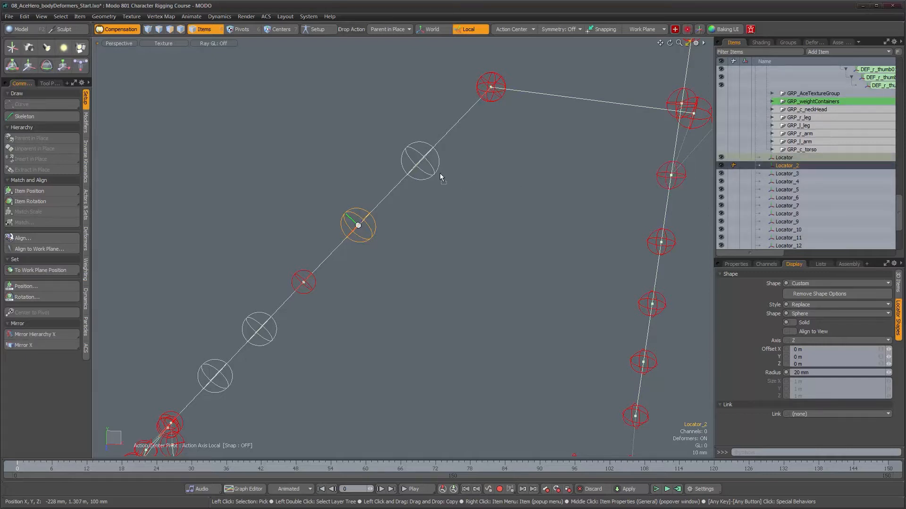
pyautogui.press('p')
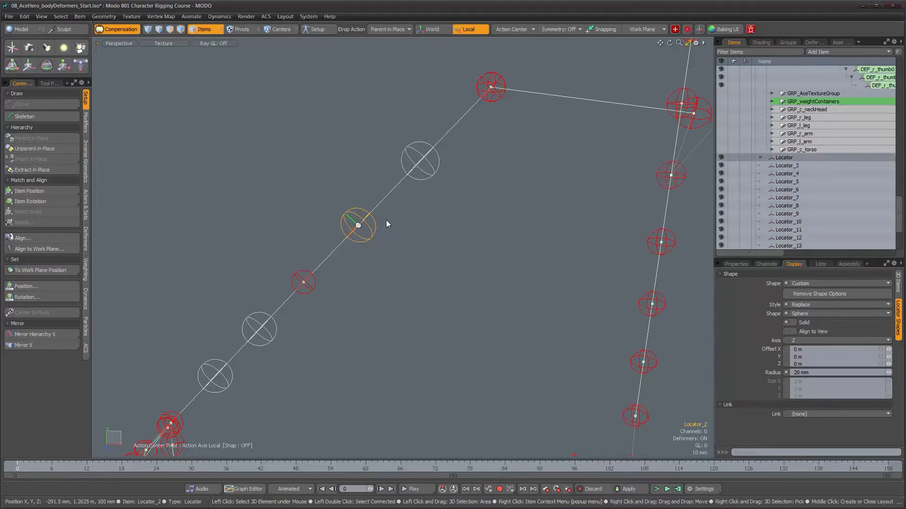
# - Parent the right forearm's wrist-side locator to its elbow-side locator, and parent that one in place to DEF_r_lowerArm
pyautogui.keyDown('alt'); pyautogui.moveTo(429, 163); pyautogui.dragTo(372, 271); pyautogui.keyUp('alt')
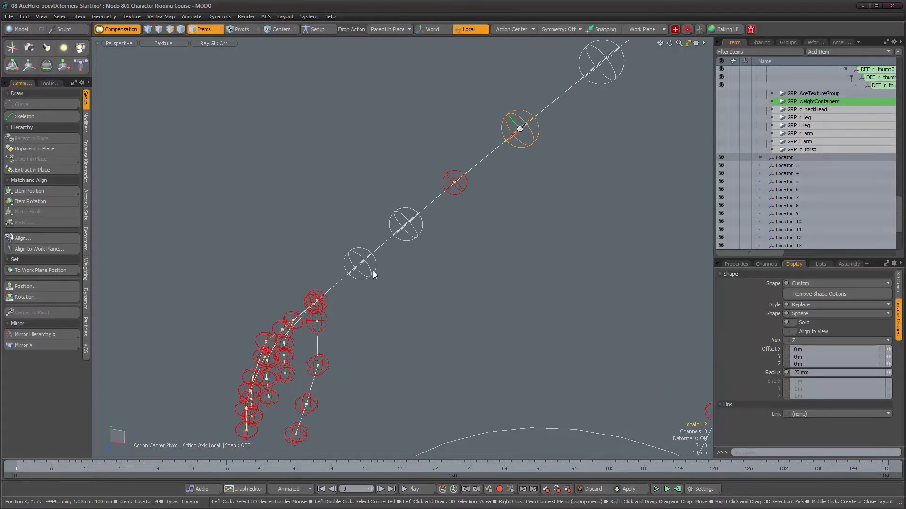
pyautogui.click(835, 173)
pyautogui.moveTo(835, 173); pyautogui.dragTo(647, 225)
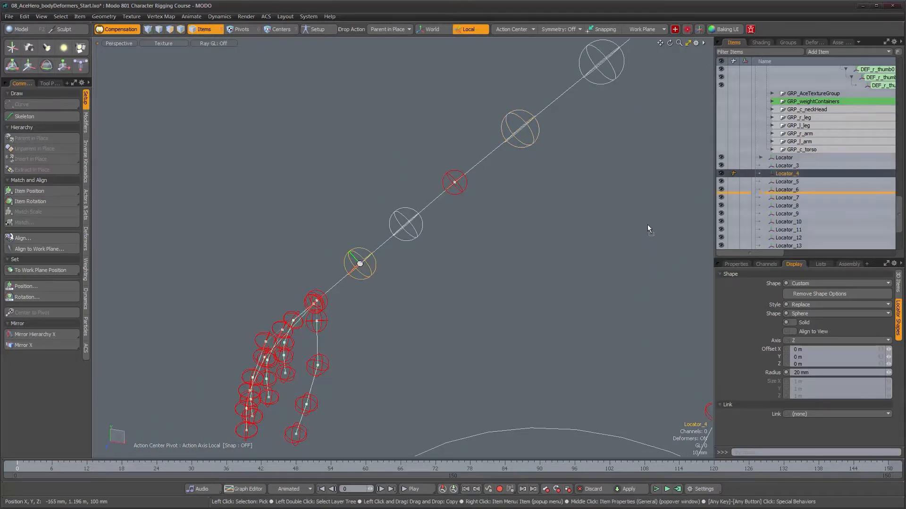
pyautogui.moveTo(416, 234)
pyautogui.mouseDown()
pyautogui.moveTo(481, 240)
pyautogui.moveTo(410, 239)
pyautogui.mouseUp()
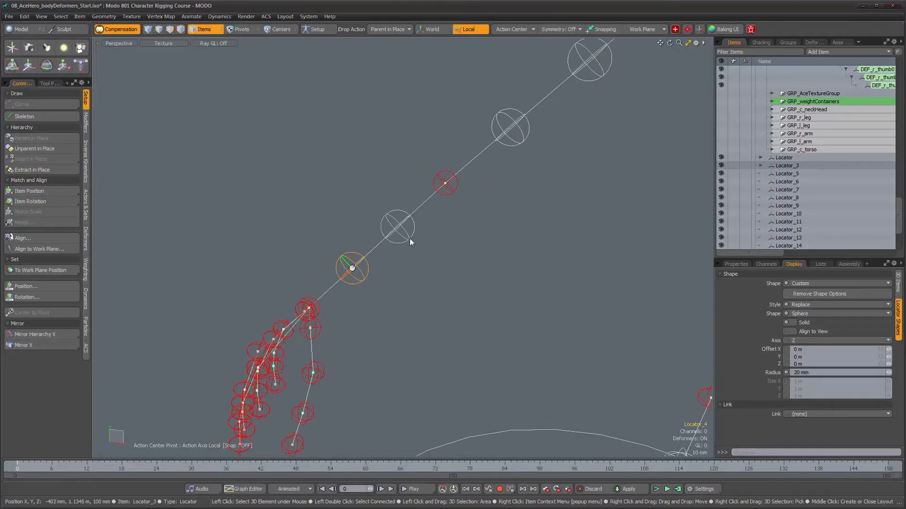
pyautogui.click(409, 238)
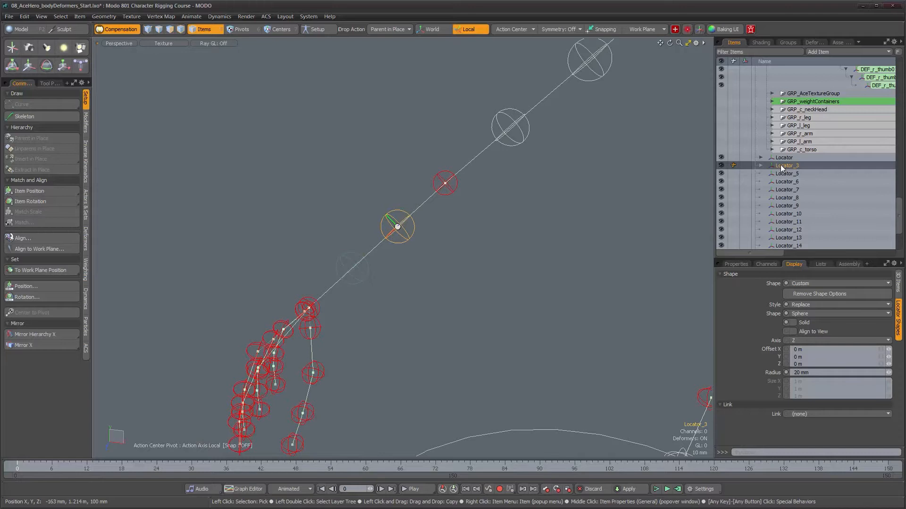
pyautogui.moveTo(451, 193); pyautogui.dragTo(451, 193)
# - Parent the right upper arm's shoulder-side sphere locator in place to DEF_r_upperArm
pyautogui.keyDown('alt'); pyautogui.moveTo(492, 218); pyautogui.dragTo(407, 283); pyautogui.keyUp('alt')
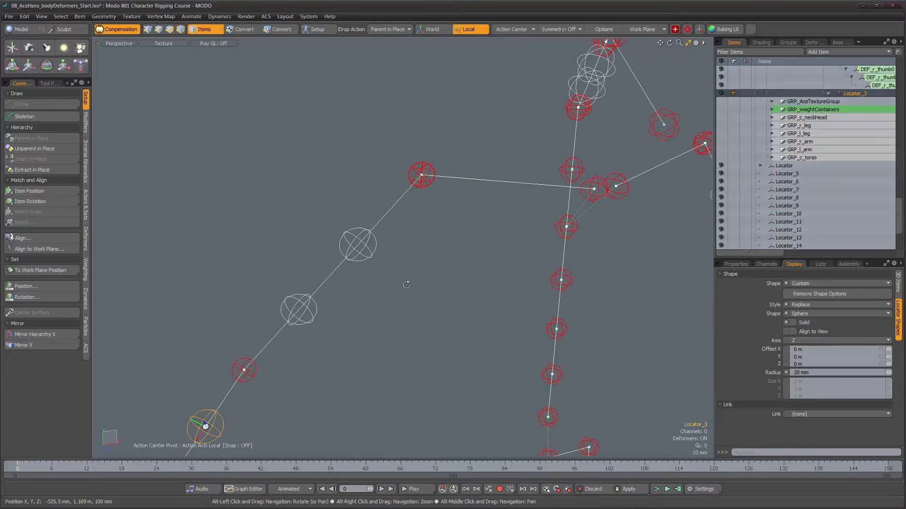
pyautogui.keyDown('alt'); pyautogui.moveTo(395, 216); pyautogui.dragTo(458, 208, button='right'); pyautogui.keyUp('alt')
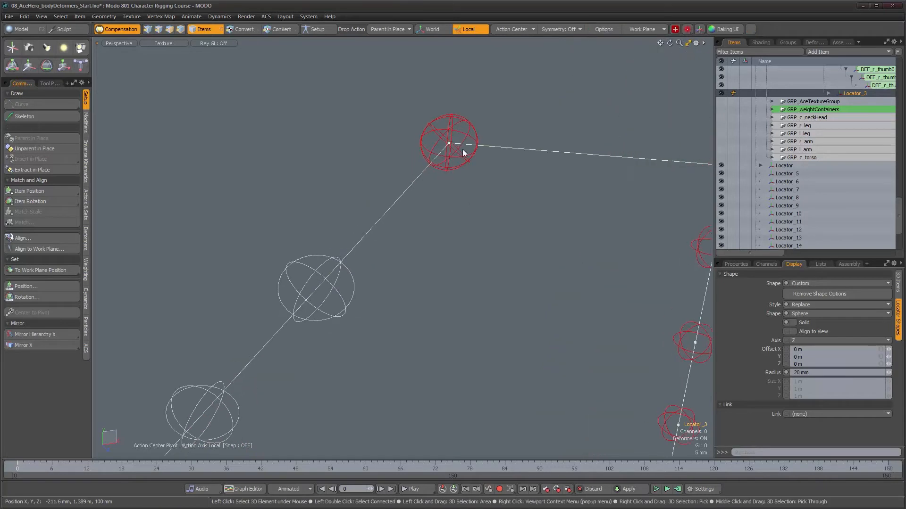
pyautogui.keyDown('alt'); pyautogui.moveTo(460, 139); pyautogui.dragTo(481, 155, button='right'); pyautogui.keyUp('alt')
pyautogui.keyDown('alt'); pyautogui.moveTo(561, 154); pyautogui.dragTo(521, 167, button='middle'); pyautogui.keyUp('alt')
pyautogui.keyDown('alt'); pyautogui.moveTo(520, 167); pyautogui.dragTo(472, 171); pyautogui.keyUp('alt')
pyautogui.keyDown('alt'); pyautogui.moveTo(472, 171); pyautogui.dragTo(505, 176, button='right'); pyautogui.keyUp('alt')
pyautogui.keyDown('alt'); pyautogui.moveTo(505, 175); pyautogui.dragTo(435, 146, button='middle'); pyautogui.keyUp('alt')
pyautogui.keyDown('alt'); pyautogui.moveTo(434, 145); pyautogui.dragTo(358, 144); pyautogui.keyUp('alt')
pyautogui.keyDown('alt'); pyautogui.moveTo(359, 143); pyautogui.dragTo(423, 128, button='middle'); pyautogui.keyUp('alt')
pyautogui.keyDown('alt'); pyautogui.moveTo(423, 128); pyautogui.dragTo(353, 114, button='right'); pyautogui.keyUp('alt')
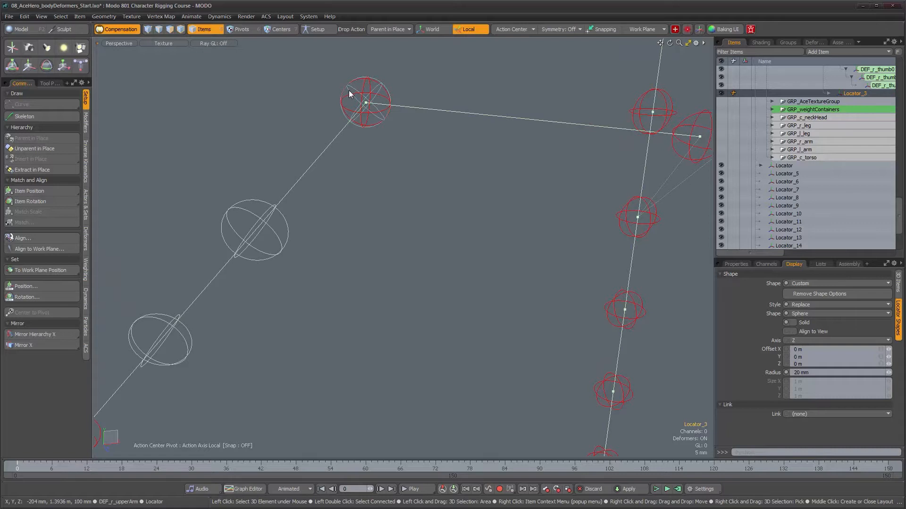
pyautogui.scroll(3, 349, 89)
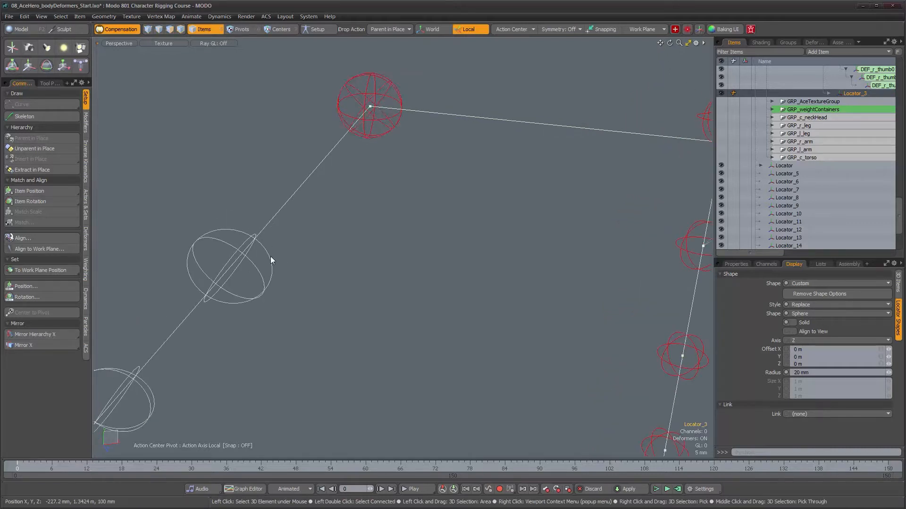
pyautogui.click(336, 102)
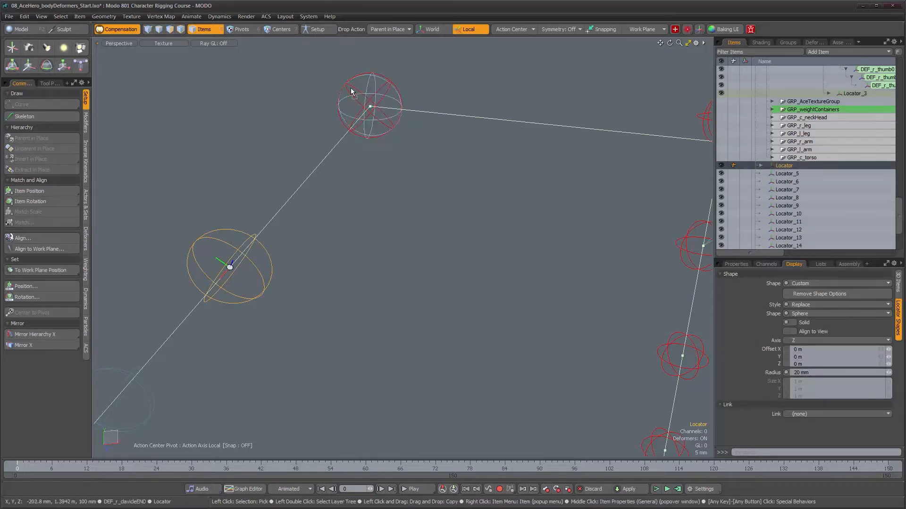
pyautogui.moveTo(353, 88); pyautogui.dragTo(354, 88)
# - Parent DEF_r_lowerArm in place to the right upper arm's elbow-side sphere locator
pyautogui.keyDown('alt'); pyautogui.moveTo(383, 142); pyautogui.dragTo(384, 249, button='right'); pyautogui.keyUp('alt')
pyautogui.keyDown('alt'); pyautogui.moveTo(384, 249); pyautogui.dragTo(499, 121, button='middle'); pyautogui.keyUp('alt')
pyautogui.keyDown('alt'); pyautogui.moveTo(499, 122); pyautogui.dragTo(454, 251); pyautogui.keyUp('alt')
pyautogui.keyDown('alt'); pyautogui.moveTo(514, 216); pyautogui.dragTo(575, 265, button='middle'); pyautogui.keyUp('alt')
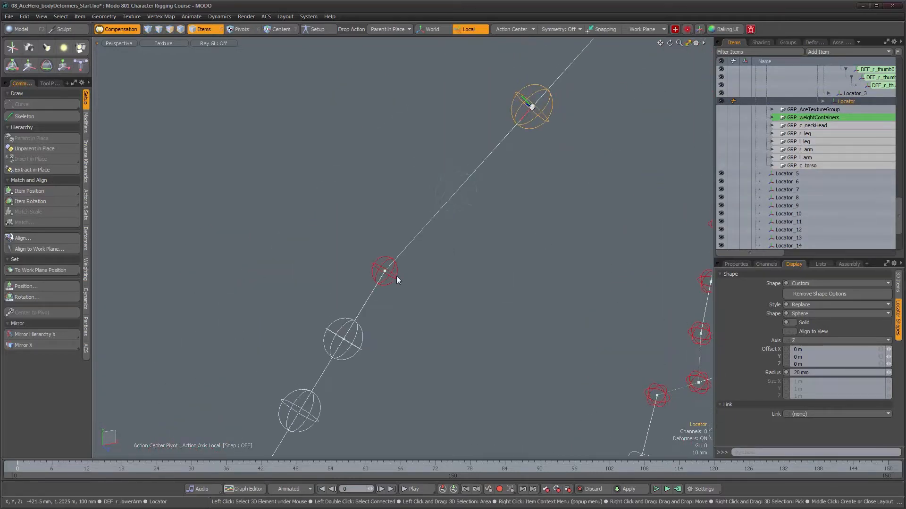
pyautogui.click(396, 277)
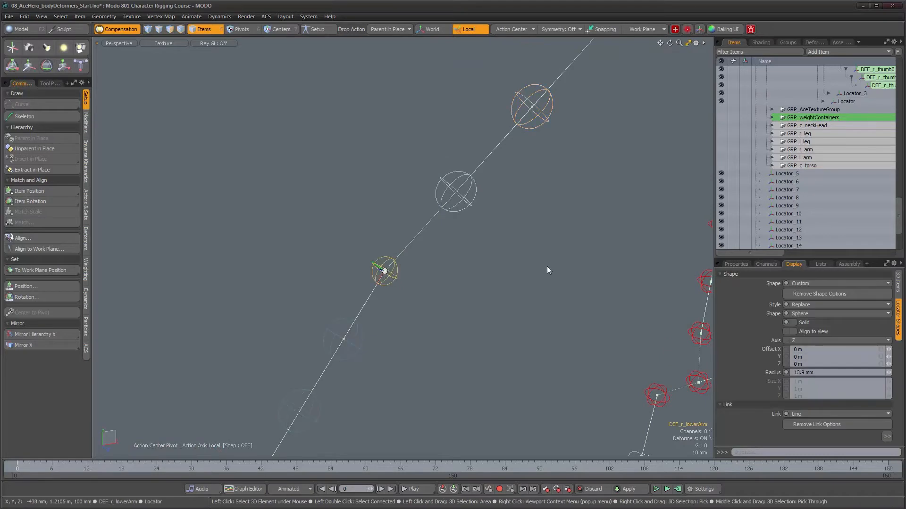
pyautogui.scroll(7, 823, 164)
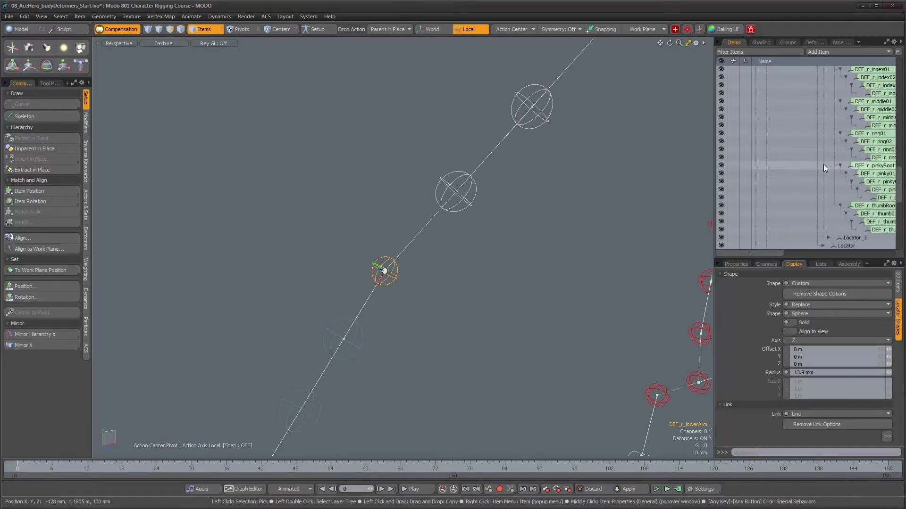
pyautogui.scroll(3, 825, 165)
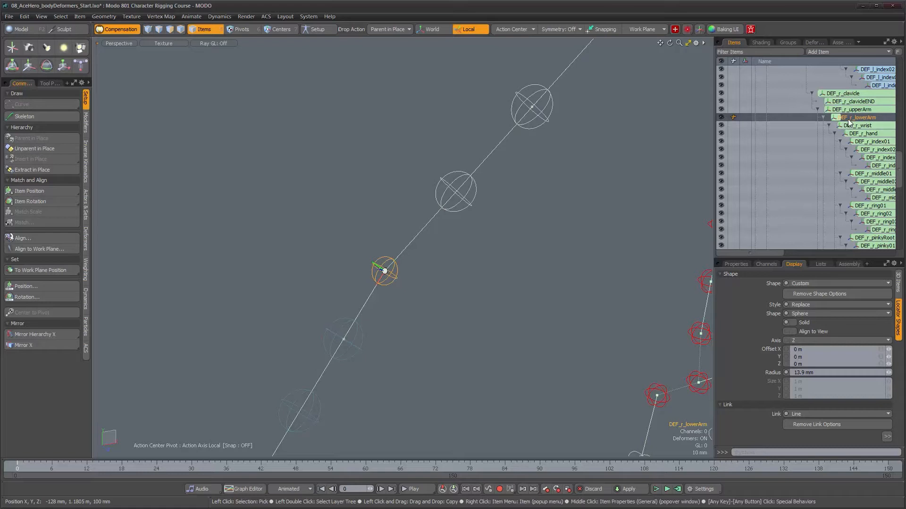
pyautogui.moveTo(848, 122); pyautogui.dragTo(590, 250)
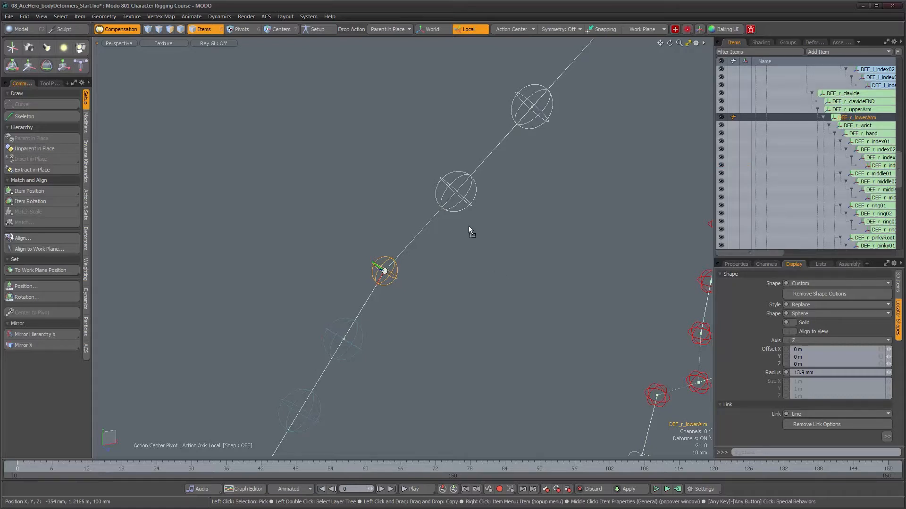
pyautogui.moveTo(460, 211); pyautogui.dragTo(458, 211)
pyautogui.keyDown('alt'); pyautogui.moveTo(516, 238); pyautogui.dragTo(419, 239, button='right'); pyautogui.keyUp('alt')
pyautogui.keyDown('alt'); pyautogui.moveTo(539, 270); pyautogui.dragTo(479, 246, button='middle'); pyautogui.keyUp('alt')
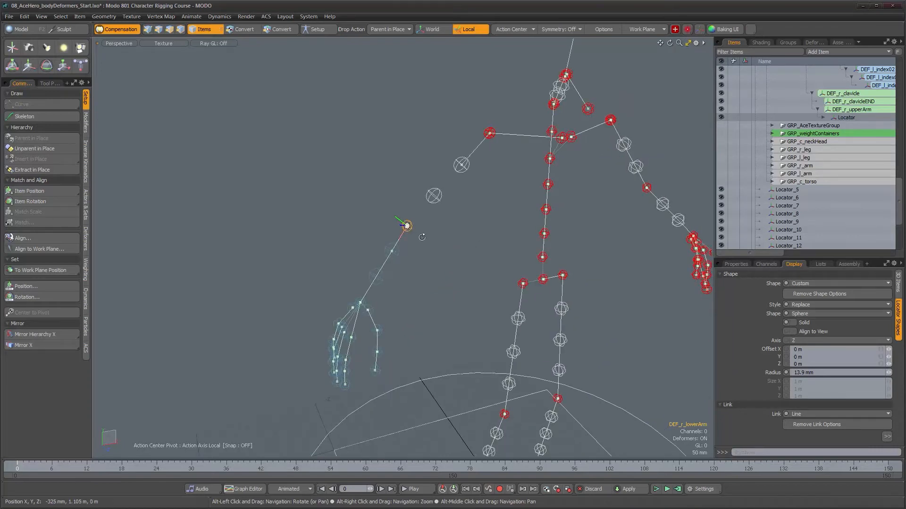
pyautogui.keyDown('alt'); pyautogui.moveTo(422, 238); pyautogui.dragTo(513, 239, button='right'); pyautogui.keyUp('alt')
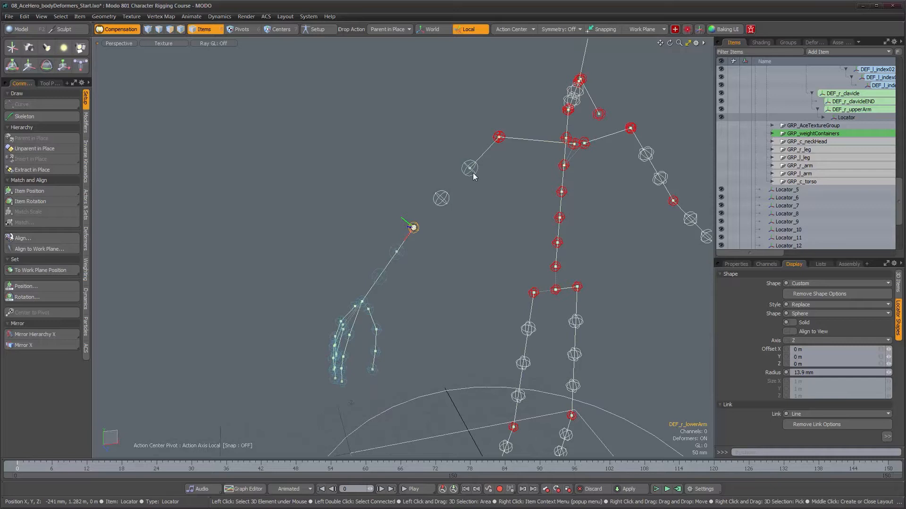
# - Examine the right forearm, wrist and hand joints and locate DEF_r_wrist and DEF_r_hand in the item hierarchy
pyautogui.keyDown('alt'); pyautogui.moveTo(507, 203); pyautogui.dragTo(497, 169, button='middle'); pyautogui.keyUp('alt')
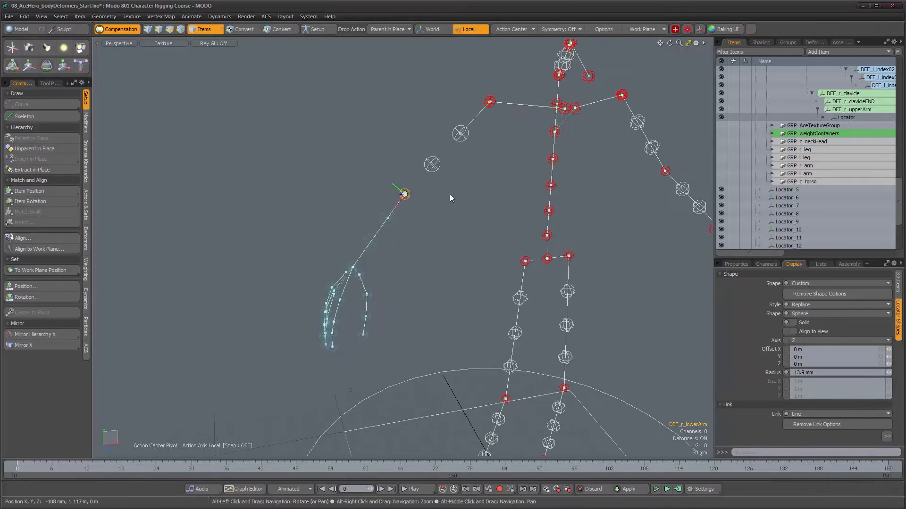
pyautogui.keyDown('alt'); pyautogui.moveTo(487, 166); pyautogui.dragTo(486, 166); pyautogui.keyUp('alt')
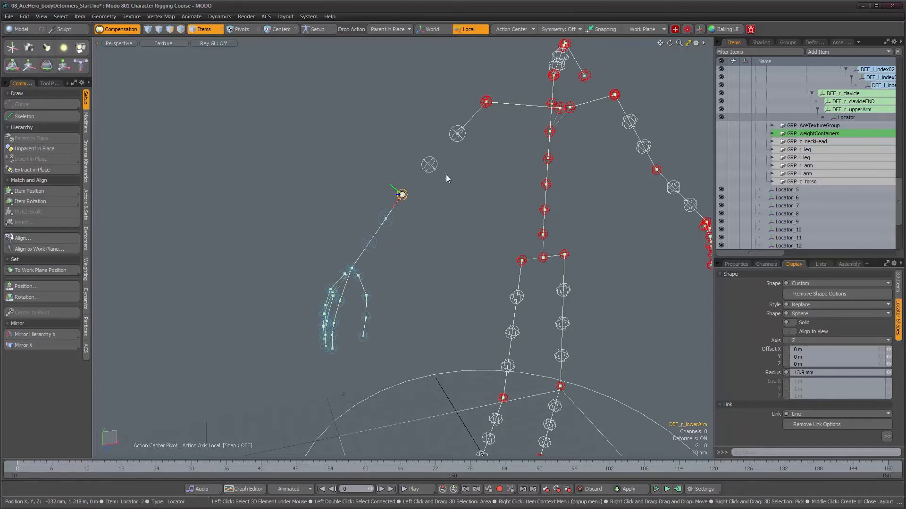
pyautogui.scroll(4, 814, 228)
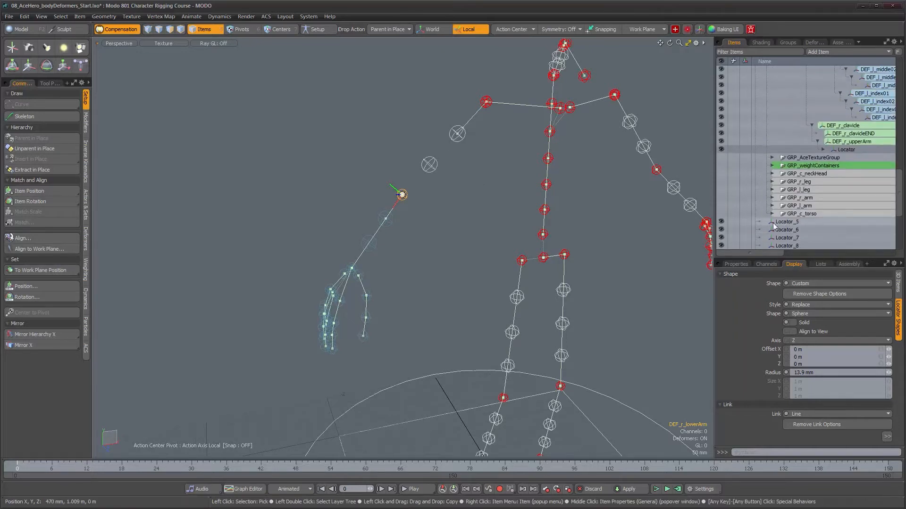
pyautogui.keyDown('alt'); pyautogui.moveTo(406, 274); pyautogui.dragTo(374, 275); pyautogui.keyUp('alt')
pyautogui.keyDown('alt'); pyautogui.moveTo(374, 275); pyautogui.dragTo(408, 221, button='middle'); pyautogui.keyUp('alt')
pyautogui.keyDown('alt'); pyautogui.moveTo(409, 221); pyautogui.dragTo(514, 239, button='right'); pyautogui.keyUp('alt')
pyautogui.keyDown('alt'); pyautogui.moveTo(412, 202); pyautogui.dragTo(442, 222, button='middle'); pyautogui.keyUp('alt')
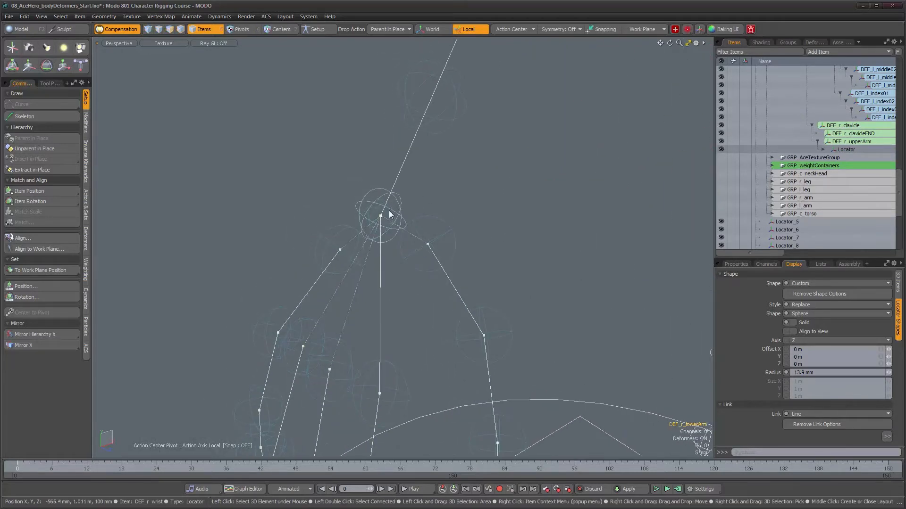
pyautogui.click(390, 209)
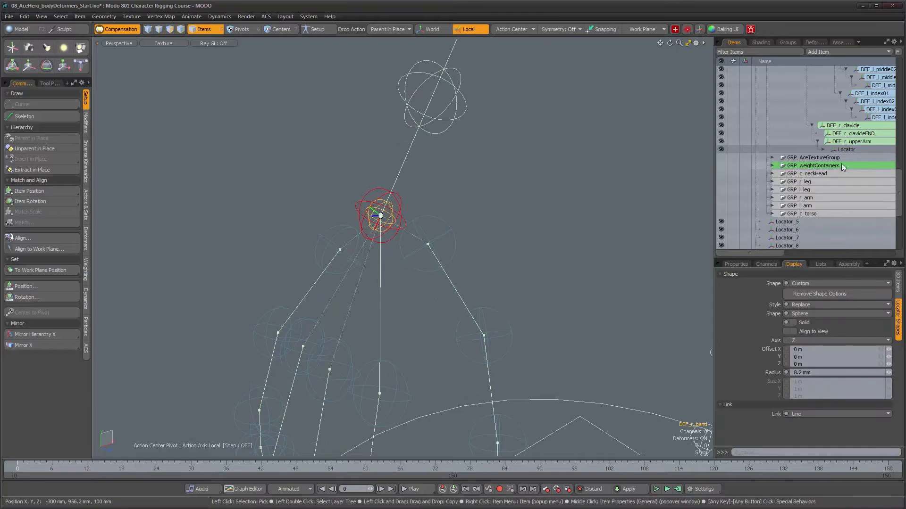
pyautogui.scroll(-3, 822, 149)
pyautogui.scroll(-1, 824, 151)
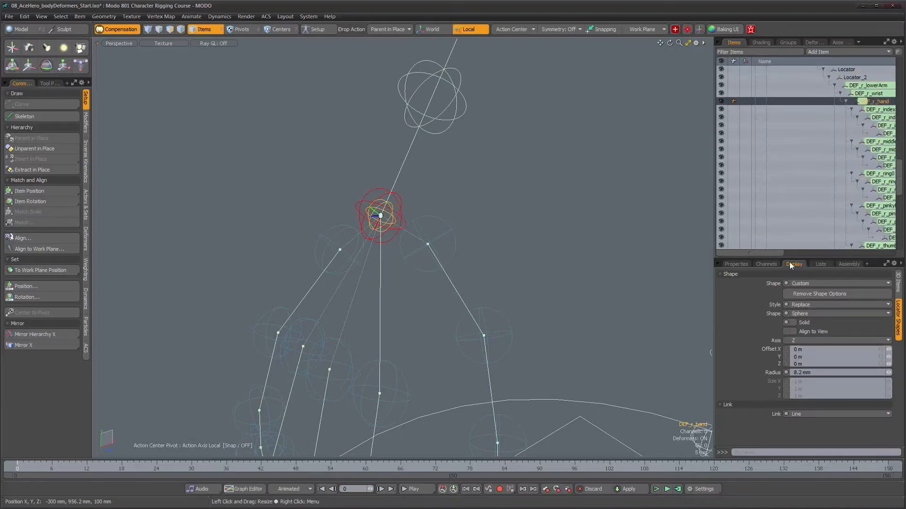
pyautogui.moveTo(768, 253); pyautogui.dragTo(799, 253)
pyautogui.keyDown('alt'); pyautogui.moveTo(448, 194); pyautogui.dragTo(456, 194); pyautogui.keyUp('alt')
pyautogui.click(400, 200)
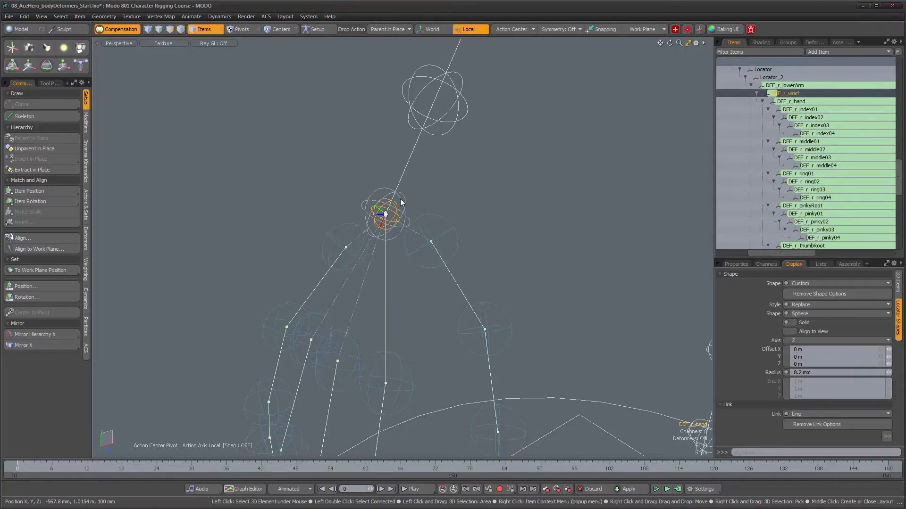
pyautogui.keyDown('alt'); pyautogui.moveTo(474, 194); pyautogui.dragTo(534, 266); pyautogui.keyUp('alt')
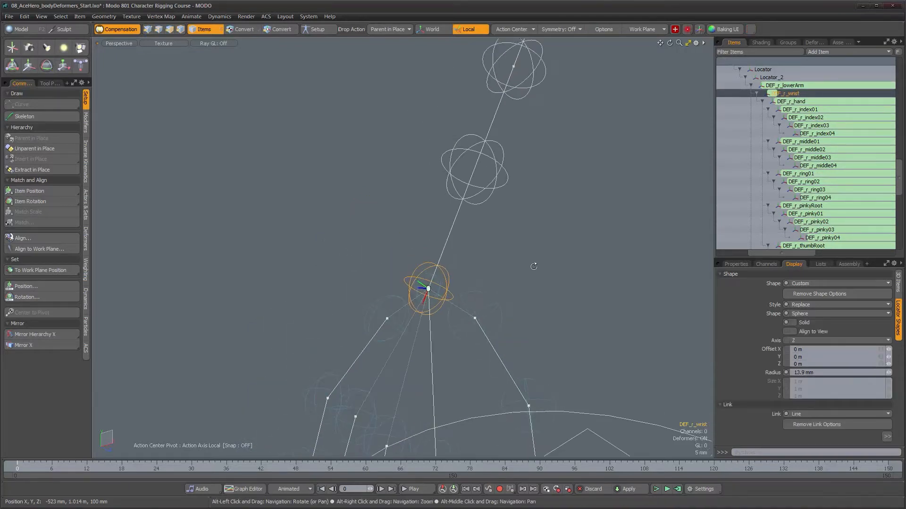
# - Parent DEF_r_wrist in place to the right forearm's wrist-side sphere locator, Locator_4
pyautogui.click(788, 85)
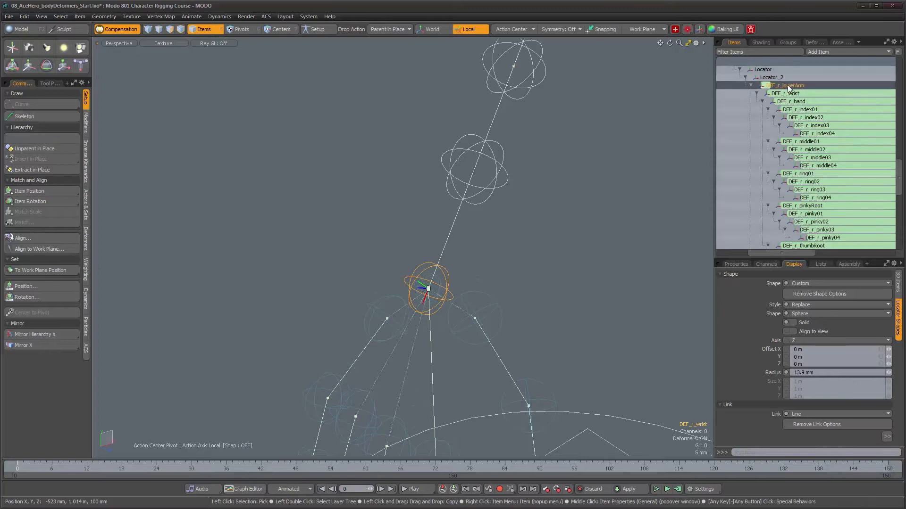
pyautogui.scroll(-4, 558, 173)
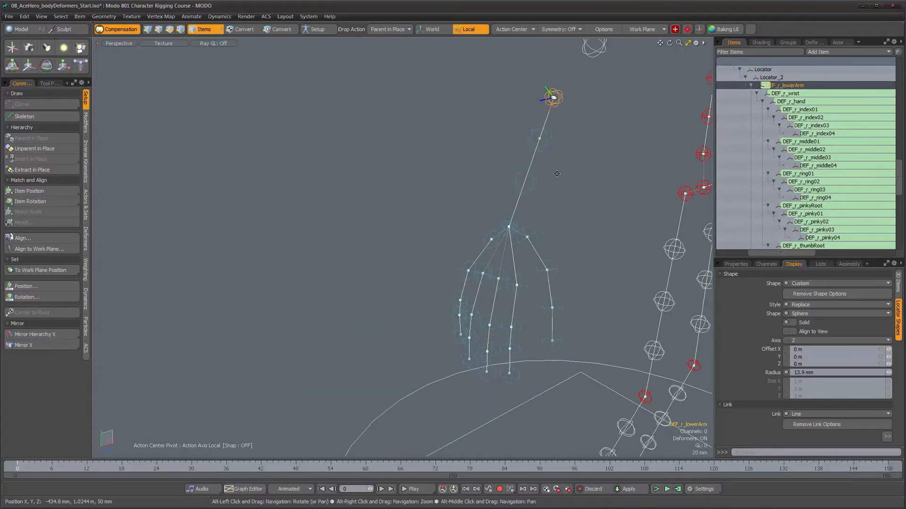
pyautogui.keyDown('alt'); pyautogui.keyDown('shift'); pyautogui.moveTo(558, 173); pyautogui.dragTo(544, 182); pyautogui.keyUp('shift'); pyautogui.keyUp('alt')
pyautogui.keyDown('alt'); pyautogui.moveTo(564, 193); pyautogui.dragTo(573, 193, button='right'); pyautogui.keyUp('alt')
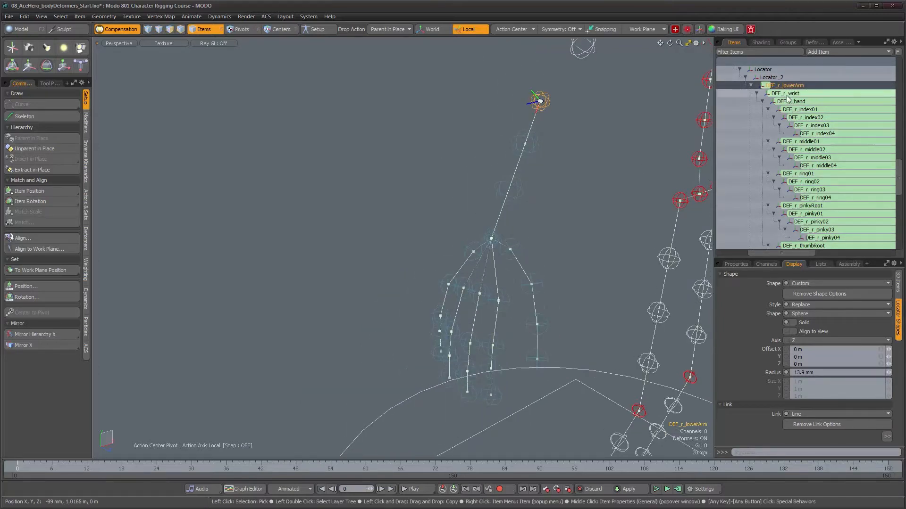
pyautogui.click(786, 93)
pyautogui.scroll(2, 560, 198)
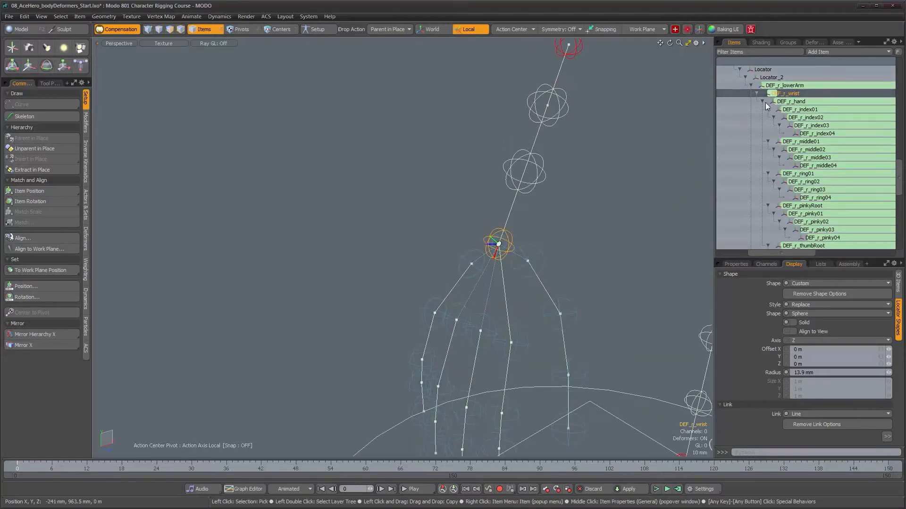
pyautogui.moveTo(536, 181); pyautogui.dragTo(546, 191)
pyautogui.scroll(-2, 561, 198)
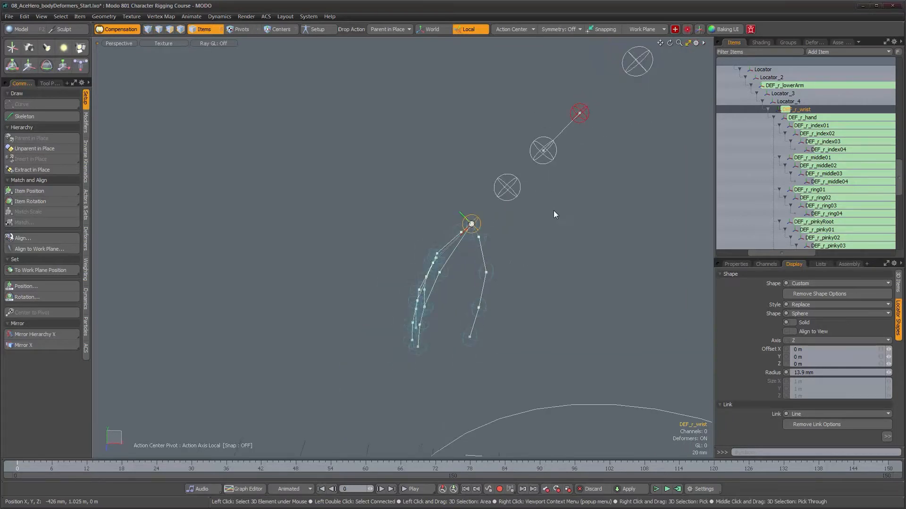
# - Delete the redundant DEF_r_clavicleEND joint at the right shoulder
pyautogui.moveTo(777, 254); pyautogui.dragTo(772, 254)
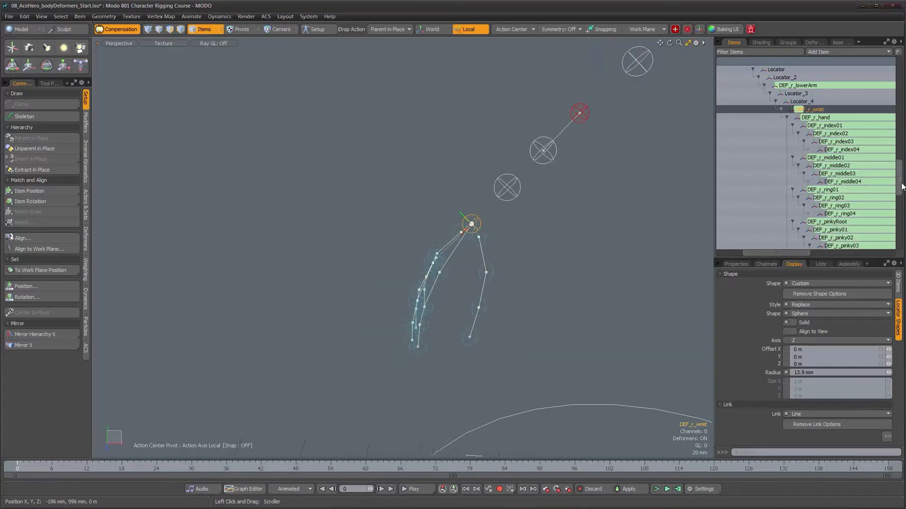
pyautogui.scroll(5, 802, 170)
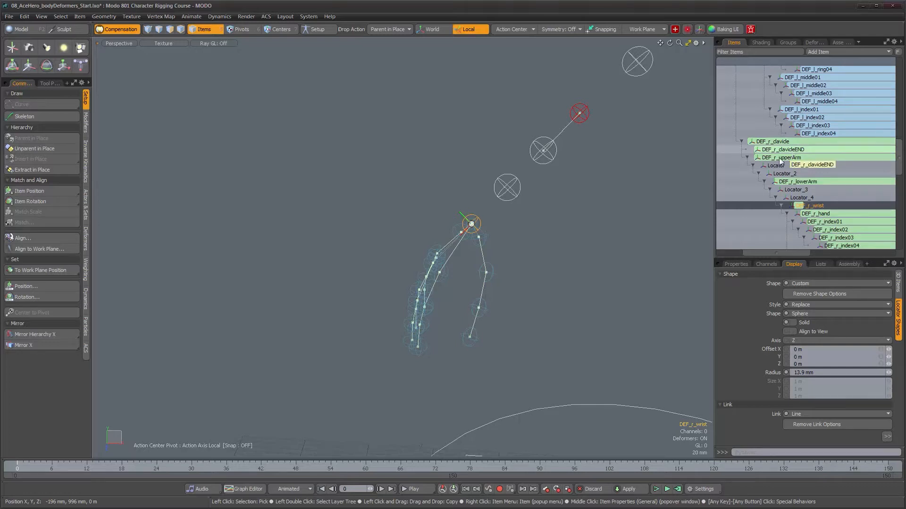
pyautogui.keyDown('alt'); pyautogui.moveTo(605, 236); pyautogui.dragTo(583, 212, button='right'); pyautogui.keyUp('alt')
pyautogui.keyDown('alt'); pyautogui.moveTo(583, 213); pyautogui.dragTo(396, 262, button='middle'); pyautogui.keyUp('alt')
pyautogui.keyDown('alt'); pyautogui.moveTo(396, 262); pyautogui.dragTo(384, 243); pyautogui.keyUp('alt')
pyautogui.keyDown('alt'); pyautogui.moveTo(347, 238); pyautogui.dragTo(342, 216, button='right'); pyautogui.keyUp('alt')
pyautogui.keyDown('alt'); pyautogui.moveTo(400, 228); pyautogui.dragTo(427, 224); pyautogui.keyUp('alt')
pyautogui.keyDown('alt'); pyautogui.moveTo(427, 223); pyautogui.dragTo(447, 216, button='right'); pyautogui.keyUp('alt')
pyautogui.keyDown('alt'); pyautogui.moveTo(382, 186); pyautogui.dragTo(400, 181); pyautogui.keyUp('alt')
pyautogui.keyDown('alt'); pyautogui.moveTo(386, 178); pyautogui.dragTo(395, 160, button='right'); pyautogui.keyUp('alt')
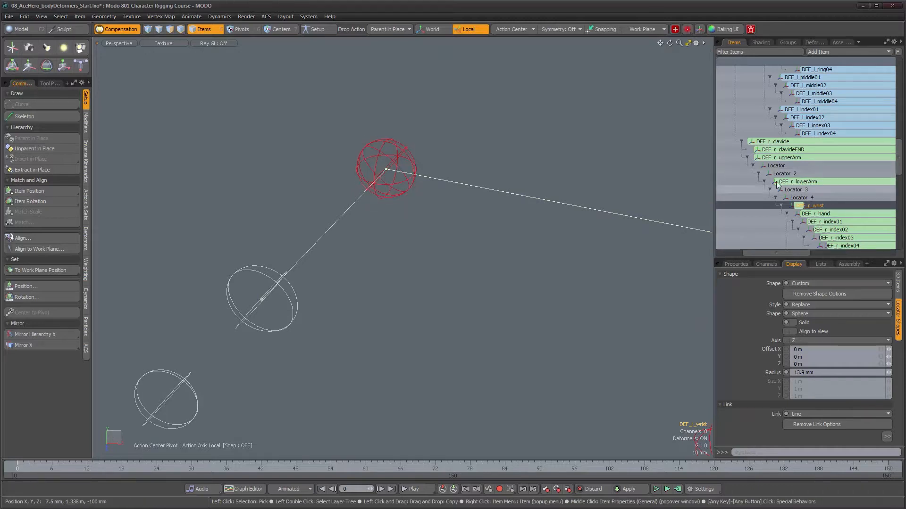
pyautogui.click(792, 150)
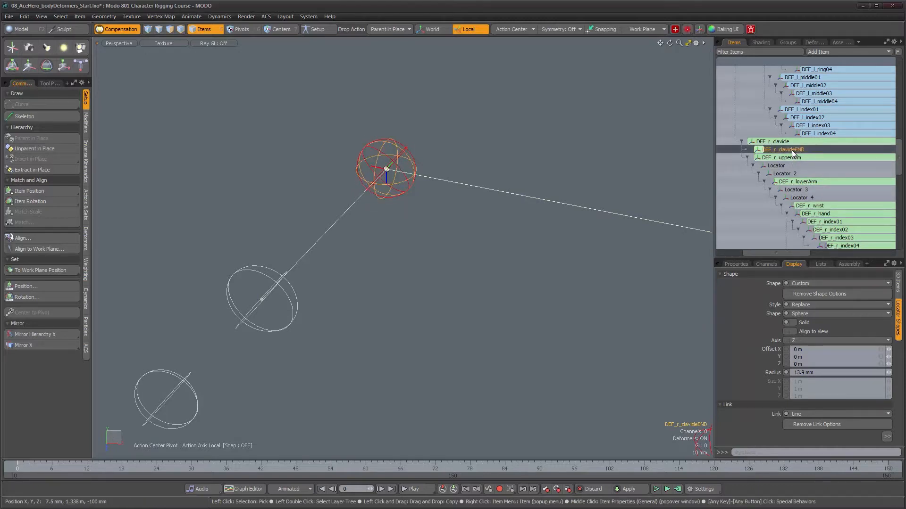
pyautogui.press('Delete')
# - Check the right arm's hierarchy by stepping the selection from DEF_r_upperArm down through the twist locators to DEF_r_wrist
pyautogui.scroll(-6, 515, 230)
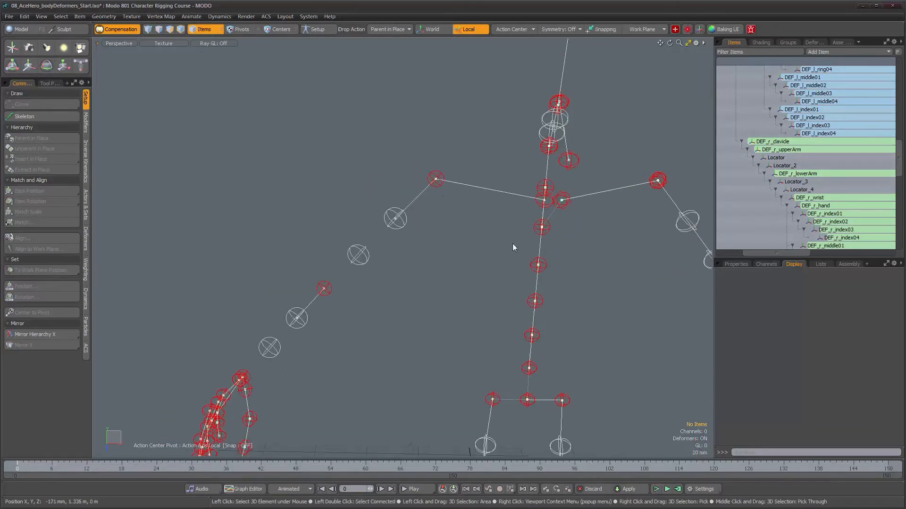
pyautogui.keyDown('alt'); pyautogui.moveTo(454, 247); pyautogui.dragTo(360, 317); pyautogui.keyUp('alt')
pyautogui.keyDown('alt'); pyautogui.keyDown('shift'); pyautogui.moveTo(437, 304); pyautogui.dragTo(479, 281); pyautogui.keyUp('shift'); pyautogui.keyUp('alt')
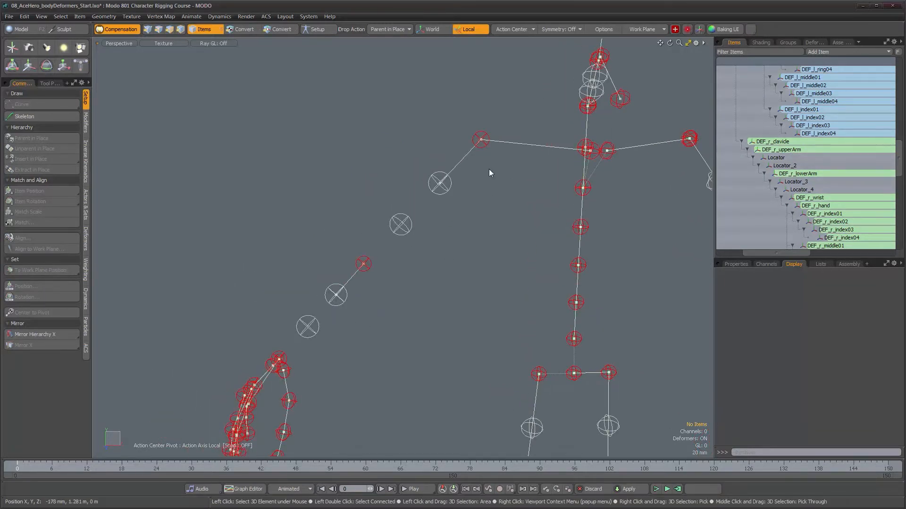
pyautogui.click(481, 140)
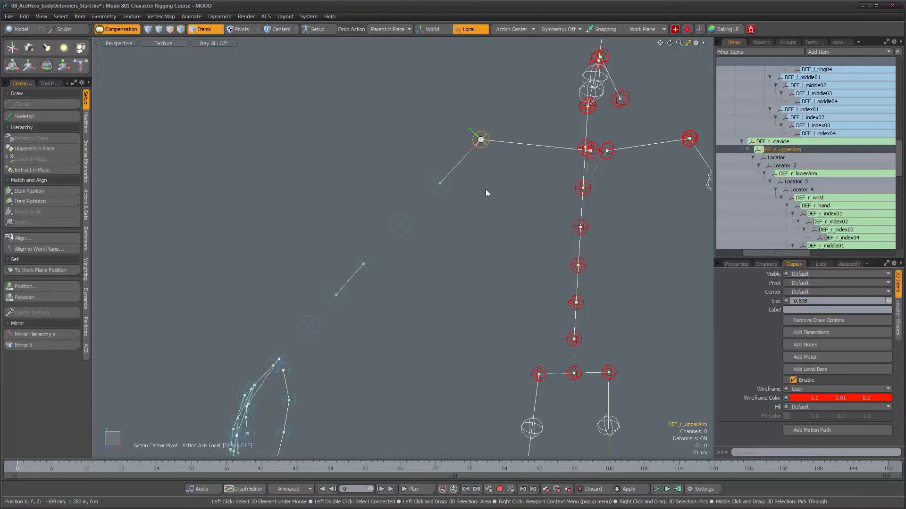
pyautogui.press('Down')
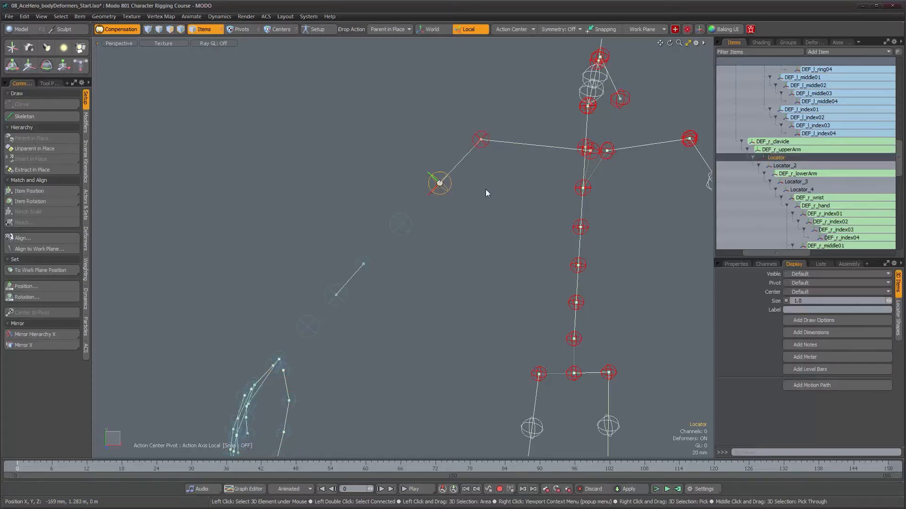
pyautogui.press('Down')
pyautogui.press('Down')
pyautogui.press('Down')
pyautogui.press('Down')
pyautogui.press('Down')
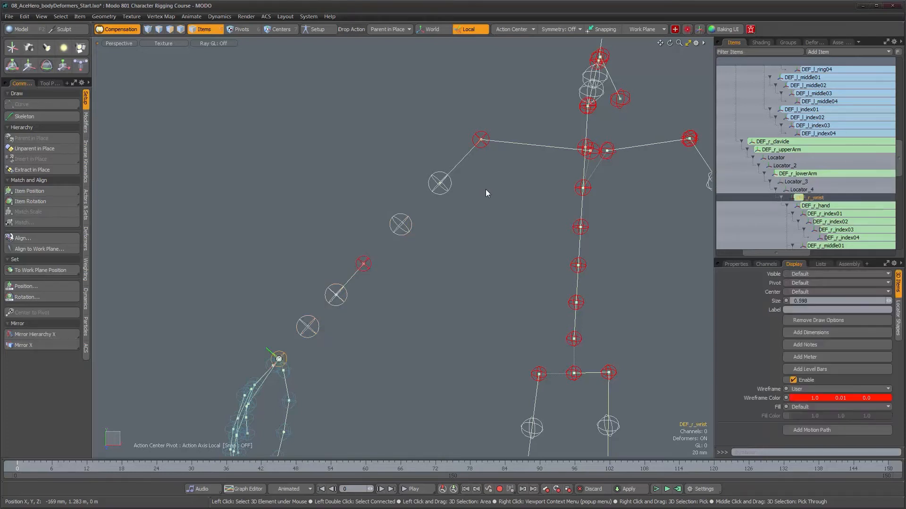
# - Parent DEF_r_hand in place directly to Locator_4, the right forearm's wrist-side sphere locator
pyautogui.keyDown('alt'); pyautogui.moveTo(358, 226); pyautogui.dragTo(397, 260); pyautogui.keyUp('alt')
pyautogui.keyDown('alt'); pyautogui.moveTo(350, 385); pyautogui.dragTo(355, 272, button='middle'); pyautogui.keyUp('alt')
pyautogui.keyDown('alt'); pyautogui.moveTo(354, 271); pyautogui.dragTo(384, 281, button='right'); pyautogui.keyUp('alt')
pyautogui.keyDown('alt'); pyautogui.moveTo(384, 281); pyautogui.dragTo(409, 277); pyautogui.keyUp('alt')
pyautogui.keyDown('alt'); pyautogui.moveTo(409, 277); pyautogui.dragTo(441, 276, button='right'); pyautogui.keyUp('alt')
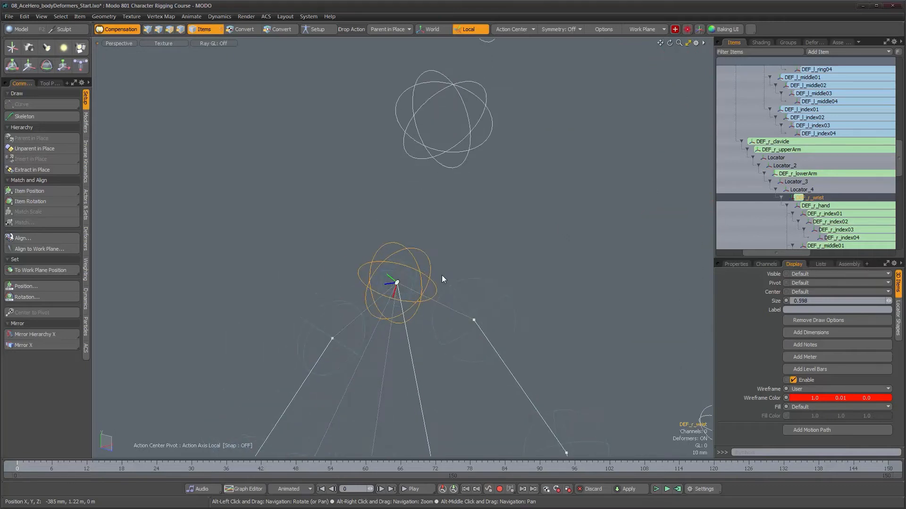
pyautogui.keyDown('alt'); pyautogui.moveTo(515, 203); pyautogui.dragTo(513, 213); pyautogui.keyUp('alt')
pyautogui.keyDown('alt'); pyautogui.moveTo(490, 219); pyautogui.dragTo(474, 221, button='right'); pyautogui.keyUp('alt')
pyautogui.keyDown('alt'); pyautogui.moveTo(474, 221); pyautogui.dragTo(453, 225, button='middle'); pyautogui.keyUp('alt')
pyautogui.click(819, 208)
pyautogui.moveTo(811, 201); pyautogui.dragTo(805, 192)
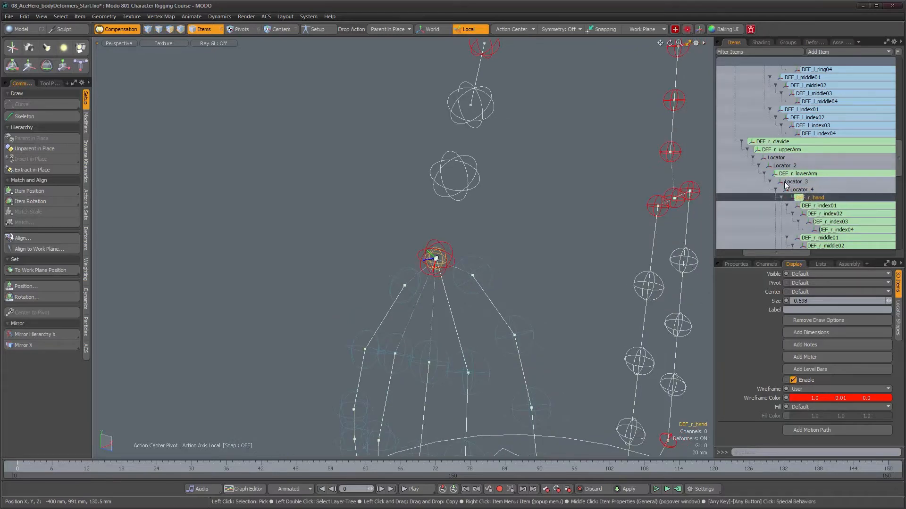
# - Delete the leftover DEF_r_wrist joint from the right arm hierarchy
pyautogui.scroll(-4, 790, 203)
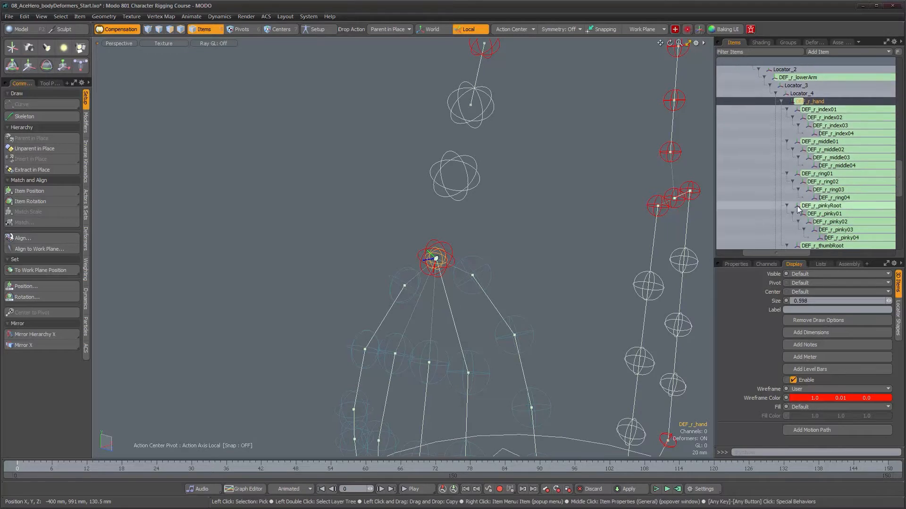
pyautogui.scroll(-4, 797, 206)
pyautogui.click(809, 181)
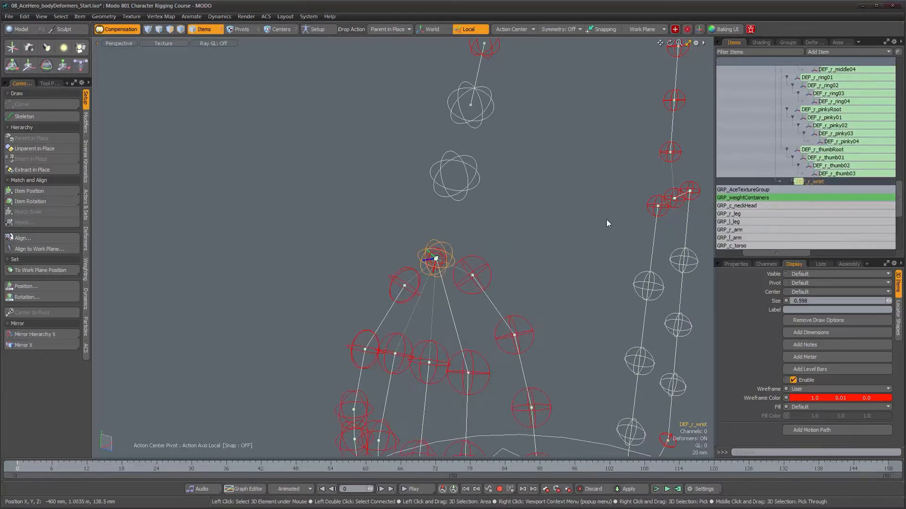
pyautogui.press('Delete')
# - Inspect the whole skeleton and the sphere locators along the right thigh and shin
pyautogui.keyDown('alt'); pyautogui.moveTo(496, 225); pyautogui.dragTo(398, 214); pyautogui.keyUp('alt')
pyautogui.keyDown('alt'); pyautogui.moveTo(428, 264); pyautogui.dragTo(397, 228); pyautogui.keyUp('alt')
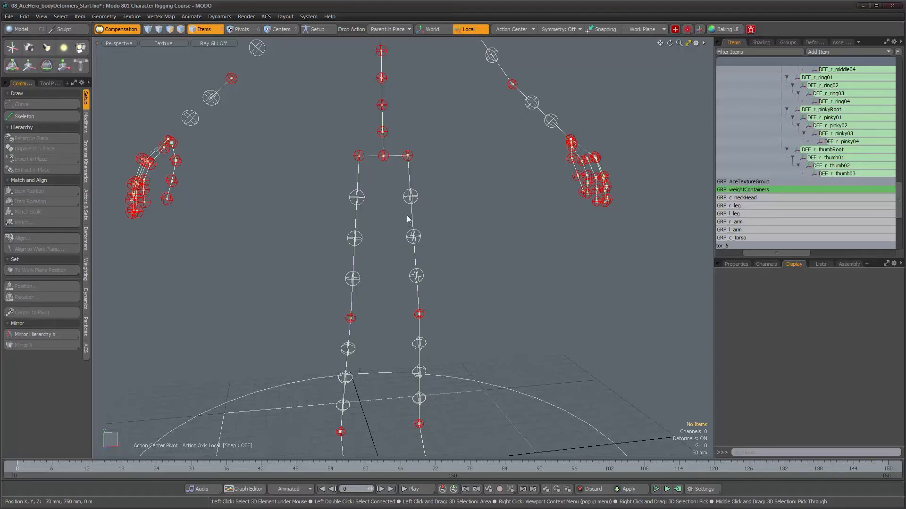
pyautogui.keyDown('alt'); pyautogui.moveTo(502, 90); pyautogui.dragTo(402, 95); pyautogui.keyUp('alt')
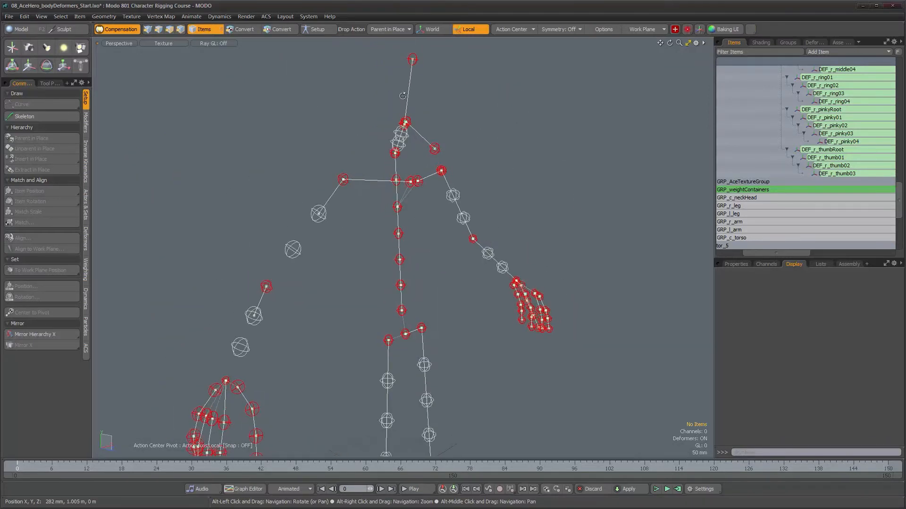
pyautogui.keyDown('alt'); pyautogui.moveTo(414, 396); pyautogui.dragTo(401, 203, button='middle'); pyautogui.keyUp('alt')
pyautogui.moveTo(397, 232)
pyautogui.keyDown('alt'); pyautogui.mouseDown(button='right')
pyautogui.moveTo(393, 181)
pyautogui.moveTo(395, 222)
pyautogui.mouseUp(button='right'); pyautogui.keyUp('alt')
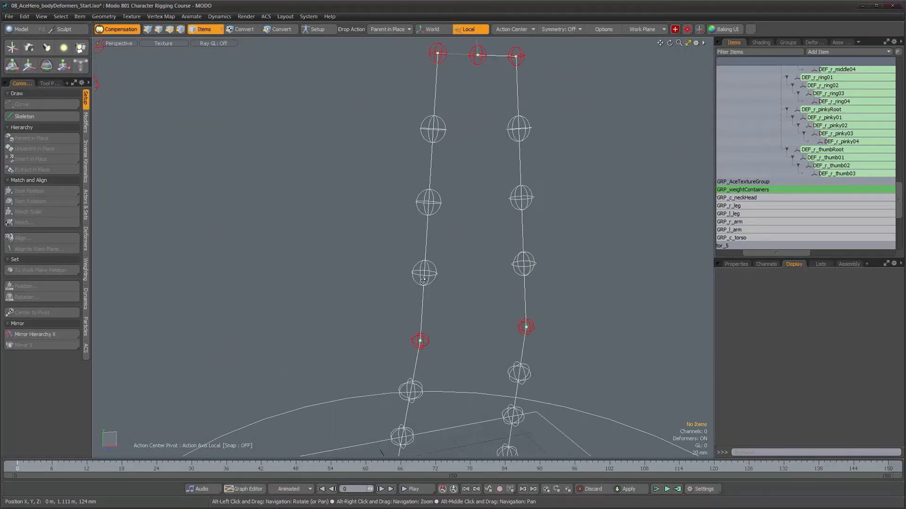
pyautogui.click(434, 279)
pyautogui.keyDown('alt'); pyautogui.moveTo(452, 281); pyautogui.dragTo(421, 241); pyautogui.keyUp('alt')
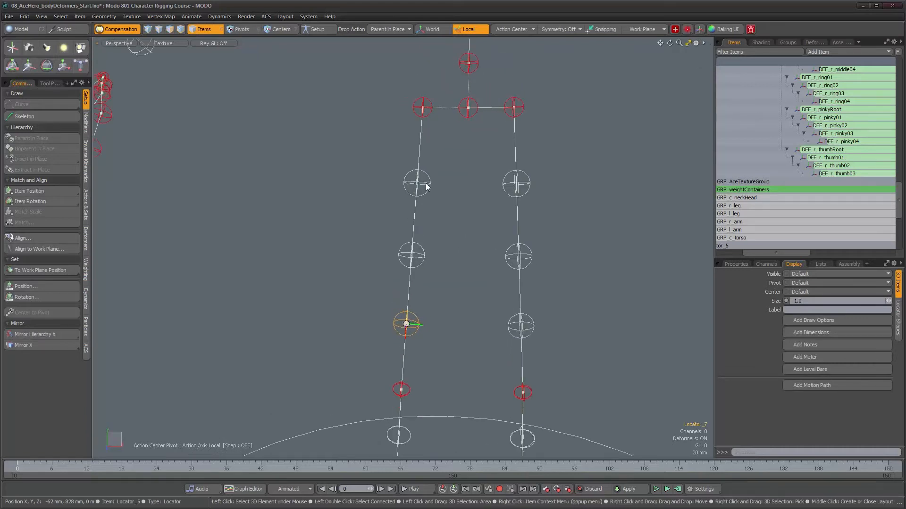
pyautogui.keyDown('alt'); pyautogui.moveTo(427, 183); pyautogui.dragTo(430, 303); pyautogui.keyUp('alt')
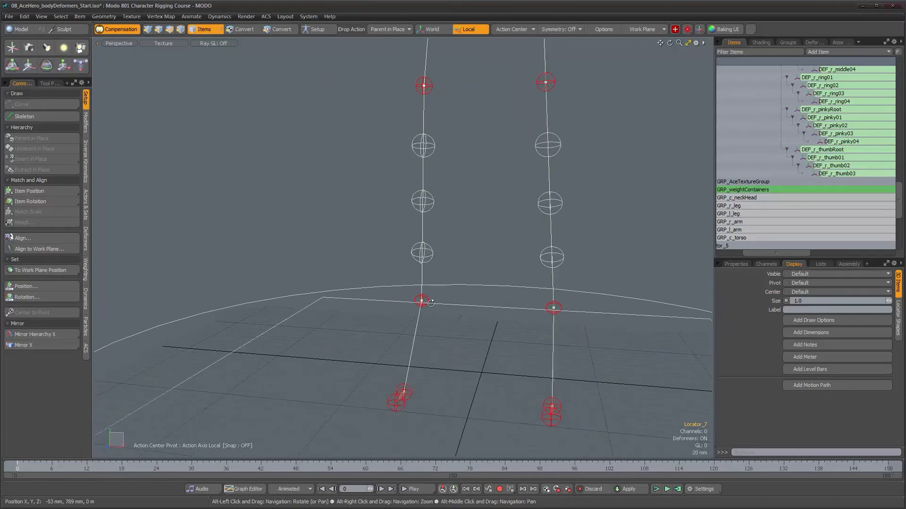
pyautogui.keyDown('alt'); pyautogui.moveTo(460, 134); pyautogui.dragTo(459, 363); pyautogui.keyUp('alt')
pyautogui.keyDown('alt'); pyautogui.keyDown('shift'); pyautogui.moveTo(470, 129); pyautogui.dragTo(462, 315); pyautogui.keyUp('shift'); pyautogui.keyUp('alt')
# - Parent the right thigh's uppermost sphere locator, Locator_5, in place to the right hip joint
pyautogui.click(446, 275)
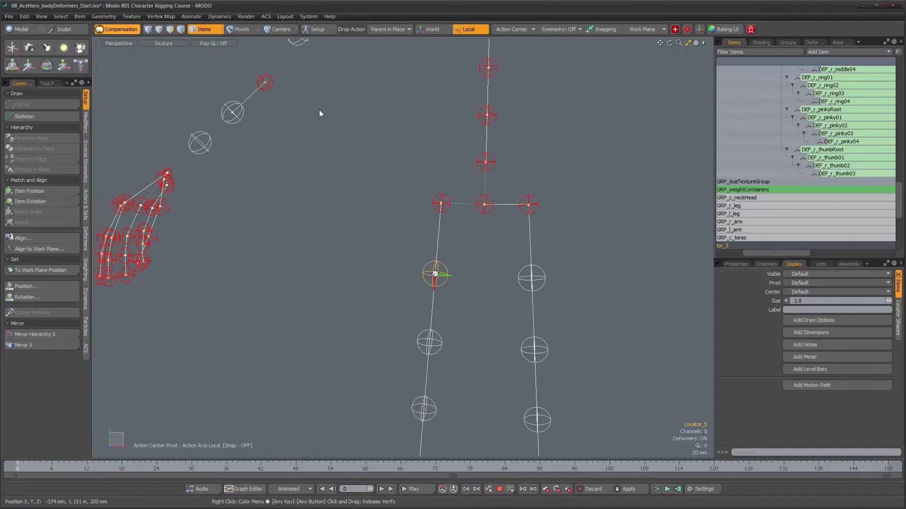
pyautogui.moveTo(779, 253); pyautogui.dragTo(735, 250)
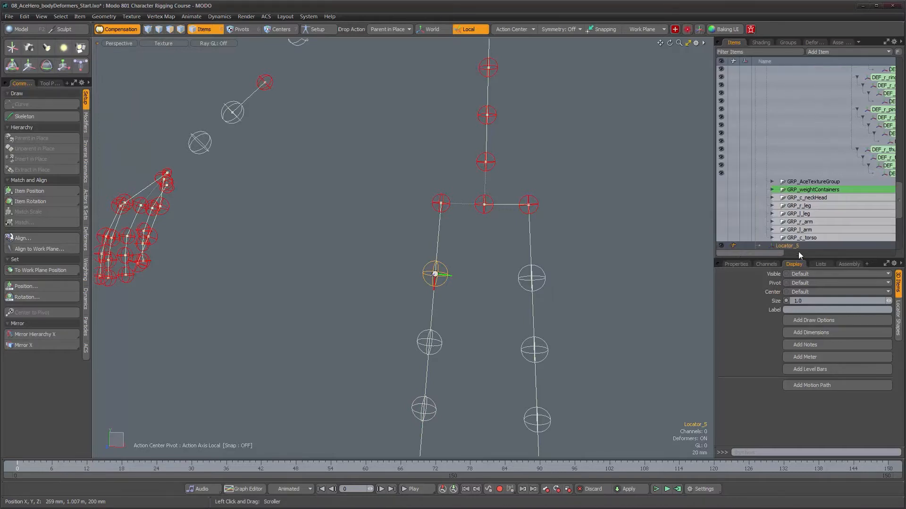
pyautogui.scroll(-5, 785, 235)
pyautogui.scroll(1, 776, 151)
pyautogui.keyDown('ctrl'); pyautogui.keyDown('alt'); pyautogui.moveTo(453, 192); pyautogui.dragTo(514, 193); pyautogui.keyUp('alt'); pyautogui.keyUp('ctrl')
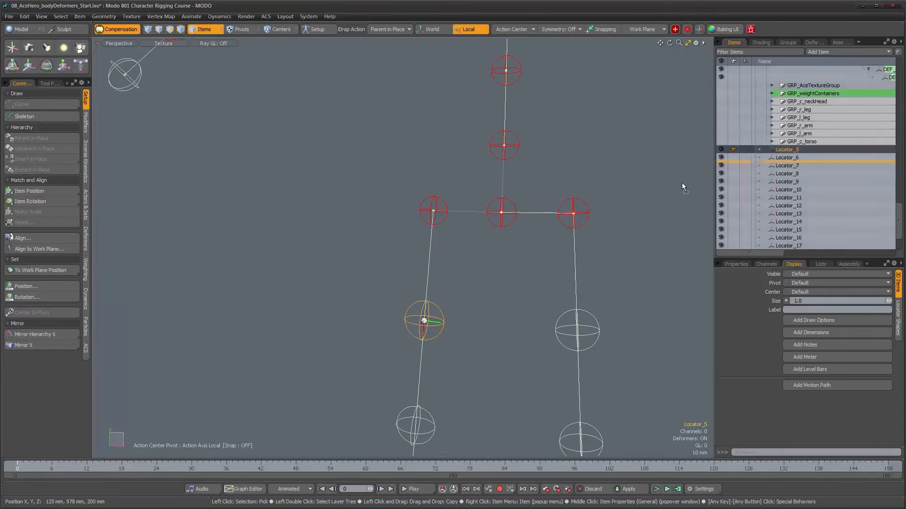
pyautogui.moveTo(441, 221); pyautogui.dragTo(441, 222)
# - Parent Locator_6, the right thigh's middle sphere locator, in place to Locator_5 above it
pyautogui.keyDown('alt'); pyautogui.keyDown('shift'); pyautogui.moveTo(458, 375); pyautogui.dragTo(460, 277); pyautogui.keyUp('shift'); pyautogui.keyUp('alt')
pyautogui.click(431, 339)
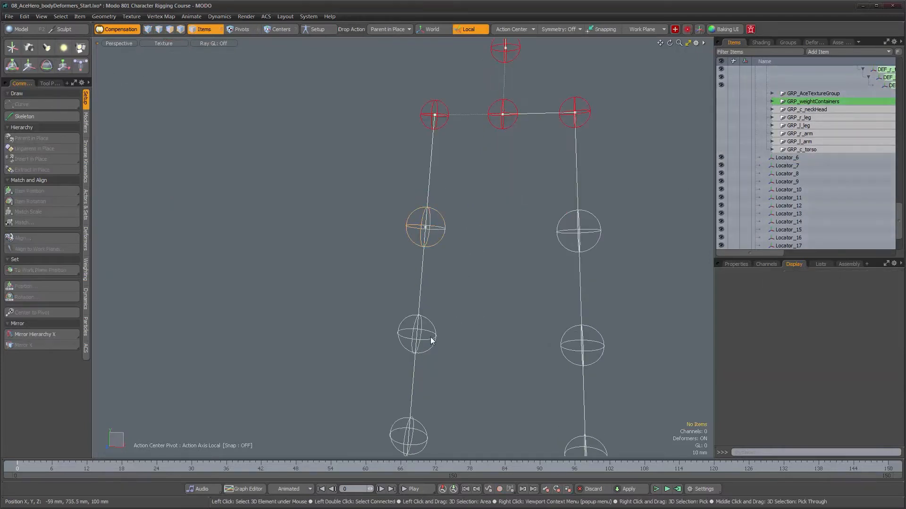
pyautogui.click(430, 339)
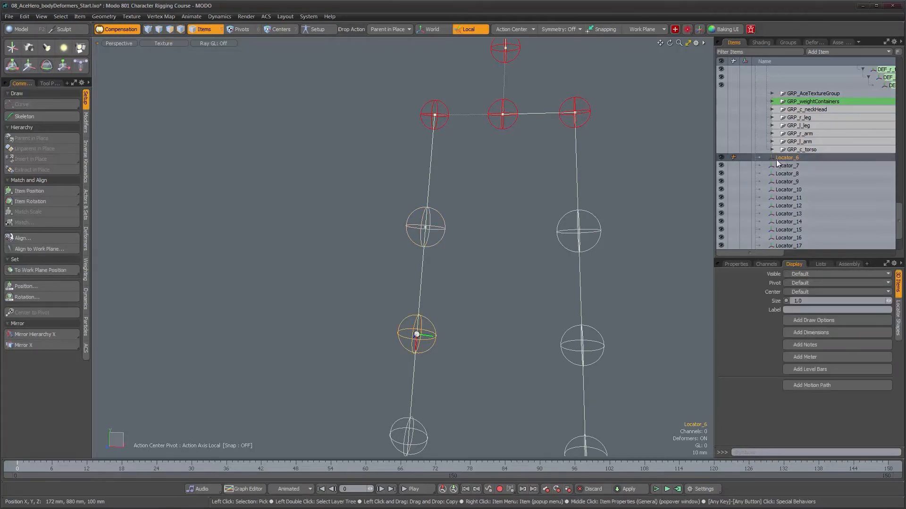
pyautogui.moveTo(444, 230); pyautogui.dragTo(443, 228)
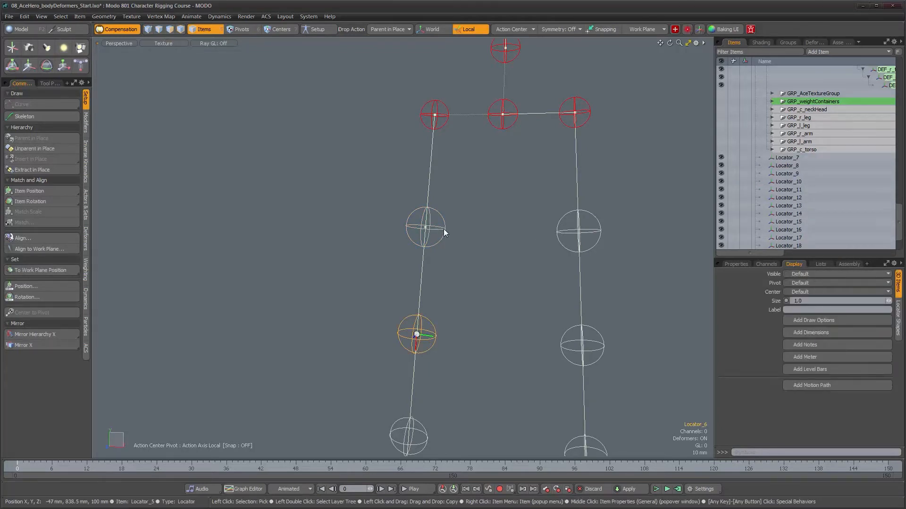
# - Parent Locator_7, the right thigh's lowest sphere locator, in place to Locator_6
pyautogui.keyDown('alt'); pyautogui.keyDown('shift'); pyautogui.moveTo(467, 344); pyautogui.dragTo(477, 252); pyautogui.keyUp('shift'); pyautogui.keyUp('alt')
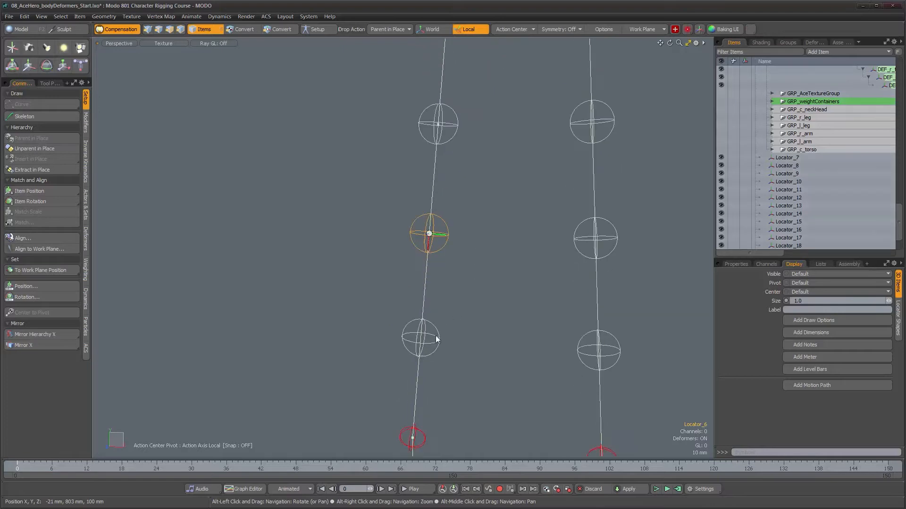
pyautogui.click(435, 347)
pyautogui.click(435, 347)
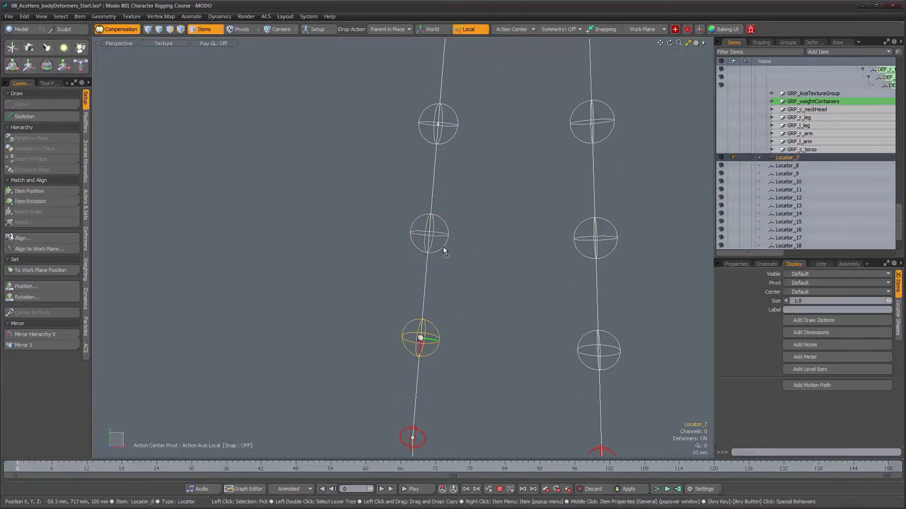
pyautogui.moveTo(443, 247); pyautogui.dragTo(443, 247)
# - Parent the right knee joint, DEF_r_calf, in place to Locator_7 directly above it
pyautogui.keyDown('alt'); pyautogui.moveTo(475, 314); pyautogui.dragTo(488, 153, button='middle'); pyautogui.keyUp('alt')
pyautogui.keyDown('alt'); pyautogui.moveTo(478, 275); pyautogui.dragTo(475, 221, button='middle'); pyautogui.keyUp('alt')
pyautogui.click(432, 237)
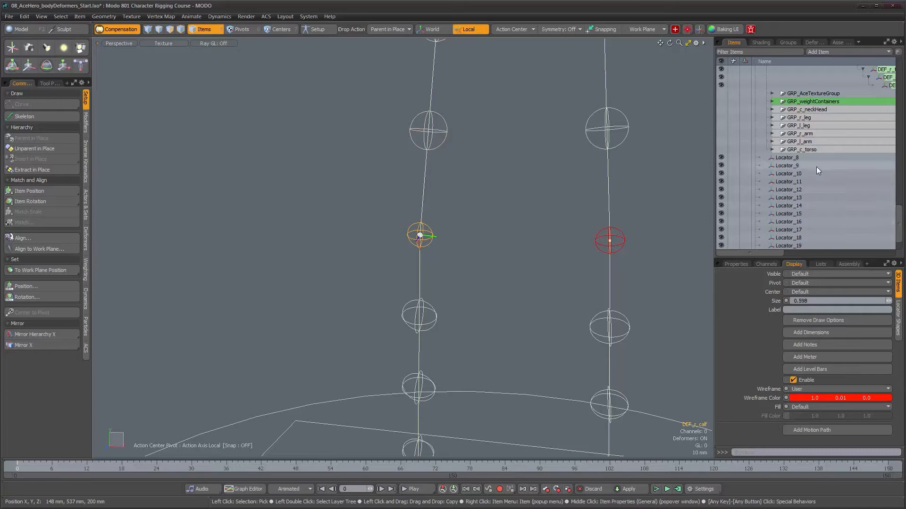
pyautogui.scroll(10, 816, 166)
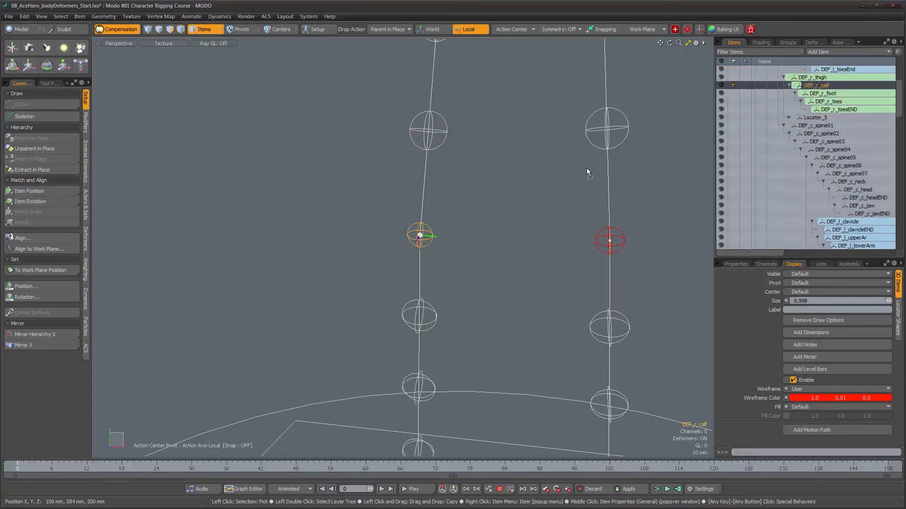
pyautogui.hotkey('shift', 'p')
# - Parent Locator_8, the uppermost sphere locator of the right shin, in place to DEF_r_calf
pyautogui.keyDown('alt'); pyautogui.keyDown('shift'); pyautogui.moveTo(470, 326); pyautogui.dragTo(485, 261); pyautogui.keyUp('shift'); pyautogui.keyUp('alt')
pyautogui.click(445, 258)
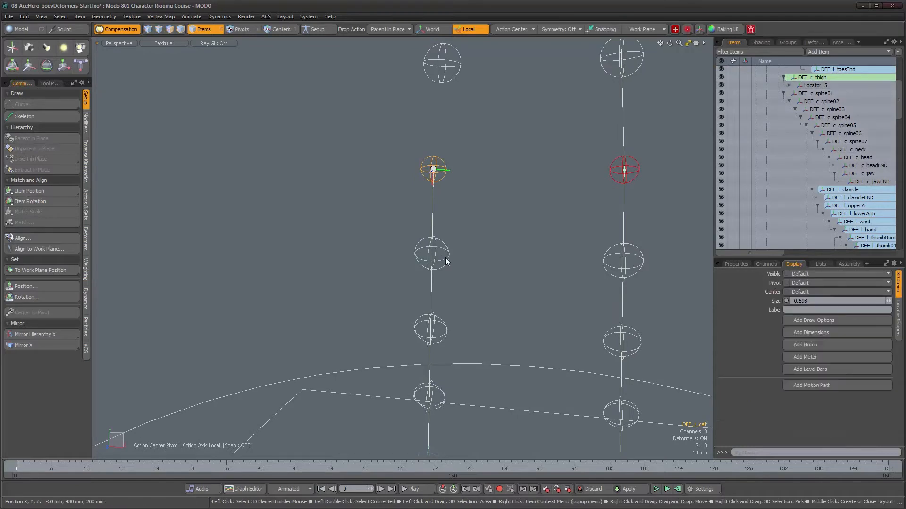
pyautogui.scroll(-10, 814, 195)
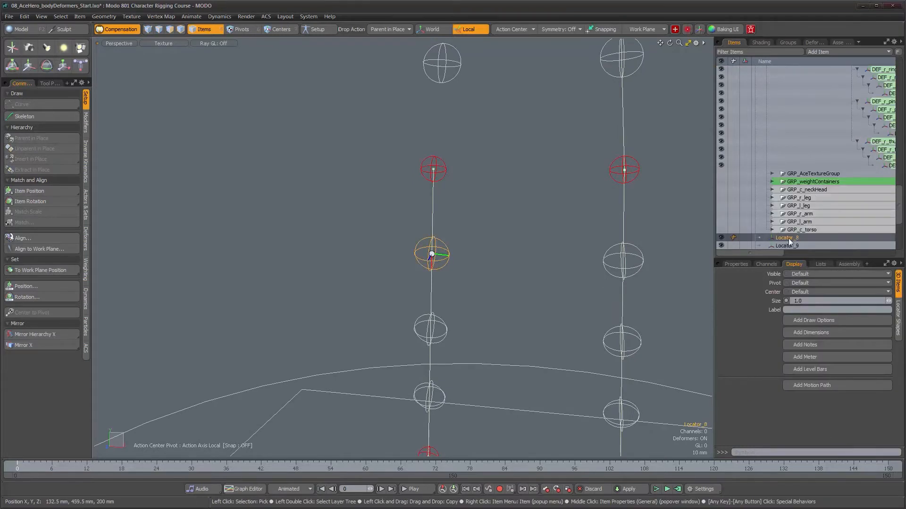
pyautogui.moveTo(445, 179); pyautogui.dragTo(446, 353)
# - Continue the right shin chain by parenting Locator_9 in place to Locator_8 and Locator_10 to Locator_9
pyautogui.keyDown('alt'); pyautogui.keyDown('shift'); pyautogui.moveTo(454, 296); pyautogui.dragTo(461, 190); pyautogui.keyUp('shift'); pyautogui.keyUp('alt')
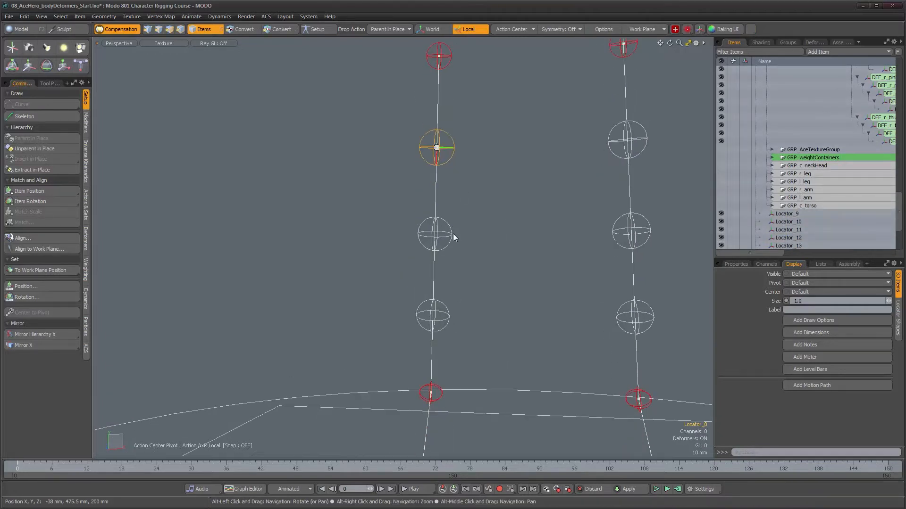
pyautogui.click(448, 236)
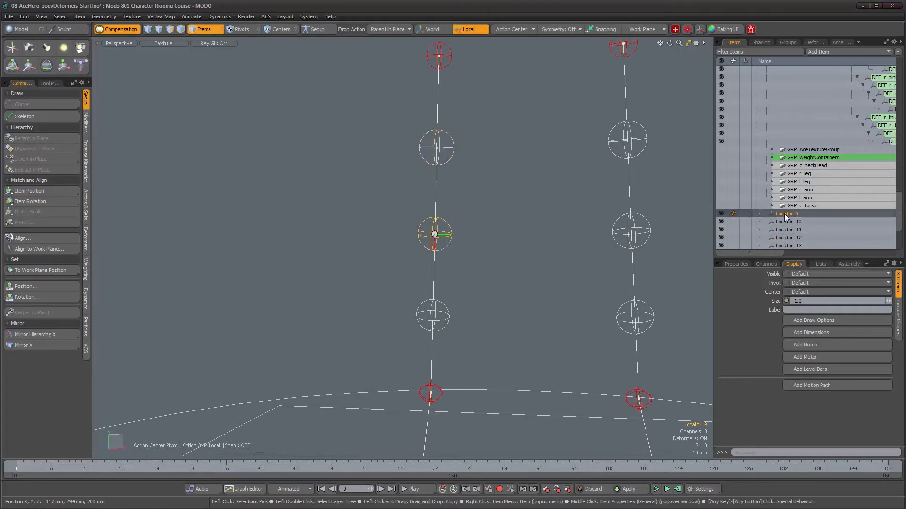
pyautogui.moveTo(450, 159); pyautogui.dragTo(448, 262)
pyautogui.click(449, 263)
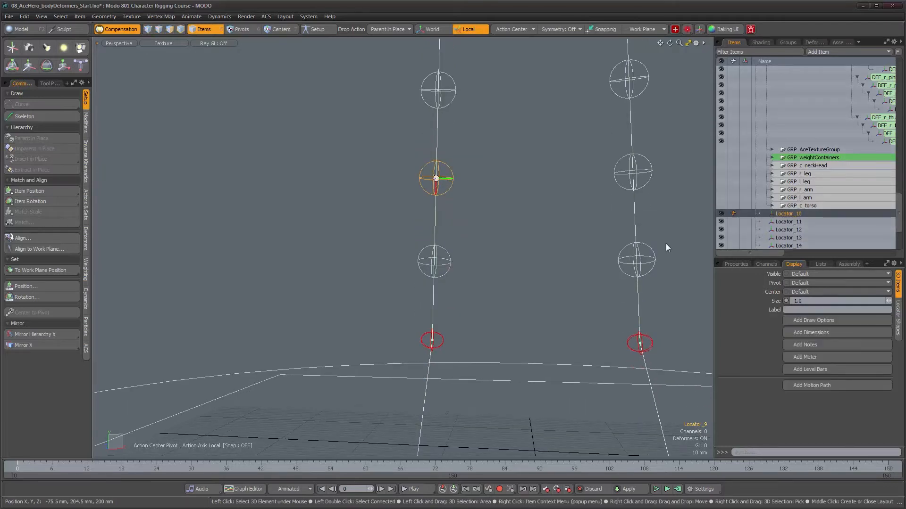
pyautogui.moveTo(593, 217); pyautogui.dragTo(434, 256)
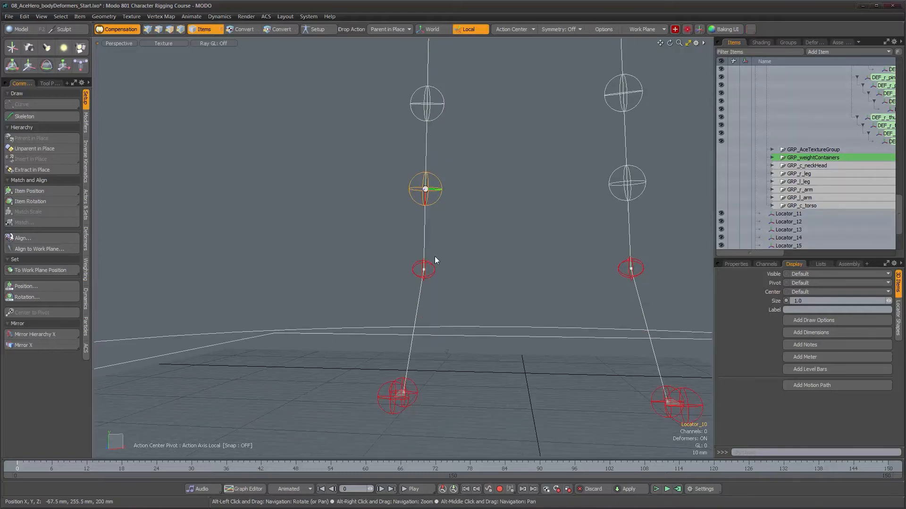
# - Parent the right ankle joint, DEF_r_foot, in place to Locator_10, the lowest shin locator
pyautogui.click(434, 268)
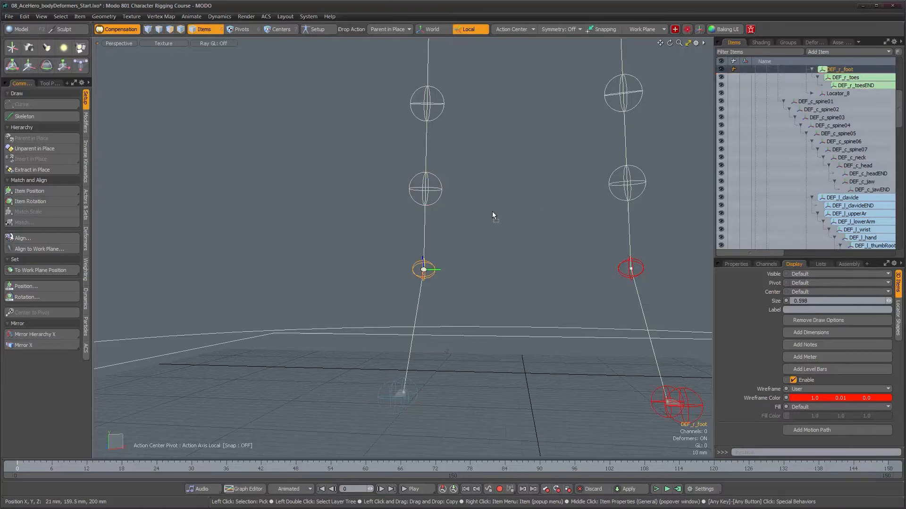
pyautogui.hotkey('shift', 'p')
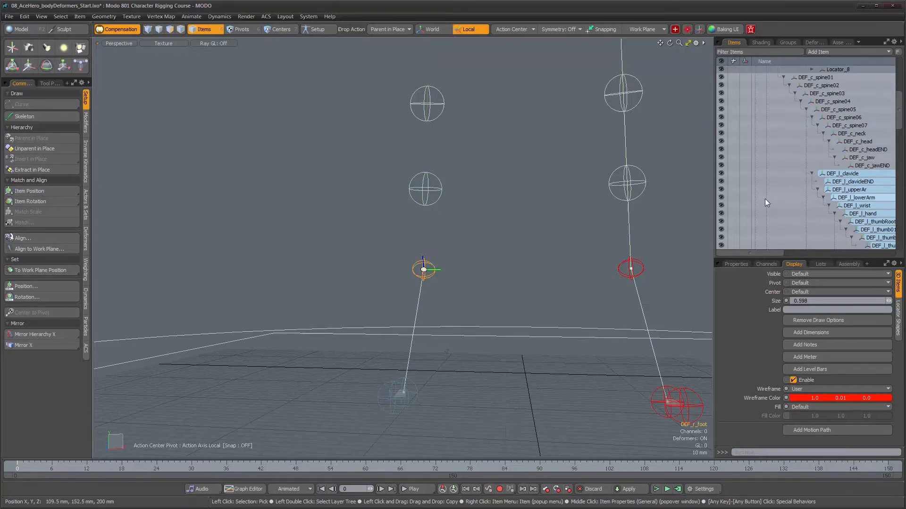
pyautogui.scroll(-2, 462, 226)
# - Check the parenting order of the right leg from DEF_r_thigh down to the toes, in the viewport and the item hierarchy
pyautogui.keyDown('alt'); pyautogui.keyDown('shift'); pyautogui.moveTo(477, 141); pyautogui.dragTo(474, 275); pyautogui.keyUp('shift'); pyautogui.keyUp('alt')
pyautogui.scroll(-4, 474, 237)
pyautogui.keyDown('alt'); pyautogui.moveTo(460, 221); pyautogui.dragTo(444, 341, button='middle'); pyautogui.keyUp('alt')
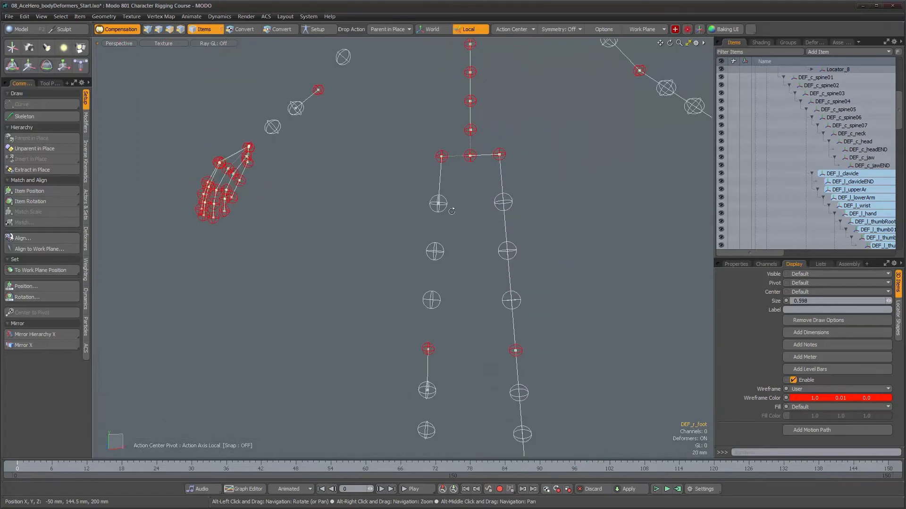
pyautogui.doubleClick(442, 155)
pyautogui.keyDown('alt'); pyautogui.moveTo(454, 184); pyautogui.dragTo(507, 268); pyautogui.keyUp('alt')
pyautogui.keyDown('ctrl'); pyautogui.keyDown('alt'); pyautogui.moveTo(507, 269); pyautogui.dragTo(494, 223); pyautogui.keyUp('alt'); pyautogui.keyUp('ctrl')
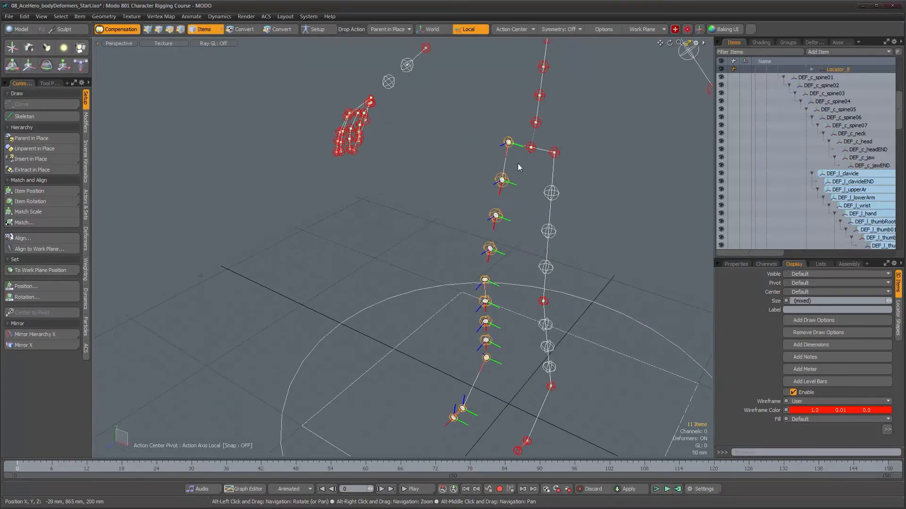
pyautogui.keyDown('alt'); pyautogui.moveTo(471, 266); pyautogui.dragTo(438, 196); pyautogui.keyUp('alt')
pyautogui.click(438, 197)
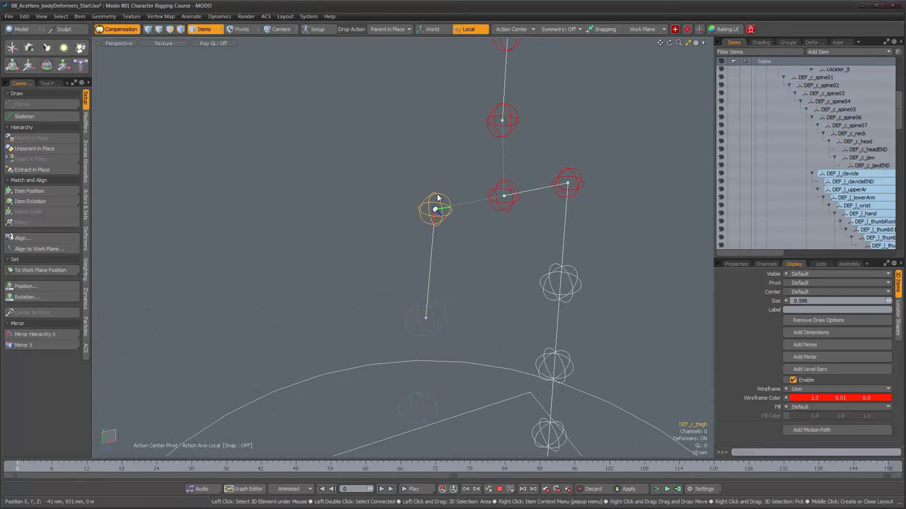
pyautogui.scroll(3, 854, 150)
pyautogui.click(811, 142)
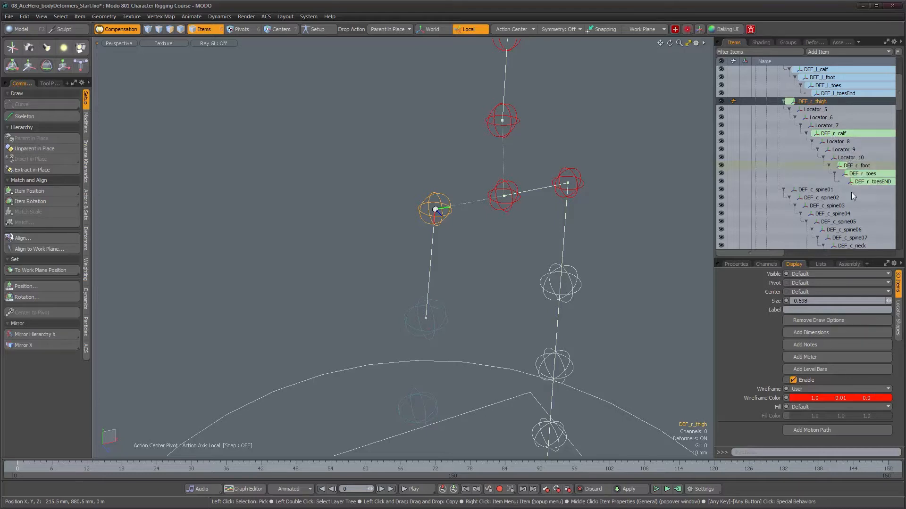
# - Examine the whole skeleton from several angles, including the legs, arms, spine and neck
pyautogui.keyDown('alt'); pyautogui.moveTo(492, 392); pyautogui.dragTo(426, 378); pyautogui.keyUp('alt')
pyautogui.keyDown('alt'); pyautogui.moveTo(427, 378); pyautogui.dragTo(431, 449, button='right'); pyautogui.keyUp('alt')
pyautogui.keyDown('alt'); pyautogui.moveTo(430, 449); pyautogui.dragTo(486, 235, button='middle'); pyautogui.keyUp('alt')
pyautogui.keyDown('alt'); pyautogui.moveTo(476, 238); pyautogui.dragTo(424, 239); pyautogui.keyUp('alt')
pyautogui.keyDown('alt'); pyautogui.moveTo(424, 239); pyautogui.dragTo(527, 237, button='right'); pyautogui.keyUp('alt')
pyautogui.keyDown('alt'); pyautogui.moveTo(527, 237); pyautogui.dragTo(481, 260, button='middle'); pyautogui.keyUp('alt')
pyautogui.keyDown('alt'); pyautogui.moveTo(481, 261); pyautogui.dragTo(525, 263); pyautogui.keyUp('alt')
pyautogui.keyDown('alt'); pyautogui.moveTo(525, 262); pyautogui.dragTo(499, 271, button='right'); pyautogui.keyUp('alt')
pyautogui.keyDown('alt'); pyautogui.moveTo(499, 271); pyautogui.dragTo(502, 308, button='middle'); pyautogui.keyUp('alt')
pyautogui.keyDown('alt'); pyautogui.moveTo(520, 290); pyautogui.dragTo(460, 250); pyautogui.keyUp('alt')
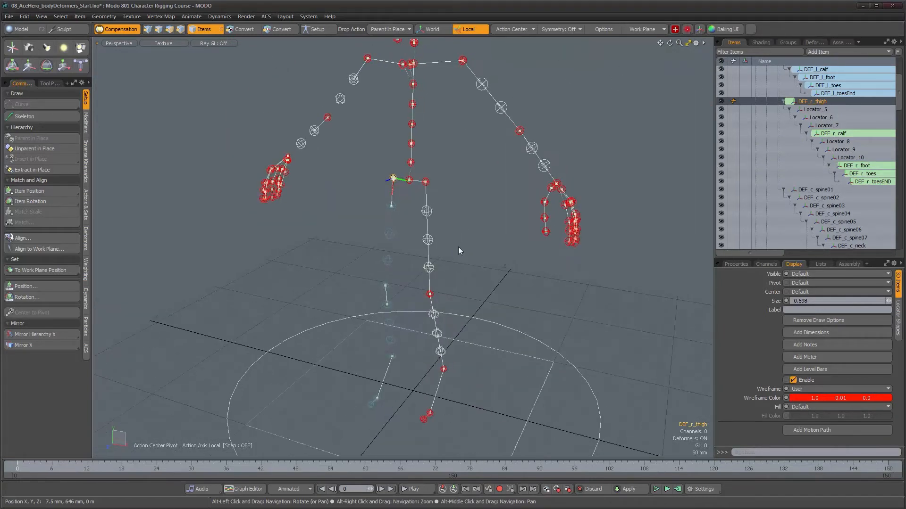
pyautogui.keyDown('alt'); pyautogui.moveTo(460, 250); pyautogui.dragTo(454, 279, button='right'); pyautogui.keyUp('alt')
pyautogui.keyDown('alt'); pyautogui.moveTo(497, 219); pyautogui.dragTo(469, 86); pyautogui.keyUp('alt')
pyautogui.keyDown('alt'); pyautogui.moveTo(469, 86); pyautogui.dragTo(465, 226, button='middle'); pyautogui.keyUp('alt')
pyautogui.keyDown('alt'); pyautogui.moveTo(465, 226); pyautogui.dragTo(417, 253); pyautogui.keyUp('alt')
pyautogui.keyDown('alt'); pyautogui.moveTo(417, 253); pyautogui.dragTo(460, 301, button='right'); pyautogui.keyUp('alt')
pyautogui.keyDown('alt'); pyautogui.moveTo(460, 302); pyautogui.dragTo(439, 235, button='middle'); pyautogui.keyUp('alt')
pyautogui.keyDown('alt'); pyautogui.moveTo(439, 236); pyautogui.dragTo(418, 239); pyautogui.keyUp('alt')
pyautogui.keyDown('alt'); pyautogui.moveTo(344, 209); pyautogui.dragTo(463, 248, button='middle'); pyautogui.keyUp('alt')
pyautogui.keyDown('alt'); pyautogui.moveTo(464, 248); pyautogui.dragTo(481, 267); pyautogui.keyUp('alt')
# - Reparent DEF_c_neck from DEF_c_spine07 directly to DEF_c_spine06
pyautogui.keyDown('alt'); pyautogui.moveTo(431, 218); pyautogui.dragTo(438, 246, button='right'); pyautogui.keyUp('alt')
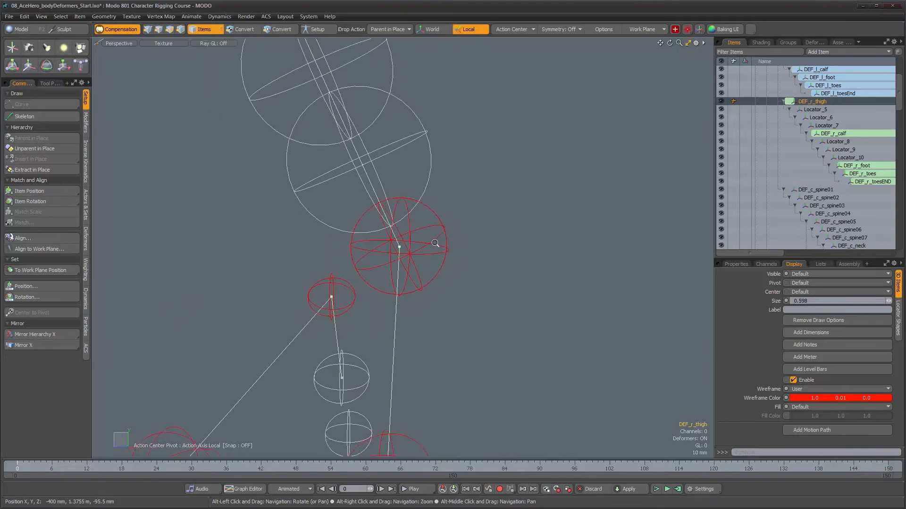
pyautogui.keyDown('alt'); pyautogui.moveTo(406, 288); pyautogui.dragTo(435, 290); pyautogui.keyUp('alt')
pyautogui.click(431, 287)
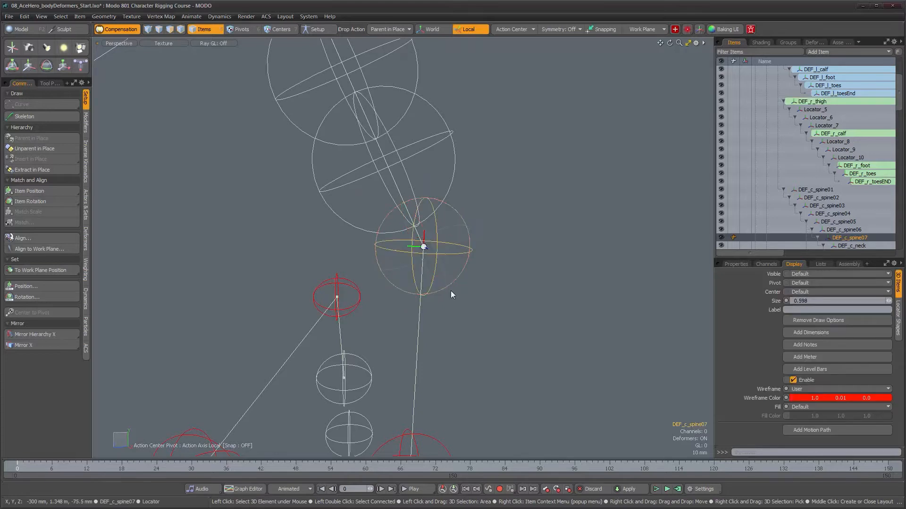
pyautogui.scroll(-2, 811, 197)
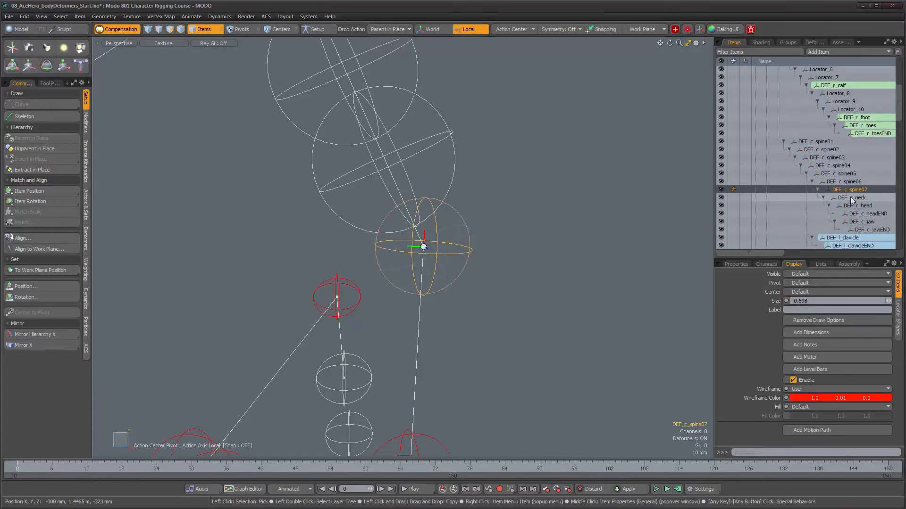
pyautogui.click(852, 199)
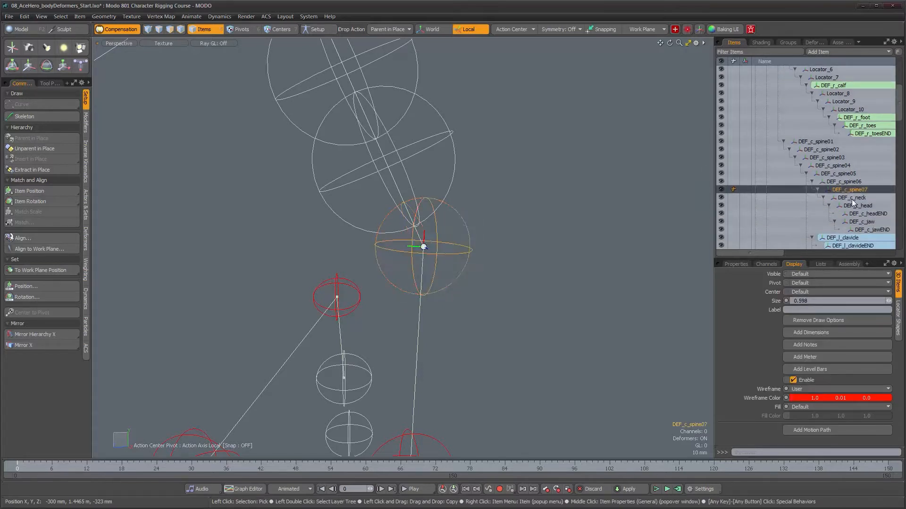
pyautogui.keyDown('alt'); pyautogui.moveTo(680, 192); pyautogui.dragTo(522, 194); pyautogui.keyUp('alt')
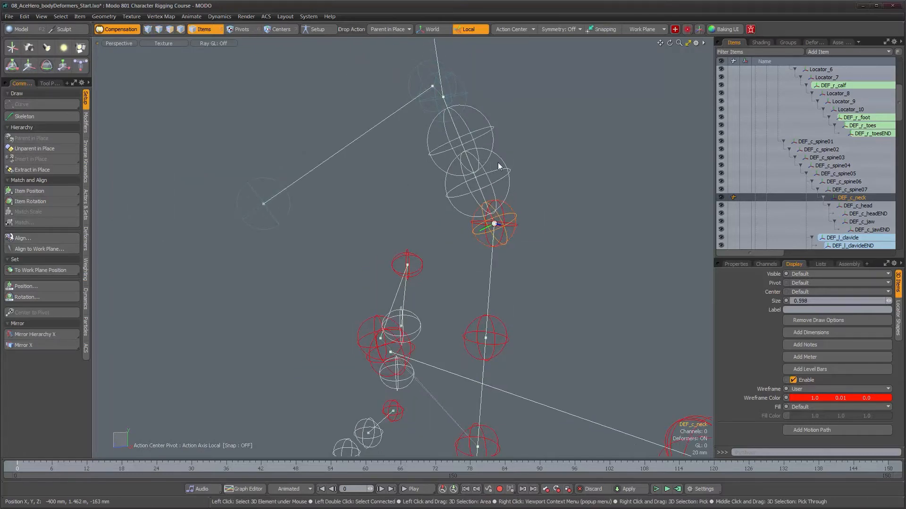
pyautogui.keyDown('alt'); pyautogui.moveTo(421, 64); pyautogui.dragTo(468, 162); pyautogui.keyUp('alt')
pyautogui.keyDown('alt'); pyautogui.moveTo(468, 164); pyautogui.dragTo(445, 167, button='right'); pyautogui.keyUp('alt')
pyautogui.keyDown('alt'); pyautogui.moveTo(450, 172); pyautogui.dragTo(443, 125, button='middle'); pyautogui.keyUp('alt')
pyautogui.keyDown('alt'); pyautogui.moveTo(457, 146); pyautogui.dragTo(479, 158, button='right'); pyautogui.keyUp('alt')
pyautogui.keyDown('alt'); pyautogui.moveTo(479, 158); pyautogui.dragTo(486, 153, button='middle'); pyautogui.keyUp('alt')
pyautogui.keyDown('alt'); pyautogui.moveTo(499, 199); pyautogui.dragTo(509, 207); pyautogui.keyUp('alt')
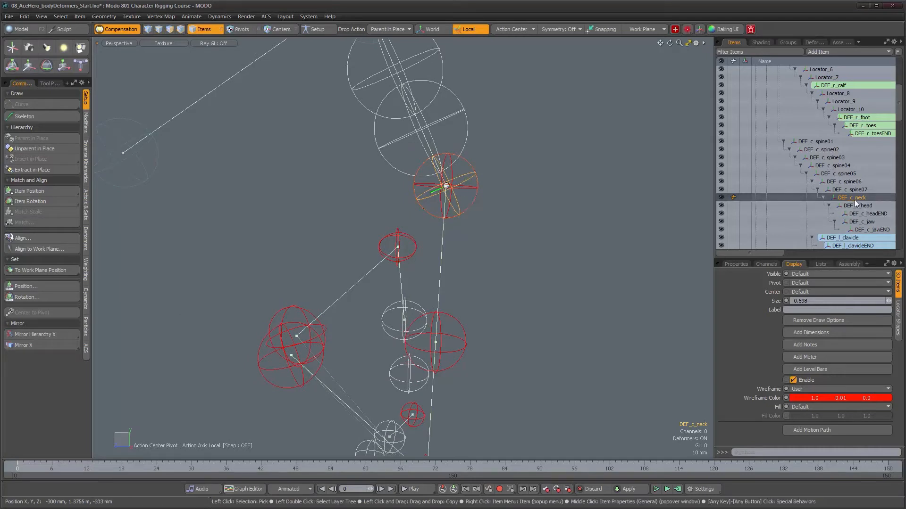
pyautogui.moveTo(857, 201); pyautogui.dragTo(853, 188)
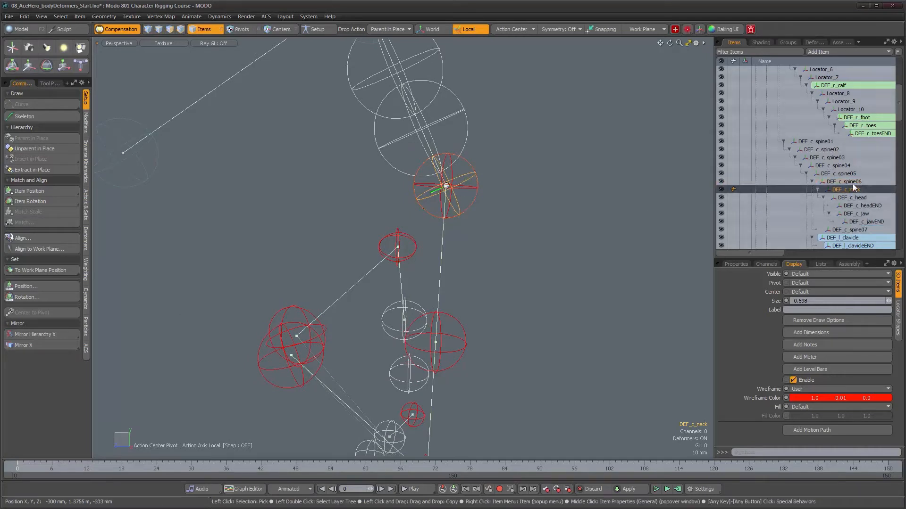
# - Delete the redundant DEF_c_spine07 joint overlapping the base of the neck
pyautogui.scroll(-10, 854, 213)
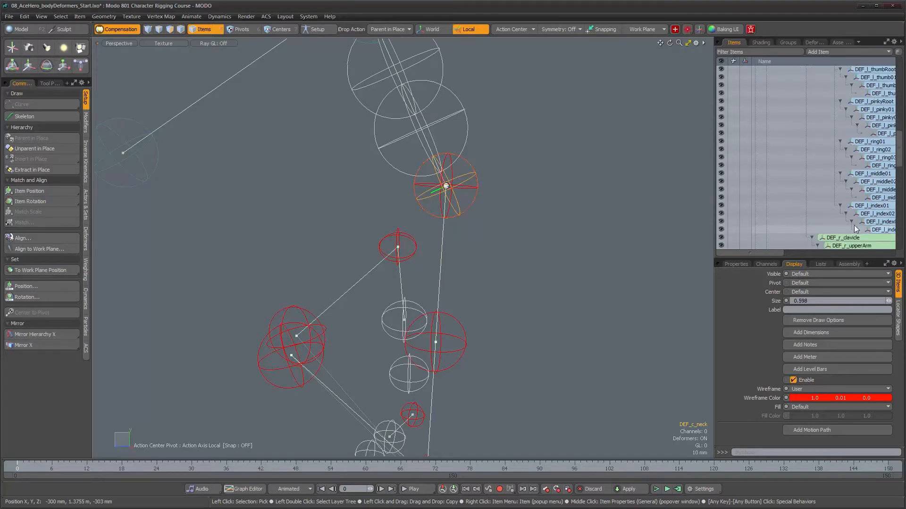
pyautogui.scroll(-6, 855, 225)
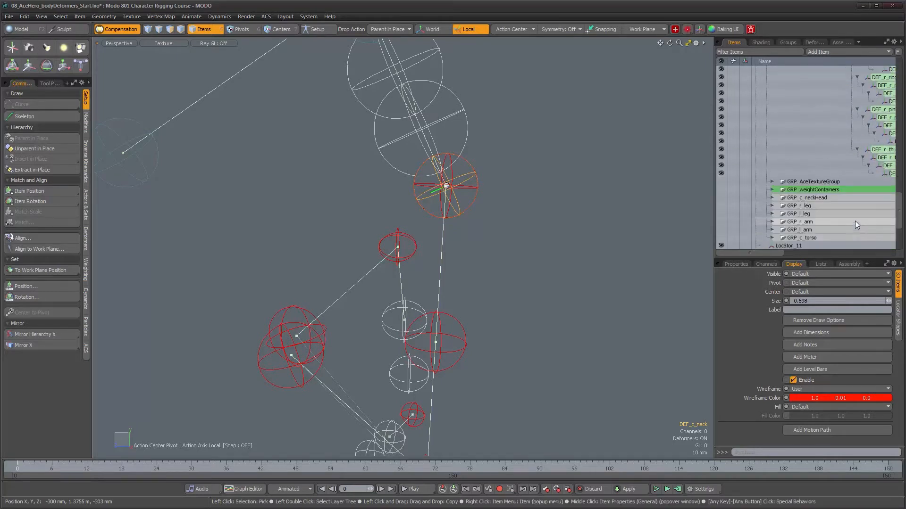
pyautogui.scroll(11, 853, 222)
pyautogui.keyDown('alt'); pyautogui.moveTo(464, 176); pyautogui.dragTo(482, 178, button='right'); pyautogui.keyUp('alt')
pyautogui.scroll(4, 791, 179)
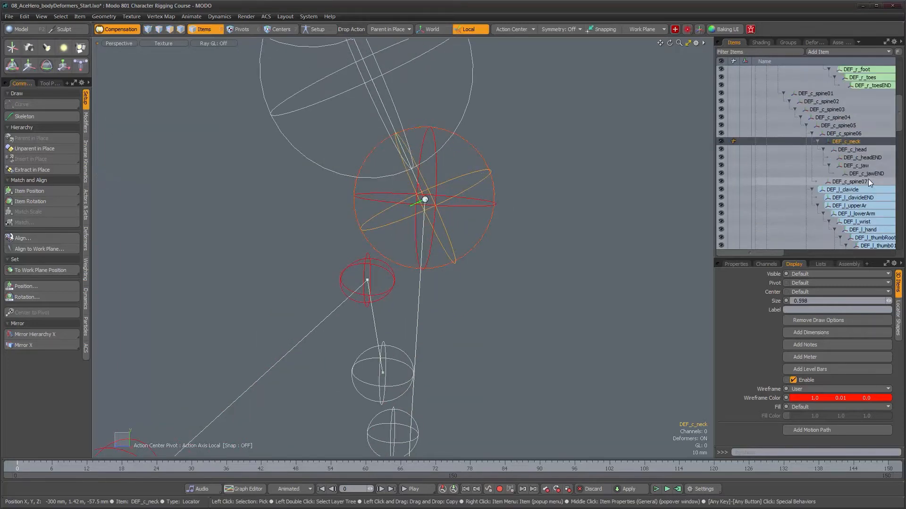
pyautogui.click(856, 181)
pyautogui.keyDown('alt'); pyautogui.moveTo(554, 200); pyautogui.dragTo(579, 219); pyautogui.keyUp('alt')
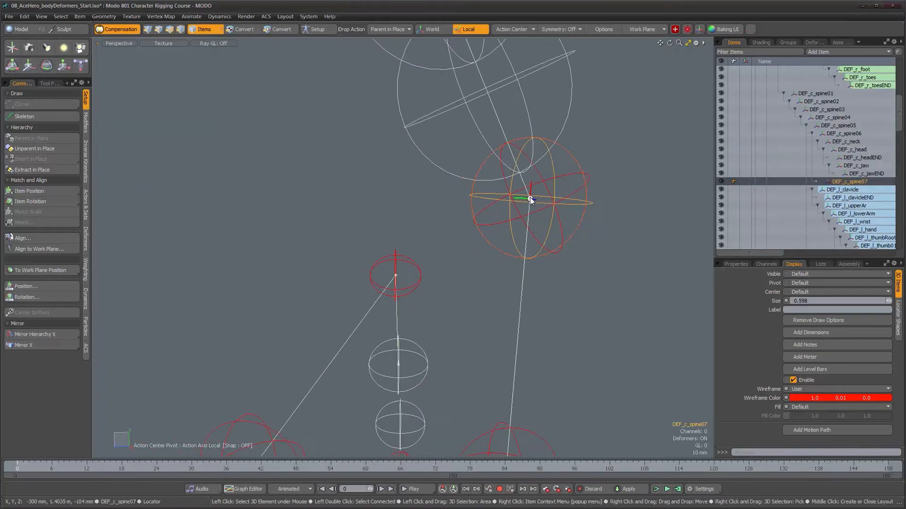
pyautogui.press('Delete')
# - Parent Locator_21, the lower sphere locator of the neck, in place to DEF_c_neck
pyautogui.keyDown('alt'); pyautogui.moveTo(579, 219); pyautogui.dragTo(533, 213, button='right'); pyautogui.keyUp('alt')
pyautogui.keyDown('alt'); pyautogui.moveTo(533, 213); pyautogui.dragTo(465, 195); pyautogui.keyUp('alt')
pyautogui.keyDown('alt'); pyautogui.moveTo(465, 196); pyautogui.dragTo(448, 197, button='right'); pyautogui.keyUp('alt')
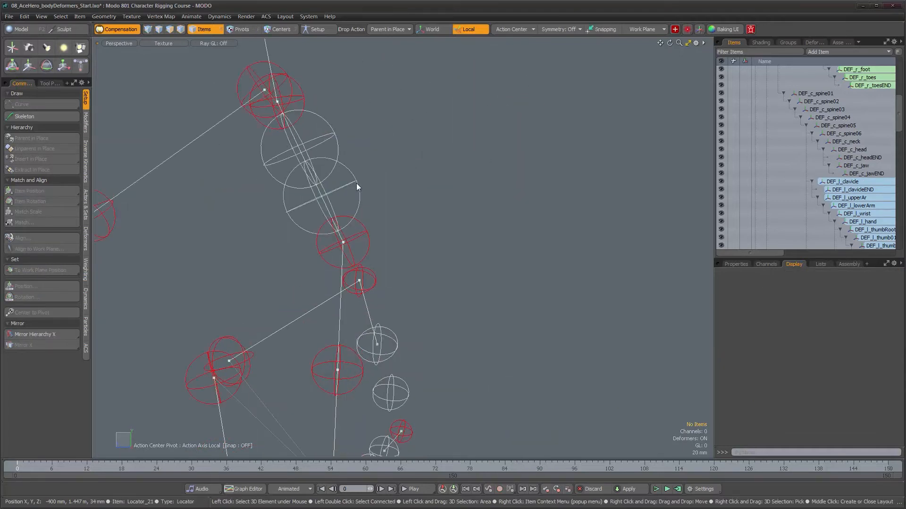
pyautogui.click(355, 183)
pyautogui.keyDown('alt'); pyautogui.moveTo(398, 188); pyautogui.dragTo(438, 188); pyautogui.keyUp('alt')
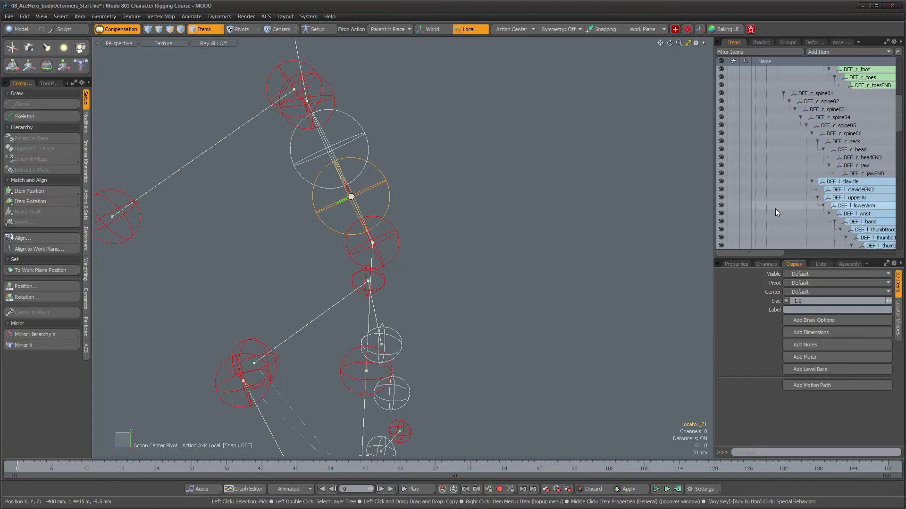
pyautogui.scroll(-10, 783, 222)
pyautogui.scroll(-1, 788, 237)
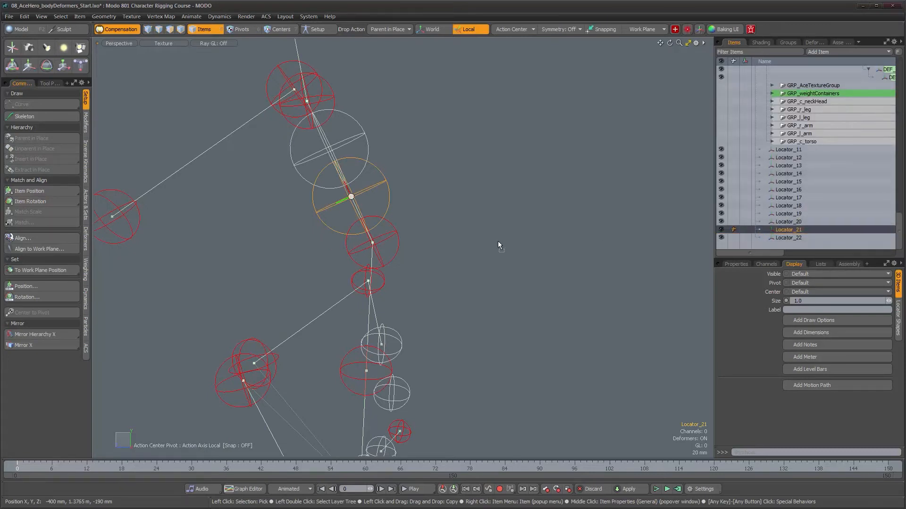
pyautogui.press('p')
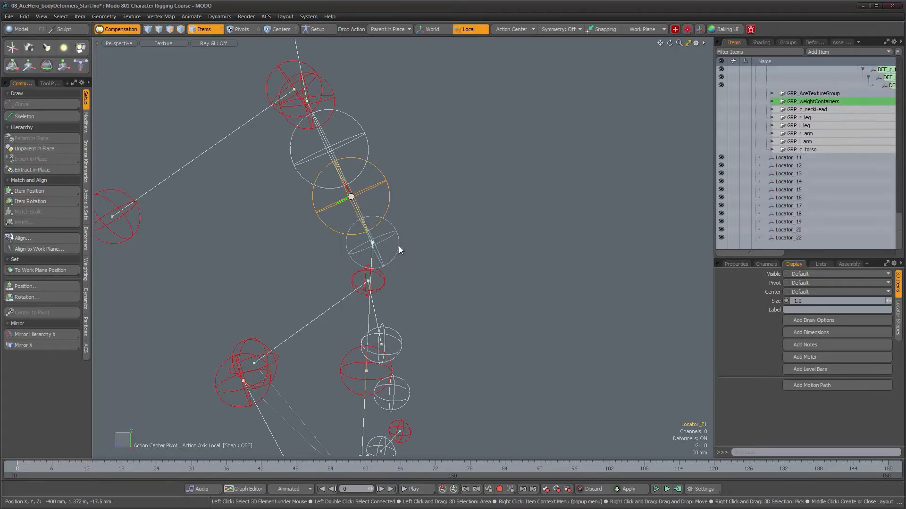
# - Parent Locator_22, the upper sphere locator of the neck, in place to Locator_21
pyautogui.keyDown('alt'); pyautogui.moveTo(469, 222); pyautogui.dragTo(503, 224); pyautogui.keyUp('alt')
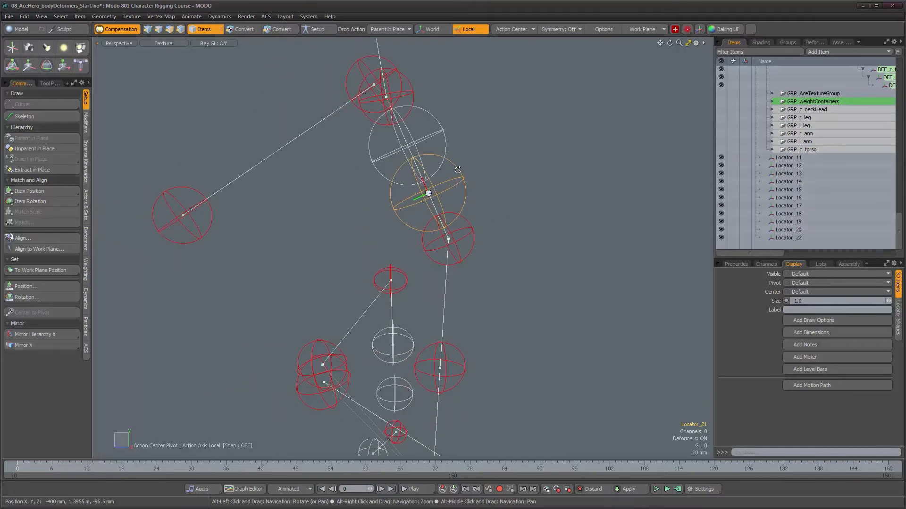
pyautogui.click(443, 132)
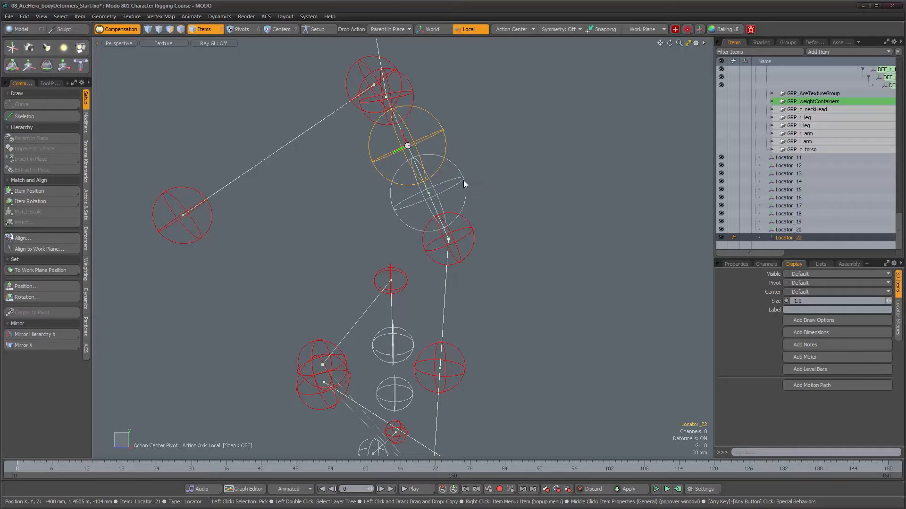
pyautogui.press('p')
# - Parent DEF_c_head in place to Locator_22 so the head follows the neck twist chain
pyautogui.click(414, 96)
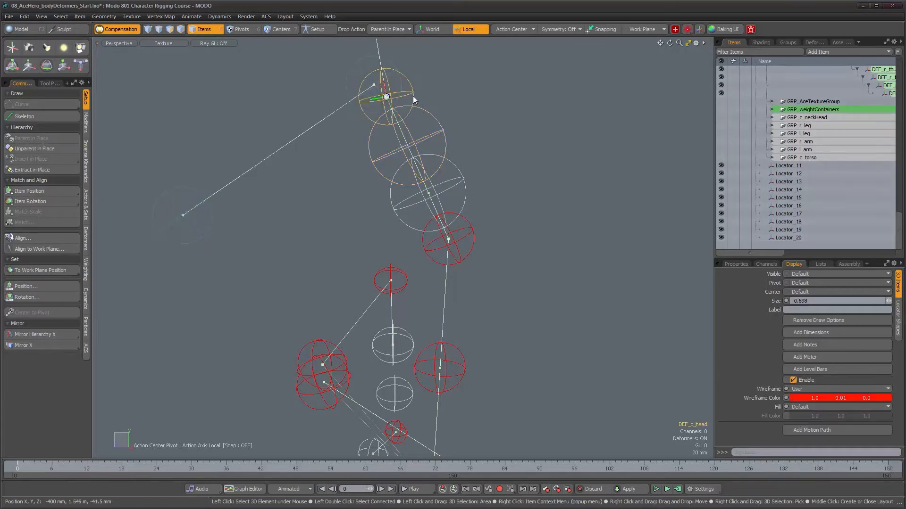
pyautogui.scroll(10, 798, 171)
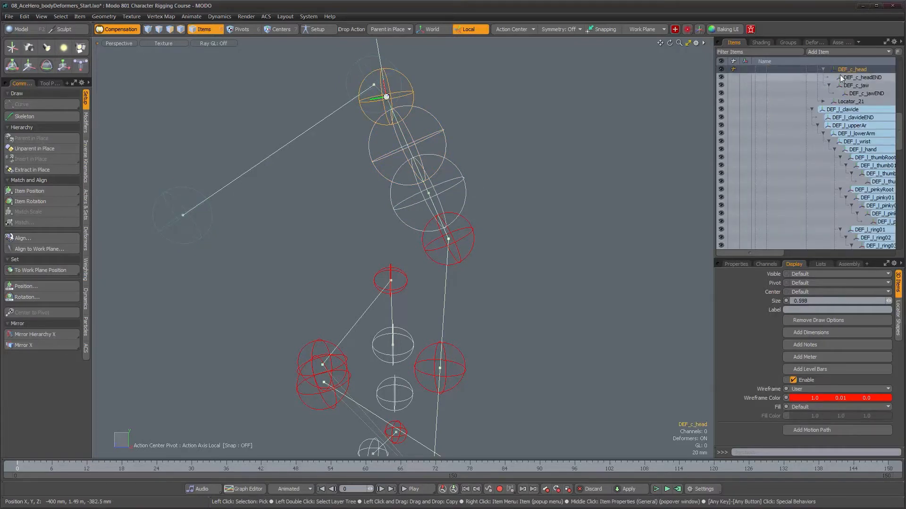
pyautogui.scroll(1, 840, 69)
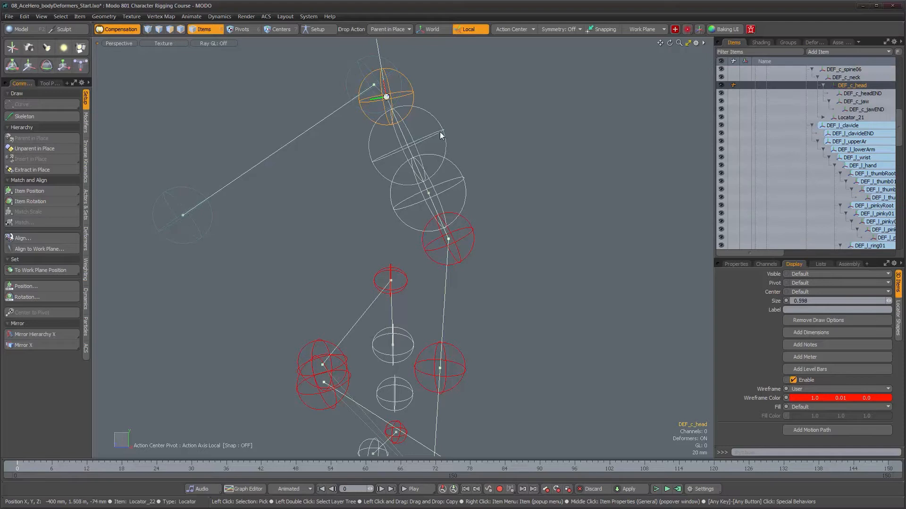
pyautogui.keyDown('alt'); pyautogui.moveTo(440, 135); pyautogui.dragTo(511, 225); pyautogui.keyUp('alt')
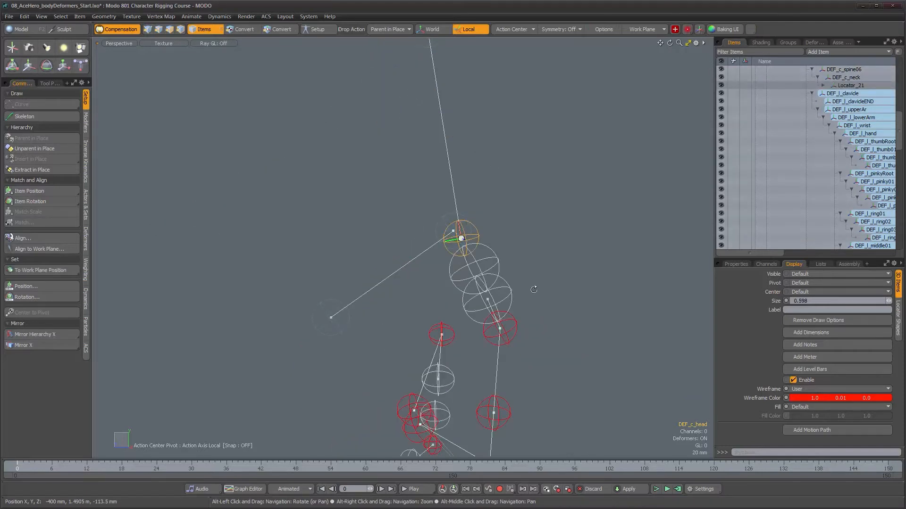
# - Select the whole DEF_c_neck hierarchy and check its chain through Locator_21, Locator_22 and DEF_c_head
pyautogui.doubleClick(513, 327)
pyautogui.scroll(-3, 523, 274)
pyautogui.keyDown('alt'); pyautogui.moveTo(530, 263); pyautogui.dragTo(557, 260); pyautogui.keyUp('alt')
pyautogui.click(822, 85)
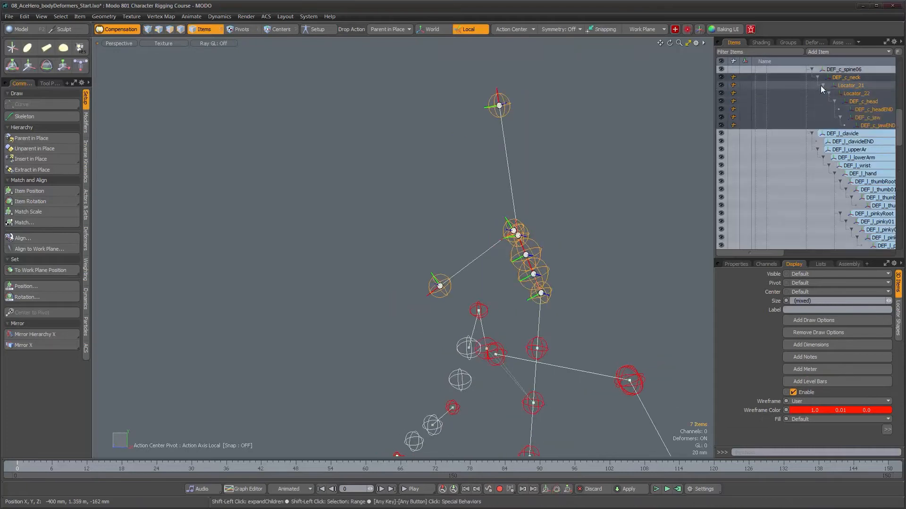
# - Examine the complete deform skeleton from several angles and clear the selection
pyautogui.keyDown('alt'); pyautogui.moveTo(611, 173); pyautogui.dragTo(593, 174); pyautogui.keyUp('alt')
pyautogui.keyDown('alt'); pyautogui.scroll(-5, 590, 176); pyautogui.keyUp('alt')
pyautogui.moveTo(574, 220)
pyautogui.keyDown('alt'); pyautogui.mouseDown()
pyautogui.moveTo(432, 219)
pyautogui.moveTo(443, 219)
pyautogui.moveTo(440, 204)
pyautogui.moveTo(572, 204)
pyautogui.mouseUp(); pyautogui.keyUp('alt')
pyautogui.keyDown('alt'); pyautogui.moveTo(499, 208); pyautogui.dragTo(424, 101, button='middle'); pyautogui.keyUp('alt')
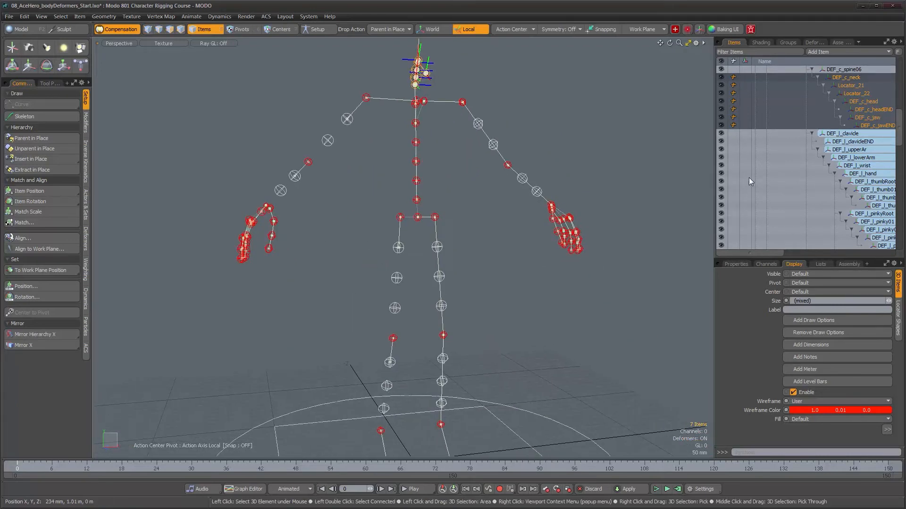
pyautogui.scroll(5, 783, 217)
pyautogui.scroll(5, 763, 177)
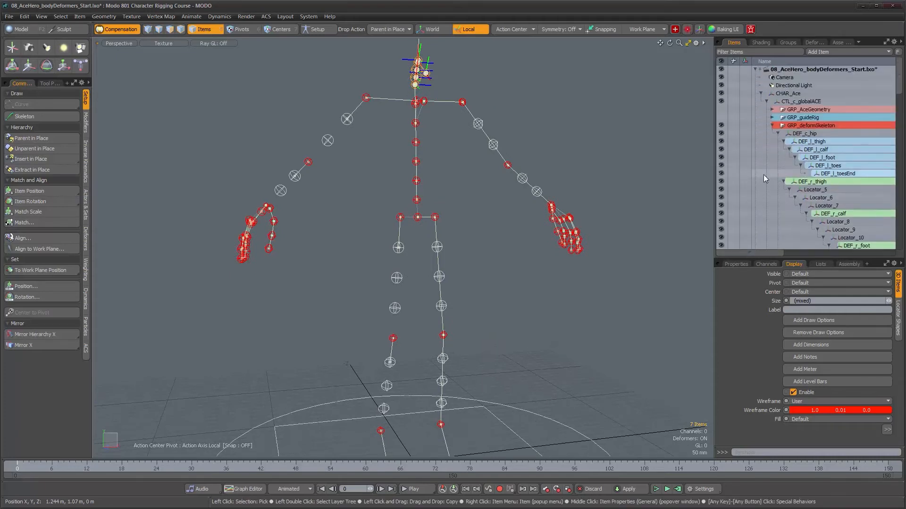
pyautogui.keyDown('alt'); pyautogui.moveTo(395, 142); pyautogui.dragTo(414, 152); pyautogui.keyUp('alt')
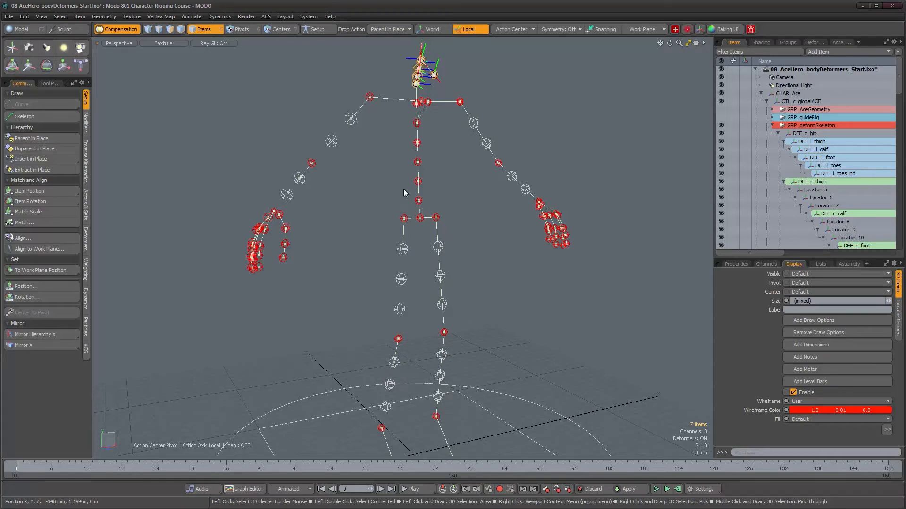
pyautogui.keyDown('alt'); pyautogui.moveTo(403, 192); pyautogui.dragTo(482, 280); pyautogui.keyUp('alt')
pyautogui.click(479, 236)
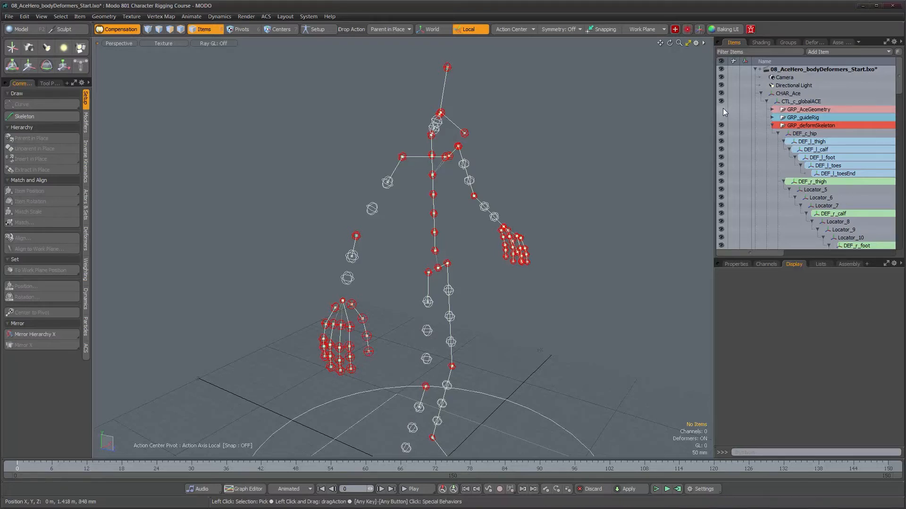
# - Show the GRP_AceGeometry mesh over the skeleton and examine the head and neck from the side
pyautogui.keyDown('alt'); pyautogui.moveTo(487, 268); pyautogui.dragTo(347, 189); pyautogui.keyUp('alt')
pyautogui.keyDown('alt'); pyautogui.moveTo(347, 189); pyautogui.dragTo(389, 312, button='middle'); pyautogui.keyUp('alt')
pyautogui.keyDown('alt'); pyautogui.moveTo(390, 311); pyautogui.dragTo(345, 273); pyautogui.keyUp('alt')
pyautogui.keyDown('alt'); pyautogui.moveTo(344, 273); pyautogui.dragTo(499, 254, button='right'); pyautogui.keyUp('alt')
pyautogui.keyDown('alt'); pyautogui.moveTo(411, 282); pyautogui.dragTo(443, 236, button='middle'); pyautogui.keyUp('alt')
pyautogui.moveTo(437, 236)
pyautogui.keyDown('alt'); pyautogui.mouseDown()
pyautogui.moveTo(444, 237)
pyautogui.moveTo(437, 238)
pyautogui.mouseUp(); pyautogui.keyUp('alt')
pyautogui.keyDown('alt'); pyautogui.moveTo(437, 239); pyautogui.dragTo(486, 241, button='right'); pyautogui.keyUp('alt')
pyautogui.keyDown('alt'); pyautogui.moveTo(486, 240); pyautogui.dragTo(471, 242); pyautogui.keyUp('alt')
pyautogui.keyDown('alt'); pyautogui.moveTo(470, 242); pyautogui.dragTo(437, 274, button='right'); pyautogui.keyUp('alt')
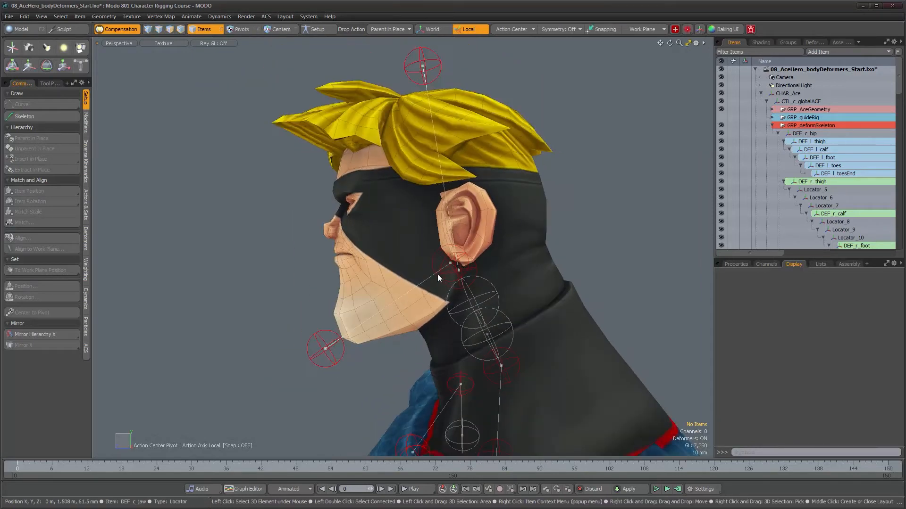
# - Inspect DEF_c_head, the jaw joints and DEF_c_headEND against the head mesh, with their transform properties shown
pyautogui.click(474, 270)
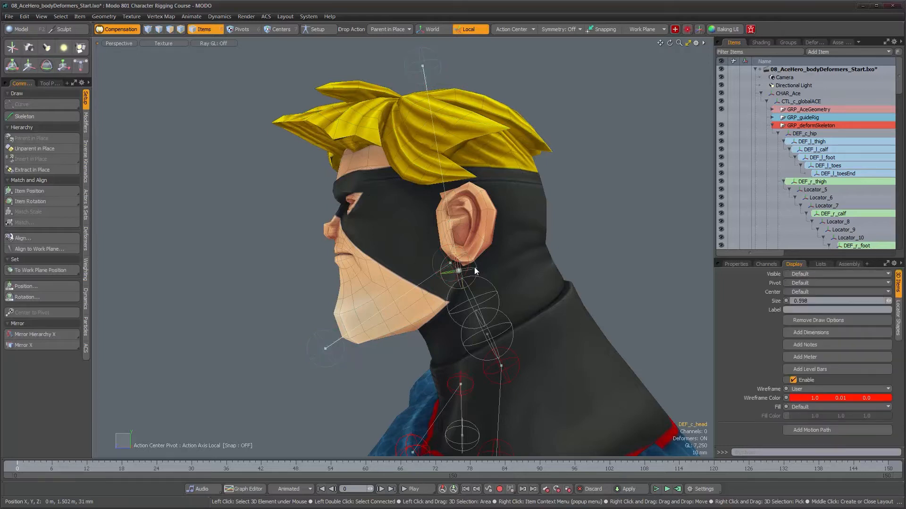
pyautogui.click(736, 263)
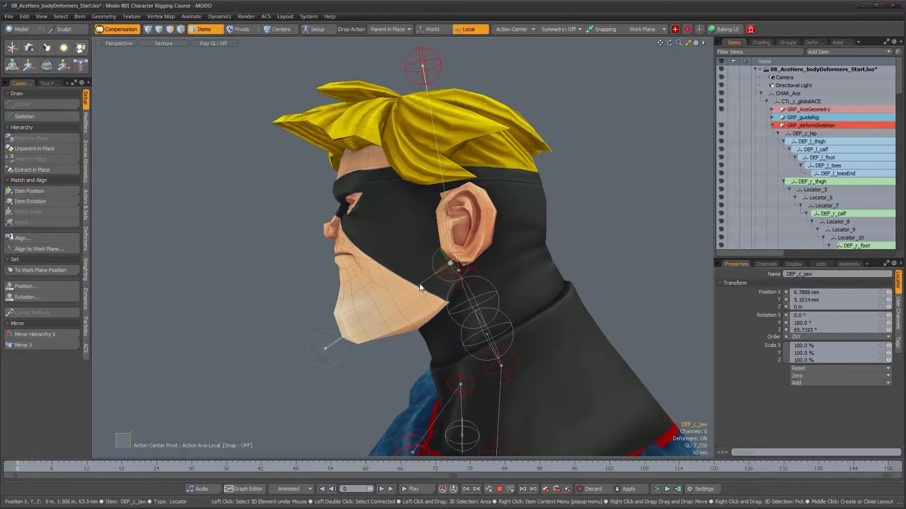
pyautogui.click(316, 365)
pyautogui.keyDown('alt'); pyautogui.moveTo(437, 47); pyautogui.dragTo(444, 65); pyautogui.keyUp('alt')
pyautogui.click(443, 70)
pyautogui.keyDown('alt'); pyautogui.moveTo(443, 64); pyautogui.dragTo(446, 60); pyautogui.keyUp('alt')
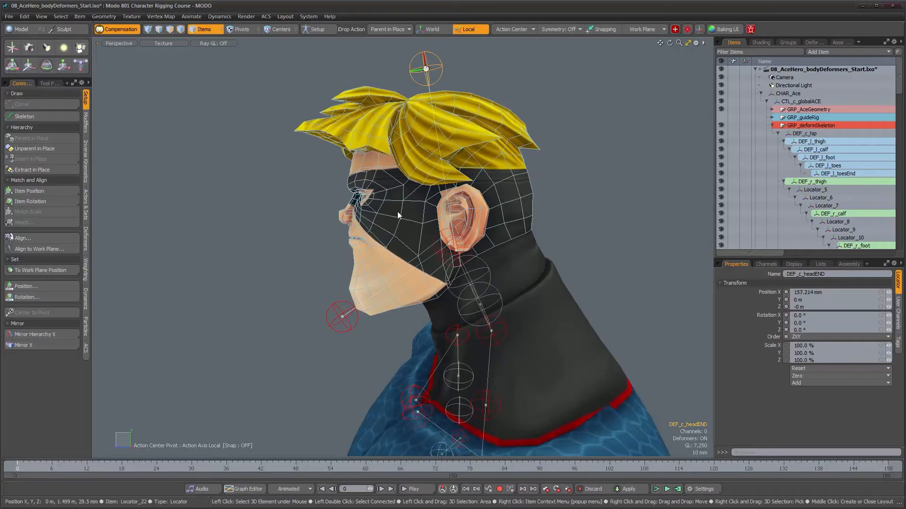
pyautogui.keyDown('alt'); pyautogui.moveTo(398, 215); pyautogui.dragTo(416, 213); pyautogui.keyUp('alt')
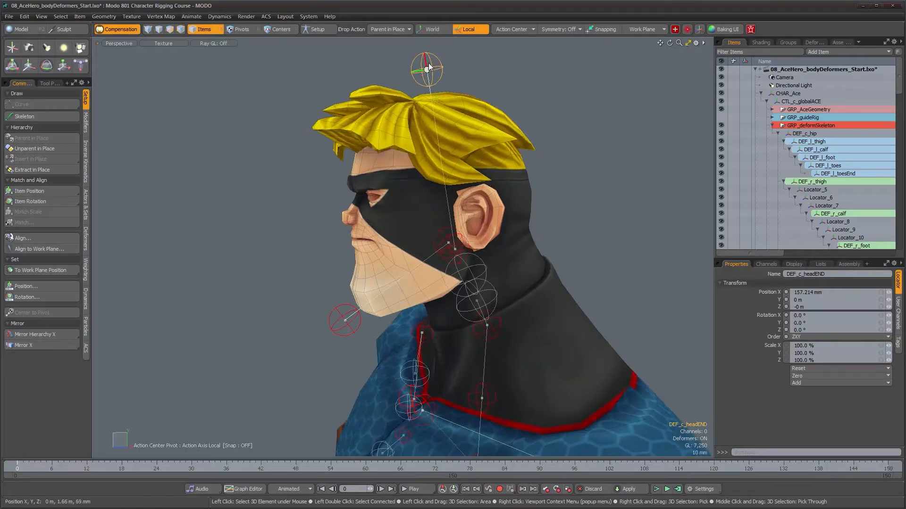
# - Inspect the finger joints of the left hand, including DEF_l_thumb02, DEF_l_thumb03 and the fingertip joint DEF_l_index04
pyautogui.keyDown('ctrl'); pyautogui.keyDown('alt'); pyautogui.moveTo(453, 267); pyautogui.dragTo(445, 278); pyautogui.keyUp('alt'); pyautogui.keyUp('ctrl')
pyautogui.keyDown('alt'); pyautogui.keyDown('shift'); pyautogui.moveTo(453, 331); pyautogui.dragTo(444, 306); pyautogui.keyUp('shift'); pyautogui.keyUp('alt')
pyautogui.keyDown('ctrl'); pyautogui.keyDown('alt'); pyautogui.moveTo(363, 306); pyautogui.dragTo(529, 221); pyautogui.keyUp('alt'); pyautogui.keyUp('ctrl')
pyautogui.keyDown('alt'); pyautogui.keyDown('shift'); pyautogui.moveTo(566, 377); pyautogui.dragTo(442, 224); pyautogui.keyUp('shift'); pyautogui.keyUp('alt')
pyautogui.click(435, 225)
pyautogui.keyDown('alt'); pyautogui.moveTo(435, 224); pyautogui.dragTo(473, 212); pyautogui.keyUp('alt')
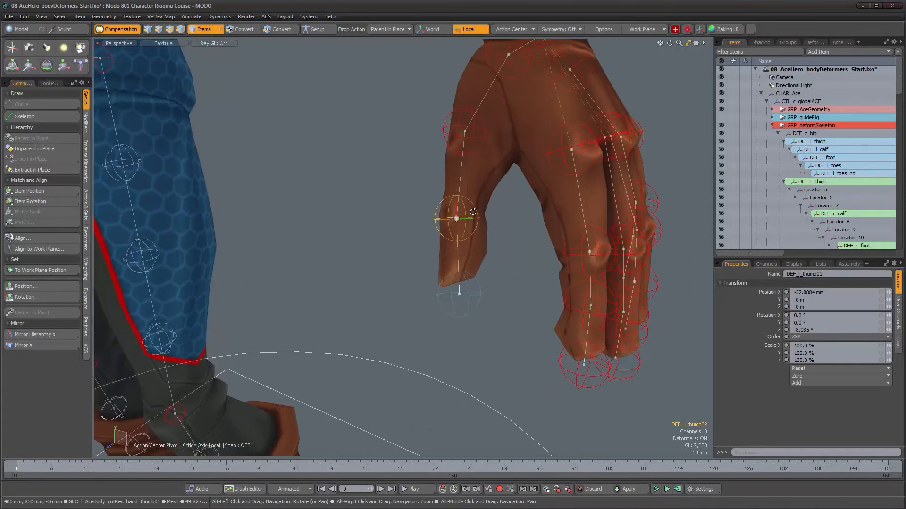
pyautogui.keyDown('alt'); pyautogui.moveTo(510, 247); pyautogui.dragTo(461, 225); pyautogui.keyUp('alt')
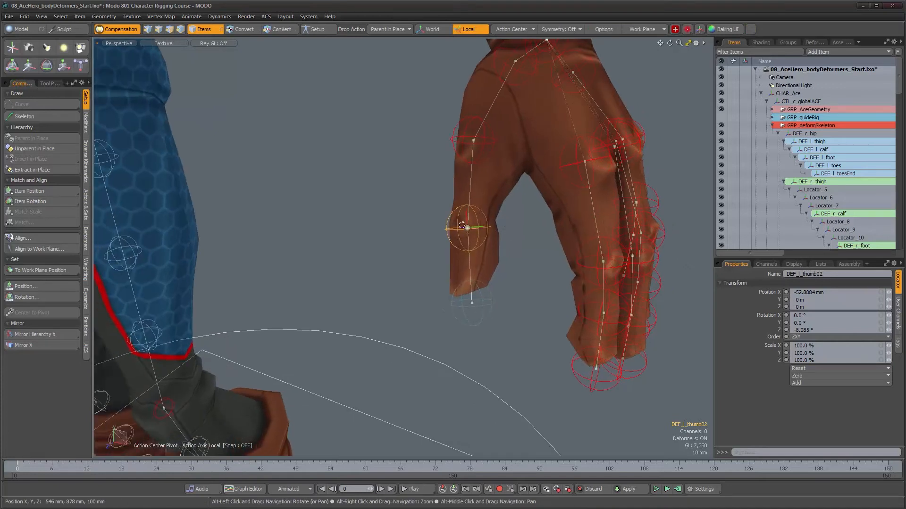
pyautogui.click(481, 312)
pyautogui.keyDown('alt'); pyautogui.moveTo(551, 330); pyautogui.dragTo(427, 314); pyautogui.keyUp('alt')
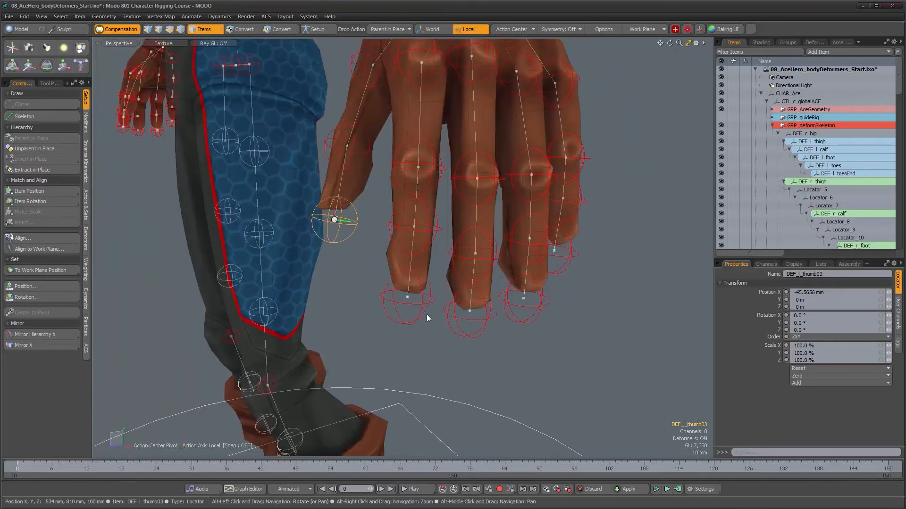
pyautogui.click(427, 315)
pyautogui.keyDown('alt'); pyautogui.moveTo(519, 335); pyautogui.dragTo(491, 331); pyautogui.keyUp('alt')
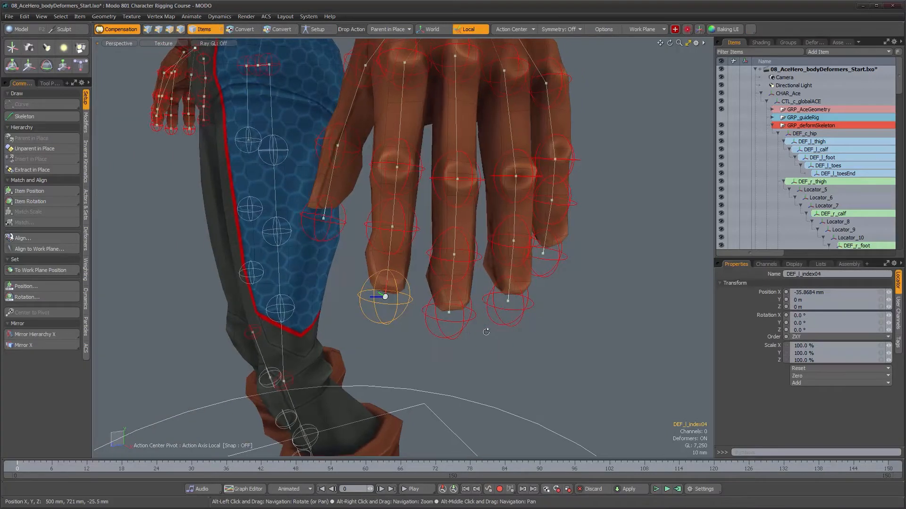
# - Inspect the end joint of the right toes, DEF_r_toesEND, in relation to the boot mesh
pyautogui.keyDown('alt'); pyautogui.moveTo(477, 262); pyautogui.dragTo(439, 302); pyautogui.keyUp('alt')
pyautogui.scroll(-7, 436, 304)
pyautogui.keyDown('alt'); pyautogui.moveTo(427, 406); pyautogui.dragTo(409, 310, button='middle'); pyautogui.keyUp('alt')
pyautogui.scroll(4, 441, 306)
pyautogui.keyDown('alt'); pyautogui.moveTo(409, 310); pyautogui.dragTo(439, 293); pyautogui.keyUp('alt')
pyautogui.scroll(5, 448, 308)
pyautogui.click(449, 307)
pyautogui.keyDown('alt'); pyautogui.moveTo(438, 293); pyautogui.dragTo(448, 267, button='right'); pyautogui.keyUp('alt')
pyautogui.keyDown('alt'); pyautogui.moveTo(462, 246); pyautogui.dragTo(453, 342, button='middle'); pyautogui.keyUp('alt')
pyautogui.keyDown('alt'); pyautogui.moveTo(452, 342); pyautogui.dragTo(401, 326, button='right'); pyautogui.keyUp('alt')
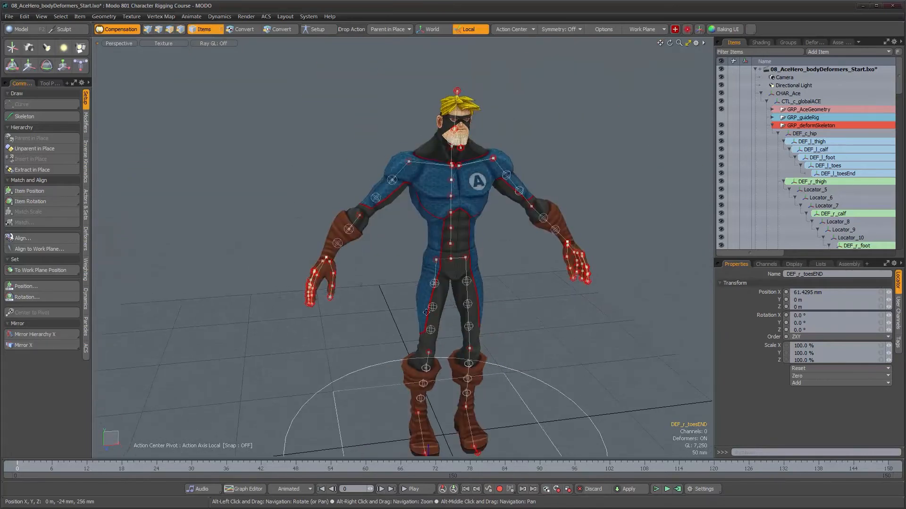
# - Toggle the visibility of GRP_deformSkeleton off and on, and hide GRP_AceGeometry
pyautogui.keyDown('alt'); pyautogui.moveTo(404, 257); pyautogui.dragTo(408, 308, button='middle'); pyautogui.keyUp('alt')
pyautogui.keyDown('alt'); pyautogui.moveTo(408, 308); pyautogui.dragTo(416, 307); pyautogui.keyUp('alt')
pyautogui.keyDown('alt'); pyautogui.moveTo(416, 306); pyautogui.dragTo(433, 306, button='right'); pyautogui.keyUp('alt')
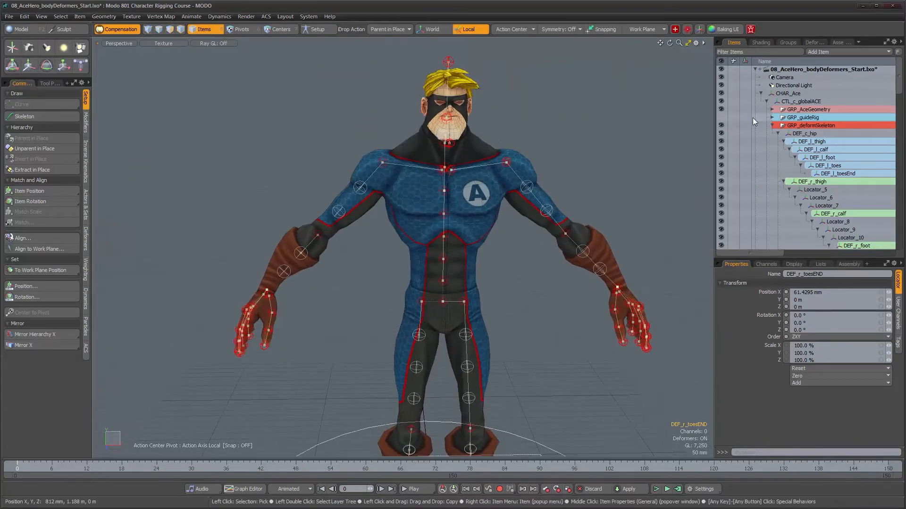
pyautogui.click(721, 125)
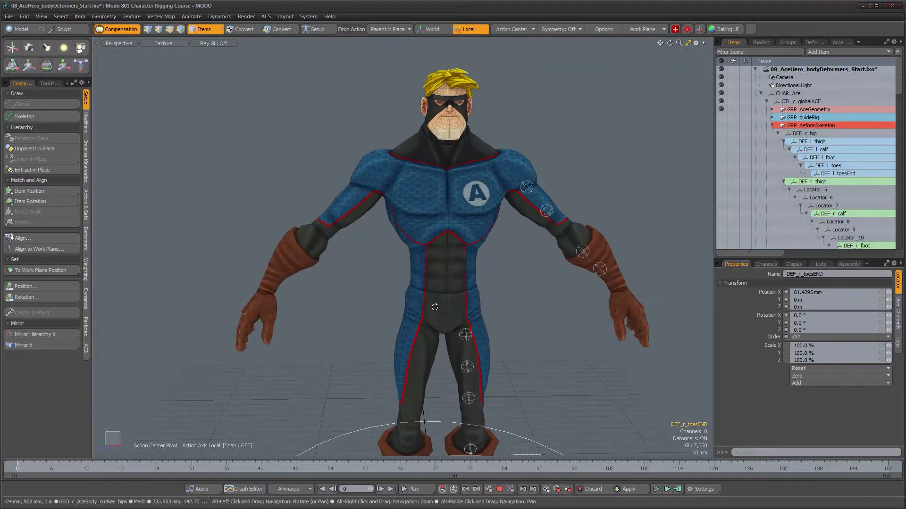
pyautogui.click(720, 125)
pyautogui.click(722, 109)
# - Examine the deform skeleton with its thigh and shin twist joints, selecting and deselecting the hip hierarchy
pyautogui.keyDown('alt'); pyautogui.moveTo(513, 259); pyautogui.dragTo(463, 228); pyautogui.keyUp('alt')
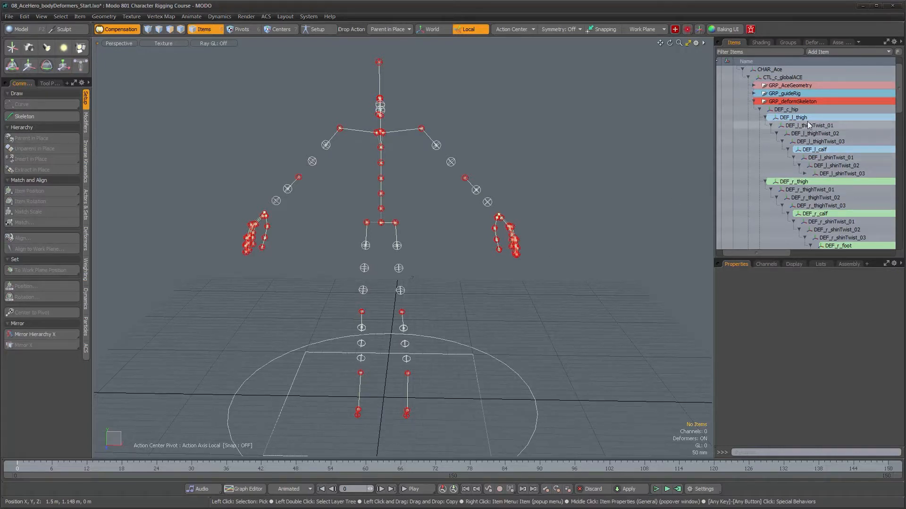
pyautogui.keyDown('alt'); pyautogui.moveTo(423, 244); pyautogui.dragTo(491, 211); pyautogui.keyUp('alt')
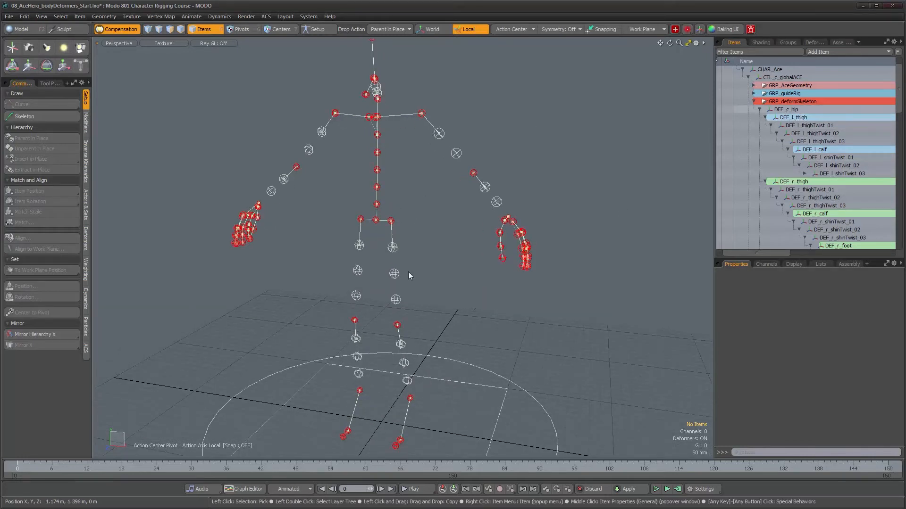
pyautogui.doubleClick(377, 222)
pyautogui.keyDown('alt'); pyautogui.moveTo(371, 281); pyautogui.dragTo(402, 287); pyautogui.keyUp('alt')
pyautogui.click(512, 171)
pyautogui.moveTo(513, 171)
pyautogui.keyDown('alt'); pyautogui.mouseDown()
pyautogui.moveTo(473, 233)
pyautogui.moveTo(448, 245)
pyautogui.mouseUp(); pyautogui.keyUp('alt')
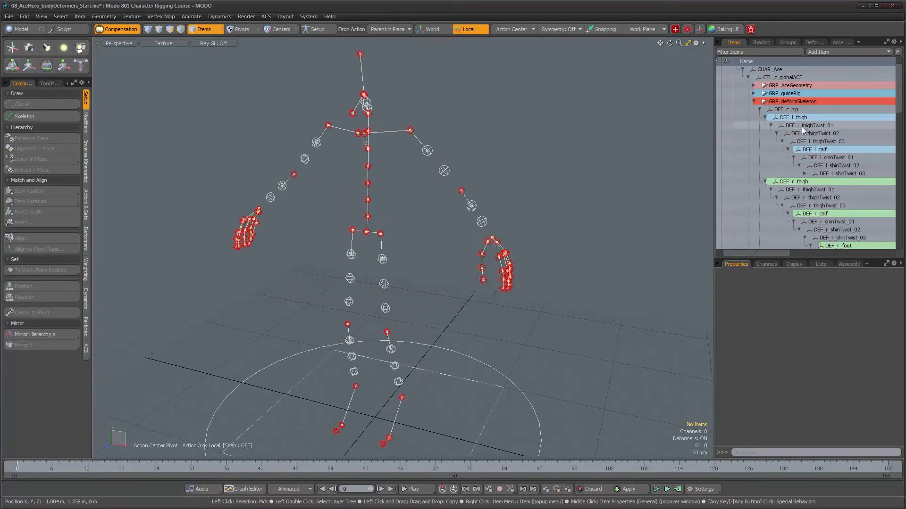
pyautogui.keyDown('alt'); pyautogui.moveTo(543, 203); pyautogui.dragTo(462, 156); pyautogui.keyUp('alt')
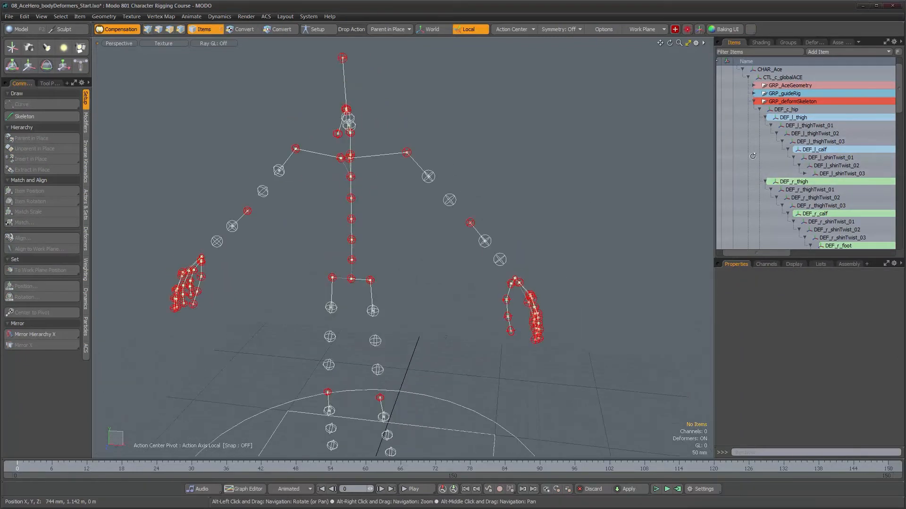
# - Step through DEF_l_thighTwist_01, DEF_l_thighTwist_02 and DEF_l_thighTwist_03 to check where each sits in the left thigh
pyautogui.click(808, 126)
pyautogui.keyDown('alt'); pyautogui.moveTo(421, 311); pyautogui.dragTo(427, 288); pyautogui.keyUp('alt')
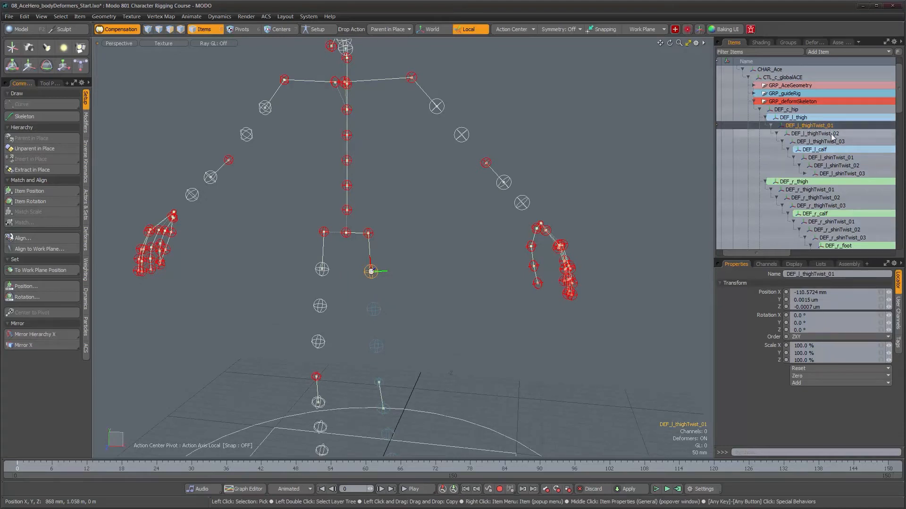
pyautogui.press('Down')
pyautogui.press('Down')
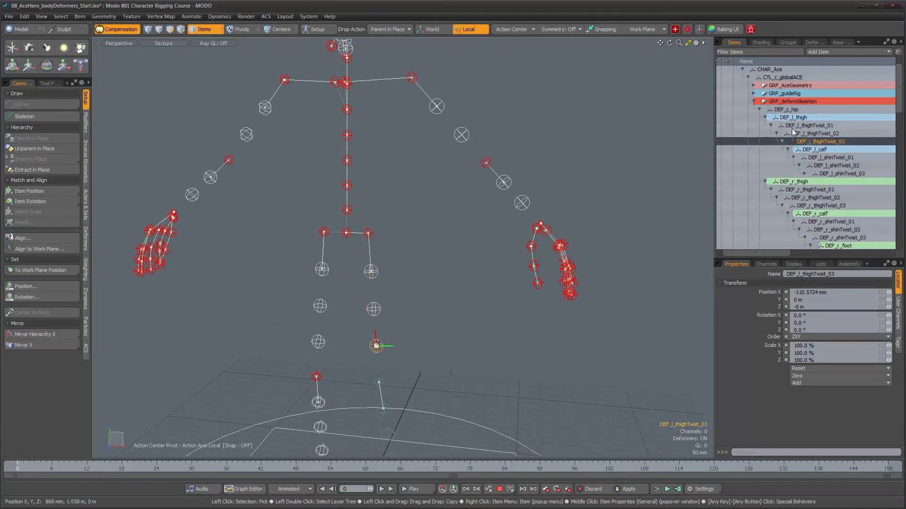
pyautogui.scroll(-3, 382, 303)
pyautogui.keyDown('alt'); pyautogui.moveTo(382, 303); pyautogui.dragTo(407, 268); pyautogui.keyUp('alt')
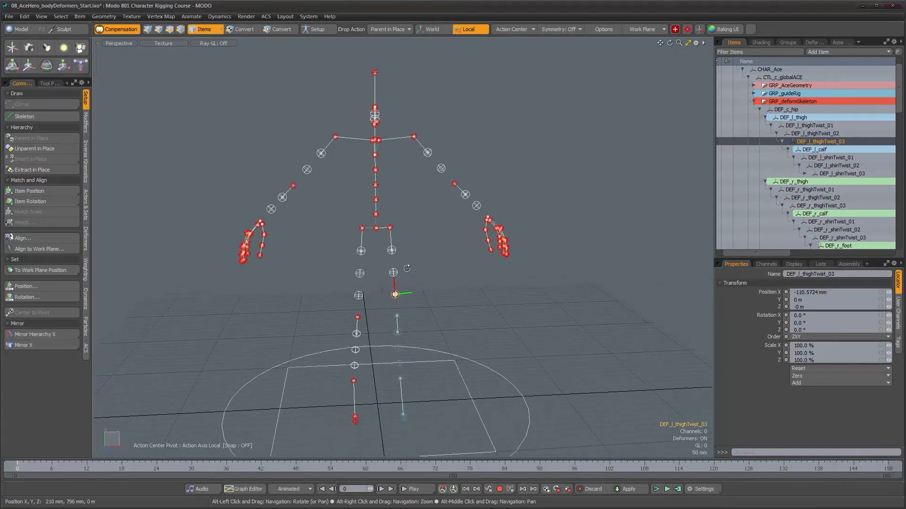
# - Select the entire DEF_c_hip hierarchy and set the locator shape Link option to (none) for all its joints
pyautogui.doubleClick(787, 112)
pyautogui.keyDown('alt'); pyautogui.moveTo(372, 231); pyautogui.dragTo(397, 233); pyautogui.keyUp('alt')
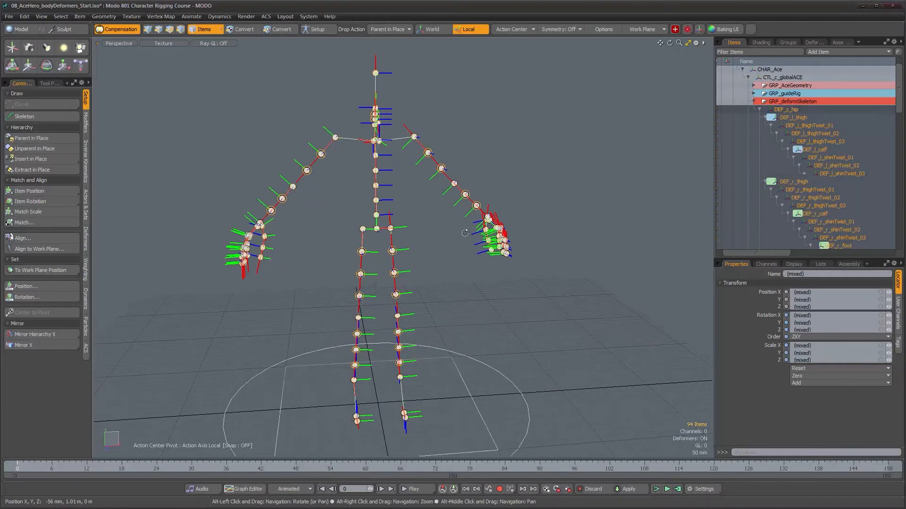
pyautogui.click(794, 264)
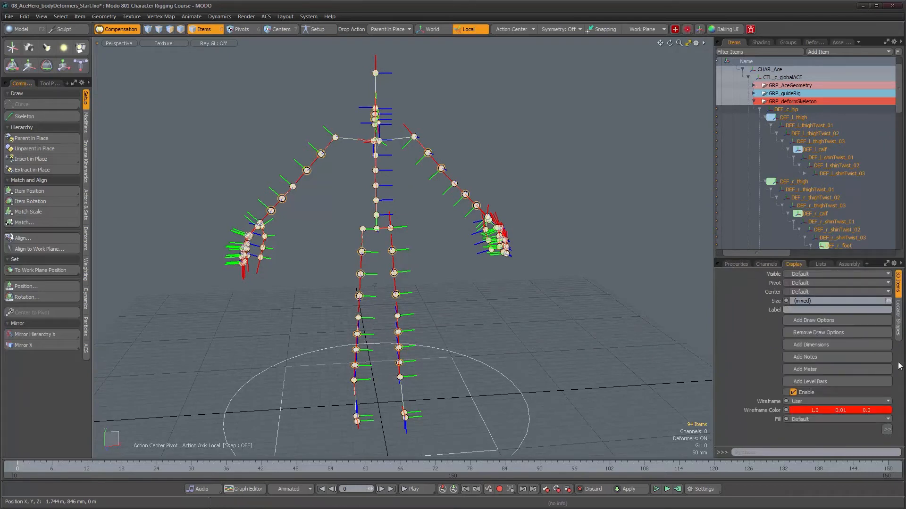
pyautogui.click(898, 317)
pyautogui.click(802, 414)
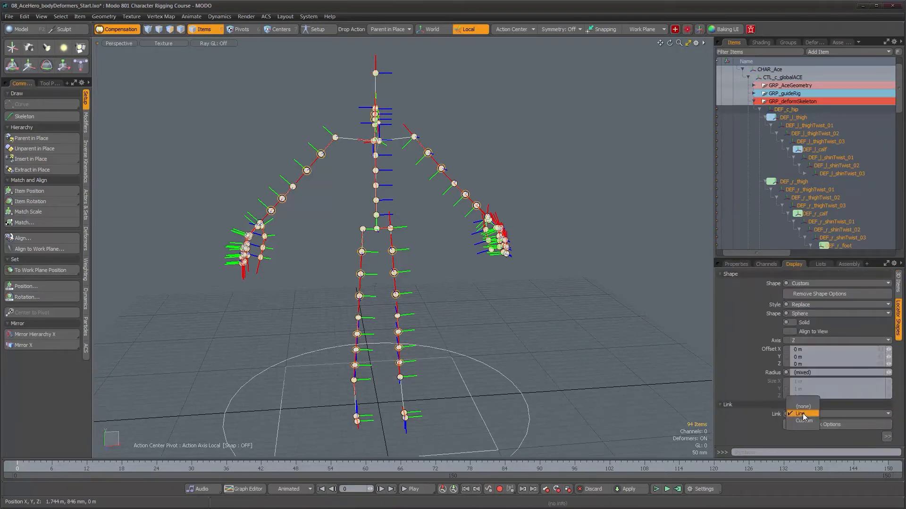
pyautogui.click(803, 406)
pyautogui.keyDown('alt'); pyautogui.moveTo(441, 288); pyautogui.dragTo(551, 288); pyautogui.keyUp('alt')
pyautogui.keyDown('alt'); pyautogui.moveTo(457, 253); pyautogui.dragTo(442, 229, button='right'); pyautogui.keyUp('alt')
pyautogui.keyDown('alt'); pyautogui.moveTo(442, 228); pyautogui.dragTo(315, 256); pyautogui.keyUp('alt')
pyautogui.keyDown('alt'); pyautogui.moveTo(471, 199); pyautogui.dragTo(416, 226); pyautogui.keyUp('alt')
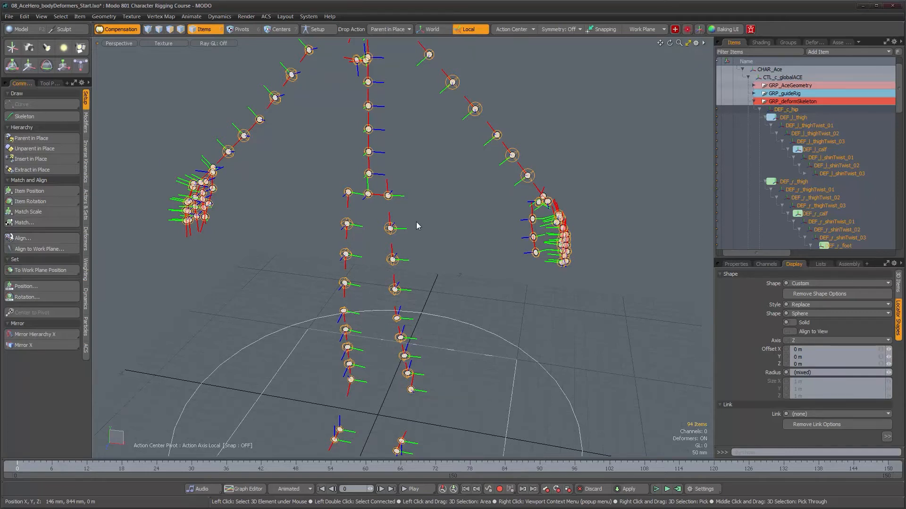
pyautogui.keyDown('alt'); pyautogui.moveTo(416, 226); pyautogui.dragTo(472, 274); pyautogui.keyUp('alt')
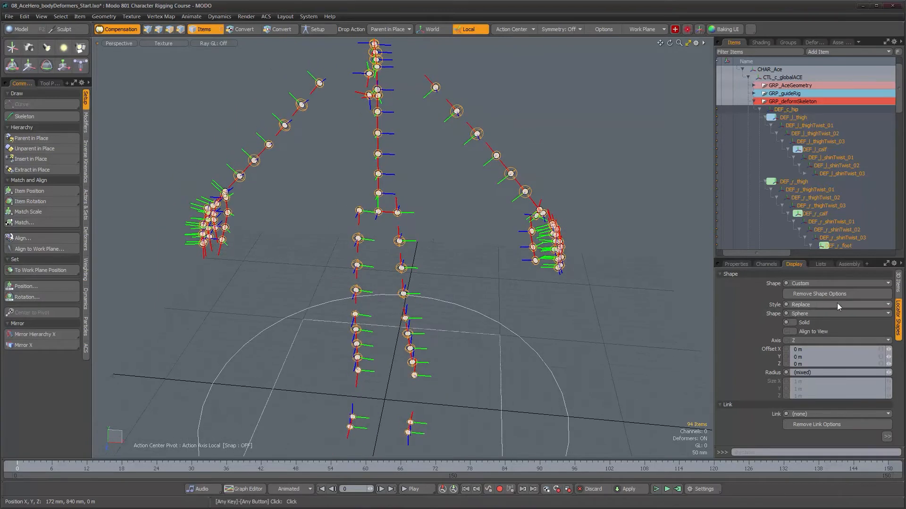
# - Adjust the shared red user wireframe color in the draw options of all selected deform joints and deselect them
pyautogui.click(897, 282)
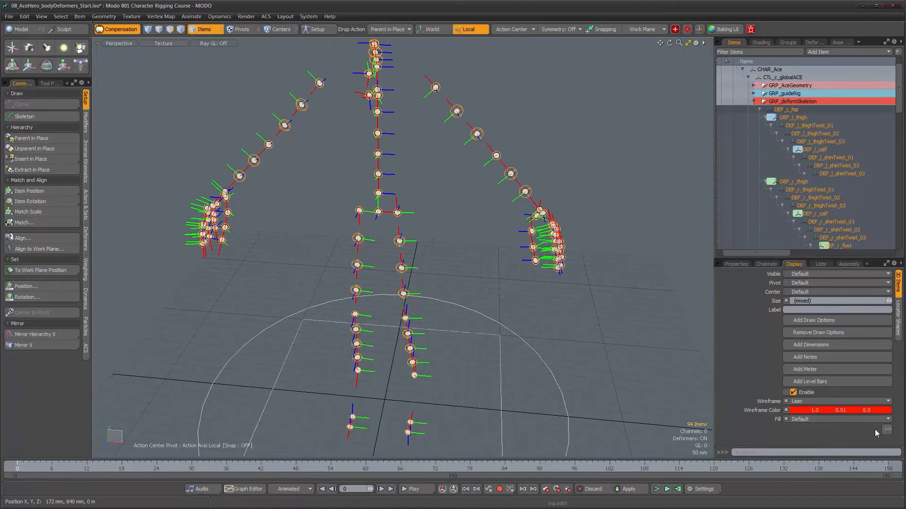
pyautogui.moveTo(826, 258); pyautogui.dragTo(826, 235)
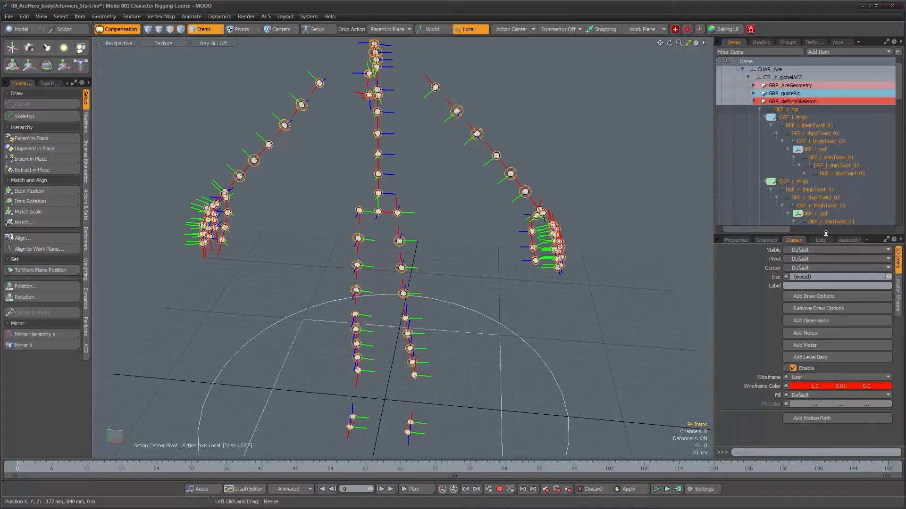
pyautogui.click(816, 389)
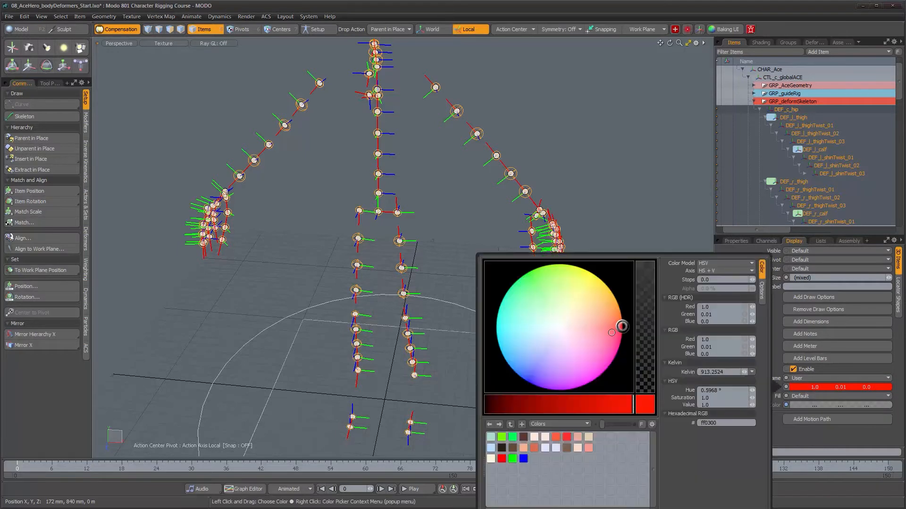
pyautogui.click(620, 327)
pyautogui.moveTo(620, 326); pyautogui.dragTo(623, 324)
pyautogui.click(634, 194)
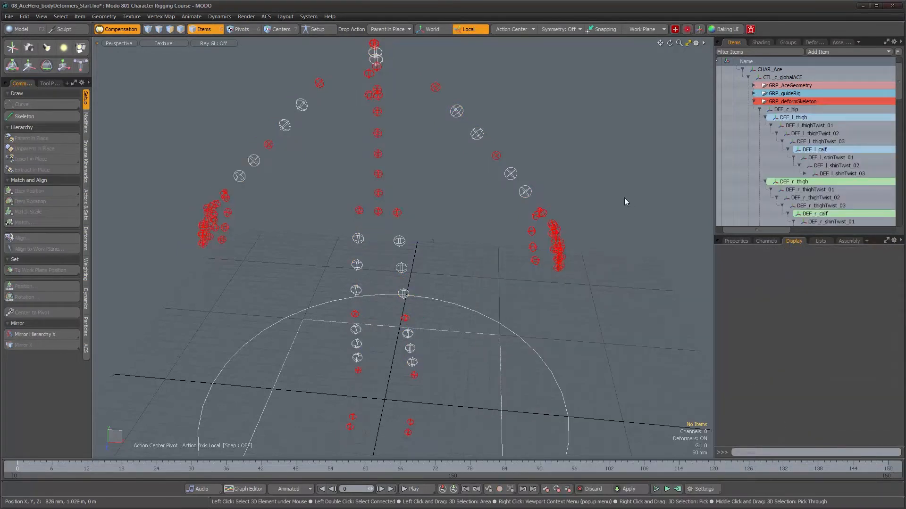
# - Select the upper and lower arm twist joints of both arms together with the two neck twist joints
pyautogui.click(525, 192)
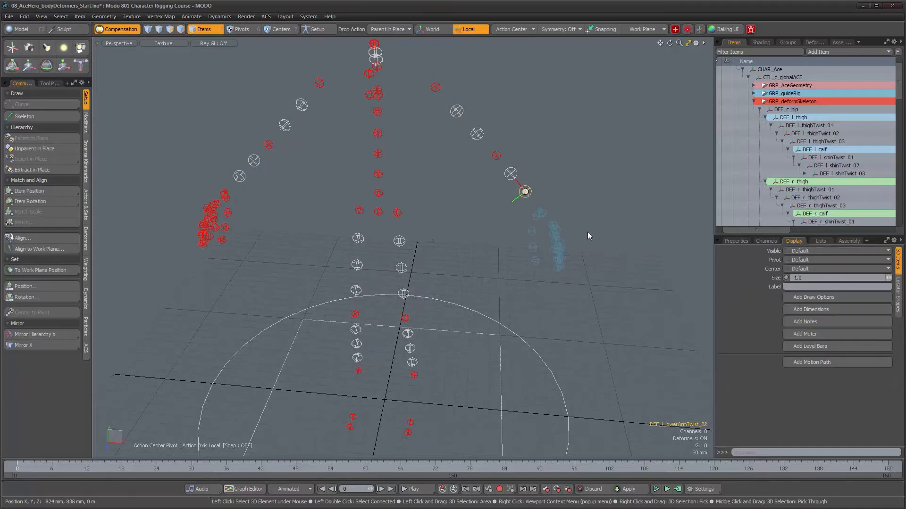
pyautogui.keyDown('alt'); pyautogui.moveTo(535, 242); pyautogui.dragTo(535, 232); pyautogui.keyUp('alt')
pyautogui.keyDown('shift'); pyautogui.click(509, 172); pyautogui.keyUp('shift')
pyautogui.keyDown('shift'); pyautogui.click(476, 132); pyautogui.keyUp('shift')
pyautogui.keyDown('shift'); pyautogui.click(456, 110); pyautogui.keyUp('shift')
pyautogui.keyDown('shift'); pyautogui.click(305, 107); pyautogui.keyUp('shift')
pyautogui.keyDown('shift'); pyautogui.click(257, 162); pyautogui.keyUp('shift')
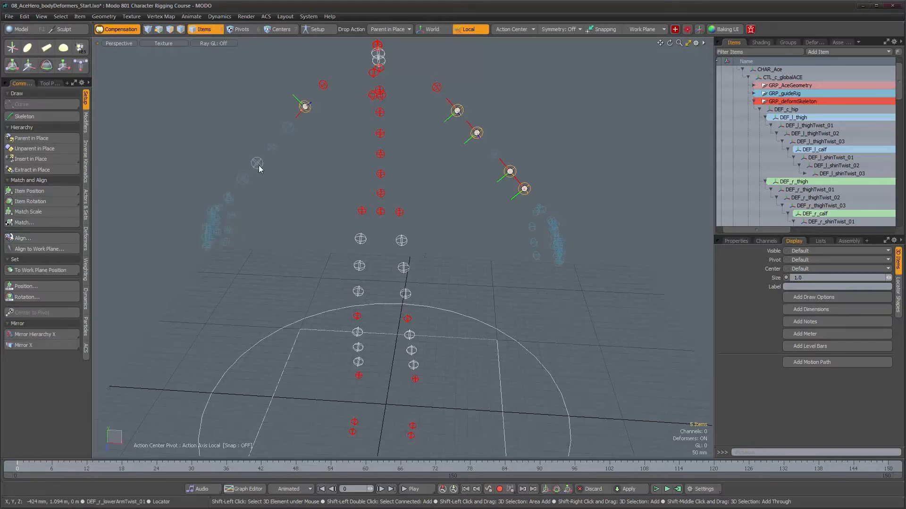
pyautogui.keyDown('shift'); pyautogui.click(243, 179); pyautogui.keyUp('shift')
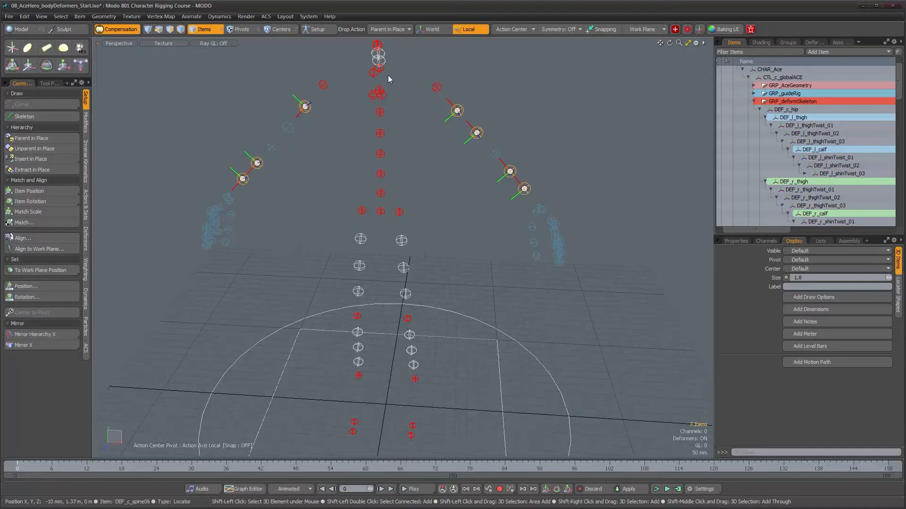
pyautogui.keyDown('shift'); pyautogui.click(288, 127); pyautogui.keyUp('shift')
pyautogui.keyDown('shift'); pyautogui.click(379, 61); pyautogui.keyUp('shift')
pyautogui.keyDown('shift'); pyautogui.click(378, 53); pyautogui.keyUp('shift')
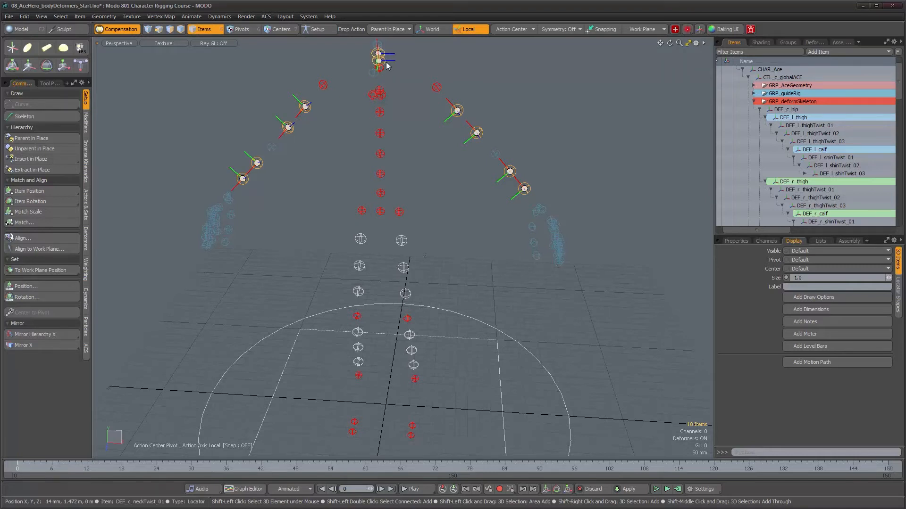
# - Add the three thigh twist joints of both legs to the selection
pyautogui.keyDown('shift'); pyautogui.click(402, 241); pyautogui.keyUp('shift')
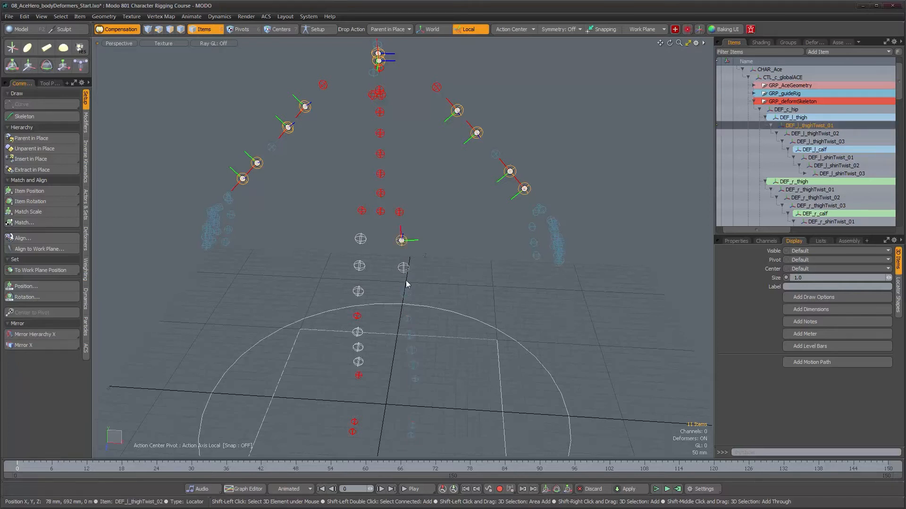
pyautogui.keyDown('shift'); pyautogui.click(403, 267); pyautogui.keyUp('shift')
pyautogui.keyDown('shift'); pyautogui.click(405, 293); pyautogui.keyUp('shift')
pyautogui.keyDown('shift'); pyautogui.click(358, 291); pyautogui.keyUp('shift')
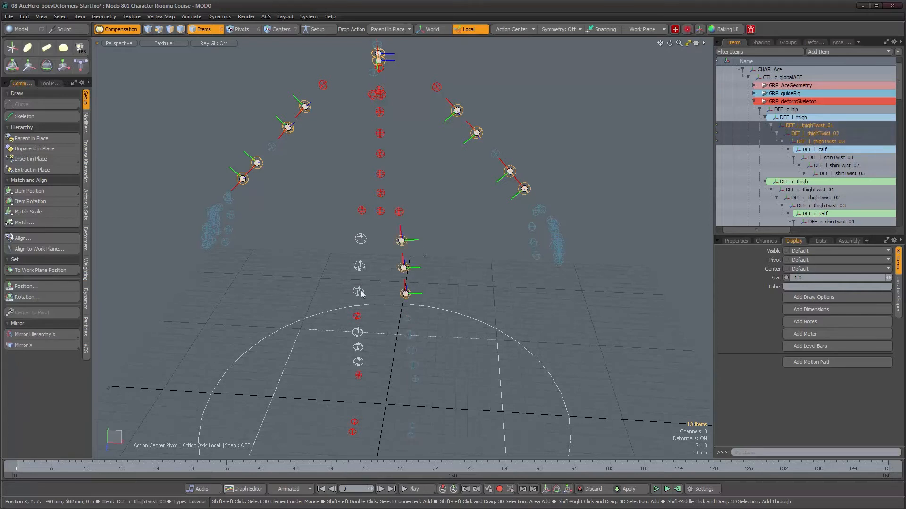
pyautogui.keyDown('shift'); pyautogui.click(359, 266); pyautogui.keyUp('shift')
pyautogui.keyDown('shift'); pyautogui.click(360, 239); pyautogui.keyUp('shift')
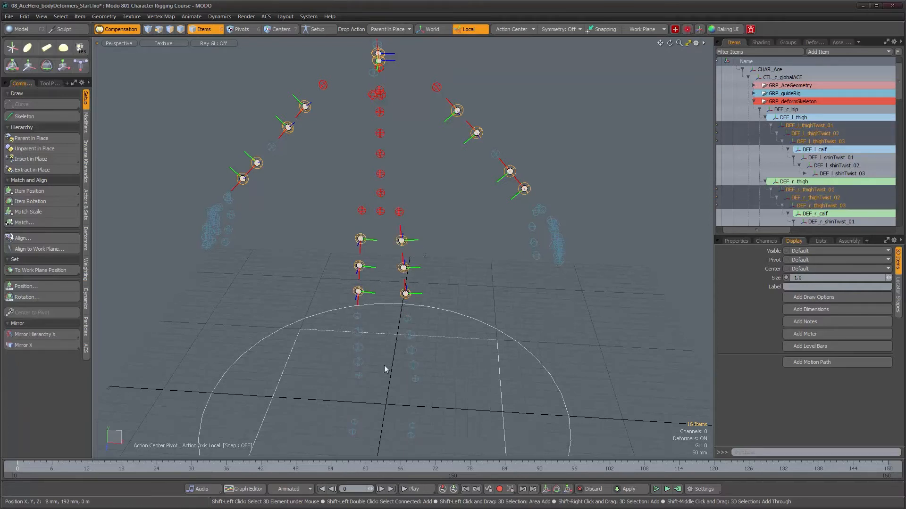
# - Add the three shin twist joints of both legs to the selection, keeping CTL_c_globalACE out of it
pyautogui.keyDown('shift'); pyautogui.click(358, 333); pyautogui.keyUp('shift')
pyautogui.keyDown('shift'); pyautogui.click(359, 348); pyautogui.keyUp('shift')
pyautogui.keyDown('shift'); pyautogui.click(358, 362); pyautogui.keyUp('shift')
pyautogui.keyDown('shift'); pyautogui.click(413, 364); pyautogui.keyUp('shift')
pyautogui.keyDown('shift'); pyautogui.click(415, 335); pyautogui.keyUp('shift')
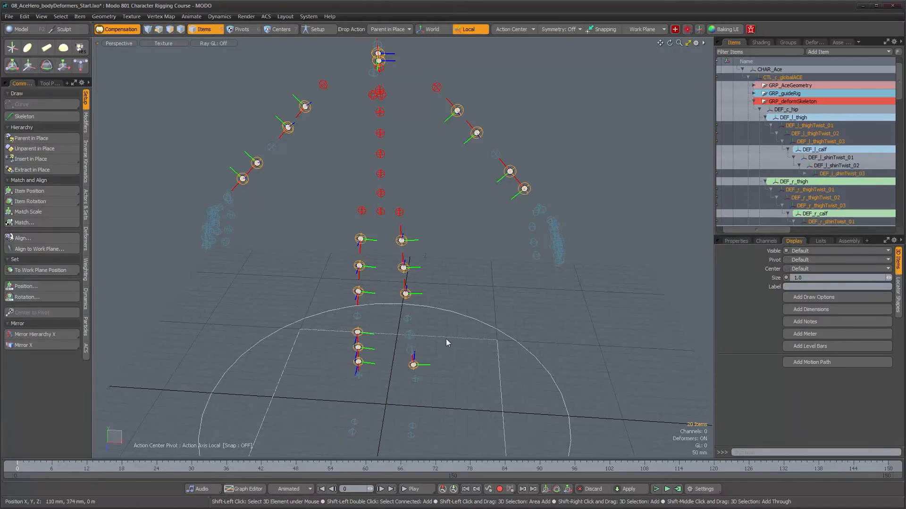
pyautogui.keyDown('alt'); pyautogui.moveTo(441, 339); pyautogui.dragTo(428, 334); pyautogui.keyUp('alt')
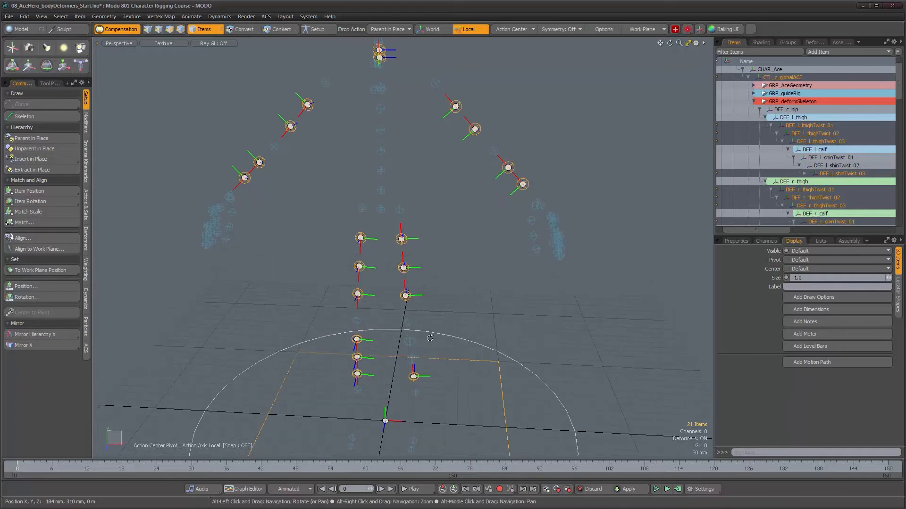
pyautogui.keyDown('ctrl'); pyautogui.click(429, 338); pyautogui.keyUp('ctrl')
pyautogui.keyDown('shift'); pyautogui.click(412, 359); pyautogui.keyUp('shift')
pyautogui.keyDown('shift'); pyautogui.click(412, 347); pyautogui.keyUp('shift')
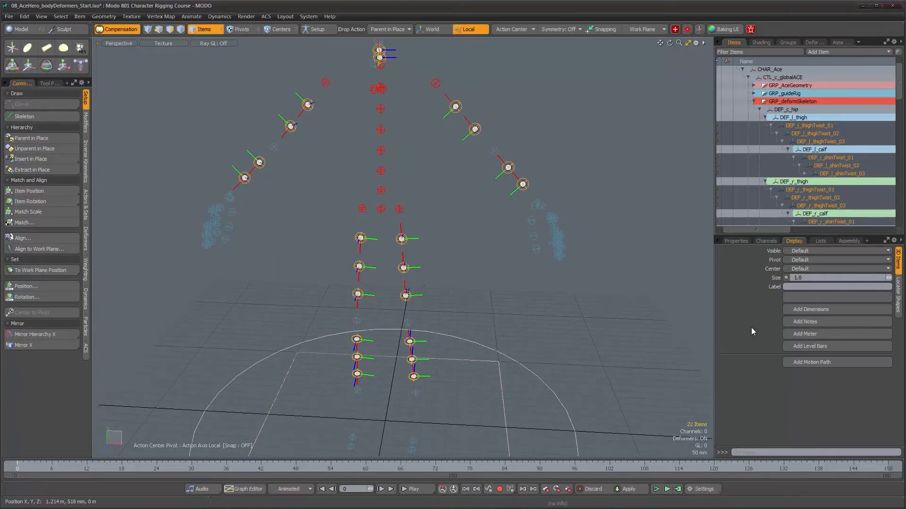
# - Add draw options to the selected twist joints and set their Fill to User with an orange-red color of 1.0, 0.07, 0.0
pyautogui.click(830, 299)
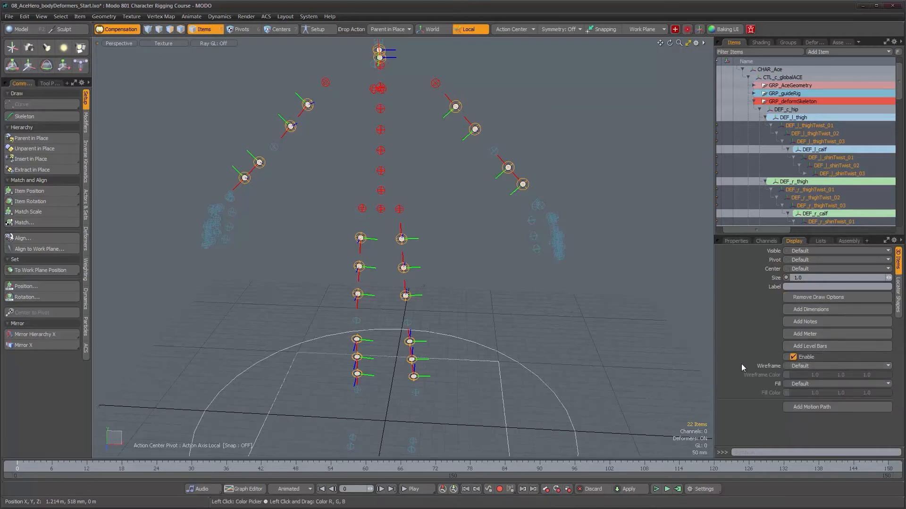
pyautogui.click(814, 384)
pyautogui.click(802, 392)
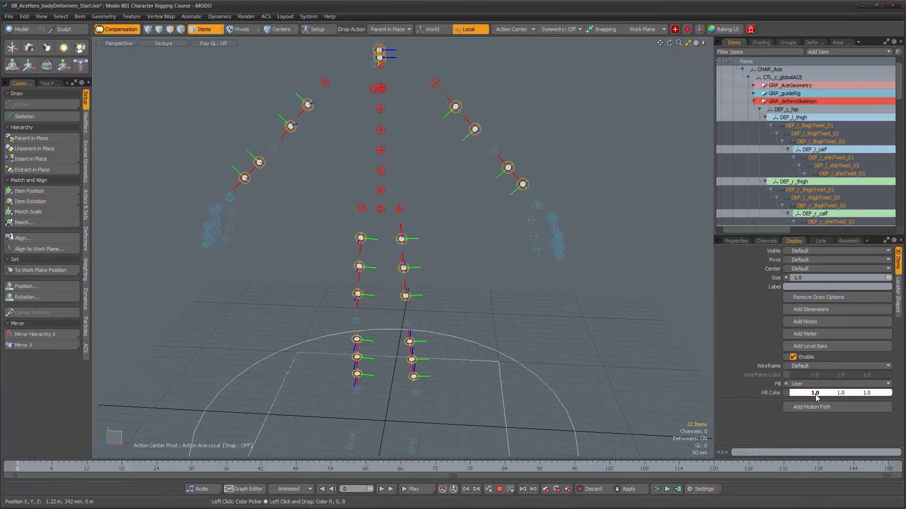
pyautogui.click(808, 393)
pyautogui.moveTo(605, 328); pyautogui.dragTo(623, 327)
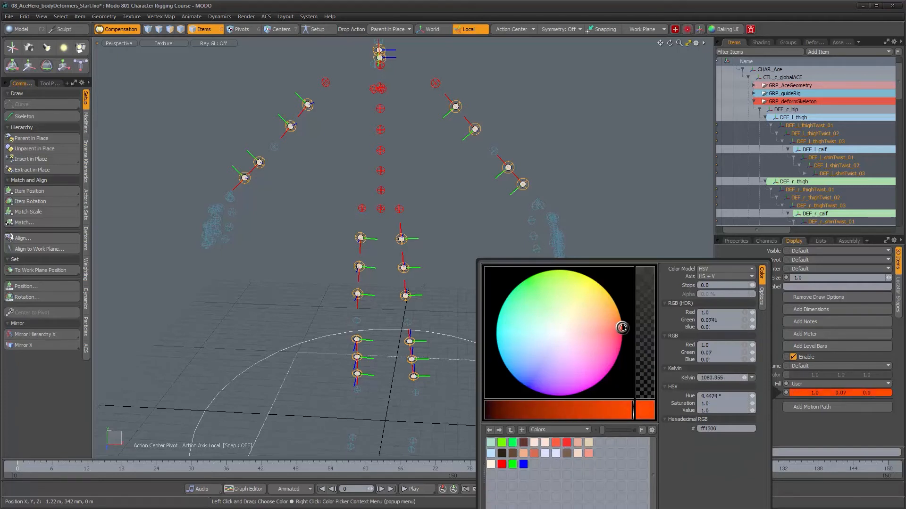
pyautogui.click(619, 203)
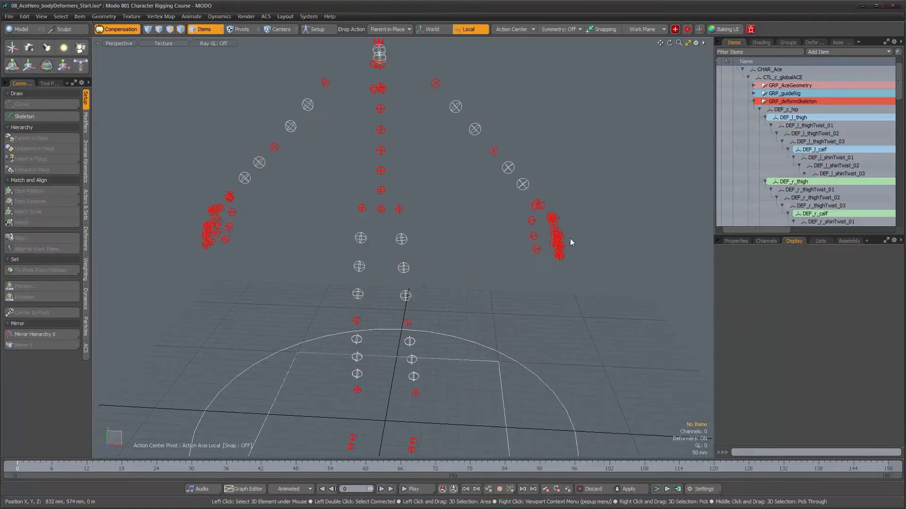
# - Restore the twist joint selection and set its Wireframe to User with an orange-red color of 1.0, 0.1, 0.0
pyautogui.click(404, 268)
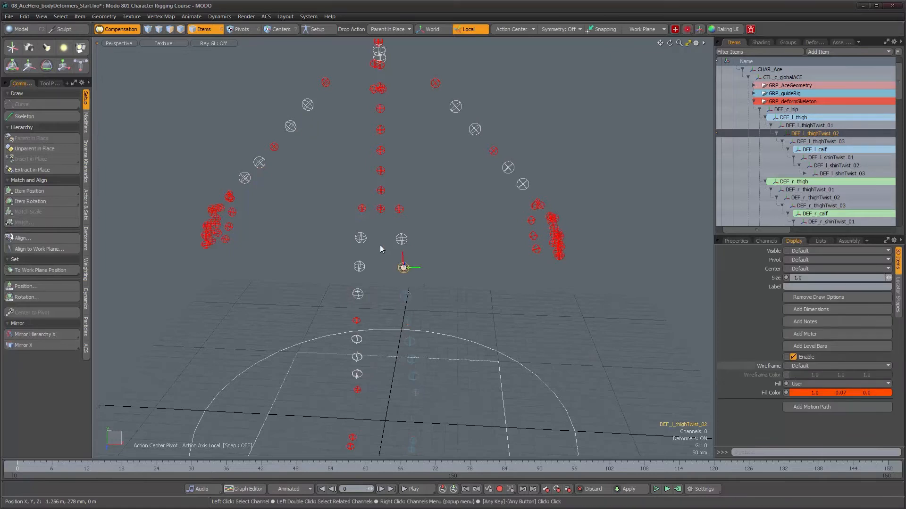
pyautogui.hotkey('ctrl', 'z')
pyautogui.hotkey('ctrl', 'z')
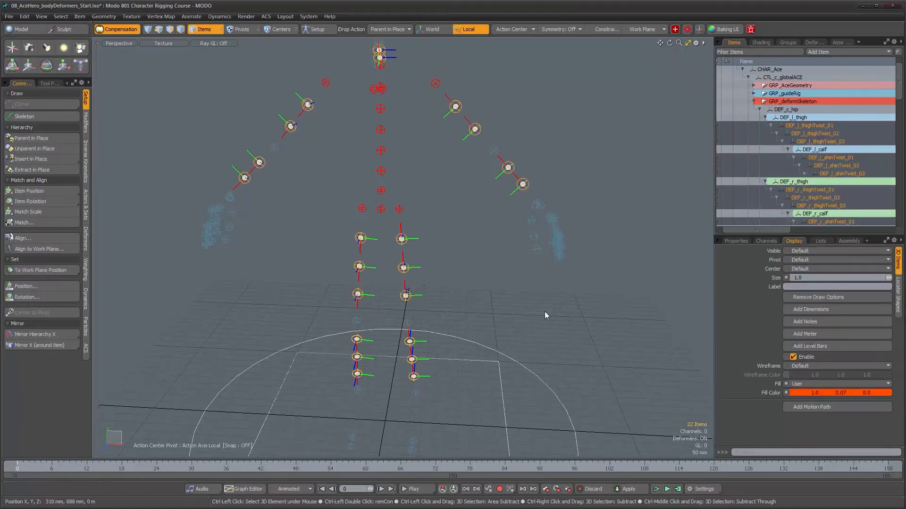
pyautogui.click(812, 366)
pyautogui.click(811, 372)
pyautogui.click(816, 375)
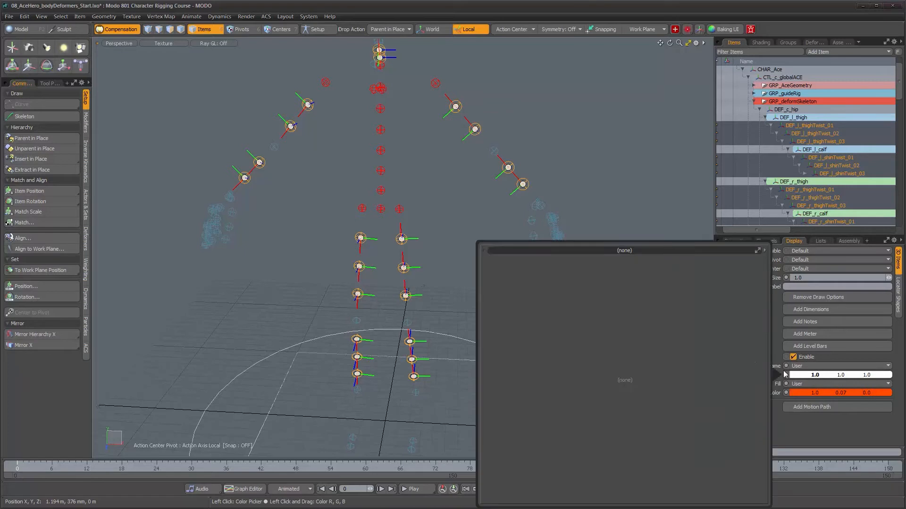
pyautogui.click(622, 308)
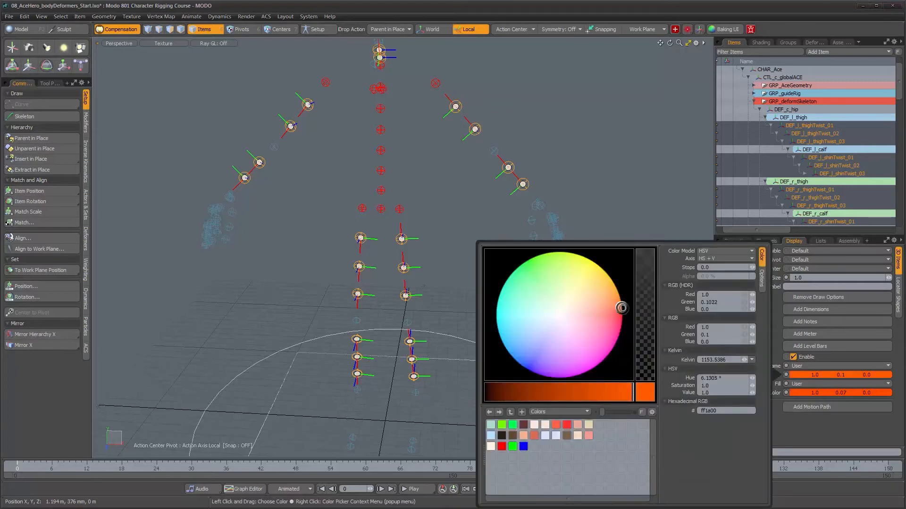
pyautogui.click(624, 204)
# - Examine the recolored deform skeleton from several angles, along with the visibility column and upper part of the item hierarchy
pyautogui.keyDown('alt'); pyautogui.moveTo(462, 293); pyautogui.dragTo(427, 296); pyautogui.keyUp('alt')
pyautogui.keyDown('alt'); pyautogui.moveTo(427, 296); pyautogui.dragTo(416, 295, button='right'); pyautogui.keyUp('alt')
pyautogui.keyDown('alt'); pyautogui.moveTo(416, 296); pyautogui.dragTo(500, 282); pyautogui.keyUp('alt')
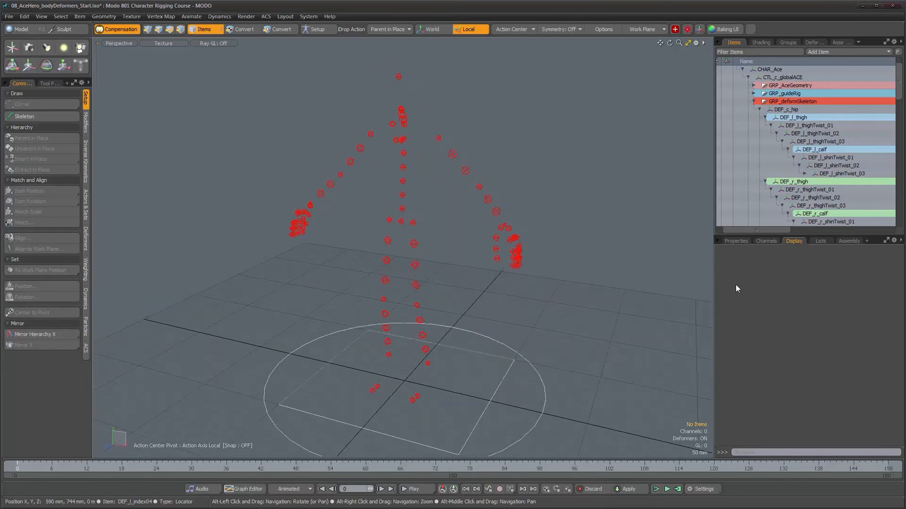
pyautogui.moveTo(768, 230); pyautogui.dragTo(749, 230)
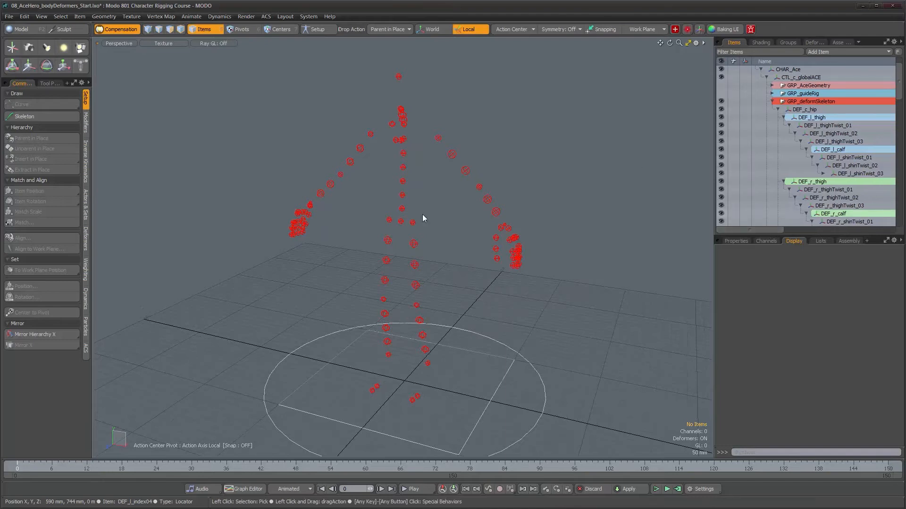
pyautogui.moveTo(425, 205)
pyautogui.keyDown('alt'); pyautogui.mouseDown()
pyautogui.moveTo(535, 202)
pyautogui.moveTo(437, 209)
pyautogui.mouseUp(); pyautogui.keyUp('alt')
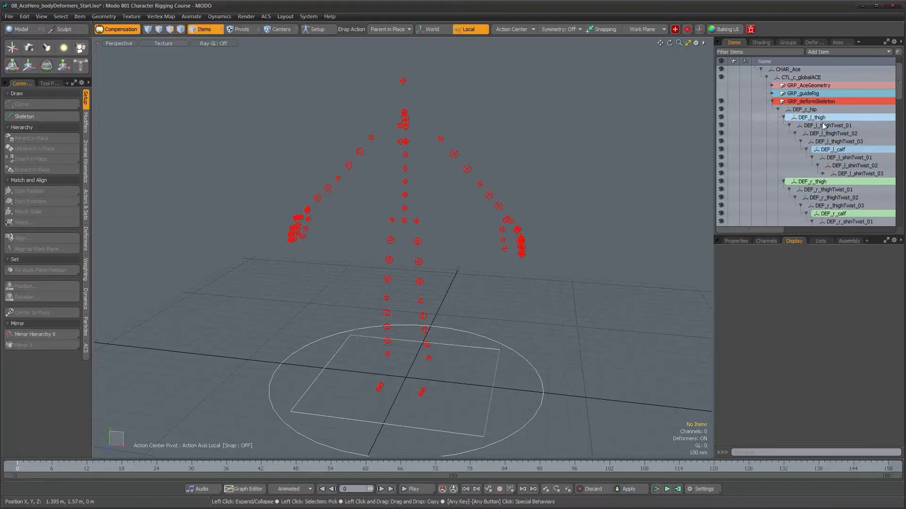
pyautogui.scroll(3, 887, 95)
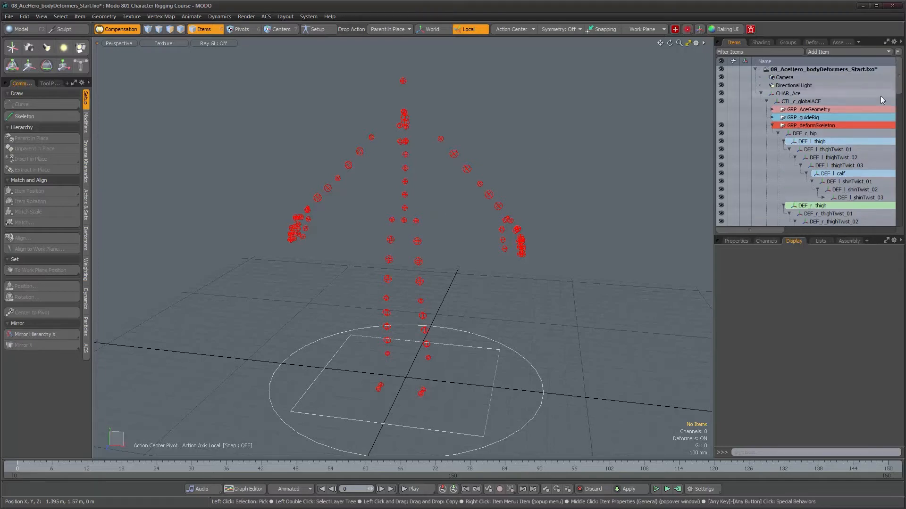
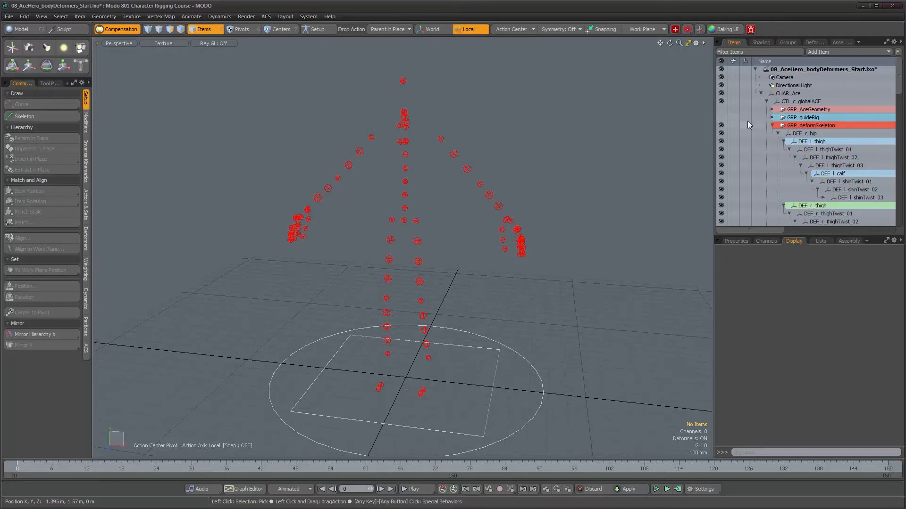
# - Examine the deform skeleton's joints from the front and both sides, with GRP_deformSkeleton selected and deselected
pyautogui.keyDown('alt'); pyautogui.moveTo(404, 238); pyautogui.dragTo(512, 219); pyautogui.keyUp('alt')
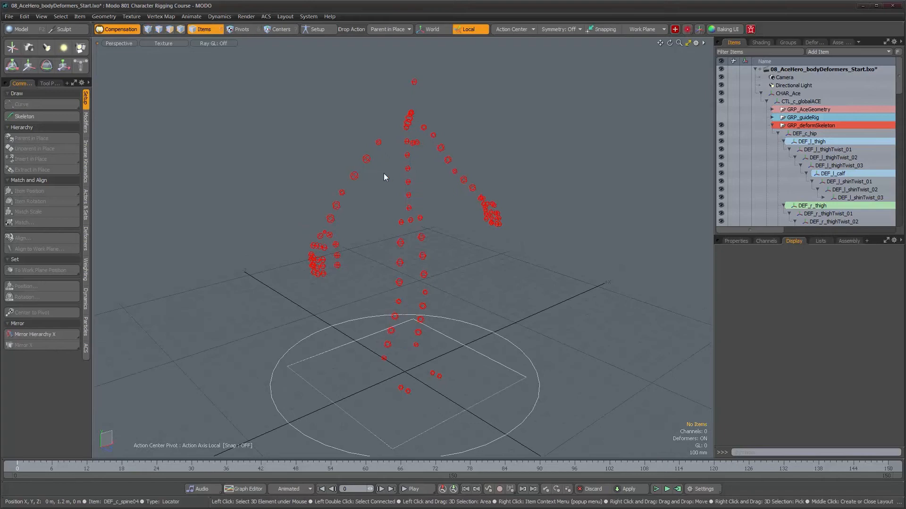
pyautogui.keyDown('alt'); pyautogui.moveTo(581, 194); pyautogui.dragTo(420, 226); pyautogui.keyUp('alt')
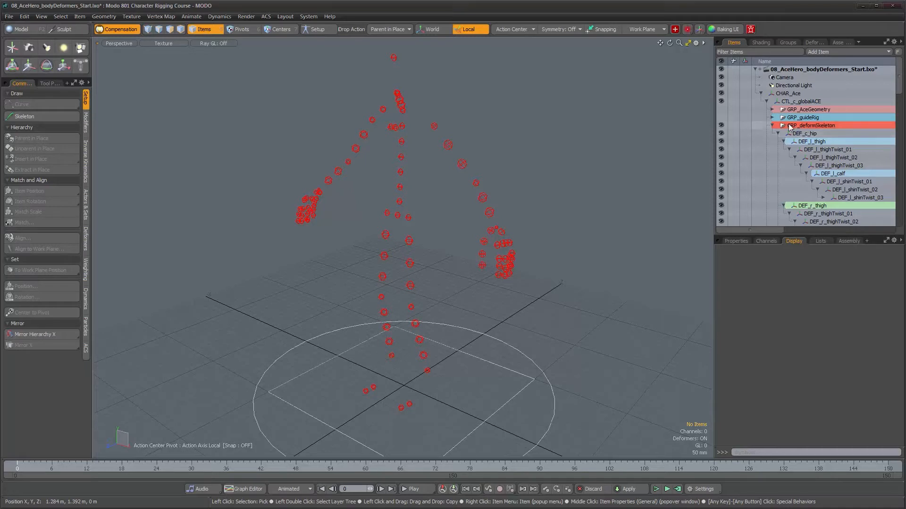
pyautogui.click(792, 126)
pyautogui.keyDown('alt'); pyautogui.moveTo(401, 218); pyautogui.dragTo(429, 222); pyautogui.keyUp('alt')
pyautogui.keyDown('alt'); pyautogui.moveTo(429, 222); pyautogui.dragTo(426, 226, button='right'); pyautogui.keyUp('alt')
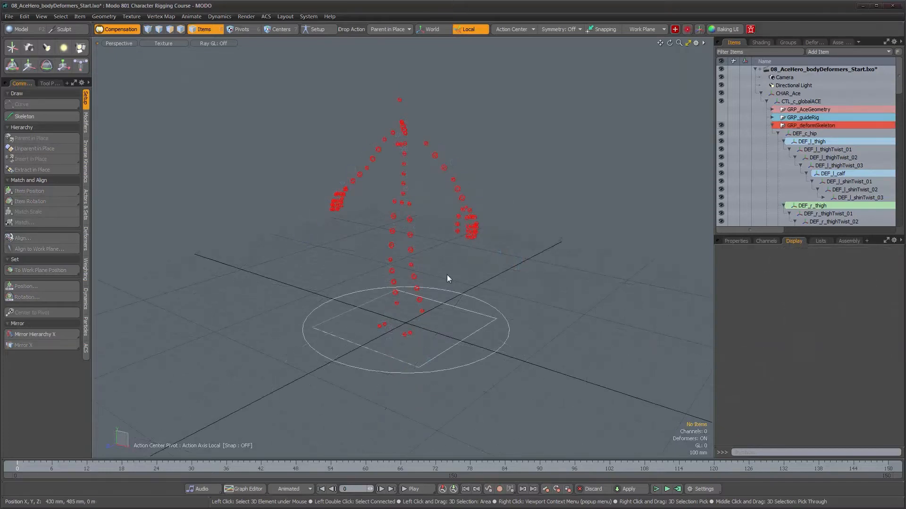
pyautogui.keyDown('alt'); pyautogui.moveTo(447, 278); pyautogui.dragTo(373, 236); pyautogui.keyUp('alt')
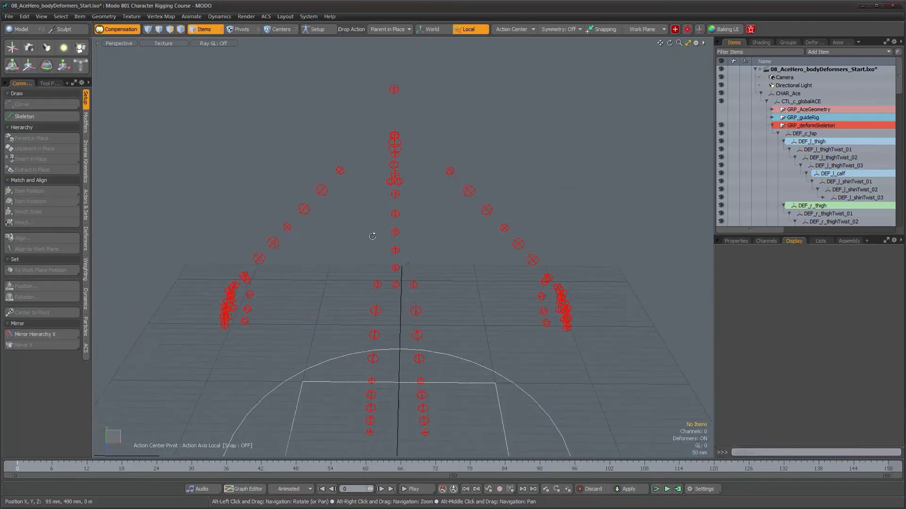
pyautogui.keyDown('alt'); pyautogui.moveTo(456, 223); pyautogui.dragTo(458, 257); pyautogui.keyUp('alt')
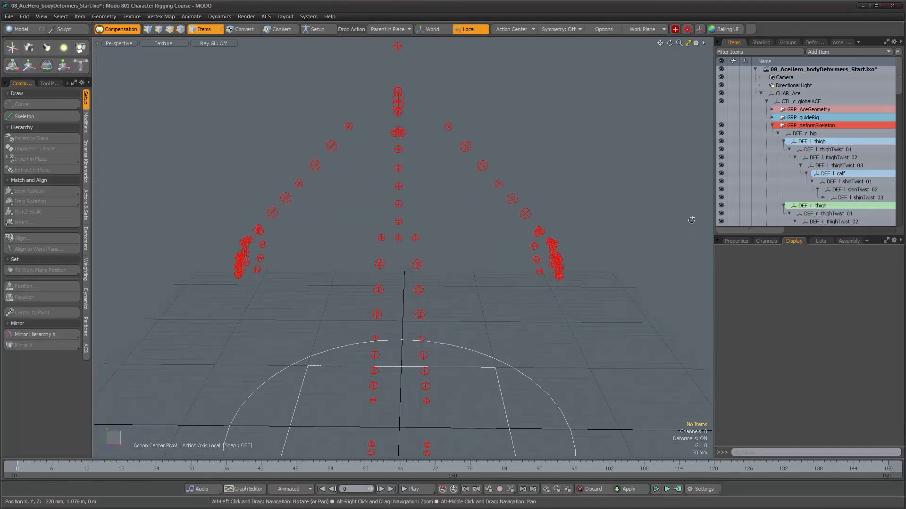
# - Collapse GRP_deformSkeleton and make the neck-head, leg, arm and torso rig groups visible
pyautogui.click(773, 126)
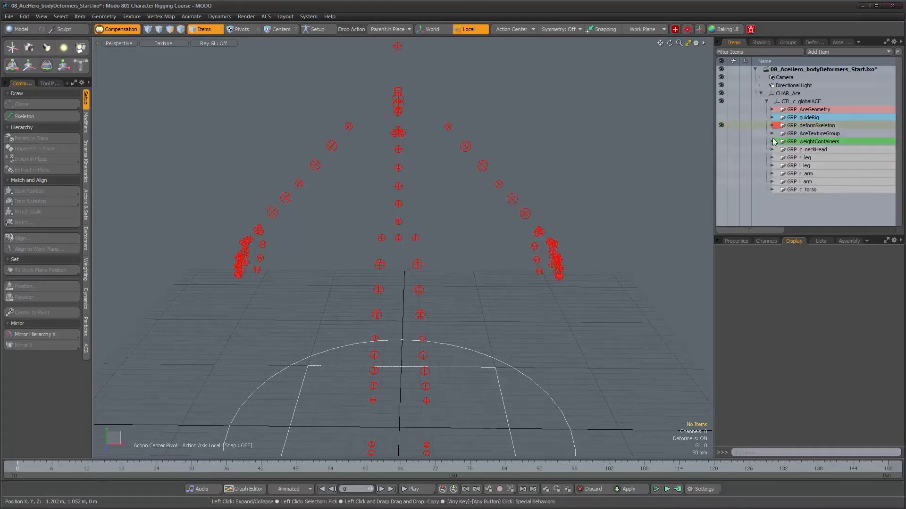
pyautogui.moveTo(720, 149); pyautogui.dragTo(720, 191)
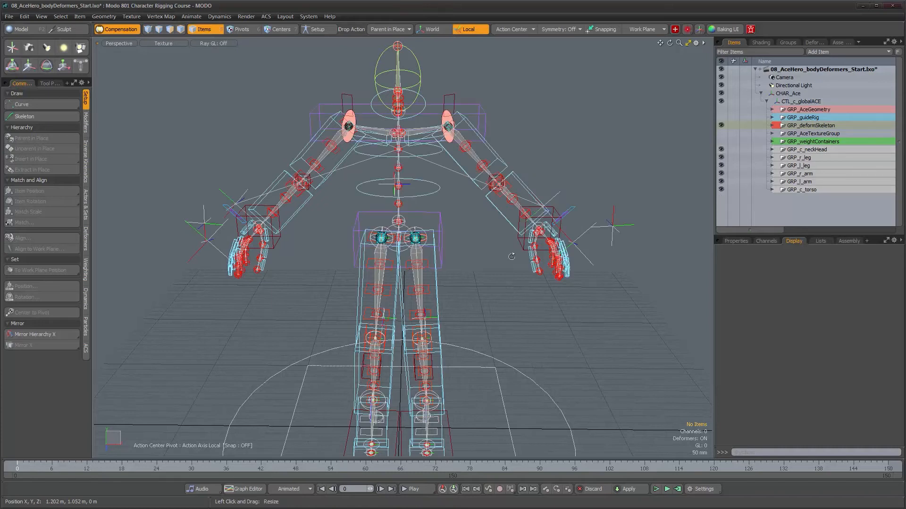
pyautogui.keyDown('alt'); pyautogui.moveTo(512, 256); pyautogui.dragTo(521, 252); pyautogui.keyUp('alt')
pyautogui.keyDown('alt'); pyautogui.keyDown('shift'); pyautogui.moveTo(467, 216); pyautogui.dragTo(510, 214); pyautogui.keyUp('shift'); pyautogui.keyUp('alt')
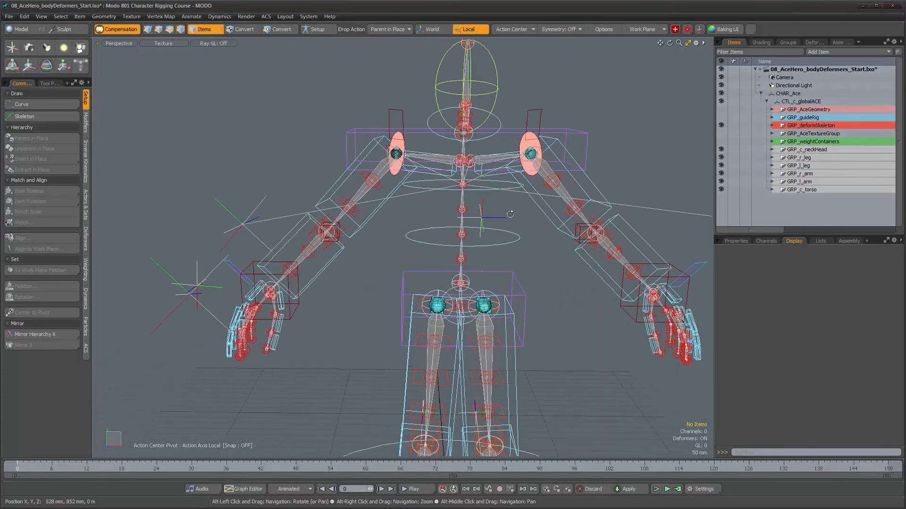
# - Expand GRP_c_neckHead down to its attach locator and hide GRP_c_neckHeadControls
pyautogui.click(771, 150)
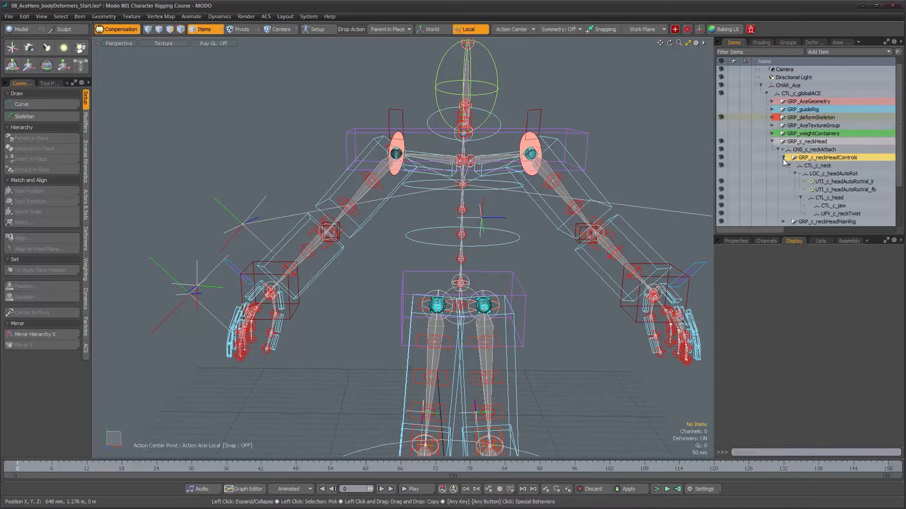
pyautogui.click(783, 158)
pyautogui.click(721, 165)
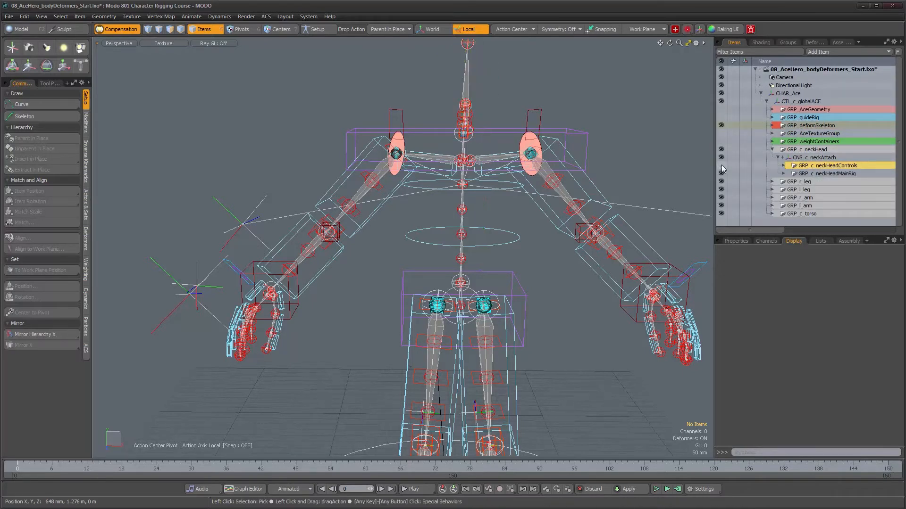
# - Expand GRP_r_leg and GRP_l_leg and hide the IK controls and IK foot rig groups of both legs
pyautogui.click(772, 182)
pyautogui.scroll(-1, 771, 189)
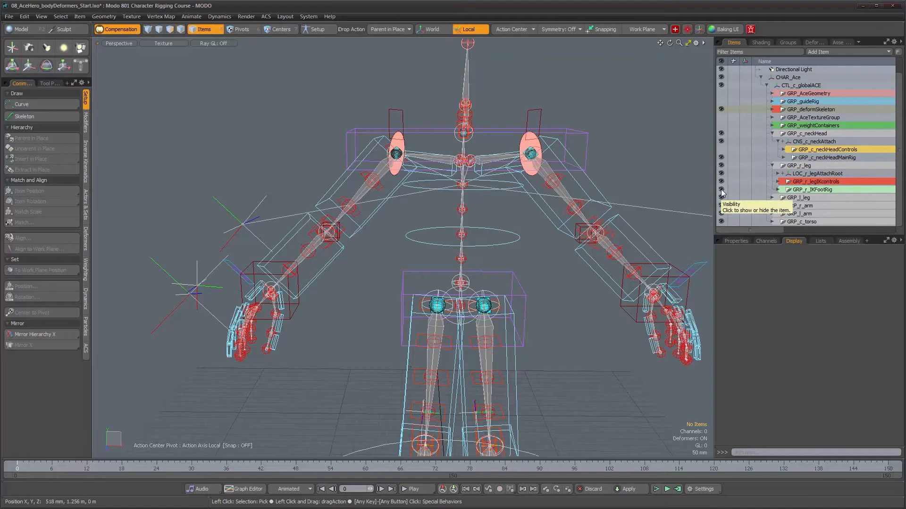
pyautogui.keyDown('alt'); pyautogui.moveTo(546, 313); pyautogui.dragTo(510, 243); pyautogui.keyUp('alt')
pyautogui.click(772, 198)
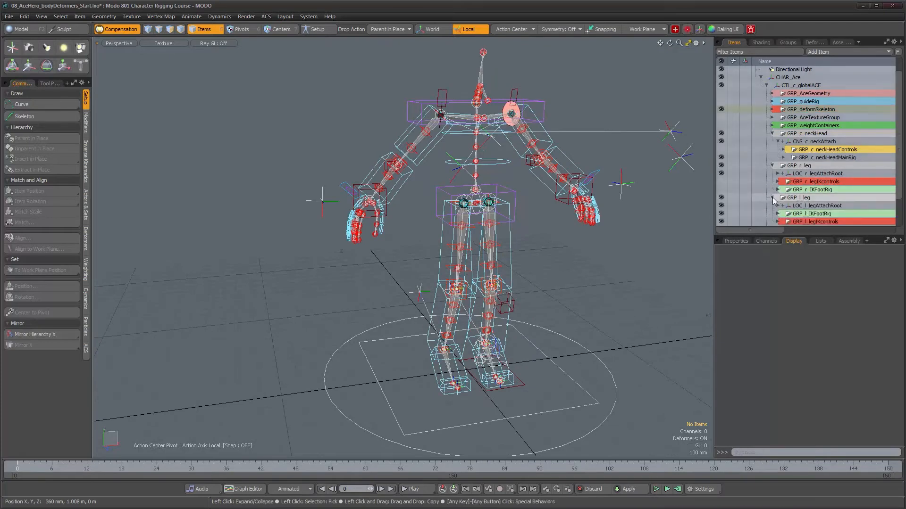
pyautogui.scroll(-1, 745, 195)
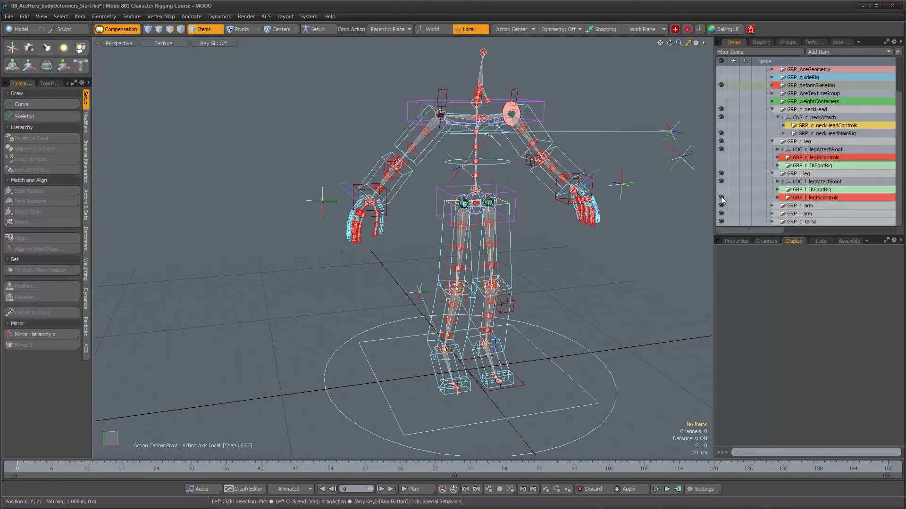
# - Expand GRP_r_arm and GRP_l_arm and hide the IK and FK control groups of both arms
pyautogui.click(772, 205)
pyautogui.scroll(-1, 783, 201)
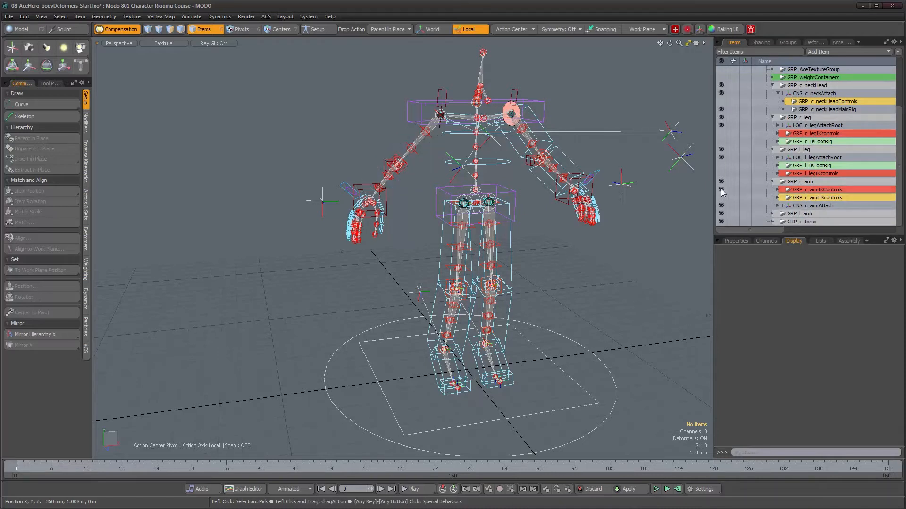
pyautogui.keyDown('alt'); pyautogui.moveTo(560, 195); pyautogui.dragTo(656, 194); pyautogui.keyUp('alt')
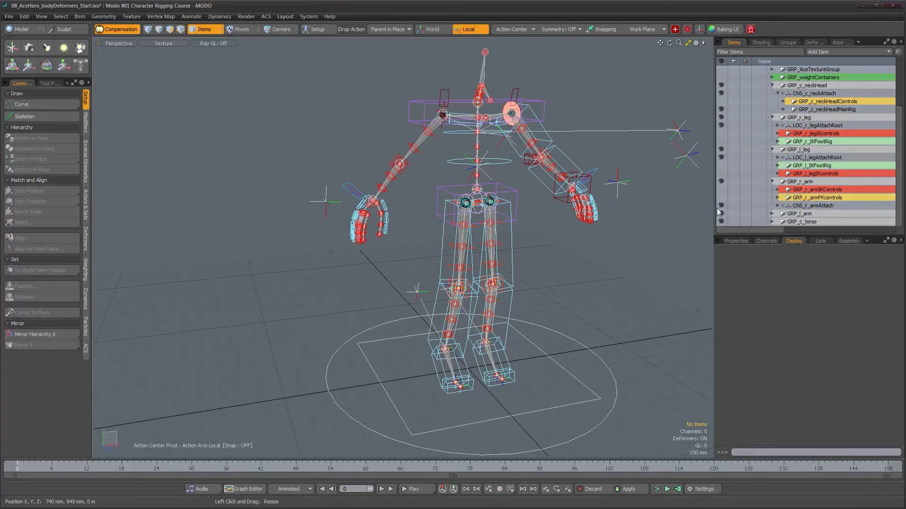
pyautogui.click(772, 214)
pyautogui.scroll(-1, 772, 213)
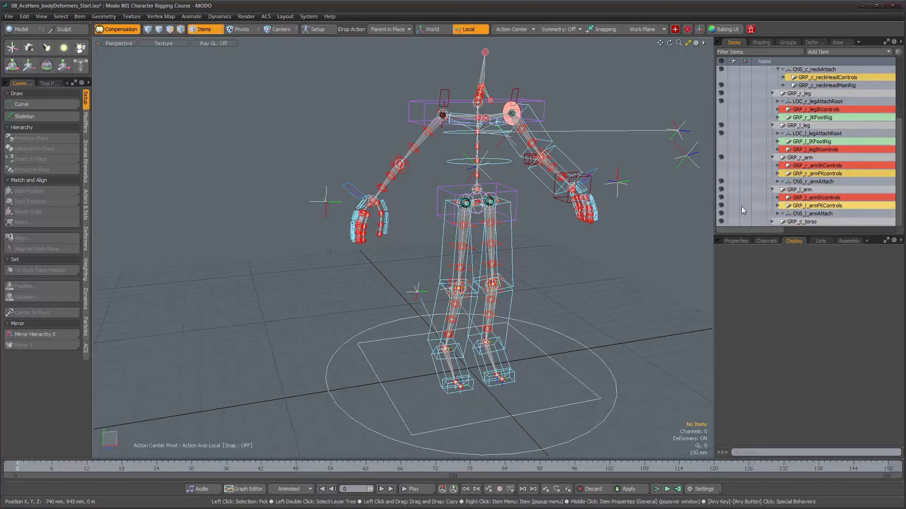
# - Expand GRP_c_torso and hide its spine controls, IK rig and deform locator groups, keeping GRP_c_spineJoints visible
pyautogui.click(772, 222)
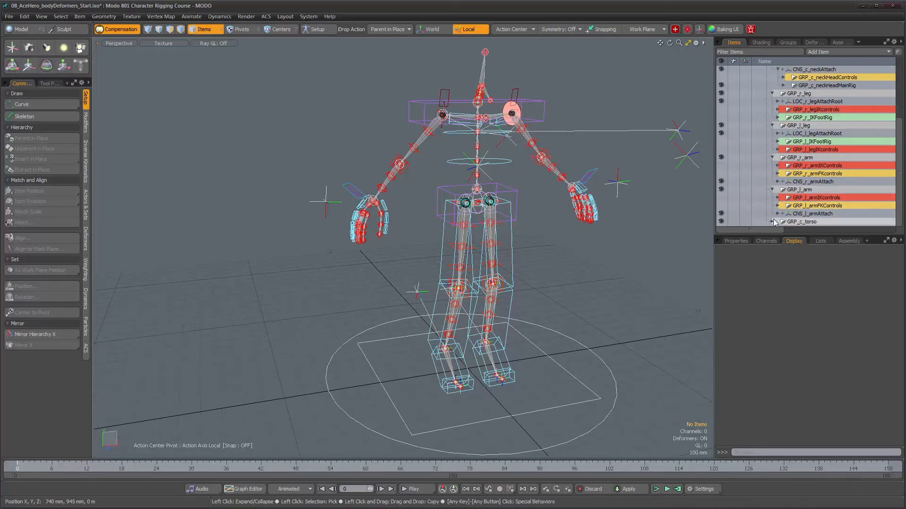
pyautogui.scroll(-2, 771, 221)
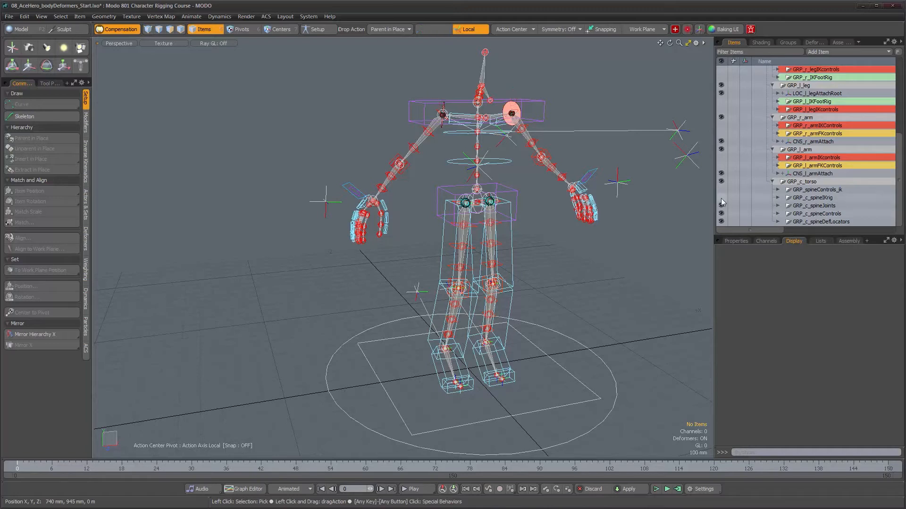
pyautogui.click(721, 214)
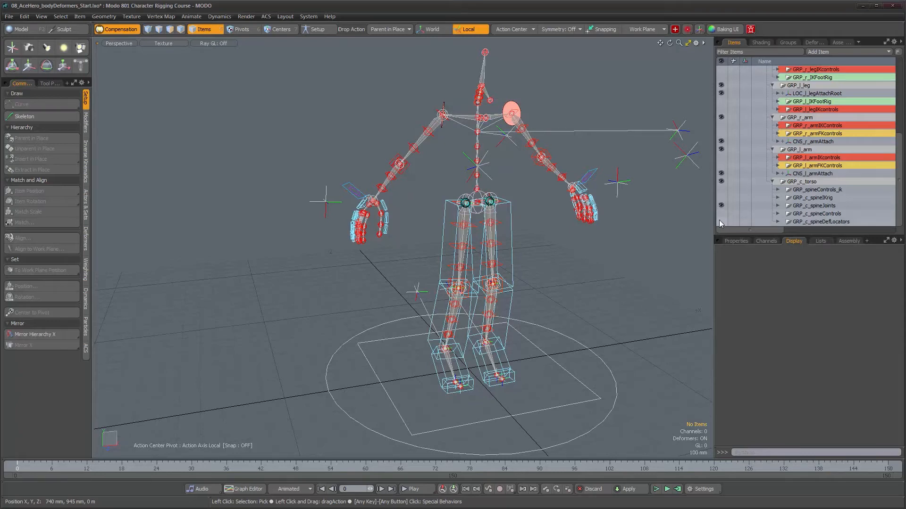
pyautogui.moveTo(528, 208)
pyautogui.keyDown('alt'); pyautogui.mouseDown()
pyautogui.moveTo(455, 189)
pyautogui.moveTo(401, 226)
pyautogui.moveTo(457, 220)
pyautogui.moveTo(415, 222)
pyautogui.moveTo(441, 211)
pyautogui.moveTo(515, 220)
pyautogui.mouseUp(); pyautogui.keyUp('alt')
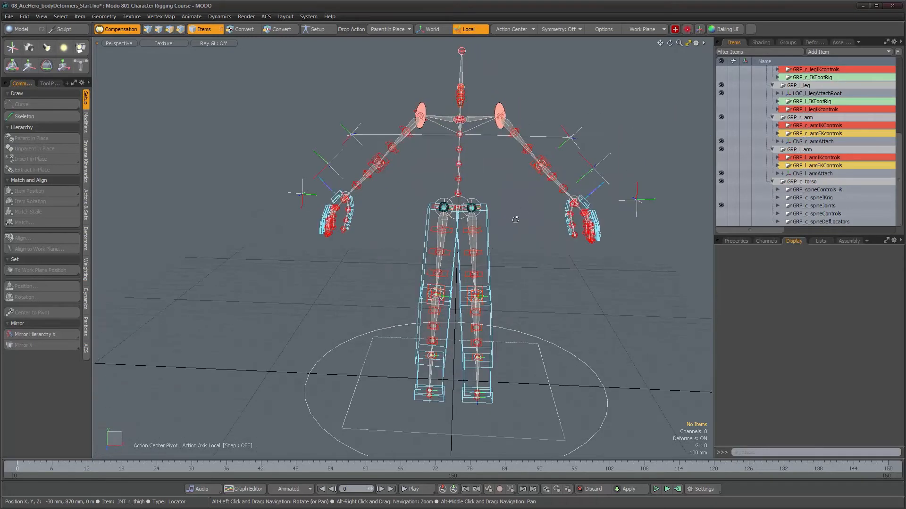
# - Identify the remaining left thigh FK joint and hide GRP_l_IKleg and GRP_l_FKleg inside LOC_l_legAttachRoot
pyautogui.click(489, 234)
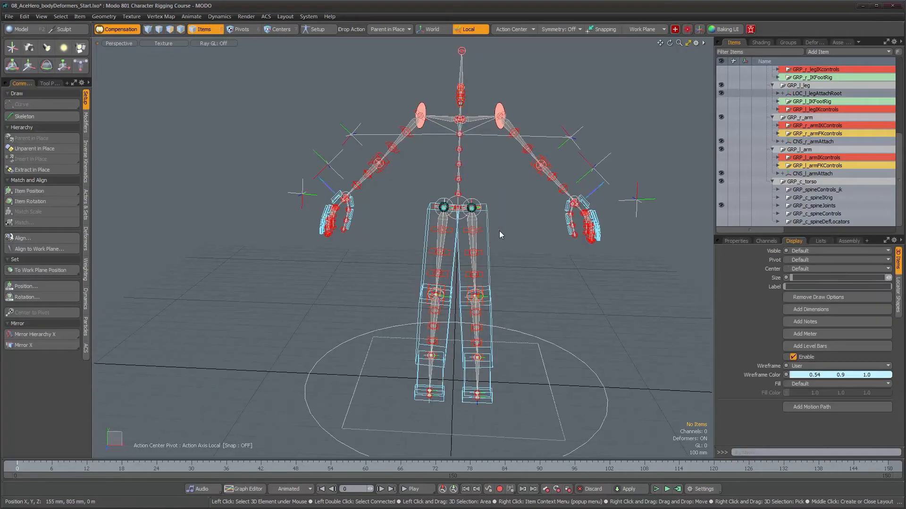
pyautogui.click(721, 93)
pyautogui.click(720, 93)
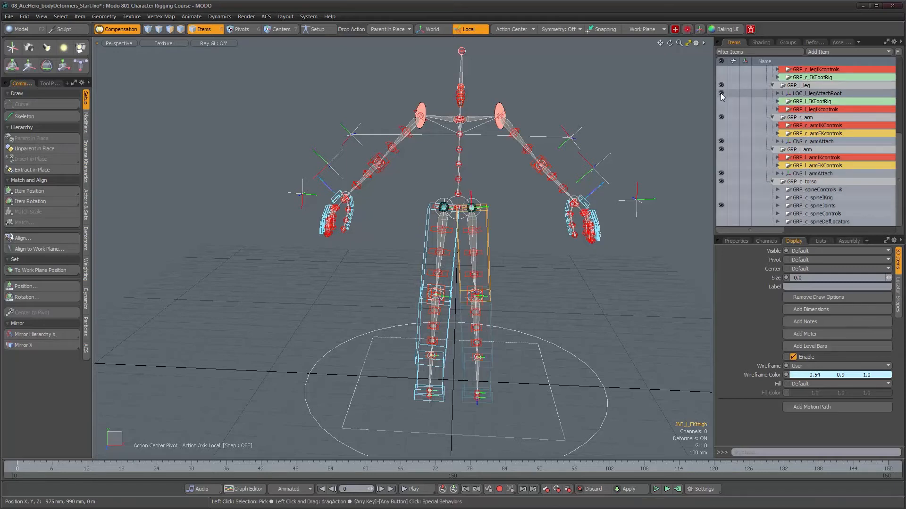
pyautogui.keyDown('alt'); pyautogui.moveTo(470, 273); pyautogui.dragTo(427, 275); pyautogui.keyUp('alt')
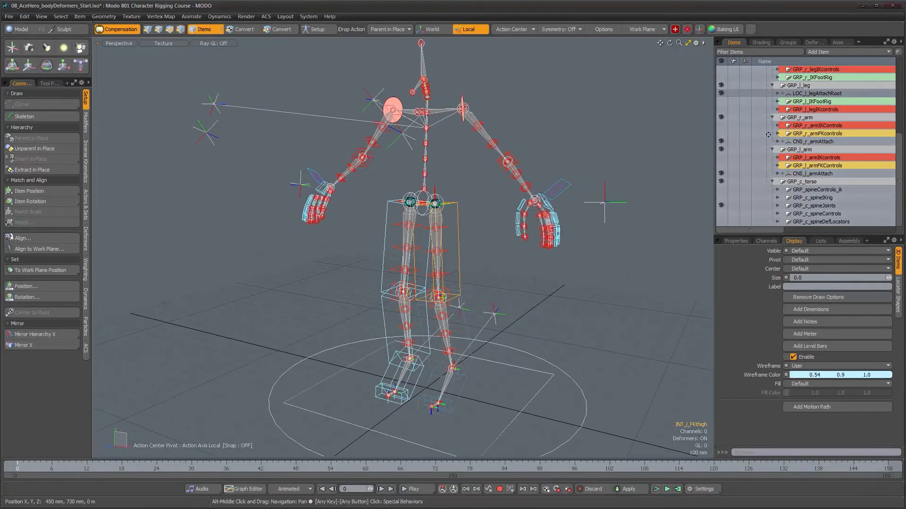
pyautogui.click(778, 94)
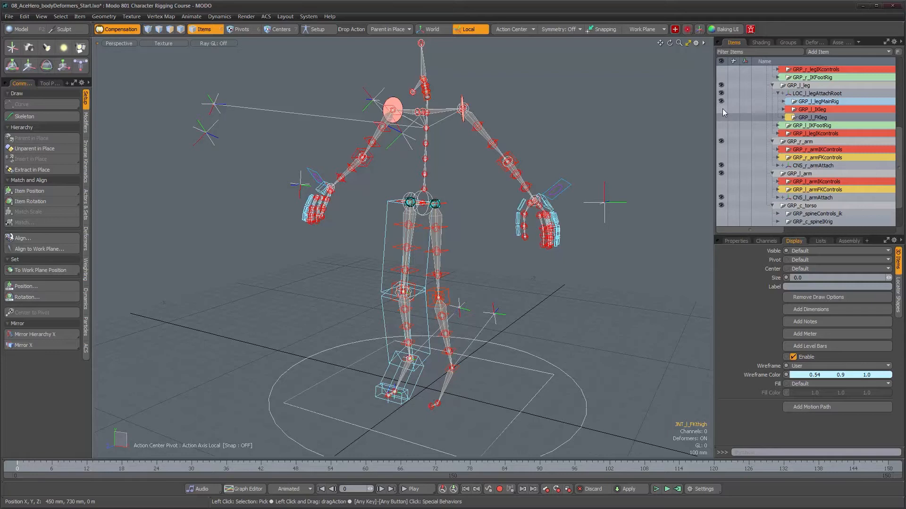
# - Expand LOC_r_legAttachRoot and hide GRP_r_FKleg and GRP_r_IKleg
pyautogui.scroll(2, 794, 152)
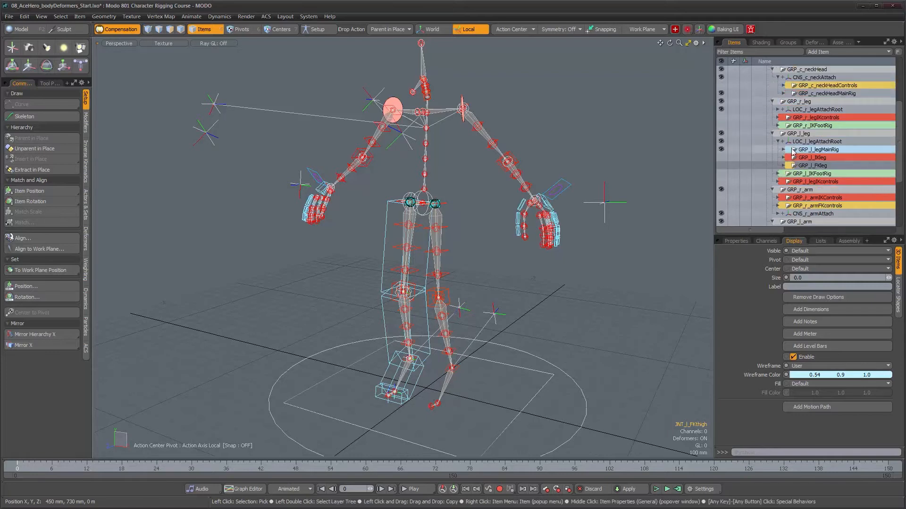
pyautogui.click(777, 109)
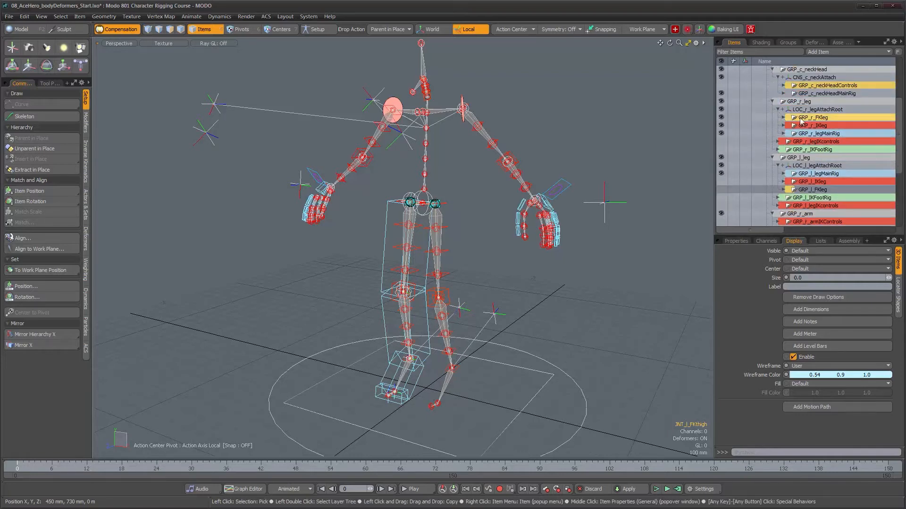
pyautogui.click(721, 117)
pyautogui.keyDown('alt'); pyautogui.moveTo(431, 257); pyautogui.dragTo(496, 256); pyautogui.keyUp('alt')
# - Pick the left pinky root control to locate its group, and hide GRP_l_handControls inside CNS_l_armAttach
pyautogui.scroll(2, 822, 123)
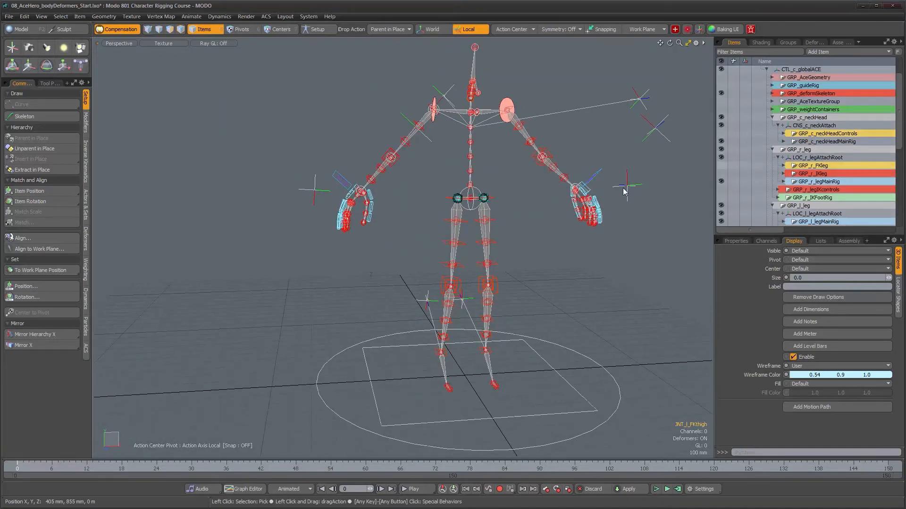
pyautogui.scroll(3, 618, 196)
pyautogui.keyDown('alt'); pyautogui.moveTo(545, 194); pyautogui.dragTo(578, 222, button='right'); pyautogui.keyUp('alt')
pyautogui.click(579, 220)
pyautogui.keyDown('alt'); pyautogui.moveTo(580, 221); pyautogui.dragTo(572, 232); pyautogui.keyUp('alt')
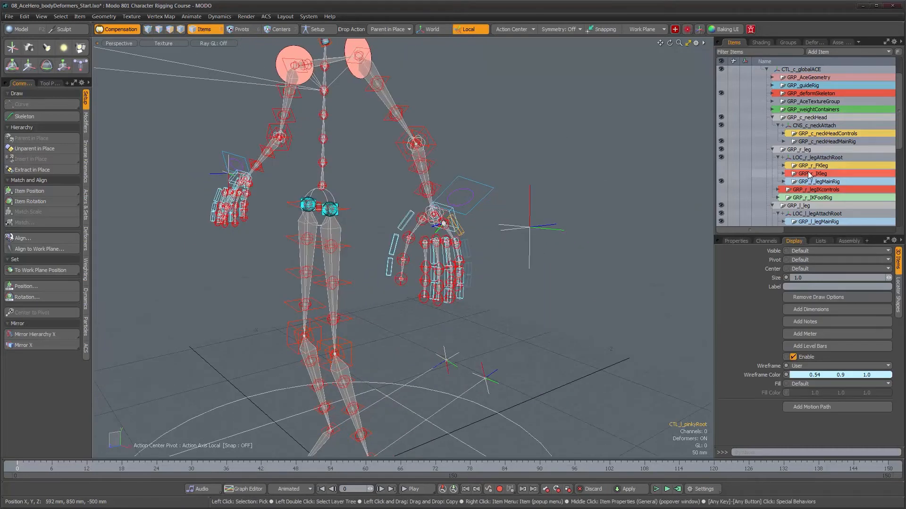
pyautogui.scroll(-6, 820, 189)
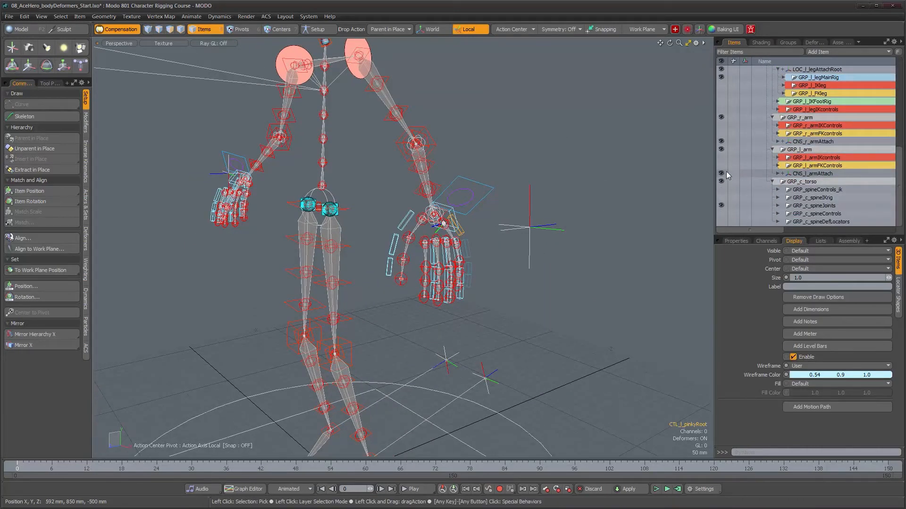
pyautogui.click(778, 173)
pyautogui.scroll(-1, 799, 191)
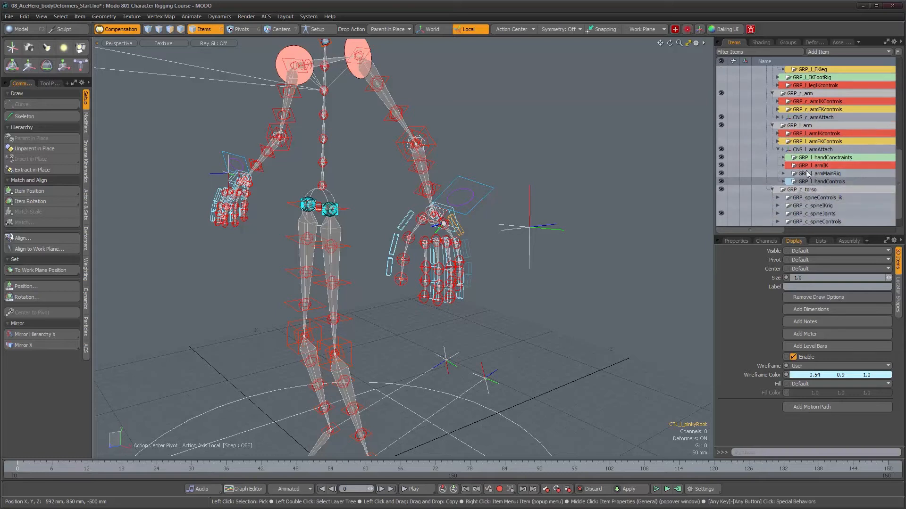
pyautogui.click(720, 182)
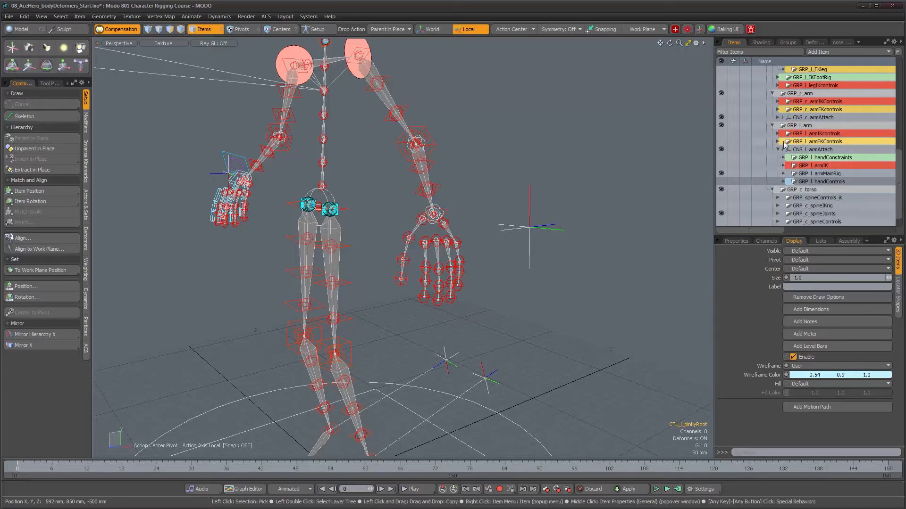
# - Expand CNS_r_armAttach and hide GRP_r_handControls, toggling GRP_r_armMainRig off and on to check it
pyautogui.click(777, 117)
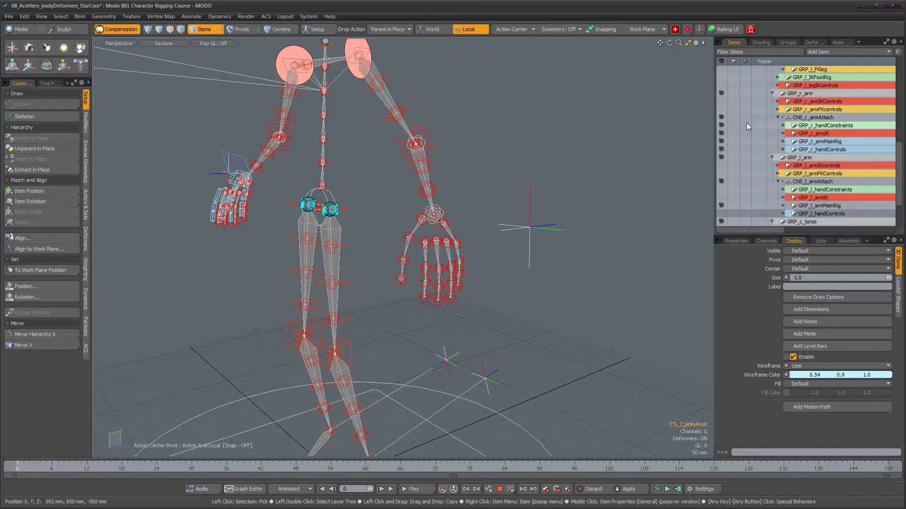
pyautogui.click(720, 141)
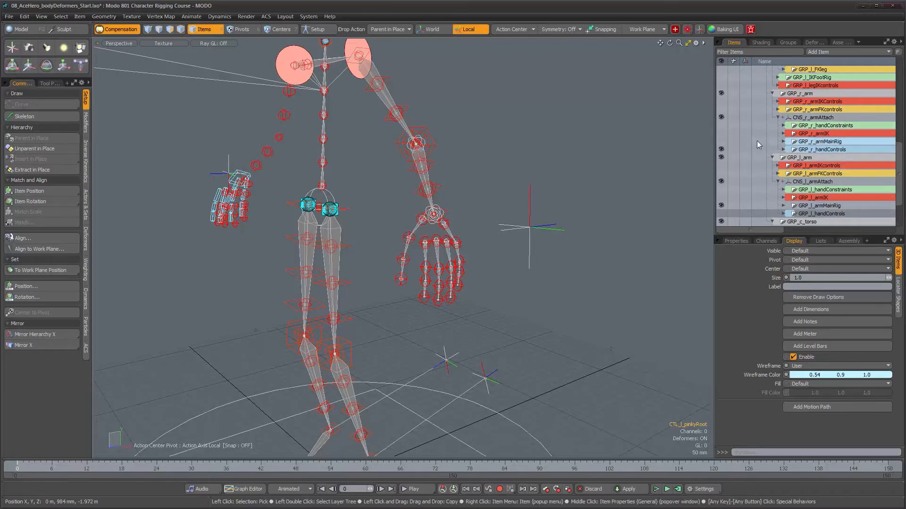
pyautogui.click(721, 141)
# - Inspect the main rig and deform joints of the head, jaw and neck up close
pyautogui.keyDown('alt'); pyautogui.moveTo(411, 231); pyautogui.dragTo(540, 205); pyautogui.keyUp('alt')
pyautogui.keyDown('alt'); pyautogui.moveTo(540, 205); pyautogui.dragTo(558, 257, button='right'); pyautogui.keyUp('alt')
pyautogui.keyDown('alt'); pyautogui.moveTo(558, 257); pyautogui.dragTo(491, 153, button='middle'); pyautogui.keyUp('alt')
pyautogui.keyDown('alt'); pyautogui.moveTo(492, 153); pyautogui.dragTo(413, 181); pyautogui.keyUp('alt')
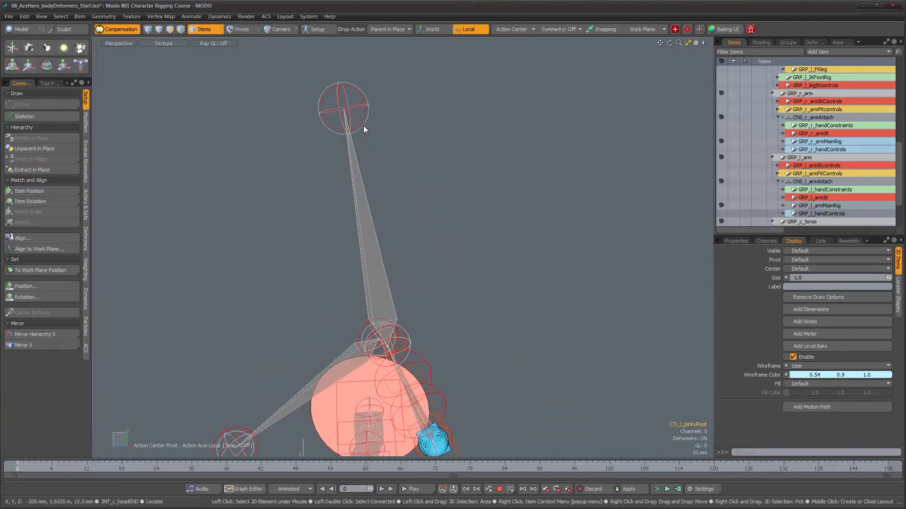
pyautogui.keyDown('alt'); pyautogui.moveTo(363, 125); pyautogui.dragTo(413, 281); pyautogui.keyUp('alt')
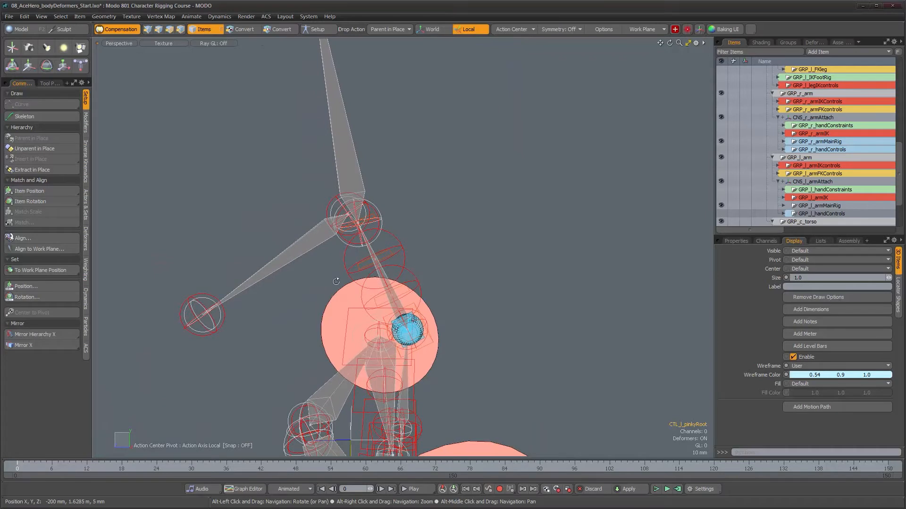
# - Show the modifier and dynamic parenting tools and turn on Setup mode
pyautogui.click(86, 122)
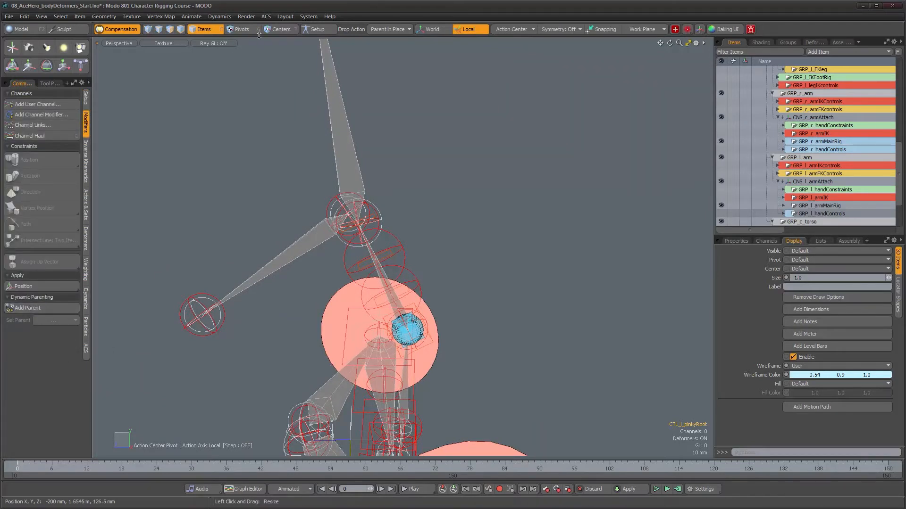
pyautogui.click(317, 30)
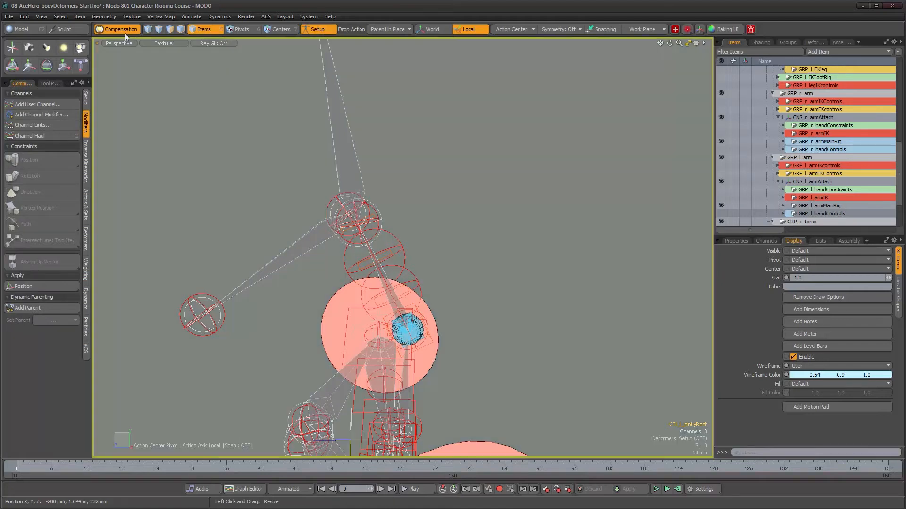
pyautogui.keyDown('alt'); pyautogui.moveTo(280, 161); pyautogui.dragTo(326, 346, button='middle'); pyautogui.keyUp('alt')
pyautogui.keyDown('alt'); pyautogui.moveTo(318, 161); pyautogui.dragTo(317, 241, button='middle'); pyautogui.keyUp('alt')
pyautogui.scroll(3, 370, 200)
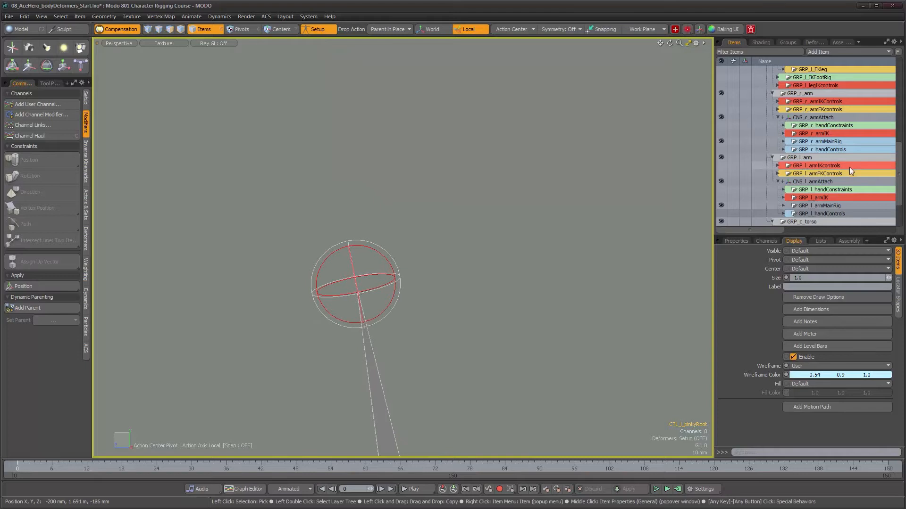
# - Expand GRP_deformSkeleton, select the DEF_c_hip joint and frame the hip area in the viewport
pyautogui.scroll(-3, 858, 222)
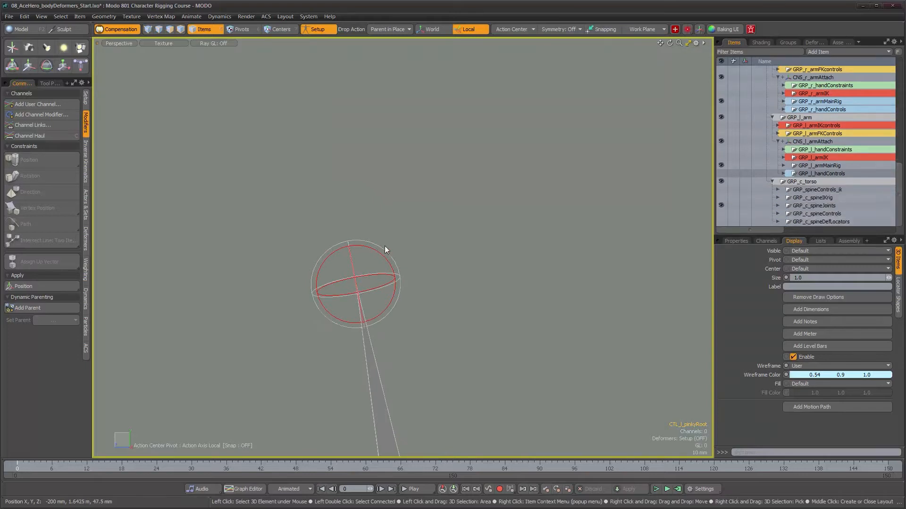
pyautogui.scroll(10, 791, 168)
pyautogui.scroll(3, 790, 166)
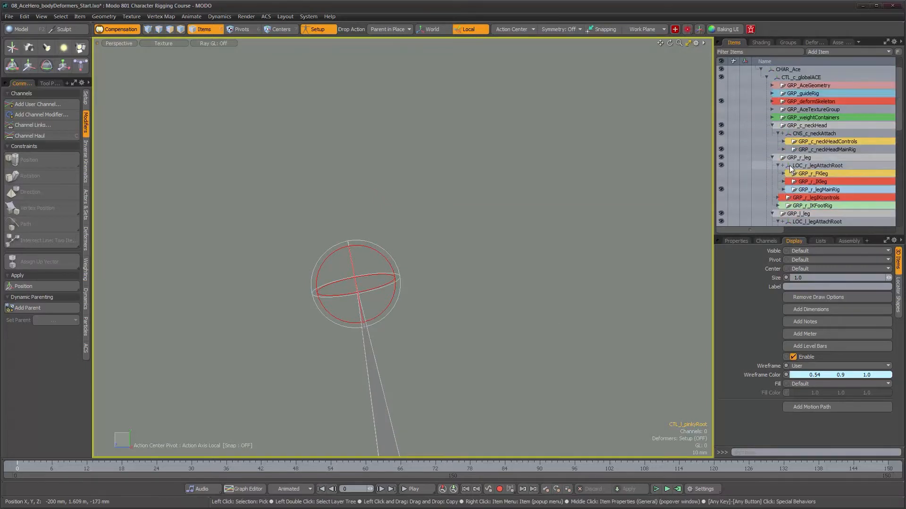
pyautogui.scroll(-1, 789, 165)
pyautogui.click(771, 102)
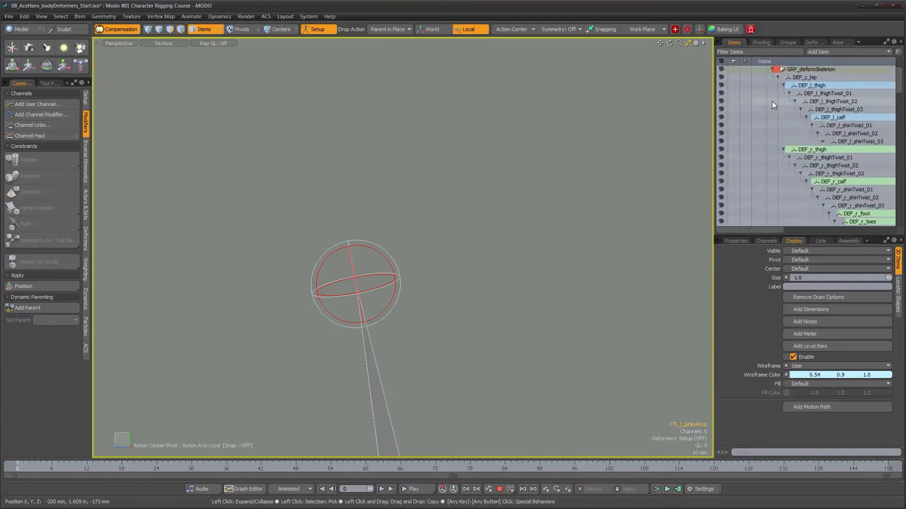
pyautogui.scroll(1, 793, 113)
pyautogui.click(803, 125)
pyautogui.scroll(-10, 477, 312)
pyautogui.keyDown('alt'); pyautogui.moveTo(477, 311); pyautogui.dragTo(561, 265); pyautogui.keyUp('alt')
pyautogui.keyDown('alt'); pyautogui.moveTo(482, 352); pyautogui.dragTo(341, 134, button='middle'); pyautogui.keyUp('alt')
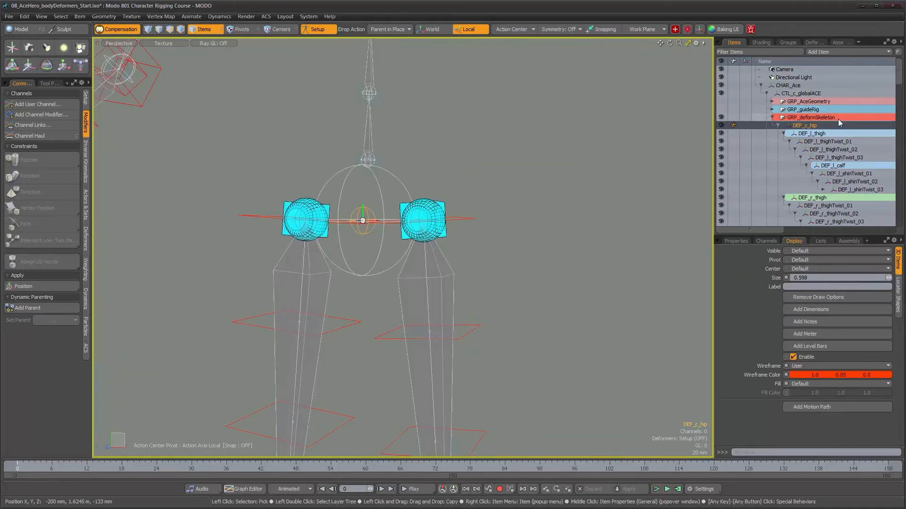
# - Add JNT_c_hip from the main rig as the dynamic parent of DEF_c_hip
pyautogui.scroll(-2, 838, 119)
pyautogui.keyDown('alt'); pyautogui.moveTo(323, 219); pyautogui.dragTo(397, 219, button='middle'); pyautogui.keyUp('alt')
pyautogui.moveTo(398, 220)
pyautogui.keyDown('alt'); pyautogui.mouseDown()
pyautogui.moveTo(382, 242)
pyautogui.moveTo(337, 237)
pyautogui.moveTo(388, 226)
pyautogui.mouseUp(); pyautogui.keyUp('alt')
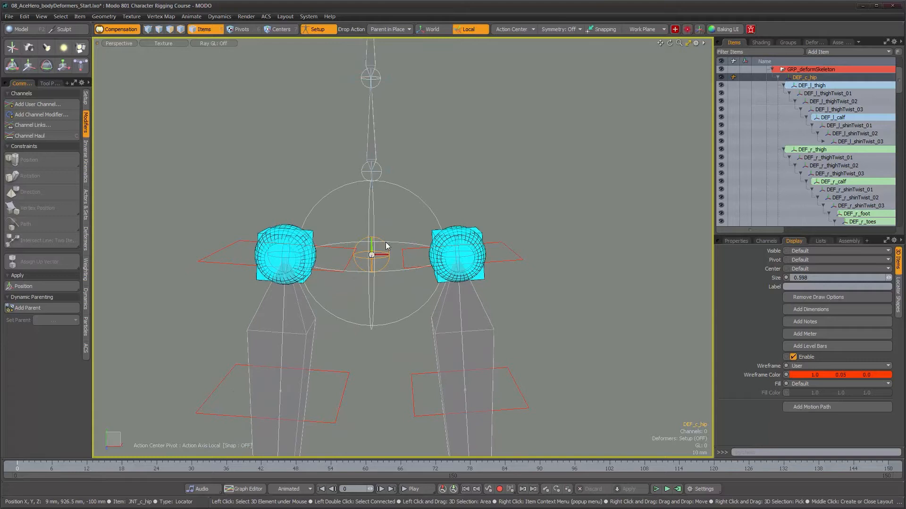
pyautogui.keyDown('alt'); pyautogui.moveTo(404, 218); pyautogui.dragTo(410, 217, button='right'); pyautogui.keyUp('alt')
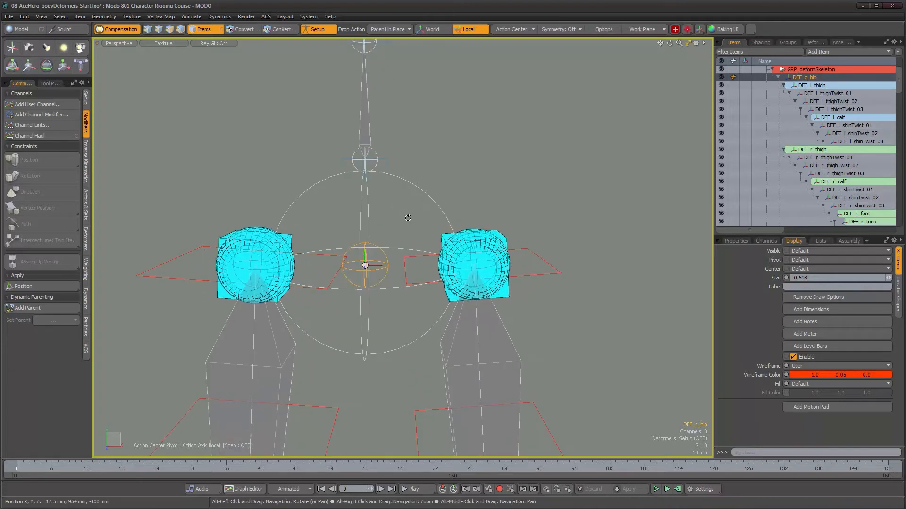
pyautogui.keyDown('alt'); pyautogui.moveTo(410, 216); pyautogui.dragTo(427, 219); pyautogui.keyUp('alt')
pyautogui.keyDown('shift'); pyautogui.click(441, 199); pyautogui.keyUp('shift')
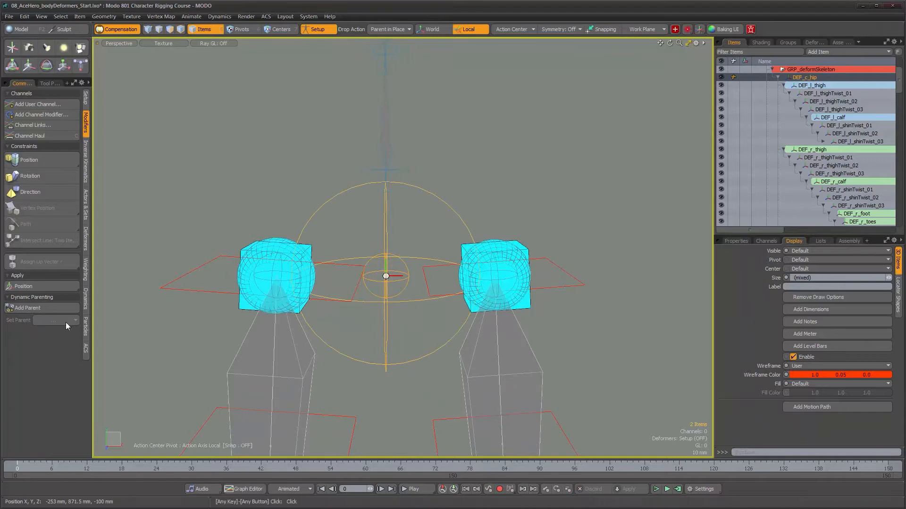
pyautogui.click(32, 308)
# - Expand DEF_c_hip's modifiers to examine its new Dynamic Parent modifier, and collapse them again
pyautogui.click(784, 78)
pyautogui.click(782, 78)
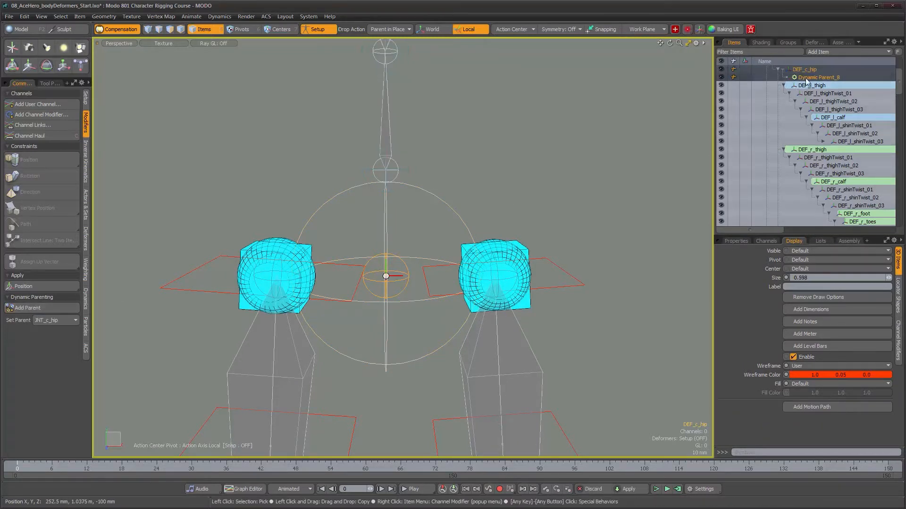
pyautogui.click(783, 70)
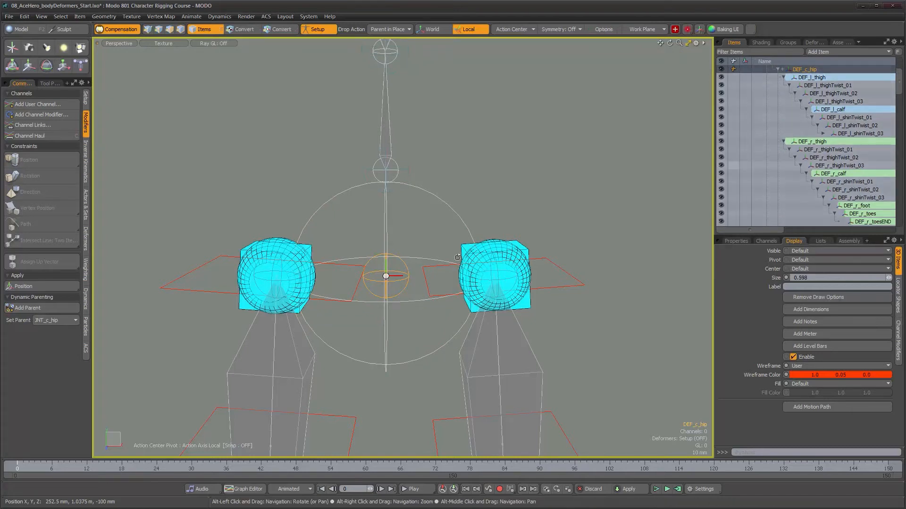
# - Try dynamically parenting DEF_c_spine01 to JNT_c_spine01 with Compensation turned off, and undo it
pyautogui.scroll(-3, 335, 293)
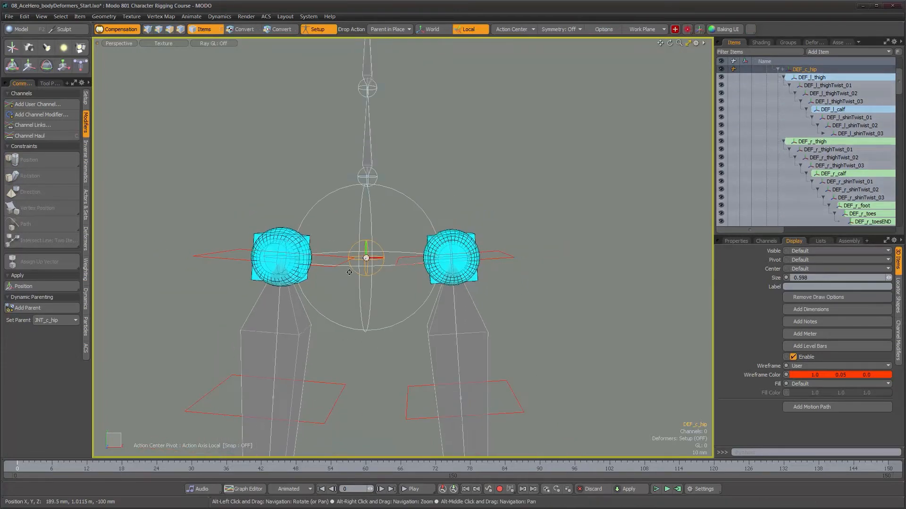
pyautogui.keyDown('alt'); pyautogui.moveTo(360, 206); pyautogui.dragTo(370, 267, button='middle'); pyautogui.keyUp('alt')
pyautogui.click(417, 240)
pyautogui.moveTo(417, 240)
pyautogui.keyDown('alt'); pyautogui.mouseDown()
pyautogui.moveTo(388, 243)
pyautogui.moveTo(378, 212)
pyautogui.moveTo(418, 237)
pyautogui.mouseUp(); pyautogui.keyUp('alt')
pyautogui.click(380, 241)
pyautogui.keyDown('shift'); pyautogui.click(375, 208); pyautogui.keyUp('shift')
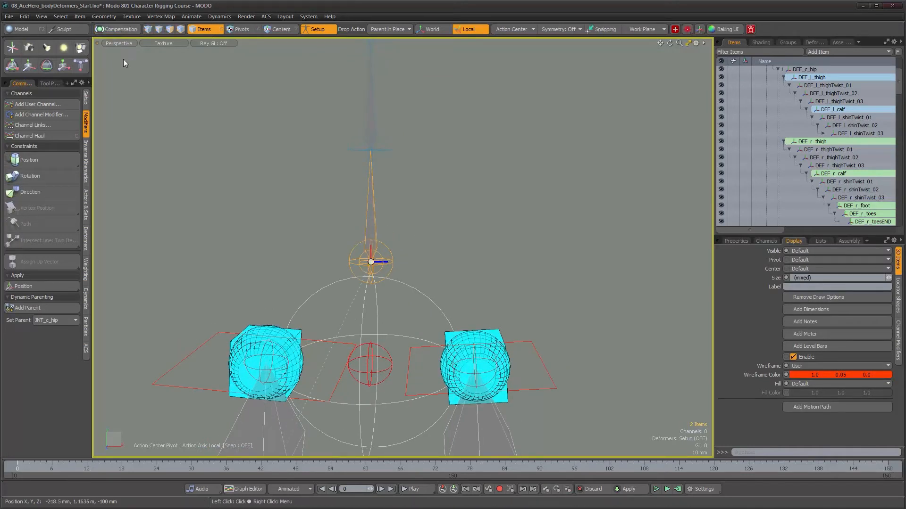
pyautogui.click(47, 307)
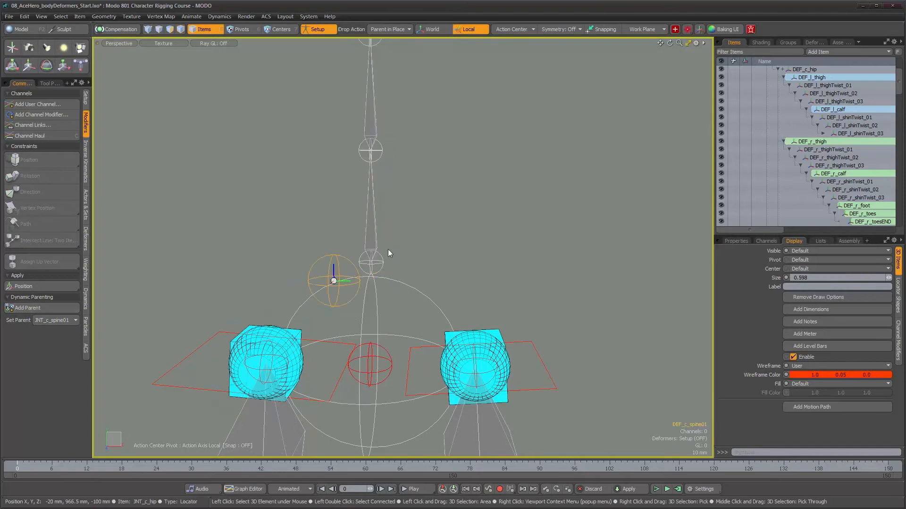
pyautogui.keyDown('alt'); pyautogui.moveTo(407, 244); pyautogui.dragTo(227, 273); pyautogui.keyUp('alt')
pyautogui.hotkey('ctrl', 'z')
# - Dynamically parent DEF_c_spine01 to JNT_c_spine01 with Compensation turned on
pyautogui.keyDown('alt'); pyautogui.moveTo(227, 273); pyautogui.dragTo(333, 268, button='middle'); pyautogui.keyUp('alt')
pyautogui.keyDown('alt'); pyautogui.moveTo(332, 267); pyautogui.dragTo(471, 236); pyautogui.keyUp('alt')
pyautogui.keyDown('alt'); pyautogui.moveTo(472, 236); pyautogui.dragTo(525, 223, button='right'); pyautogui.keyUp('alt')
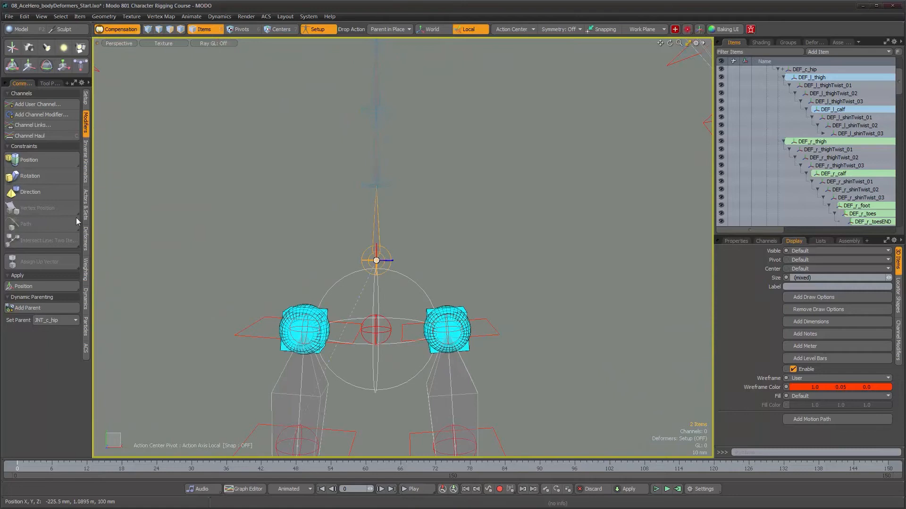
pyautogui.click(51, 307)
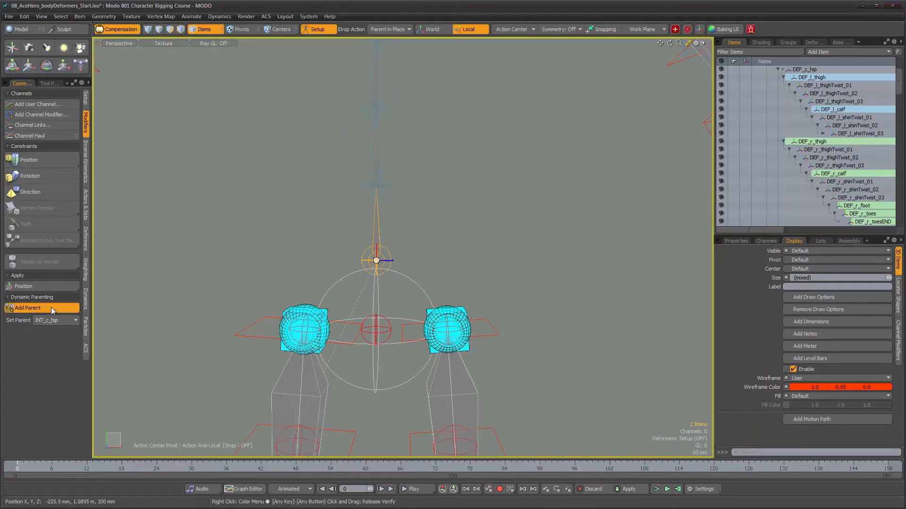
# - Select DEF_c_spine02 and JNT_c_spine02, check the selection in the item list, and add JNT_c_spine02 as the dynamic parent
pyautogui.click(388, 185)
pyautogui.keyDown('alt'); pyautogui.moveTo(388, 166); pyautogui.dragTo(397, 163, button='right'); pyautogui.keyUp('alt')
pyautogui.keyDown('alt'); pyautogui.moveTo(398, 163); pyautogui.dragTo(406, 207); pyautogui.keyUp('alt')
pyautogui.keyDown('alt'); pyautogui.moveTo(405, 208); pyautogui.dragTo(412, 242, button='middle'); pyautogui.keyUp('alt')
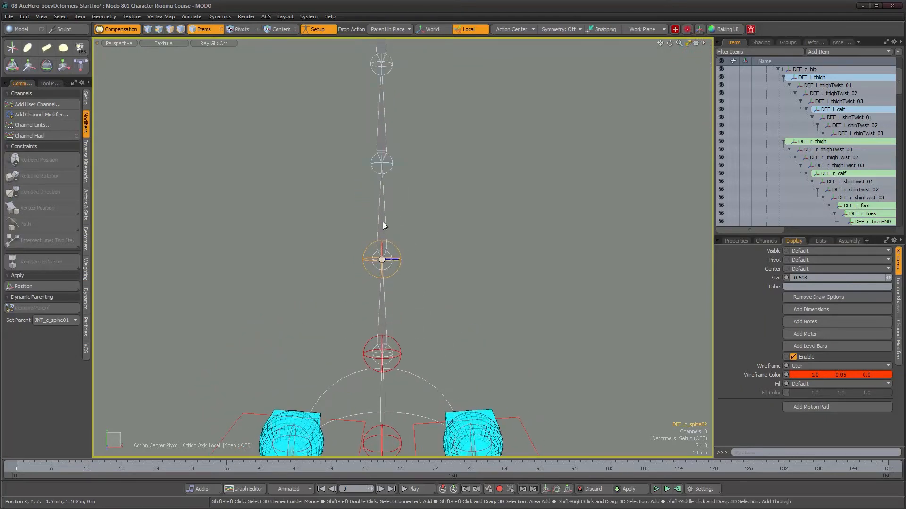
pyautogui.keyDown('shift'); pyautogui.click(381, 222); pyautogui.keyUp('shift')
pyautogui.scroll(4, 820, 159)
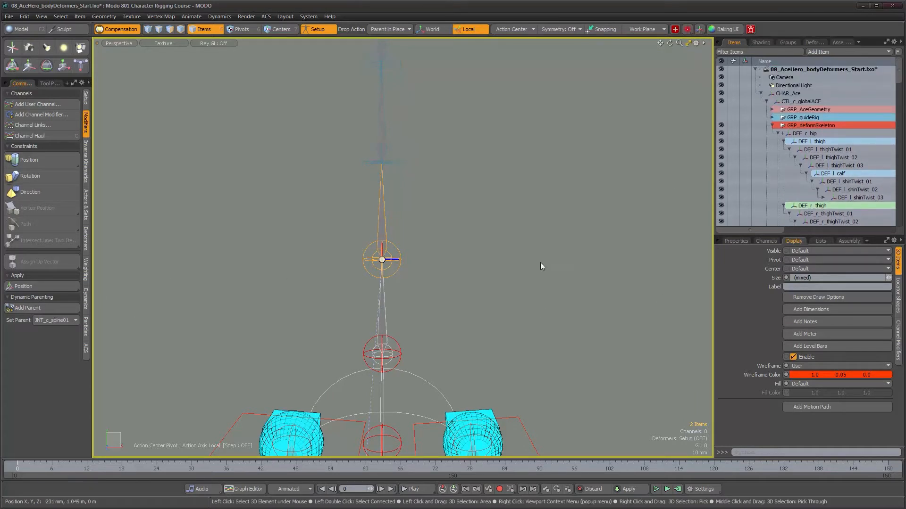
pyautogui.scroll(-6, 802, 171)
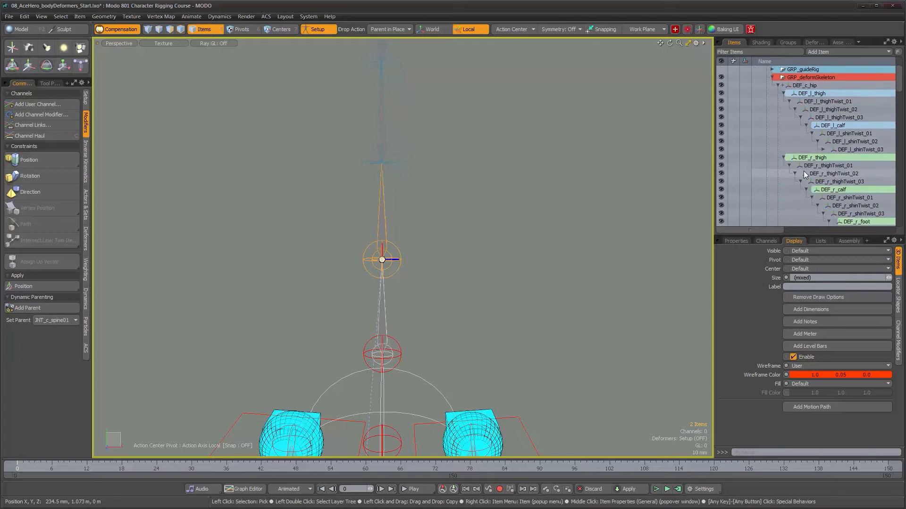
pyautogui.scroll(-1, 803, 171)
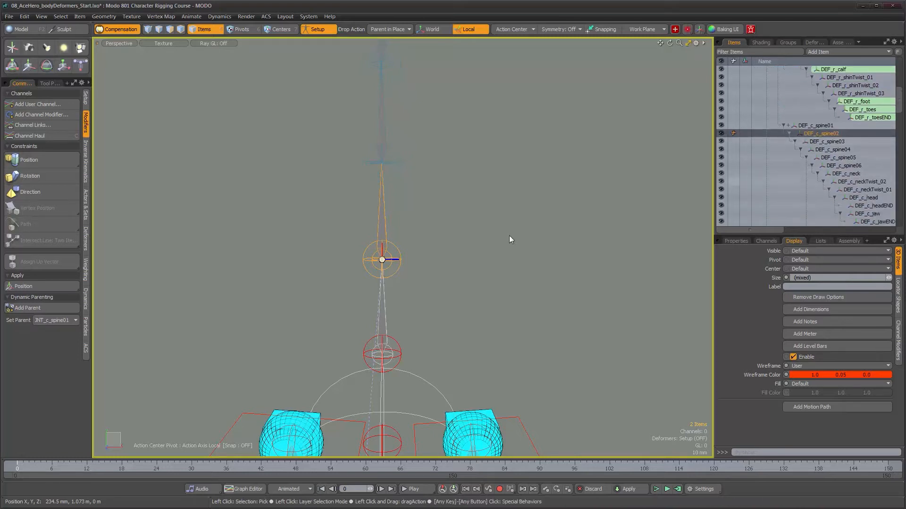
pyautogui.click(38, 308)
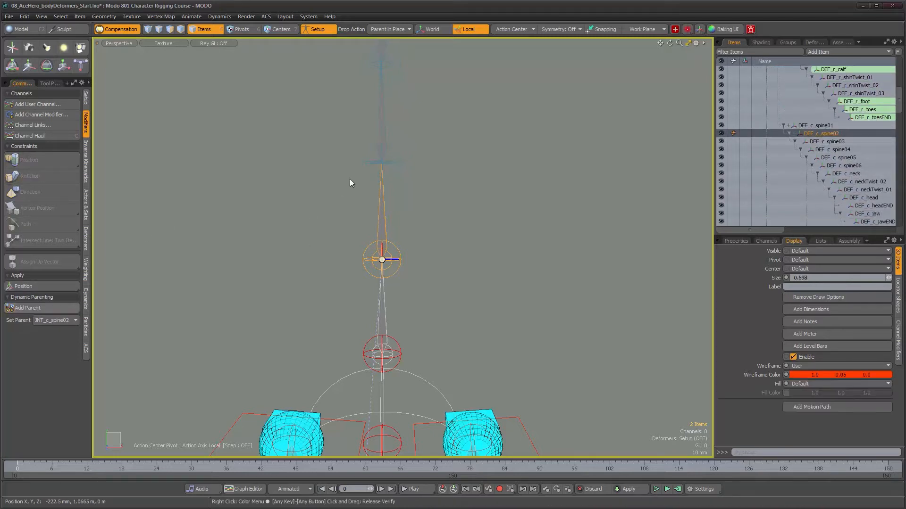
# - Add JNT_c_spine03 as the dynamic parent of DEF_c_spine03
pyautogui.click(392, 179)
pyautogui.keyDown('alt'); pyautogui.keyDown('shift'); pyautogui.moveTo(426, 140); pyautogui.dragTo(413, 220); pyautogui.keyUp('shift'); pyautogui.keyUp('alt')
pyautogui.keyDown('shift'); pyautogui.click(368, 211); pyautogui.keyUp('shift')
pyautogui.click(30, 308)
# - Add JNT_c_spine04 as the dynamic parent of DEF_c_spine04
pyautogui.keyDown('alt'); pyautogui.keyDown('shift'); pyautogui.moveTo(325, 260); pyautogui.dragTo(324, 345); pyautogui.keyUp('shift'); pyautogui.keyUp('alt')
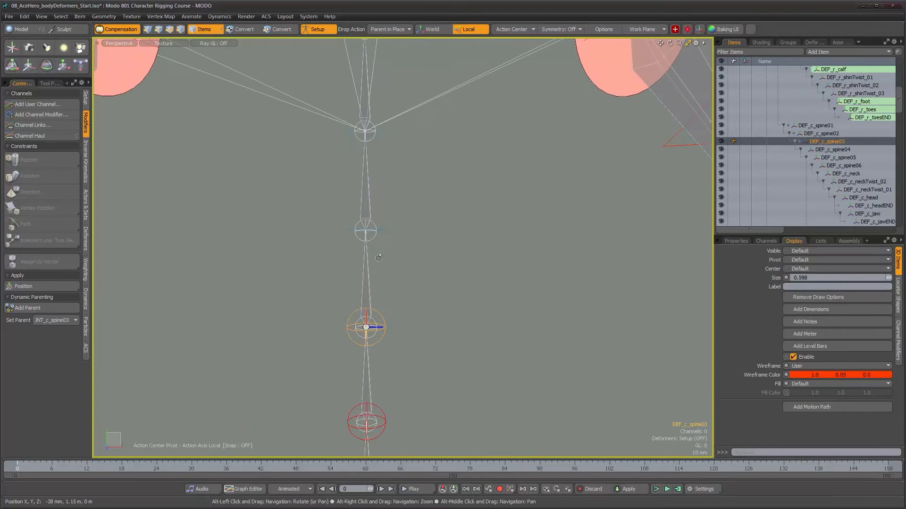
pyautogui.click(366, 191)
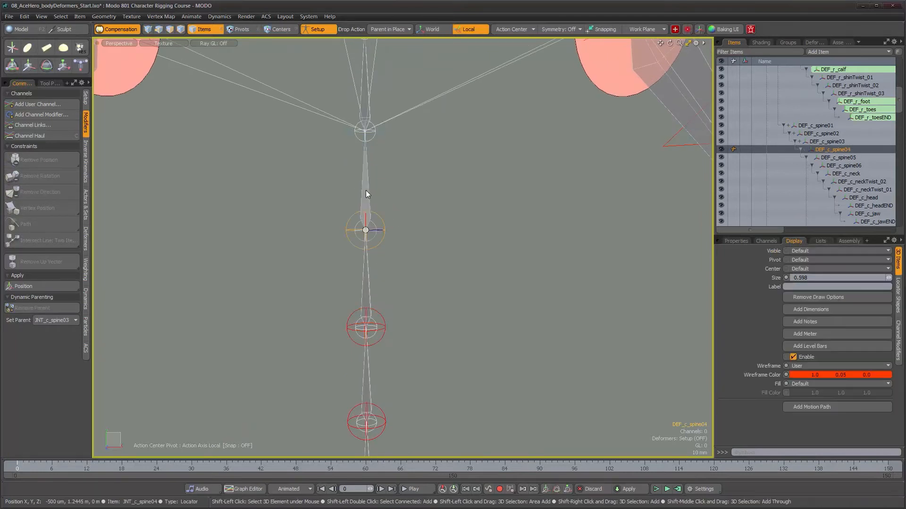
pyautogui.click(45, 310)
# - Add the matching main rig spine joint as the dynamic parent of DEF_c_spine05
pyautogui.keyDown('alt'); pyautogui.keyDown('shift'); pyautogui.moveTo(380, 149); pyautogui.dragTo(382, 233); pyautogui.keyUp('shift'); pyautogui.keyUp('alt')
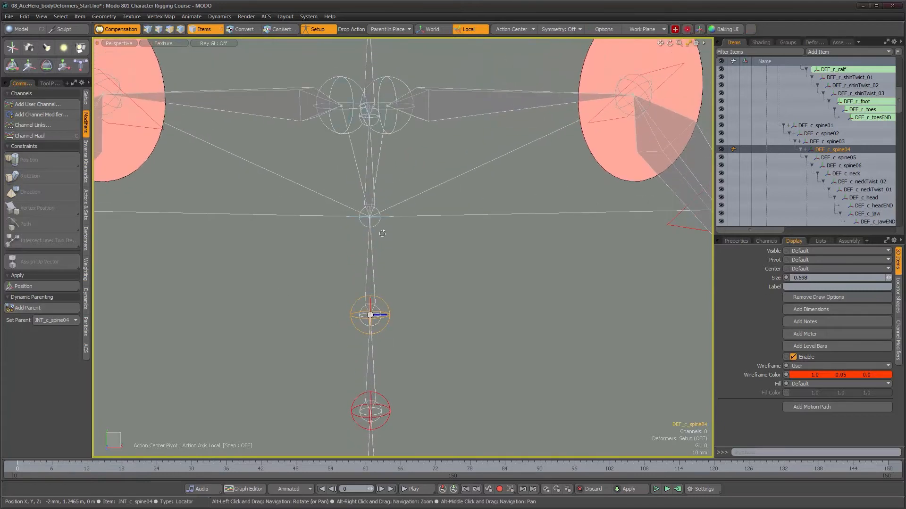
pyautogui.click(384, 232)
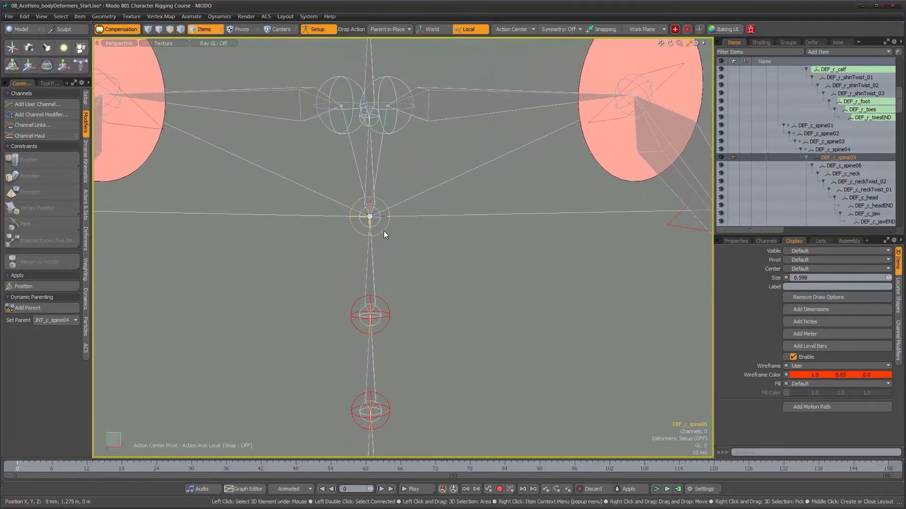
pyautogui.keyDown('shift'); pyautogui.click(370, 184); pyautogui.keyUp('shift')
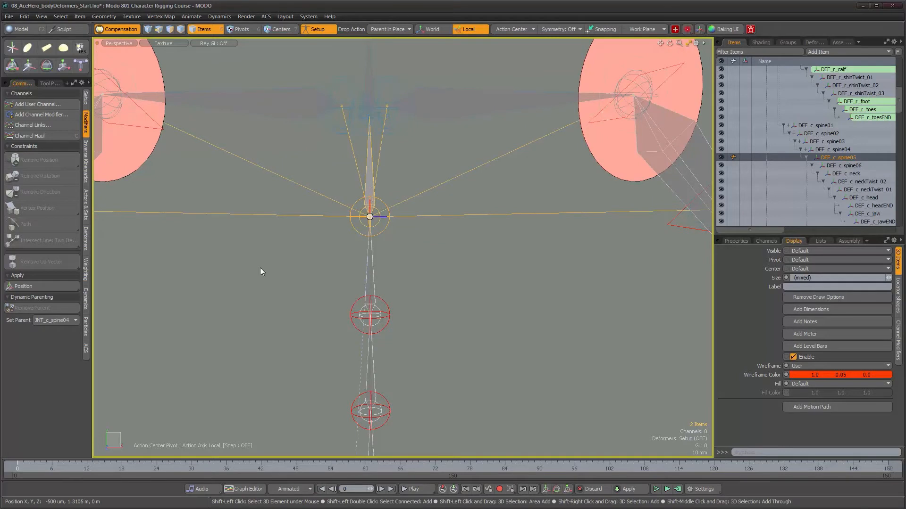
pyautogui.click(43, 307)
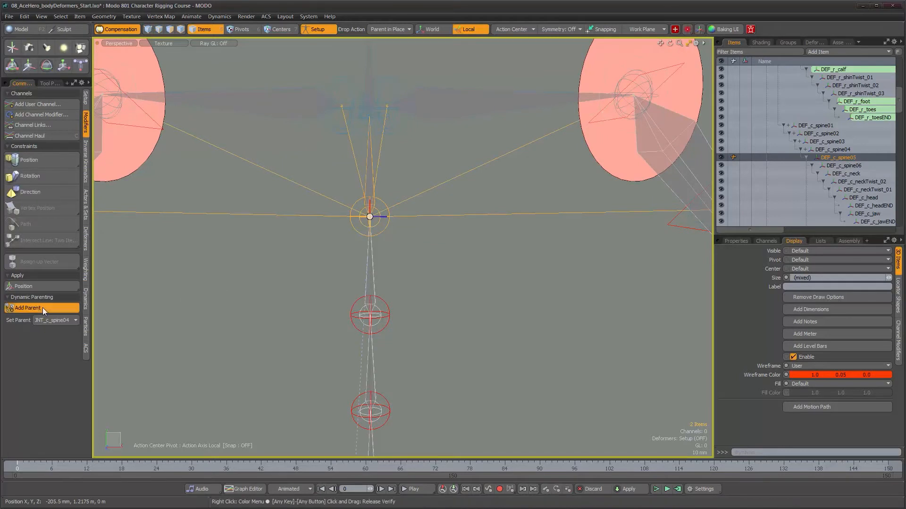
# - Add JNT_c_spine06 as the dynamic parent of DEF_c_spine06
pyautogui.click(845, 165)
pyautogui.keyDown('alt'); pyautogui.moveTo(392, 213); pyautogui.dragTo(381, 229); pyautogui.keyUp('alt')
pyautogui.keyDown('shift'); pyautogui.click(378, 226); pyautogui.keyUp('shift')
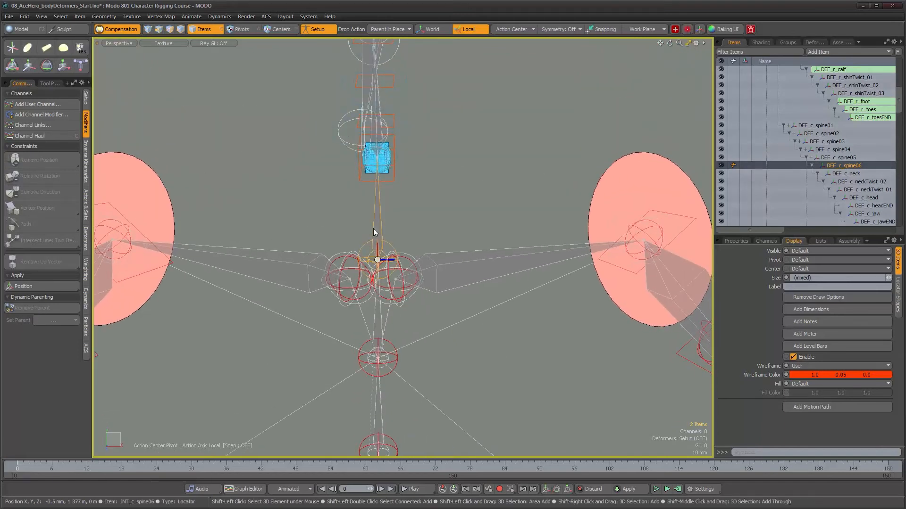
pyautogui.click(24, 309)
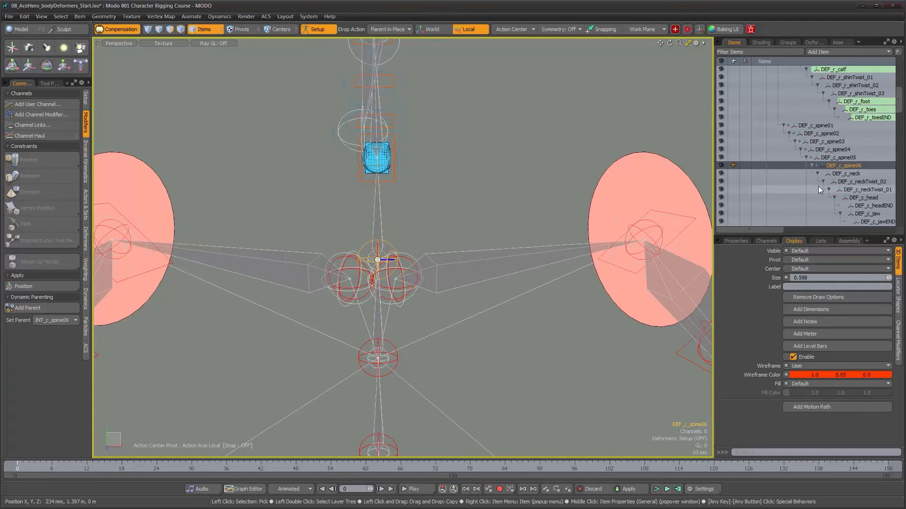
# - Select DEF_c_neck and the main rig's neck joint, and add JNT_c_neck as the dynamic parent
pyautogui.click(842, 174)
pyautogui.keyDown('alt'); pyautogui.moveTo(490, 156); pyautogui.dragTo(297, 170); pyautogui.keyUp('alt')
pyautogui.keyDown('alt'); pyautogui.moveTo(411, 143); pyautogui.dragTo(361, 137); pyautogui.keyUp('alt')
pyautogui.scroll(5, 377, 135)
pyautogui.keyDown('alt'); pyautogui.moveTo(424, 136); pyautogui.dragTo(539, 185); pyautogui.keyUp('alt')
pyautogui.keyDown('shift'); pyautogui.click(372, 146); pyautogui.keyUp('shift')
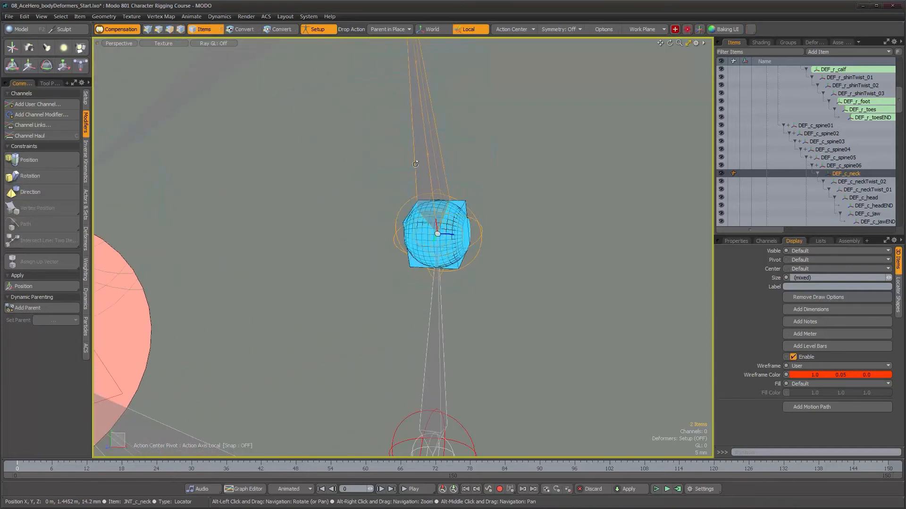
pyautogui.click(38, 307)
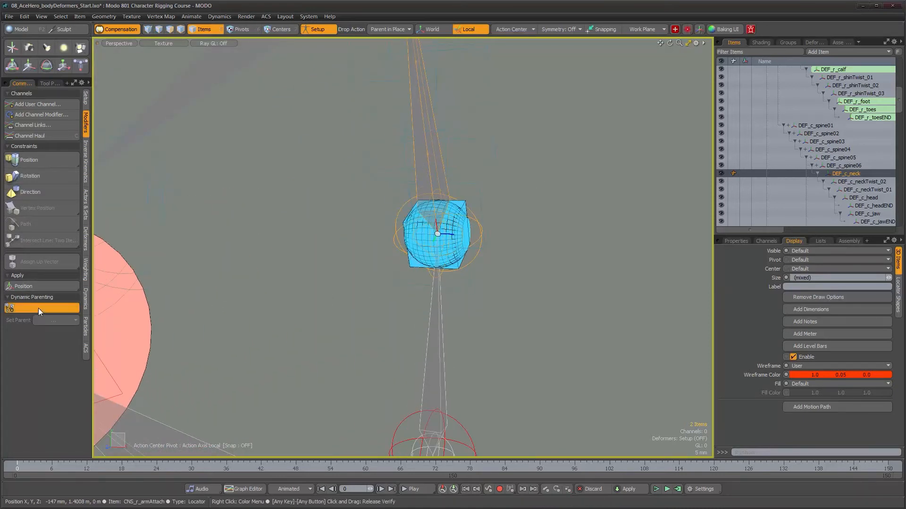
# - Add the matching neck twist locator as the dynamic parent of DEF_c_neckTwist_02
pyautogui.click(491, 162)
pyautogui.keyDown('alt'); pyautogui.moveTo(490, 162); pyautogui.dragTo(493, 233); pyautogui.keyUp('alt')
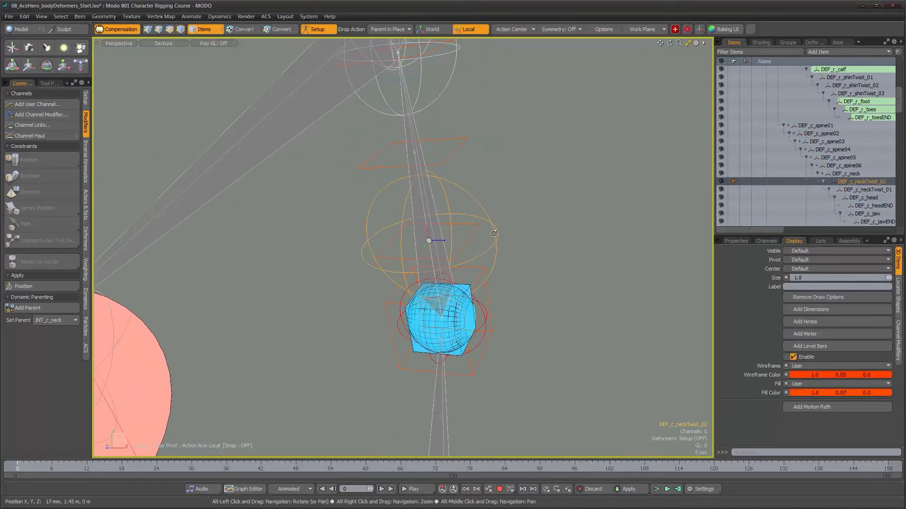
pyautogui.keyDown('shift'); pyautogui.click(469, 239); pyautogui.keyUp('shift')
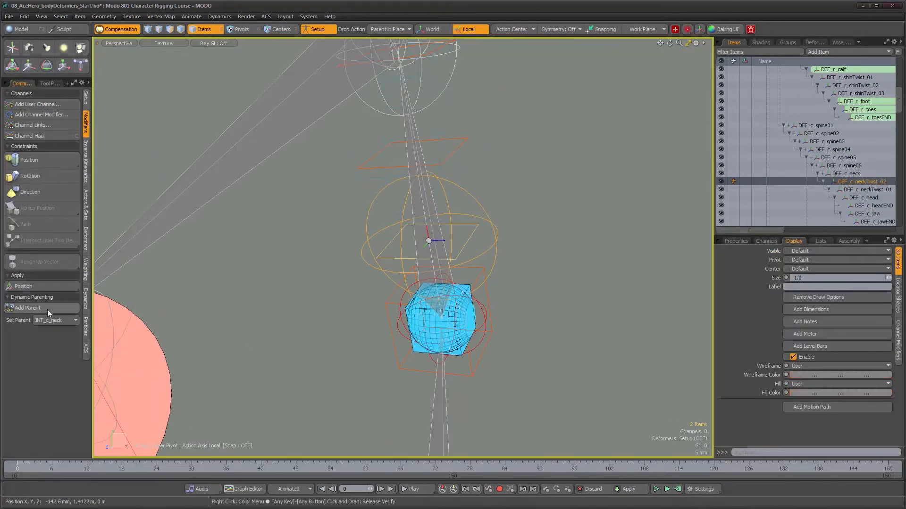
pyautogui.click(38, 308)
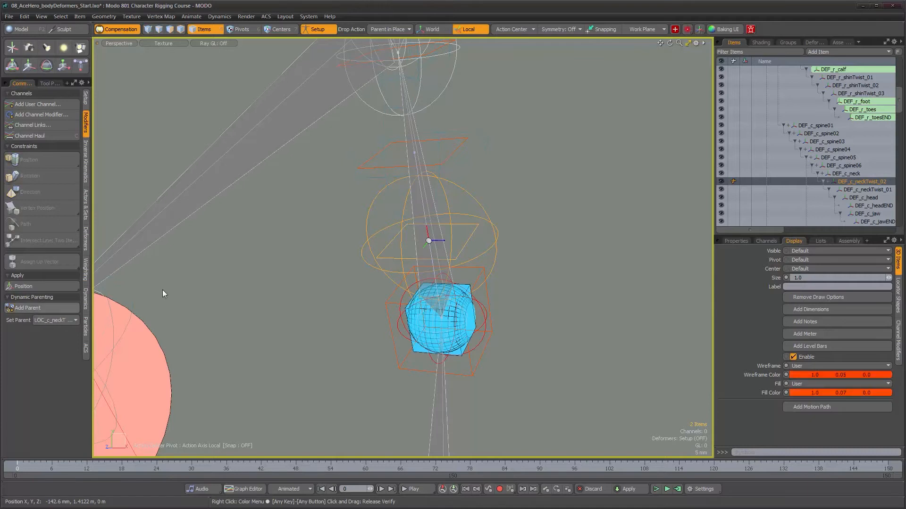
# - Select DEF_c_neckTwist_01 and its matching neck twist locator, and add the locator as the joint's dynamic parent
pyautogui.click(463, 162)
pyautogui.keyDown('shift'); pyautogui.click(455, 151); pyautogui.keyUp('shift')
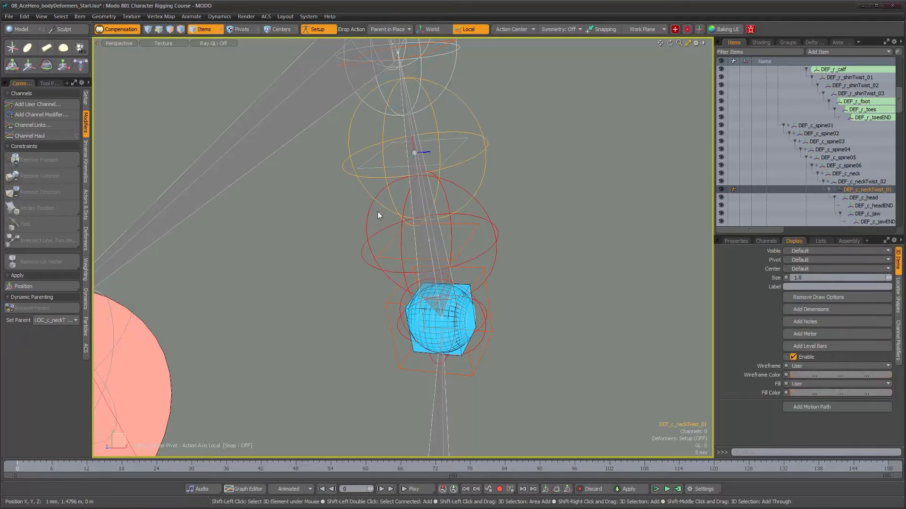
pyautogui.click(35, 311)
# - Select DEF_c_head and the main rig's head joint, and add JNT_c_head as the dynamic parent
pyautogui.click(450, 217)
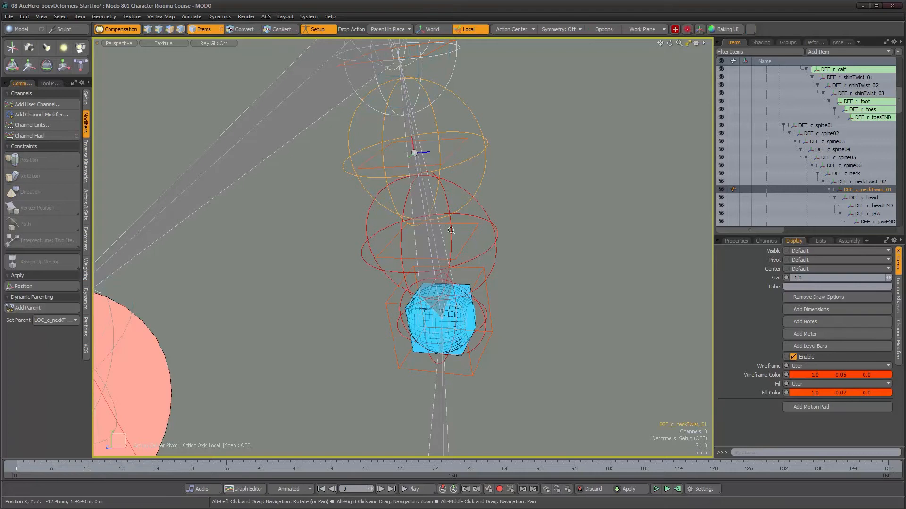
pyautogui.scroll(-2, 447, 231)
pyautogui.keyDown('alt'); pyautogui.keyDown('shift'); pyautogui.moveTo(447, 231); pyautogui.dragTo(819, 190); pyautogui.keyUp('shift'); pyautogui.keyUp('alt')
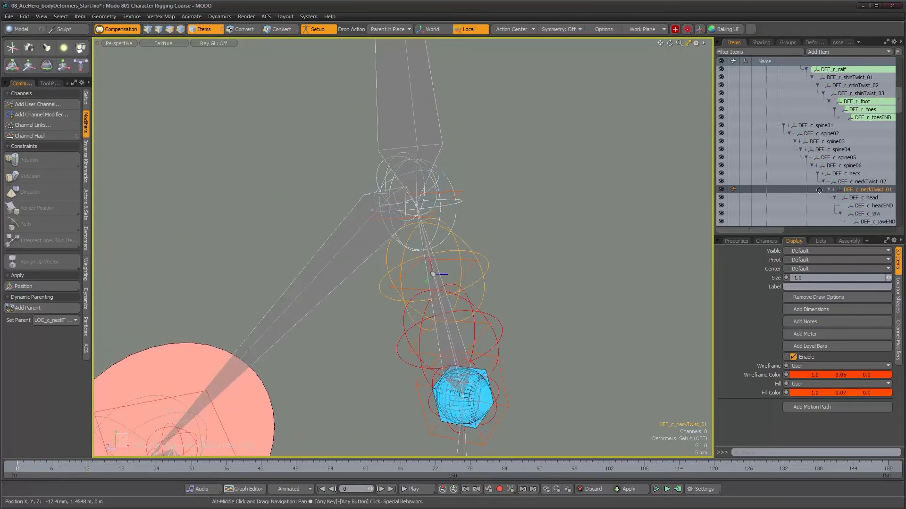
pyautogui.click(866, 197)
pyautogui.keyDown('alt'); pyautogui.moveTo(474, 228); pyautogui.dragTo(395, 237); pyautogui.keyUp('alt')
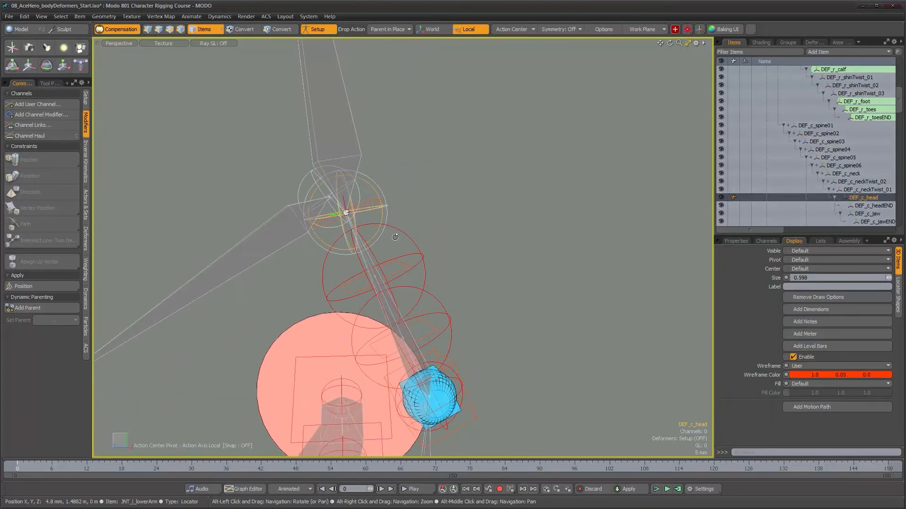
pyautogui.keyDown('shift'); pyautogui.click(351, 135); pyautogui.keyUp('shift')
pyautogui.moveTo(382, 153)
pyautogui.keyDown('alt'); pyautogui.mouseDown()
pyautogui.moveTo(401, 168)
pyautogui.moveTo(384, 149)
pyautogui.mouseUp(); pyautogui.keyUp('alt')
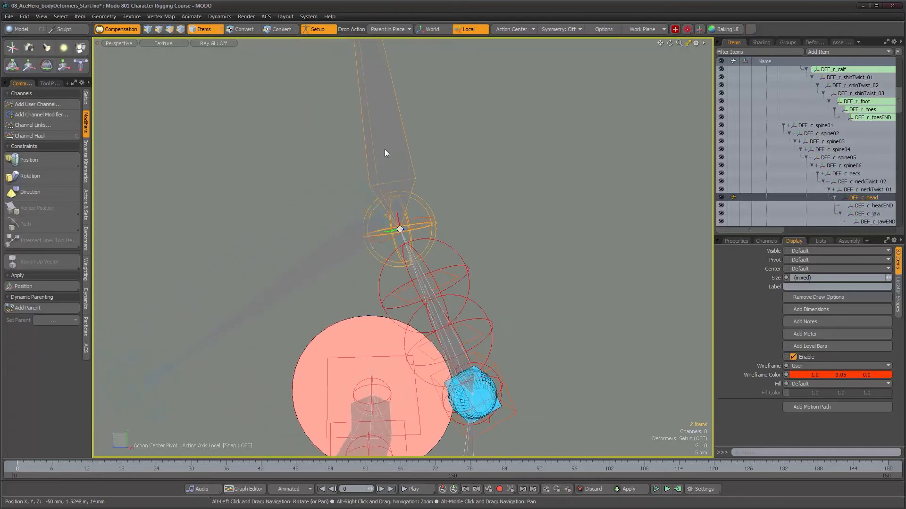
pyautogui.click(30, 309)
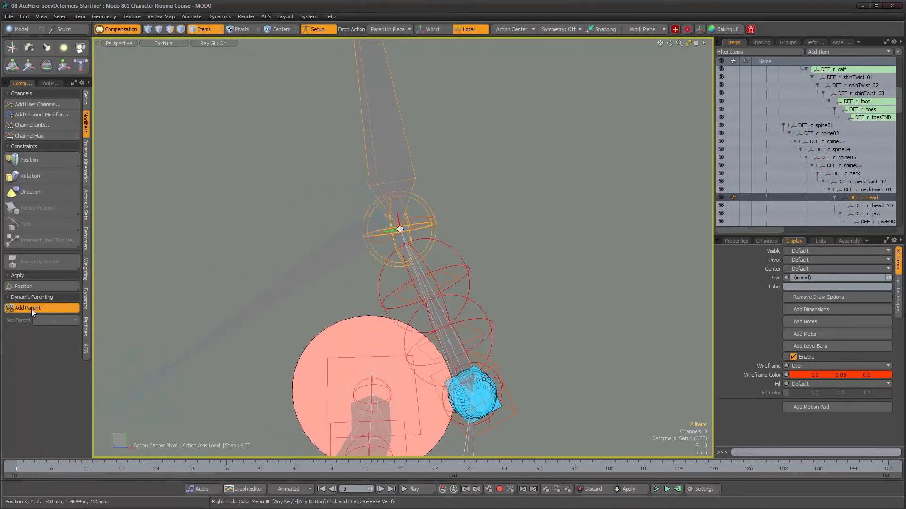
# - Add JNT_c_headEND as the dynamic parent of DEF_c_headEND at the tip of the head
pyautogui.click(873, 208)
pyautogui.keyDown('alt'); pyautogui.keyDown('shift'); pyautogui.moveTo(455, 172); pyautogui.dragTo(426, 228); pyautogui.keyUp('shift'); pyautogui.keyUp('alt')
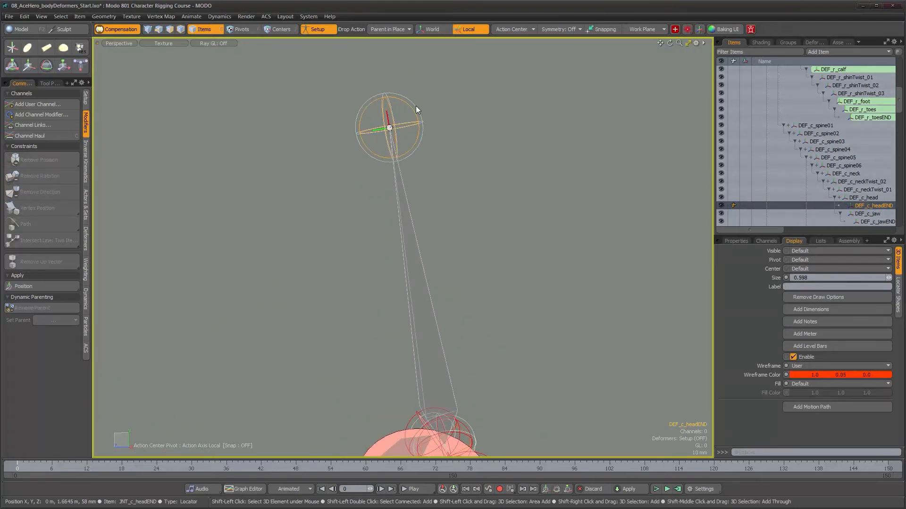
pyautogui.click(33, 307)
# - Dynamically parent DEF_c_jaw to the main rig's jaw joint, and DEF_c_jawEND to JNT_c_jawEND
pyautogui.keyDown('alt'); pyautogui.keyDown('shift'); pyautogui.moveTo(602, 341); pyautogui.dragTo(607, 233); pyautogui.keyUp('shift'); pyautogui.keyUp('alt')
pyautogui.click(877, 214)
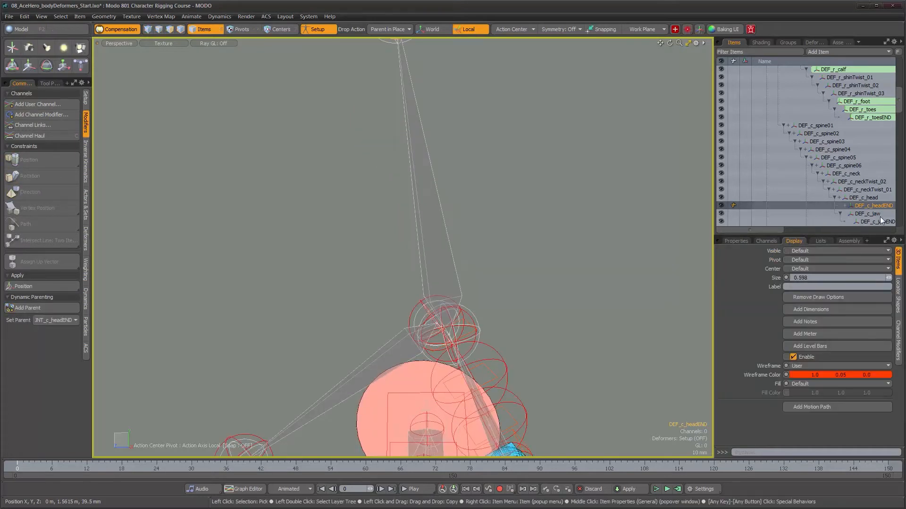
pyautogui.keyDown('alt'); pyautogui.moveTo(499, 278); pyautogui.dragTo(432, 211); pyautogui.keyUp('alt')
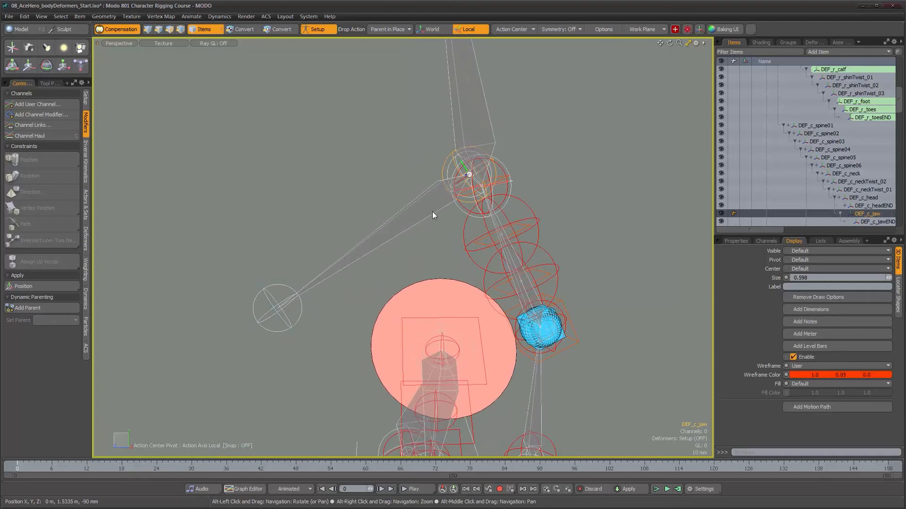
pyautogui.keyDown('shift'); pyautogui.click(429, 210); pyautogui.keyUp('shift')
pyautogui.click(33, 306)
pyautogui.click(866, 222)
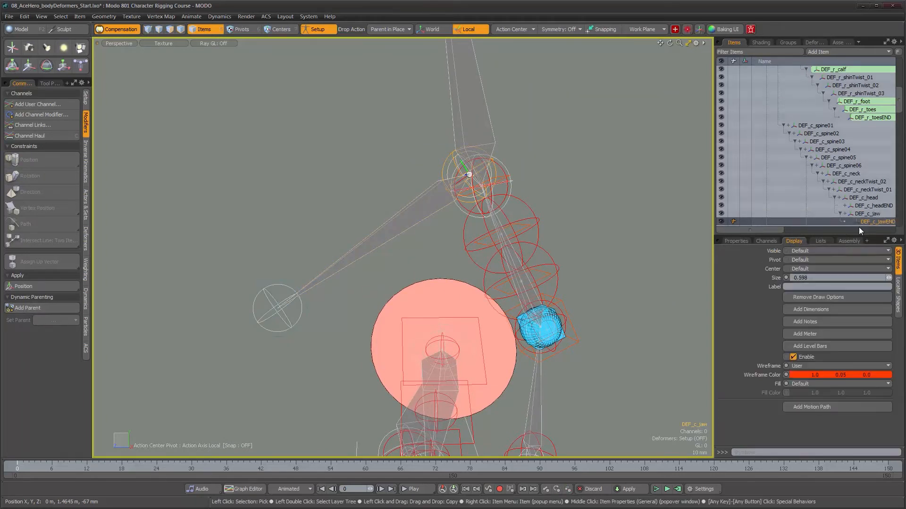
pyautogui.keyDown('alt'); pyautogui.moveTo(298, 320); pyautogui.dragTo(294, 288); pyautogui.keyUp('alt')
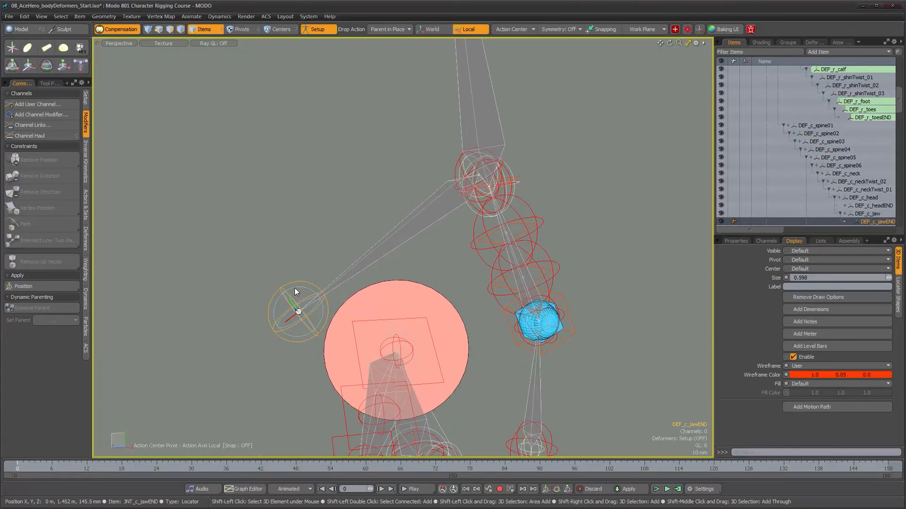
# - Select DEF_l_thigh and the main rig's left thigh joint, and add JNT_l_thigh as the dynamic parent
pyautogui.keyDown('alt'); pyautogui.moveTo(536, 326); pyautogui.dragTo(541, 253); pyautogui.keyUp('alt')
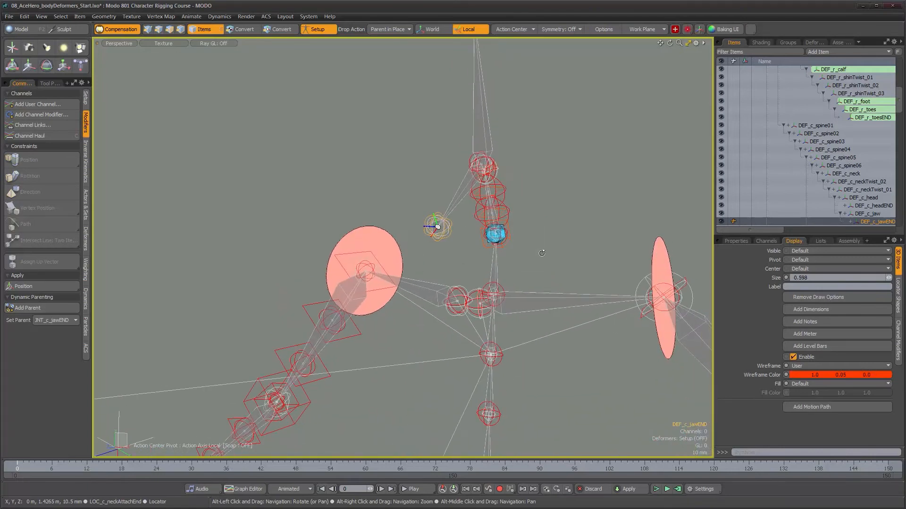
pyautogui.scroll(-3, 851, 181)
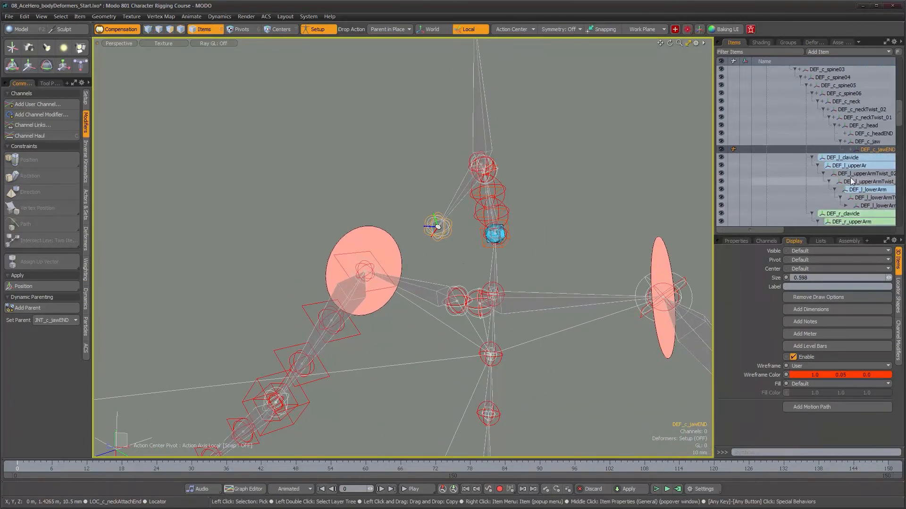
pyautogui.scroll(8, 850, 179)
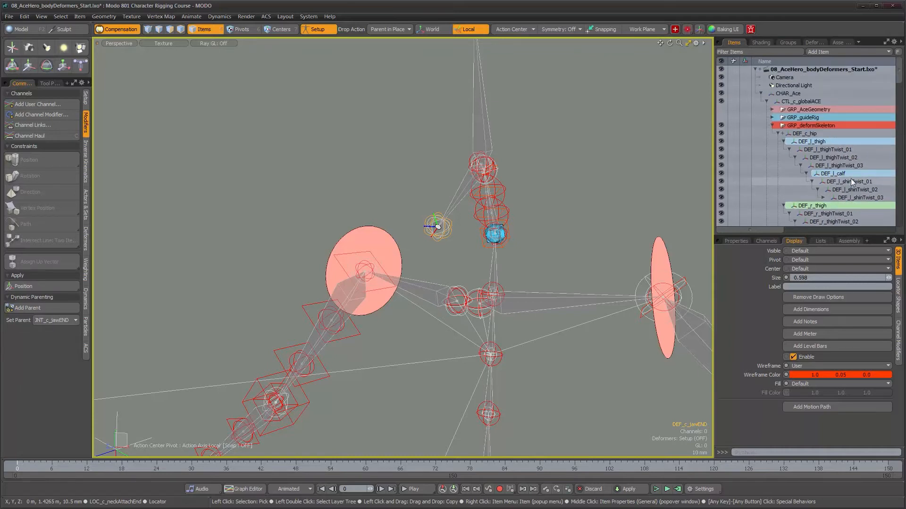
pyautogui.scroll(-1, 828, 171)
pyautogui.click(808, 117)
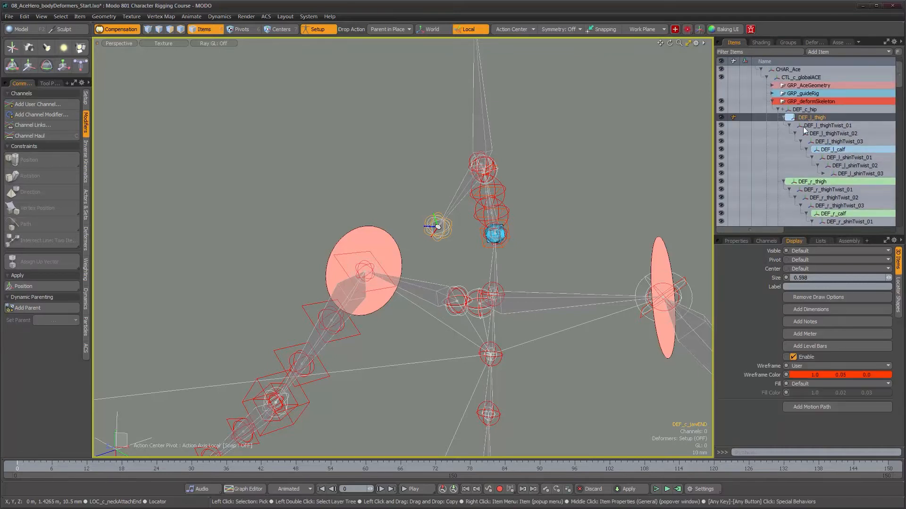
pyautogui.keyDown('alt'); pyautogui.keyDown('shift'); pyautogui.moveTo(486, 348); pyautogui.dragTo(477, 283); pyautogui.keyUp('shift'); pyautogui.keyUp('alt')
pyautogui.keyDown('alt'); pyautogui.keyDown('shift'); pyautogui.moveTo(472, 332); pyautogui.dragTo(492, 191); pyautogui.keyUp('shift'); pyautogui.keyUp('alt')
pyautogui.hotkey('shift', 'a')
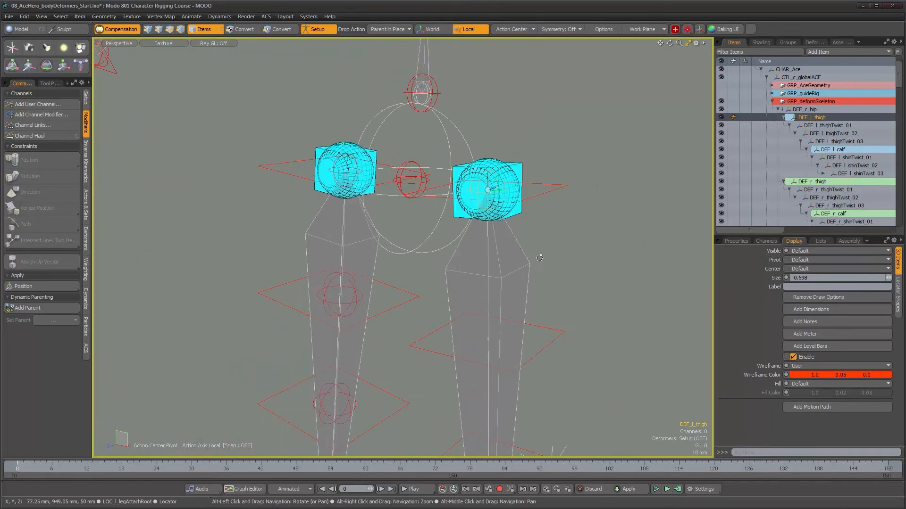
pyautogui.keyDown('alt'); pyautogui.moveTo(539, 258); pyautogui.dragTo(519, 281); pyautogui.keyUp('alt')
pyautogui.keyDown('shift'); pyautogui.click(508, 282); pyautogui.keyUp('shift')
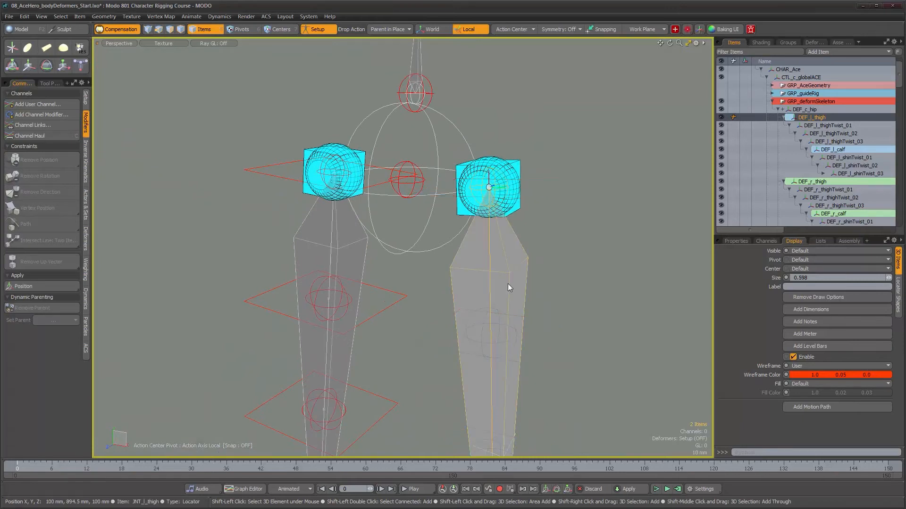
pyautogui.click(28, 309)
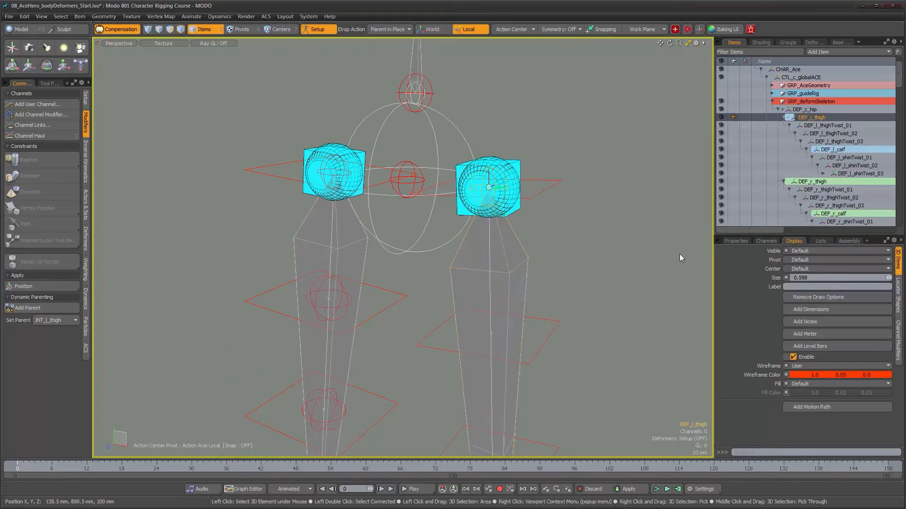
# - Add the first left thigh twist locator as the dynamic parent of DEF_l_thighTwist_01
pyautogui.click(820, 125)
pyautogui.keyDown('alt'); pyautogui.moveTo(558, 330); pyautogui.dragTo(572, 263); pyautogui.keyUp('alt')
pyautogui.keyDown('shift'); pyautogui.click(520, 259); pyautogui.keyUp('shift')
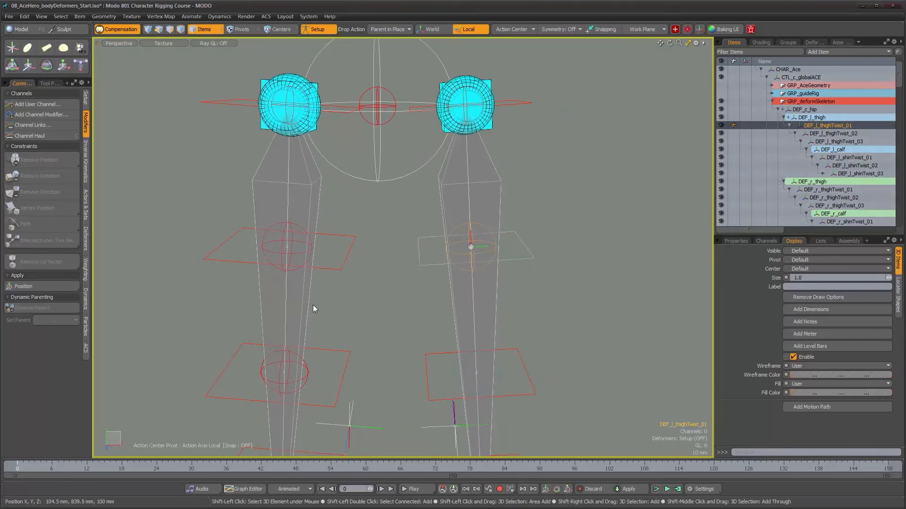
pyautogui.click(21, 309)
# - Add the matching left thigh twist locator as the dynamic parent of DEF_l_thighTwist_02
pyautogui.keyDown('alt'); pyautogui.keyDown('shift'); pyautogui.moveTo(434, 366); pyautogui.dragTo(404, 266); pyautogui.keyUp('shift'); pyautogui.keyUp('alt')
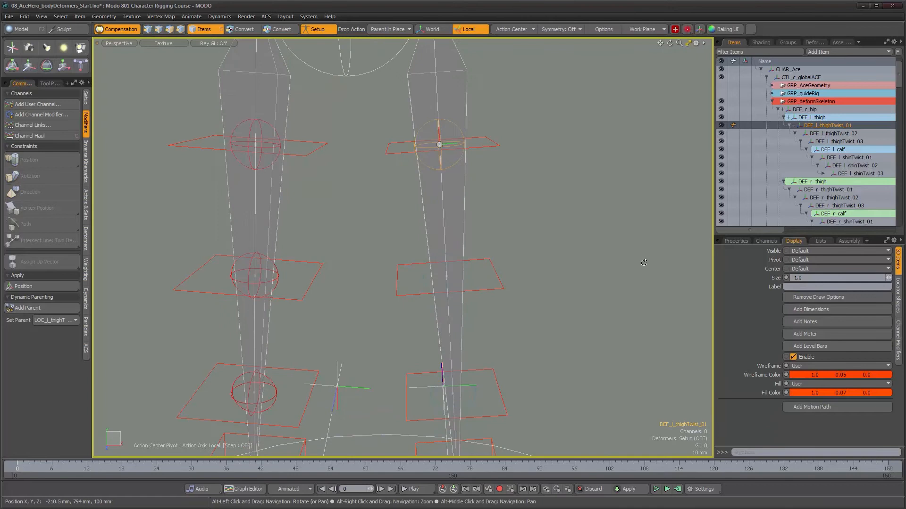
pyautogui.click(468, 276)
pyautogui.keyDown('shift'); pyautogui.click(485, 292); pyautogui.keyUp('shift')
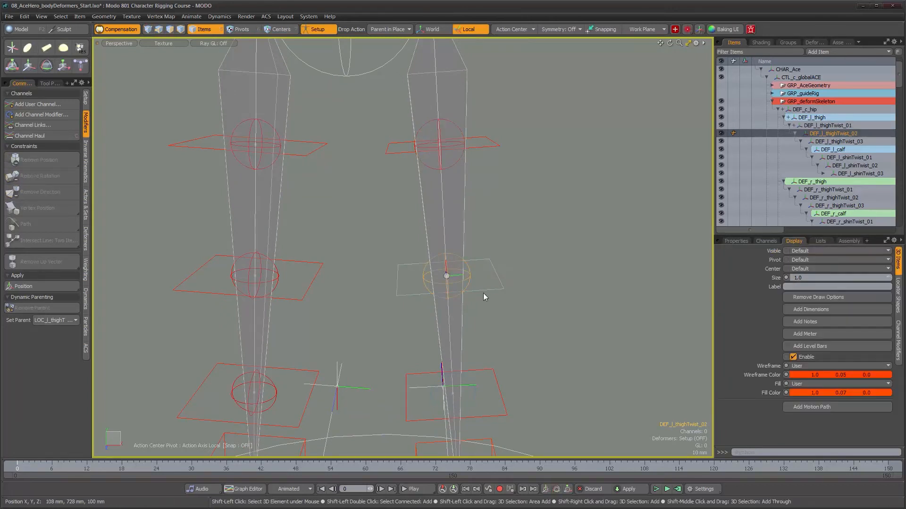
pyautogui.click(37, 309)
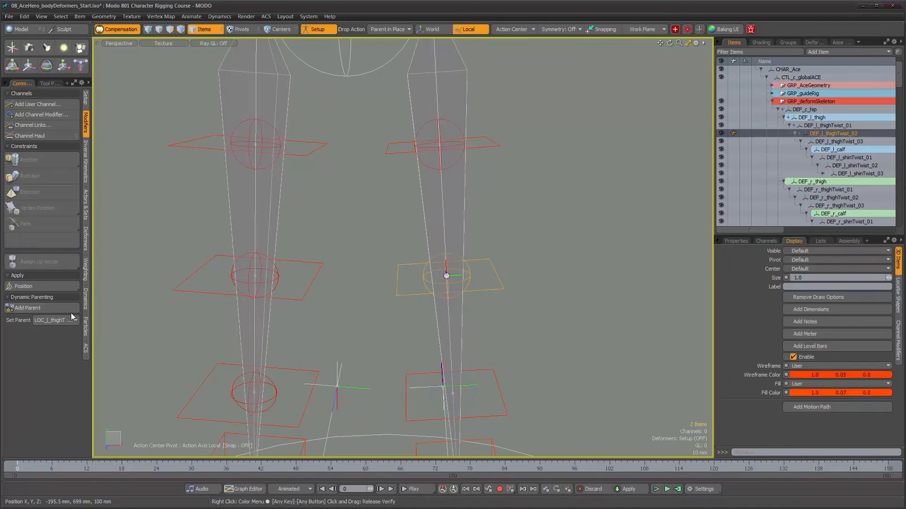
# - Select DEF_l_thighTwist_03 with its locator above the left knee, and add that locator as the dynamic parent
pyautogui.keyDown('alt'); pyautogui.moveTo(425, 374); pyautogui.dragTo(444, 291); pyautogui.keyUp('alt')
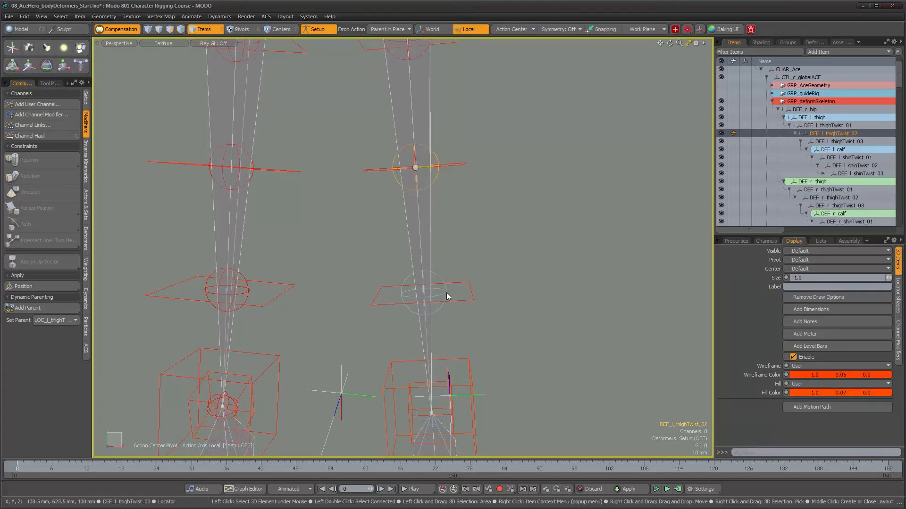
pyautogui.click(446, 292)
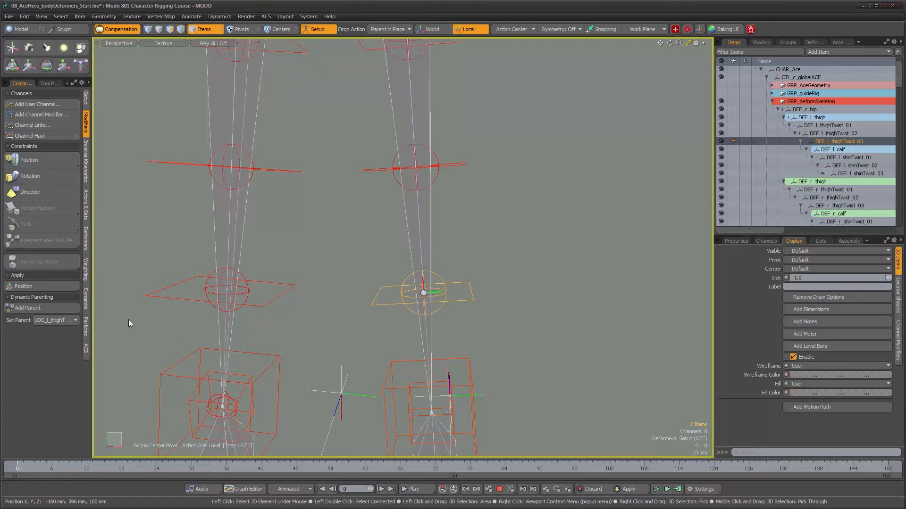
pyautogui.click(28, 309)
# - Select DEF_l_calf and the main rig's left calf joint, and add JNT_l_calf as the dynamic parent
pyautogui.keyDown('alt'); pyautogui.moveTo(409, 328); pyautogui.dragTo(406, 295, button='middle'); pyautogui.keyUp('alt')
pyautogui.keyDown('alt'); pyautogui.moveTo(406, 295); pyautogui.dragTo(434, 240, button='right'); pyautogui.keyUp('alt')
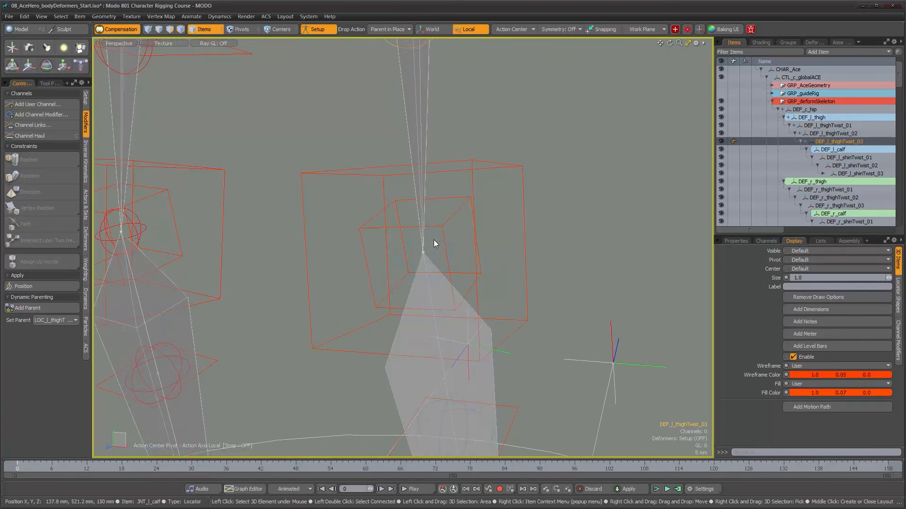
pyautogui.click(833, 149)
pyautogui.keyDown('alt'); pyautogui.moveTo(567, 249); pyautogui.dragTo(453, 224); pyautogui.keyUp('alt')
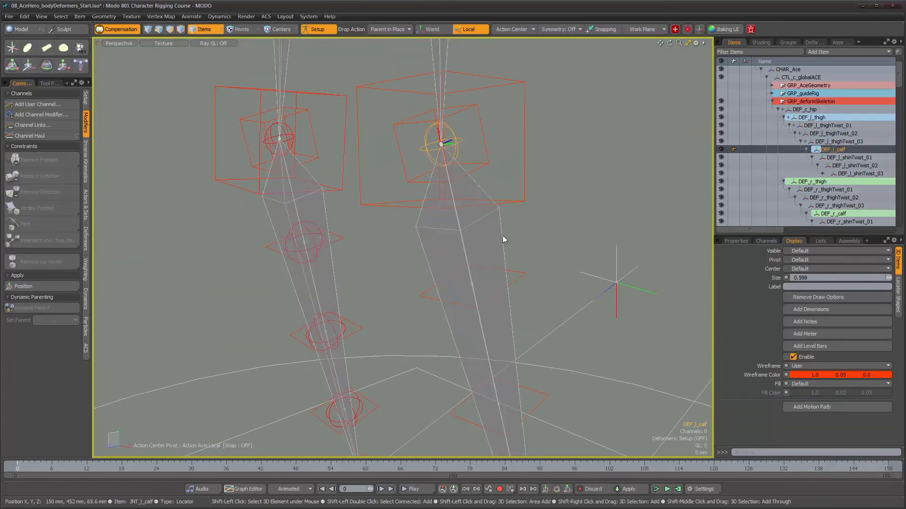
pyautogui.keyDown('shift'); pyautogui.click(524, 259); pyautogui.keyUp('shift')
pyautogui.moveTo(525, 258)
pyautogui.keyDown('alt'); pyautogui.mouseDown()
pyautogui.moveTo(537, 257)
pyautogui.moveTo(518, 255)
pyautogui.mouseUp(); pyautogui.keyUp('alt')
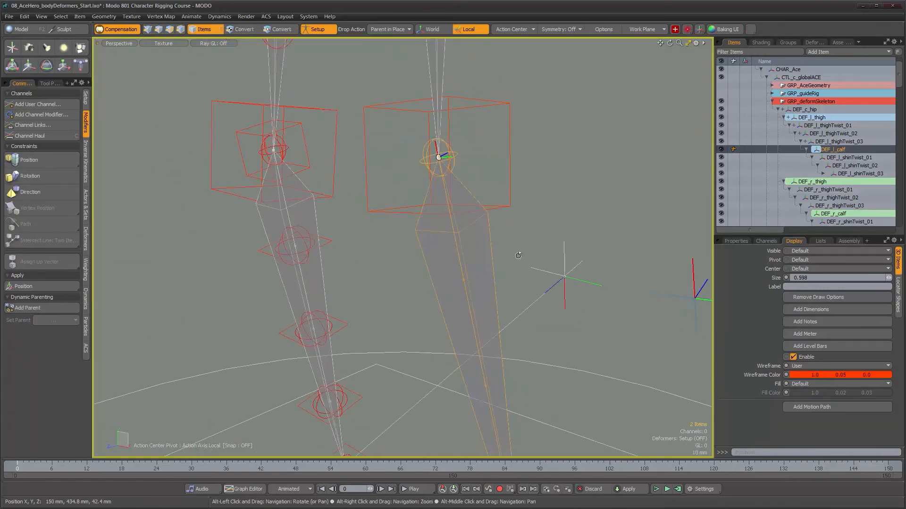
pyautogui.click(24, 306)
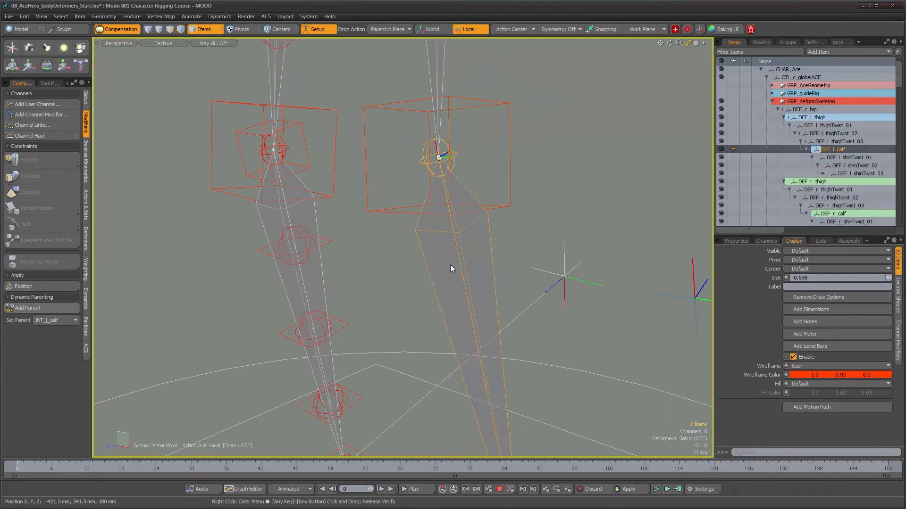
# - Add the first left shin twist locator as the dynamic parent of DEF_l_shinTwist_01
pyautogui.click(849, 157)
pyautogui.keyDown('alt'); pyautogui.moveTo(519, 279); pyautogui.dragTo(479, 252); pyautogui.keyUp('alt')
pyautogui.keyDown('shift'); pyautogui.click(243, 273); pyautogui.keyUp('shift')
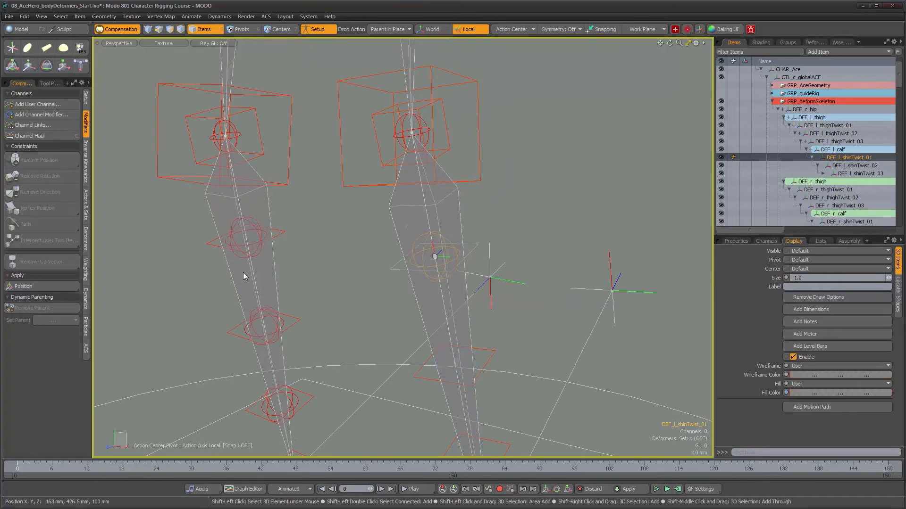
pyautogui.click(50, 307)
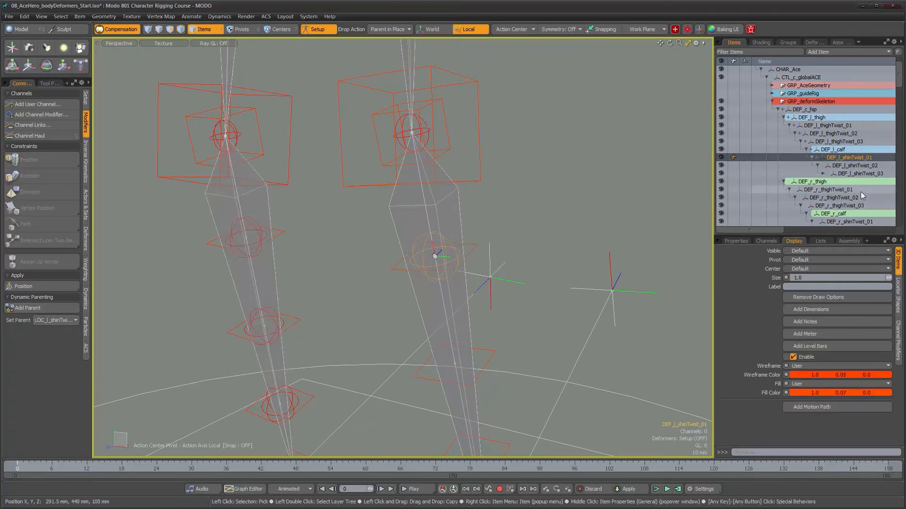
# - Add the matching left shin twist locator as the dynamic parent of DEF_l_shinTwist_02
pyautogui.click(855, 165)
pyautogui.keyDown('alt'); pyautogui.moveTo(455, 364); pyautogui.dragTo(443, 268); pyautogui.keyUp('alt')
pyautogui.keyDown('shift'); pyautogui.click(449, 273); pyautogui.keyUp('shift')
pyautogui.click(24, 307)
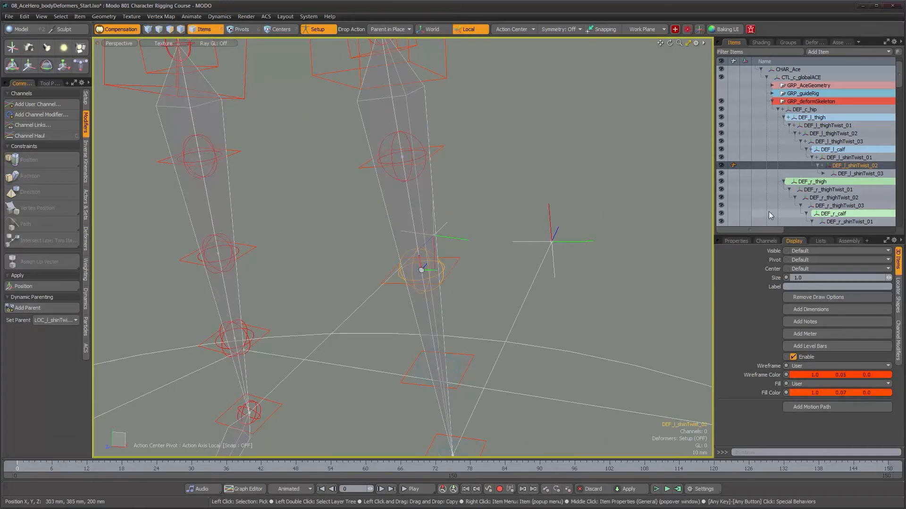
# - Select DEF_l_shinTwist_03 with its locator above the left ankle, and add that locator as the dynamic parent
pyautogui.click(853, 173)
pyautogui.keyDown('alt'); pyautogui.moveTo(472, 283); pyautogui.dragTo(471, 300); pyautogui.keyUp('alt')
pyautogui.keyDown('shift'); pyautogui.click(471, 298); pyautogui.keyUp('shift')
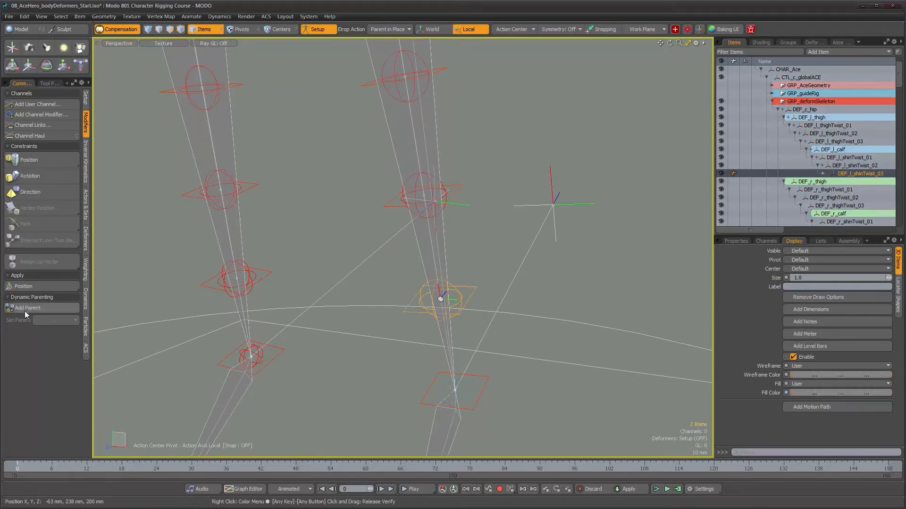
pyautogui.click(24, 308)
# - Select DEF_l_foot under DEF_l_shinTwist_03 with the main rig's left foot joint, and add JNT_l_foot as the dynamic parent
pyautogui.keyDown('alt'); pyautogui.keyDown('shift'); pyautogui.moveTo(474, 312); pyautogui.dragTo(463, 211); pyautogui.keyUp('shift'); pyautogui.keyUp('alt')
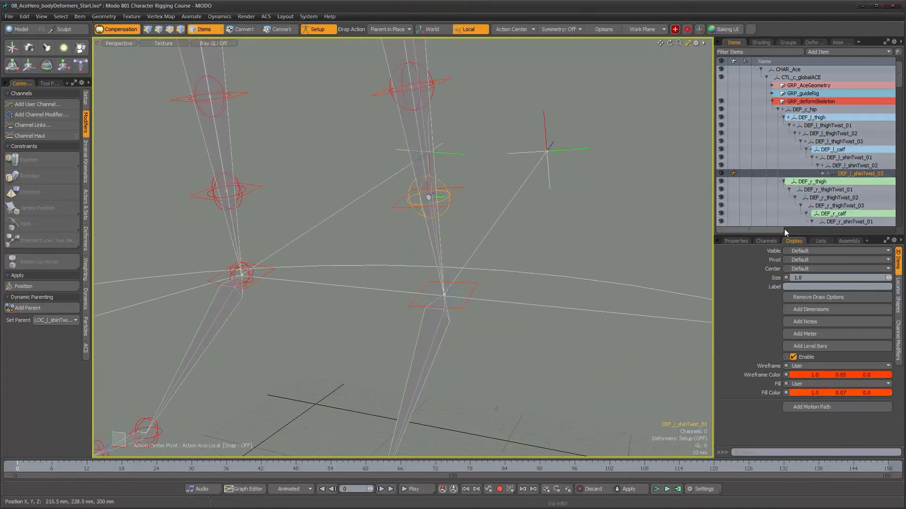
pyautogui.click(823, 174)
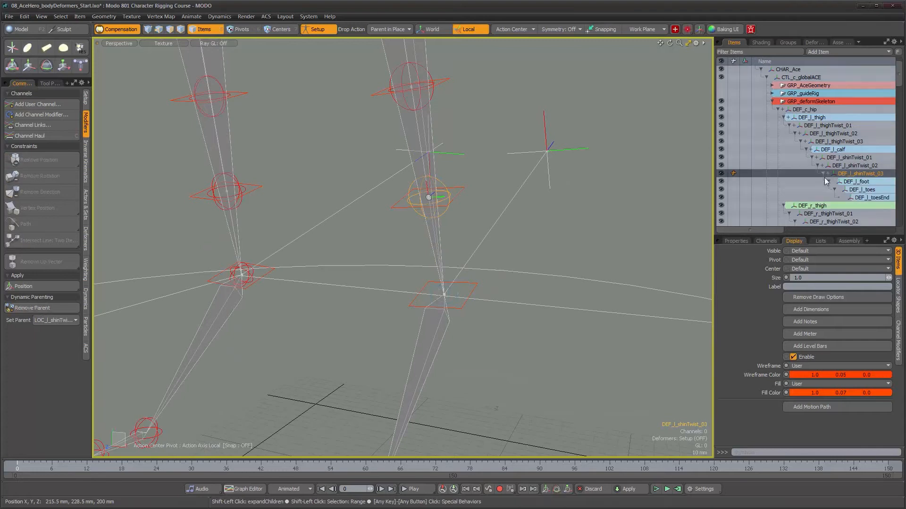
pyautogui.click(854, 182)
pyautogui.keyDown('alt'); pyautogui.keyDown('shift'); pyautogui.moveTo(413, 353); pyautogui.dragTo(496, 297); pyautogui.keyUp('shift'); pyautogui.keyUp('alt')
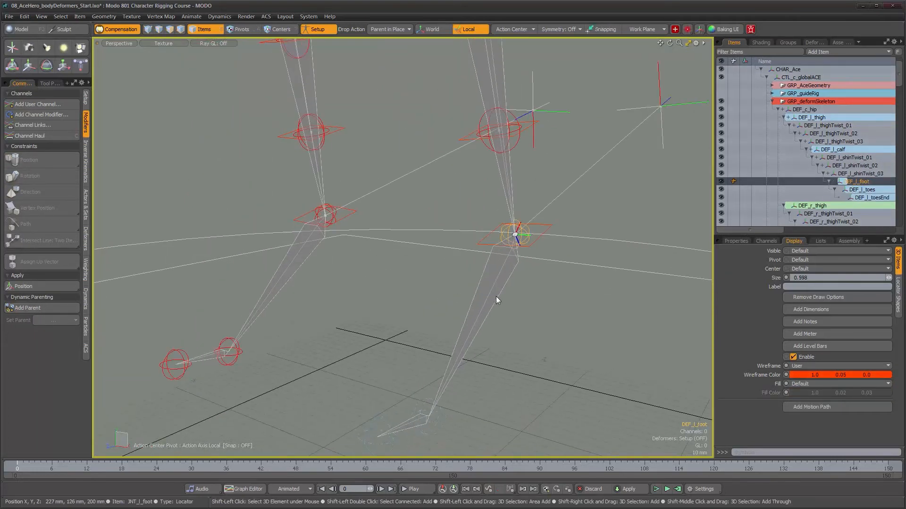
pyautogui.keyDown('shift'); pyautogui.click(498, 288); pyautogui.keyUp('shift')
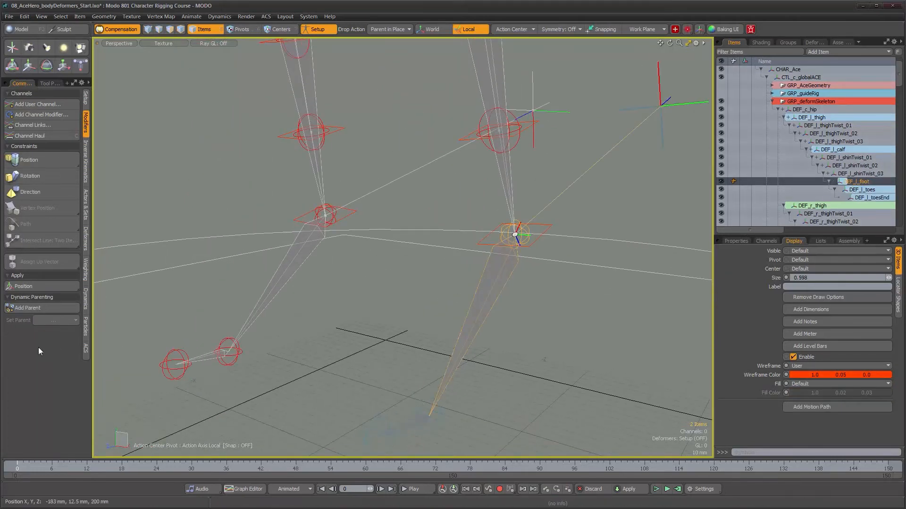
pyautogui.click(24, 307)
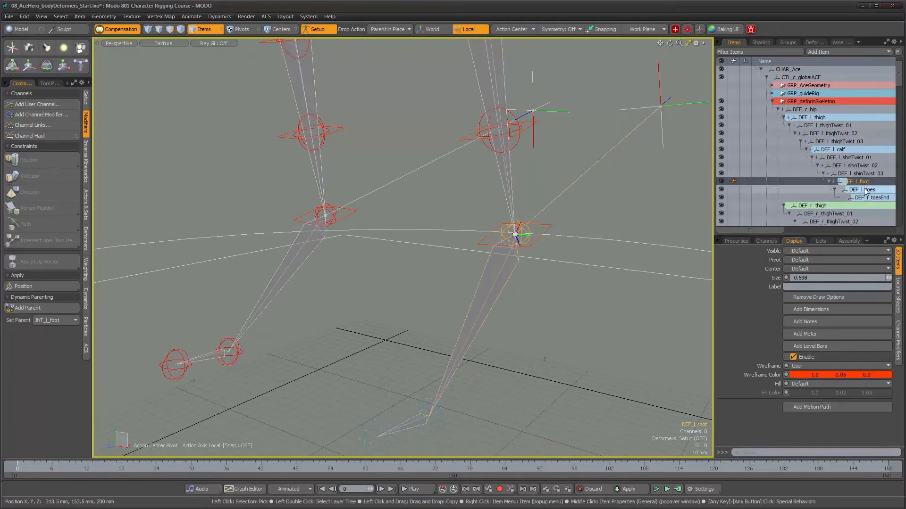
# - Select DEF_l_toes and the main rig's left toes joint, and add JNT_l_toes as the dynamic parent
pyautogui.keyDown('alt'); pyautogui.moveTo(454, 399); pyautogui.dragTo(454, 362); pyautogui.keyUp('alt')
pyautogui.scroll(3, 454, 362)
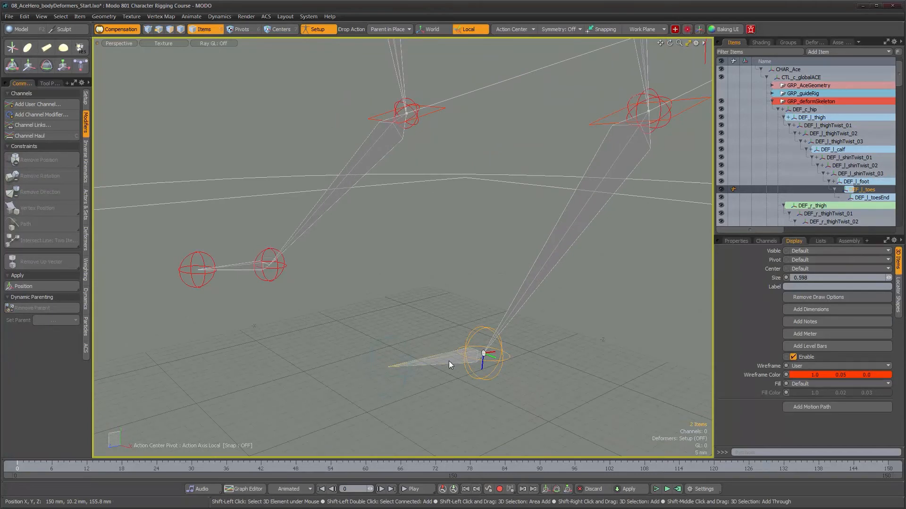
pyautogui.click(34, 309)
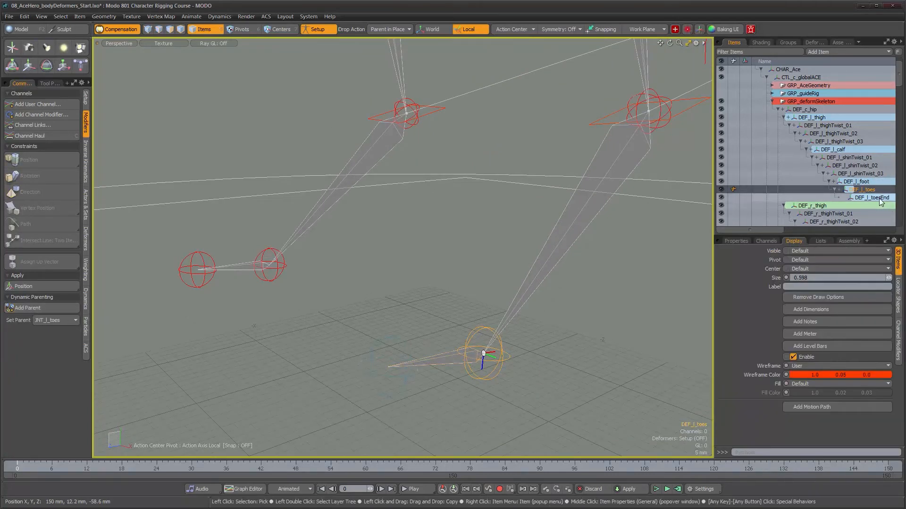
# - Reduce the shape radius of DEF_l_toesEnd to 7.9 mm, and add JNT_l_toesEnd as its dynamic parent
pyautogui.click(395, 373)
pyautogui.keyDown('alt'); pyautogui.moveTo(397, 374); pyautogui.dragTo(413, 383); pyautogui.keyUp('alt')
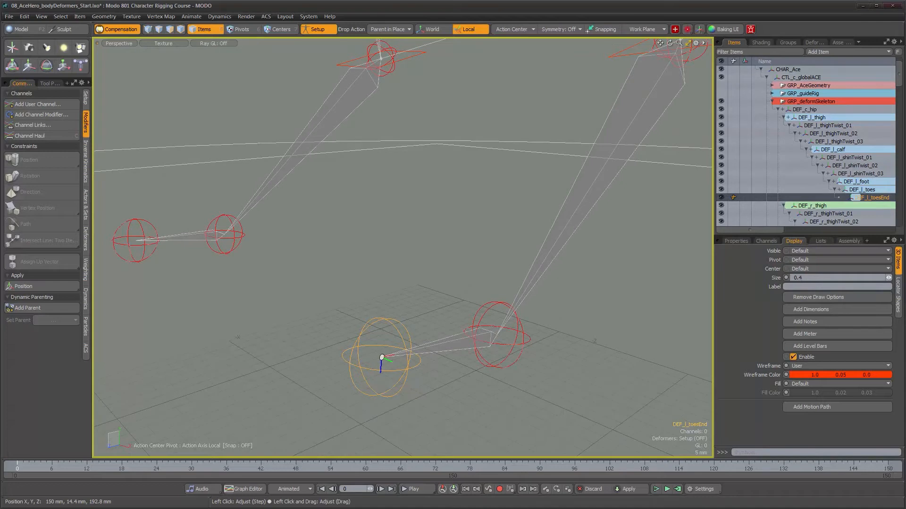
pyautogui.keyDown('alt'); pyautogui.moveTo(452, 327); pyautogui.dragTo(462, 332); pyautogui.keyUp('alt')
pyautogui.click(898, 289)
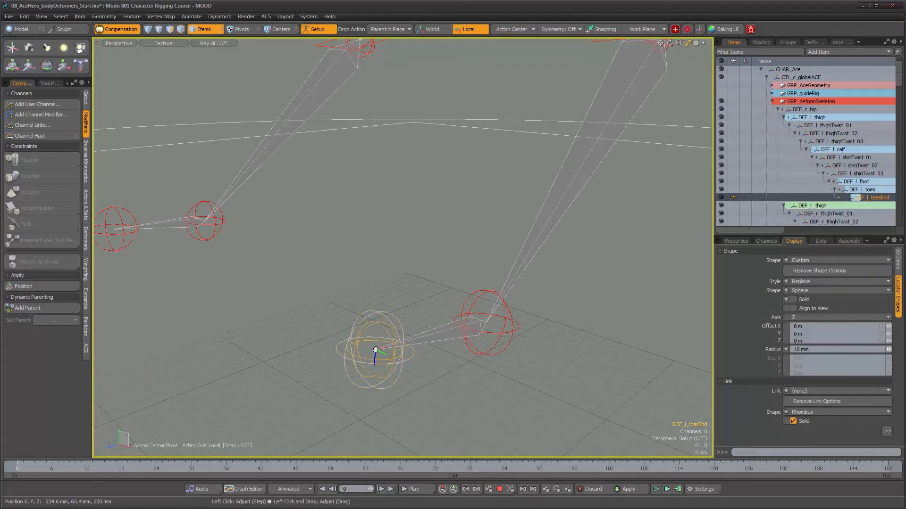
pyautogui.moveTo(889, 350); pyautogui.dragTo(890, 349)
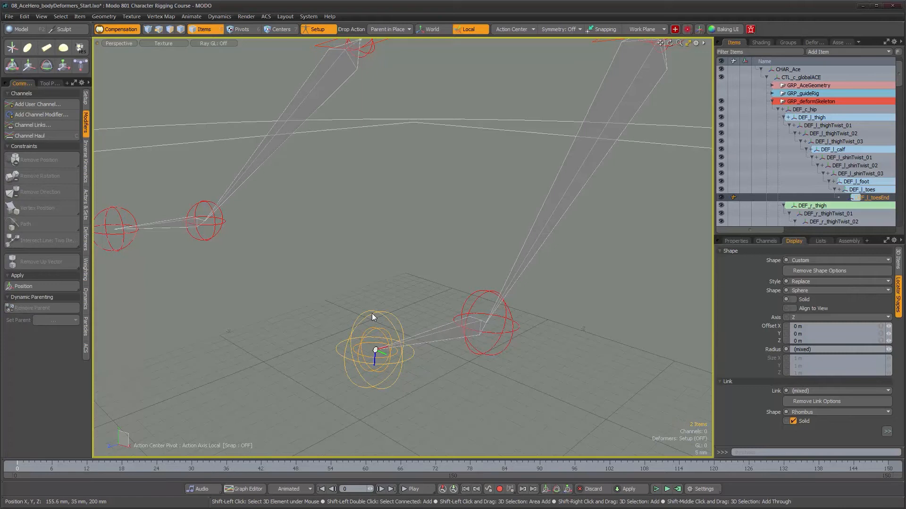
pyautogui.click(23, 309)
# - Select DEF_r_thigh with the main rig's right thigh joint, and add that joint as the dynamic parent
pyautogui.keyDown('alt'); pyautogui.moveTo(207, 298); pyautogui.dragTo(322, 294); pyautogui.keyUp('alt')
pyautogui.keyDown('alt'); pyautogui.moveTo(323, 294); pyautogui.dragTo(278, 302, button='right'); pyautogui.keyUp('alt')
pyautogui.keyDown('alt'); pyautogui.moveTo(339, 230); pyautogui.dragTo(437, 341, button='middle'); pyautogui.keyUp('alt')
pyautogui.keyDown('alt'); pyautogui.moveTo(414, 227); pyautogui.dragTo(378, 274, button='middle'); pyautogui.keyUp('alt')
pyautogui.keyDown('alt'); pyautogui.moveTo(378, 273); pyautogui.dragTo(363, 264, button='right'); pyautogui.keyUp('alt')
pyautogui.keyDown('alt'); pyautogui.moveTo(373, 246); pyautogui.dragTo(415, 376, button='middle'); pyautogui.keyUp('alt')
pyautogui.keyDown('alt'); pyautogui.moveTo(408, 137); pyautogui.dragTo(403, 264, button='middle'); pyautogui.keyUp('alt')
pyautogui.keyDown('alt'); pyautogui.moveTo(402, 265); pyautogui.dragTo(454, 252, button='right'); pyautogui.keyUp('alt')
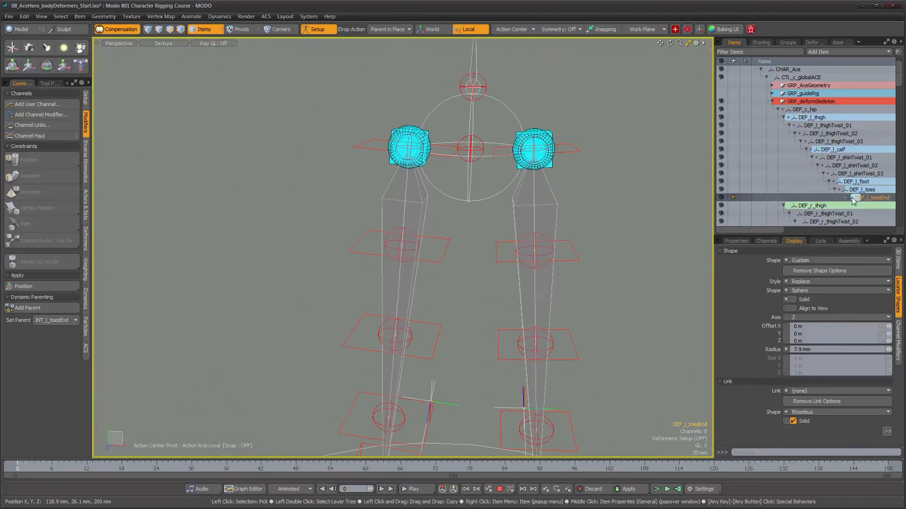
pyautogui.scroll(-2, 854, 201)
pyautogui.click(805, 158)
pyautogui.keyDown('alt'); pyautogui.moveTo(475, 188); pyautogui.dragTo(506, 188); pyautogui.keyUp('alt')
pyautogui.keyDown('shift'); pyautogui.click(424, 214); pyautogui.keyUp('shift')
pyautogui.click(28, 308)
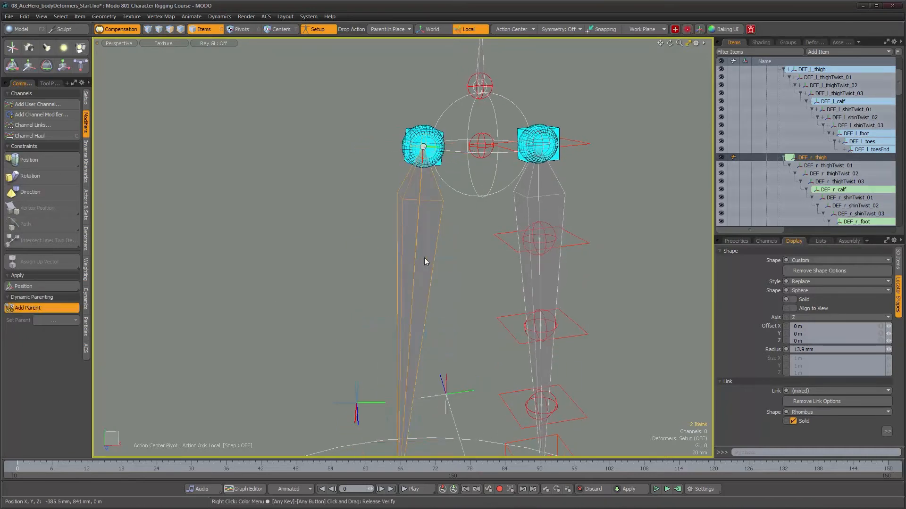
# - Add the matching right thigh twist locators as dynamic parents of DEF_r_thighTwist_01 and DEF_r_thighTwist_02
pyautogui.keyDown('shift'); pyautogui.click(447, 258); pyautogui.keyUp('shift')
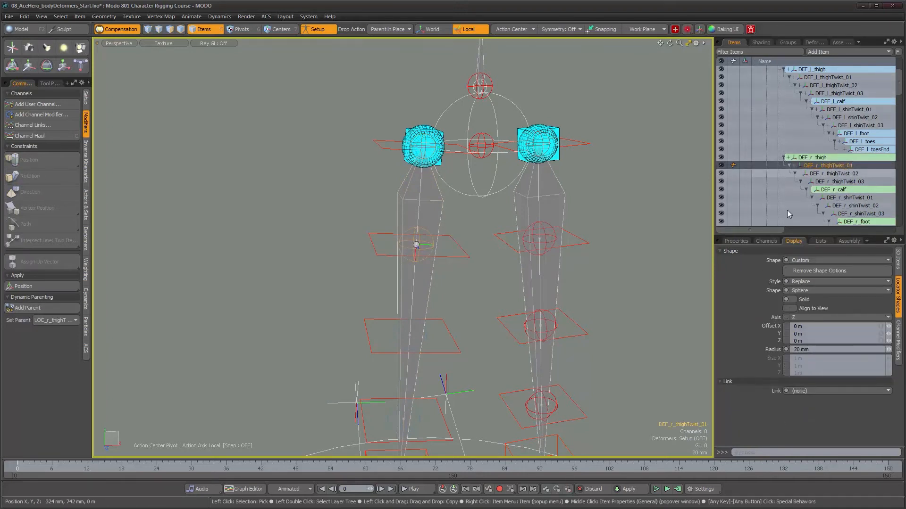
pyautogui.click(440, 354)
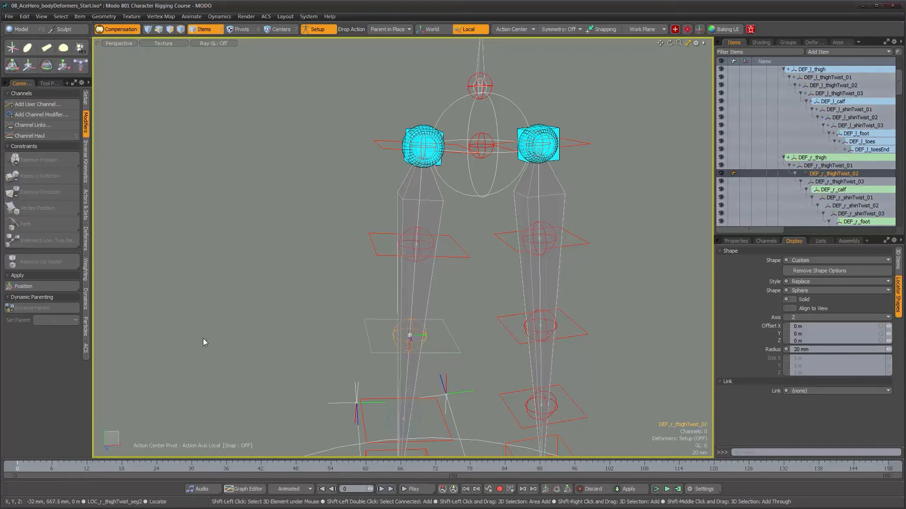
pyautogui.click(33, 309)
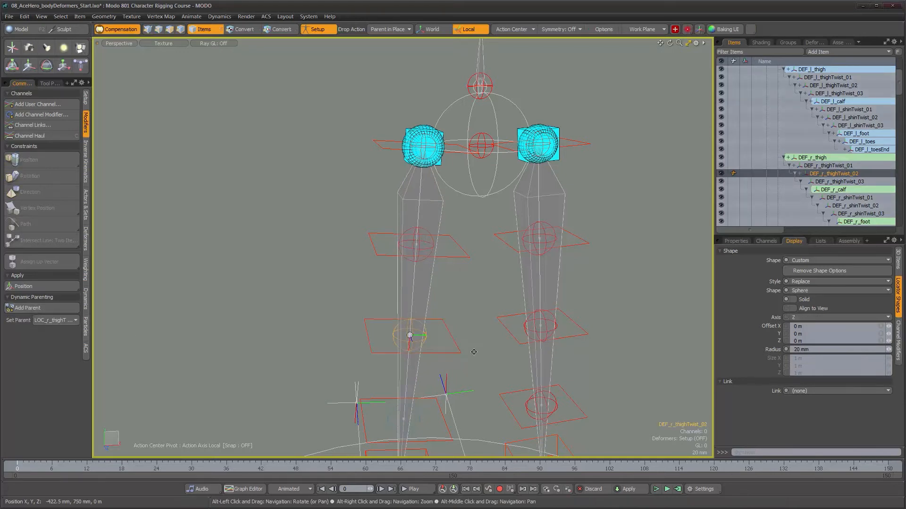
# - Select DEF_r_thighTwist_03 with its locator above the right knee, and add that locator as the dynamic parent
pyautogui.keyDown('alt'); pyautogui.moveTo(473, 352); pyautogui.dragTo(464, 180, button='middle'); pyautogui.keyUp('alt')
pyautogui.keyDown('alt'); pyautogui.moveTo(447, 288); pyautogui.dragTo(449, 245); pyautogui.keyUp('alt')
pyautogui.scroll(3, 449, 245)
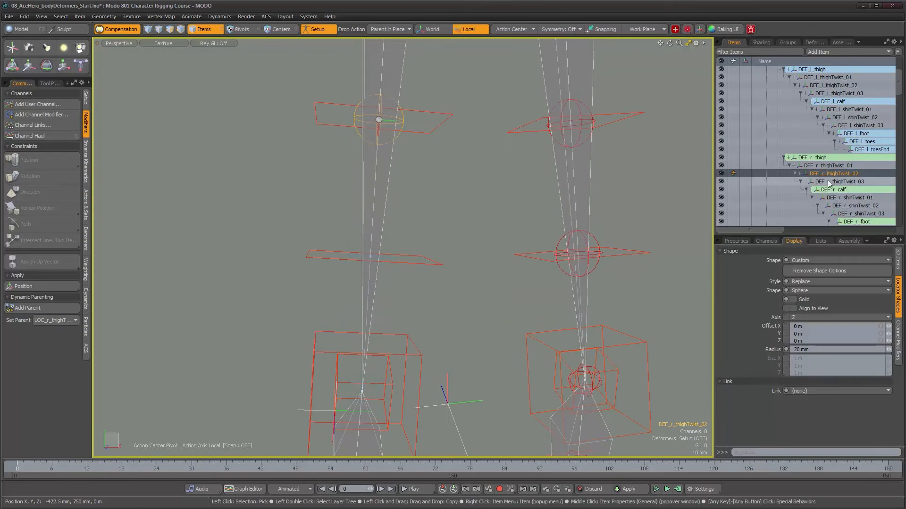
pyautogui.click(831, 182)
pyautogui.keyDown('shift'); pyautogui.click(419, 264); pyautogui.keyUp('shift')
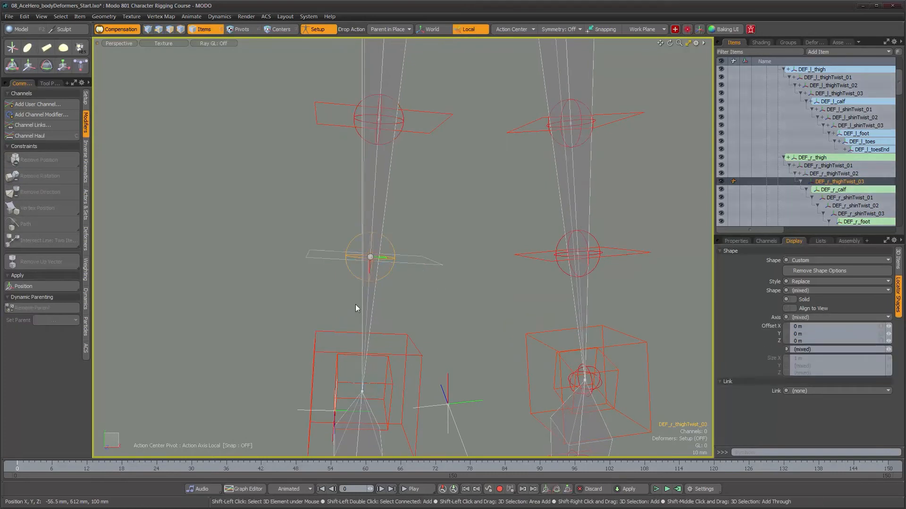
pyautogui.click(27, 307)
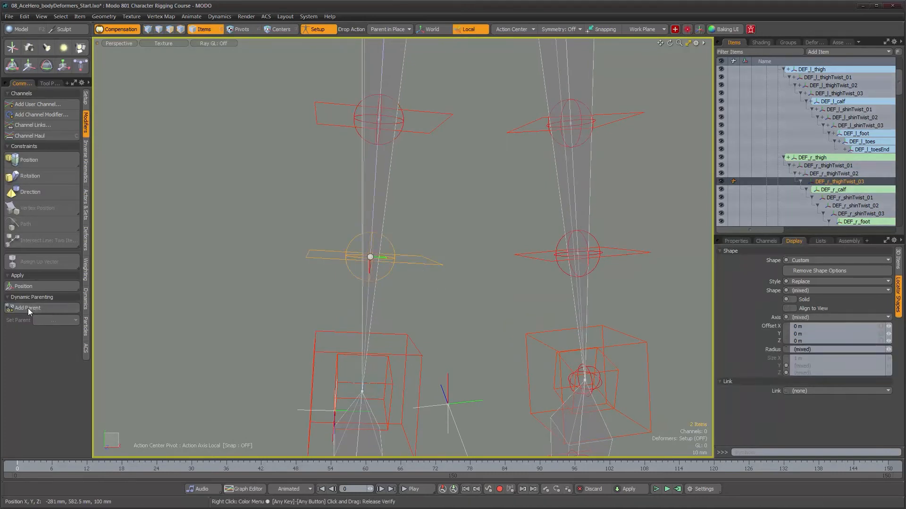
# - Select DEF_r_calf and the main rig's right calf joint, and add JNT_r_calf as the dynamic parent
pyautogui.keyDown('alt'); pyautogui.moveTo(483, 260); pyautogui.dragTo(430, 332); pyautogui.keyUp('alt')
pyautogui.click(833, 190)
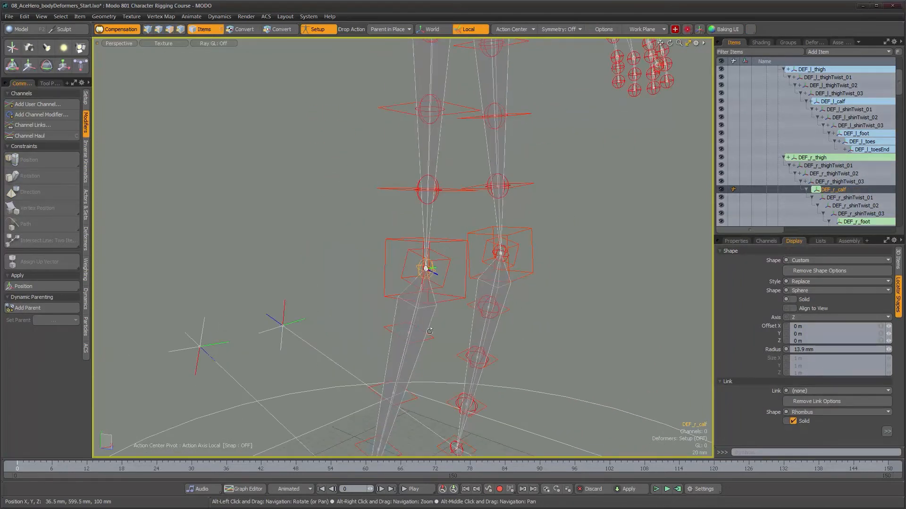
pyautogui.keyDown('shift'); pyautogui.click(408, 361); pyautogui.keyUp('shift')
pyautogui.click(29, 308)
# - Add the matching right shin twist locators as dynamic parents of DEF_r_shinTwist_01 and DEF_r_shinTwist_02
pyautogui.keyDown('alt'); pyautogui.keyDown('shift'); pyautogui.moveTo(405, 362); pyautogui.dragTo(486, 239); pyautogui.keyUp('shift'); pyautogui.keyUp('alt')
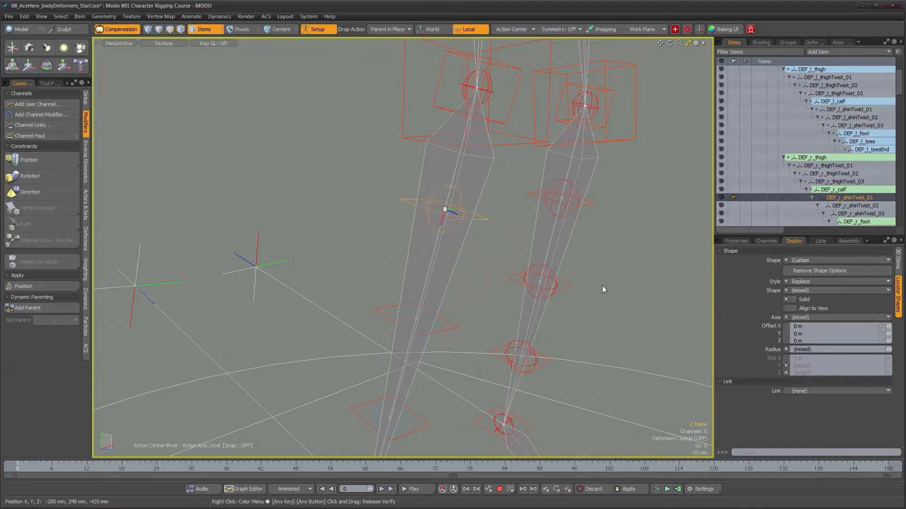
pyautogui.click(854, 205)
pyautogui.keyDown('alt'); pyautogui.moveTo(491, 355); pyautogui.dragTo(469, 265); pyautogui.keyUp('alt')
pyautogui.keyDown('shift'); pyautogui.click(469, 265); pyautogui.keyUp('shift')
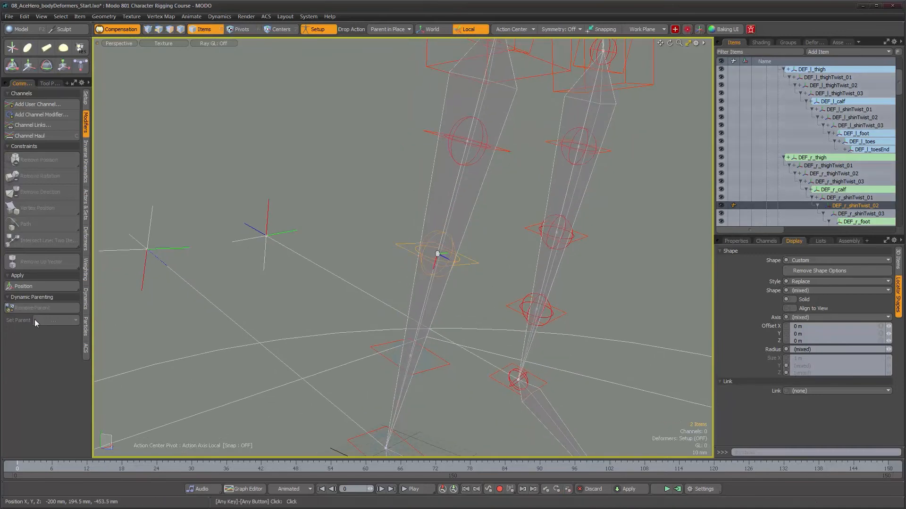
pyautogui.click(21, 311)
# - Select DEF_r_shinTwist_03 with its locator above the right ankle, and add that locator as the dynamic parent
pyautogui.keyDown('alt'); pyautogui.moveTo(415, 302); pyautogui.dragTo(423, 267); pyautogui.keyUp('alt')
pyautogui.click(861, 213)
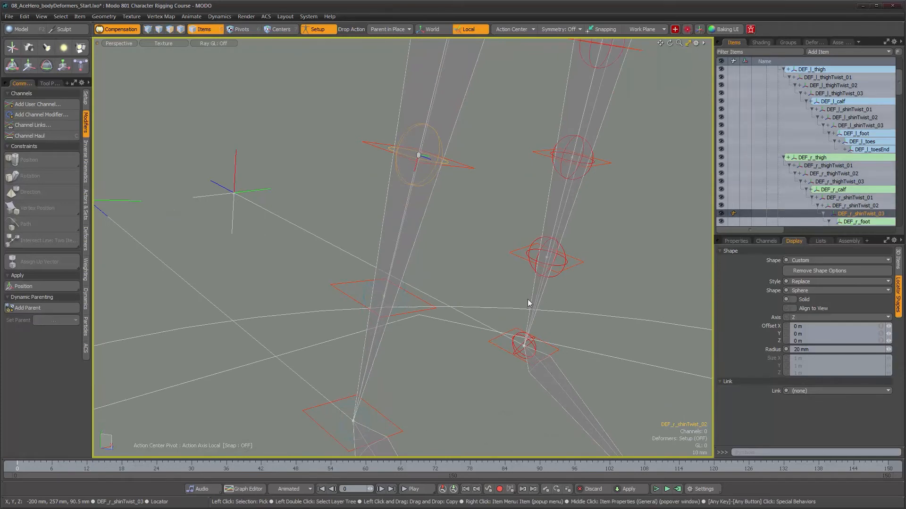
pyautogui.keyDown('shift'); pyautogui.click(345, 295); pyautogui.keyUp('shift')
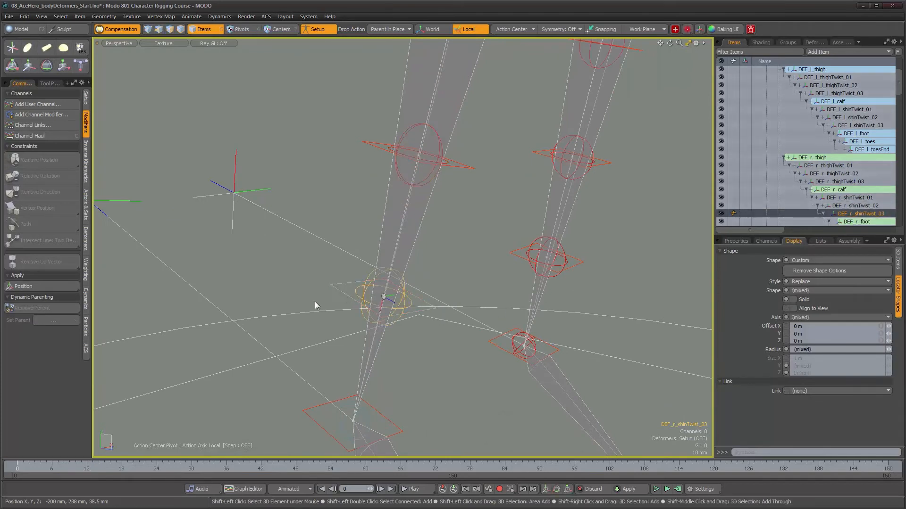
pyautogui.click(30, 308)
# - Select DEF_r_foot and the main rig's right foot joint, and add JNT_r_foot as the dynamic parent
pyautogui.keyDown('alt'); pyautogui.moveTo(387, 272); pyautogui.dragTo(415, 236); pyautogui.keyUp('alt')
pyautogui.scroll(-3, 880, 177)
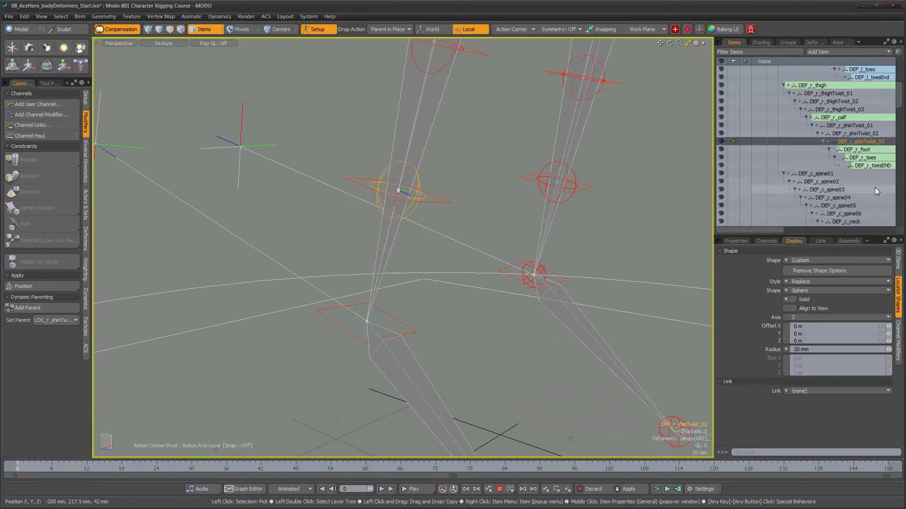
pyautogui.click(854, 150)
pyautogui.keyDown('alt'); pyautogui.moveTo(373, 319); pyautogui.dragTo(449, 336); pyautogui.keyUp('alt')
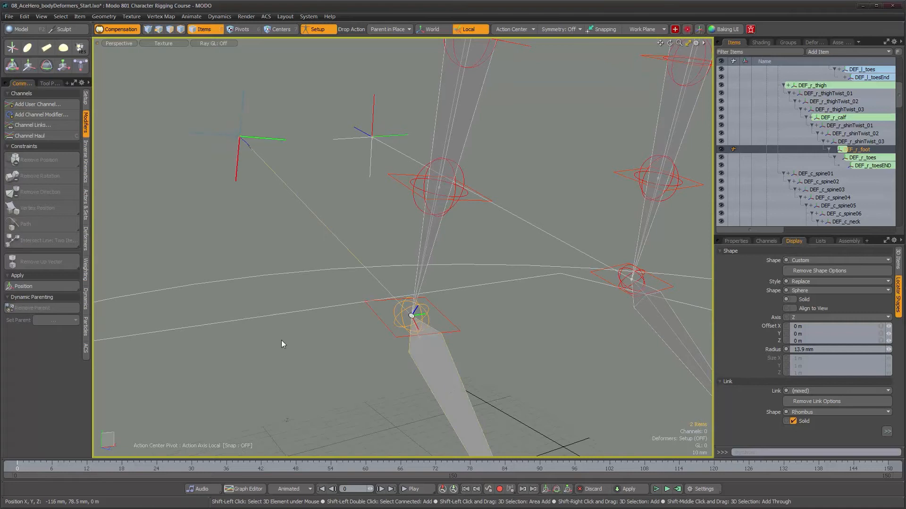
# - Select DEF_r_toes and the main rig's right toes joint, and add JNT_r_toes as the dynamic parent
pyautogui.click(856, 158)
pyautogui.keyDown('alt'); pyautogui.moveTo(333, 141); pyautogui.dragTo(306, 112, button='middle'); pyautogui.keyUp('alt')
pyautogui.keyDown('alt'); pyautogui.keyDown('shift'); pyautogui.moveTo(306, 111); pyautogui.dragTo(255, 43); pyautogui.keyUp('shift'); pyautogui.keyUp('alt')
pyautogui.keyDown('alt'); pyautogui.keyDown('shift'); pyautogui.moveTo(395, 248); pyautogui.dragTo(381, 222); pyautogui.keyUp('shift'); pyautogui.keyUp('alt')
pyautogui.keyDown('shift'); pyautogui.click(350, 294); pyautogui.keyUp('shift')
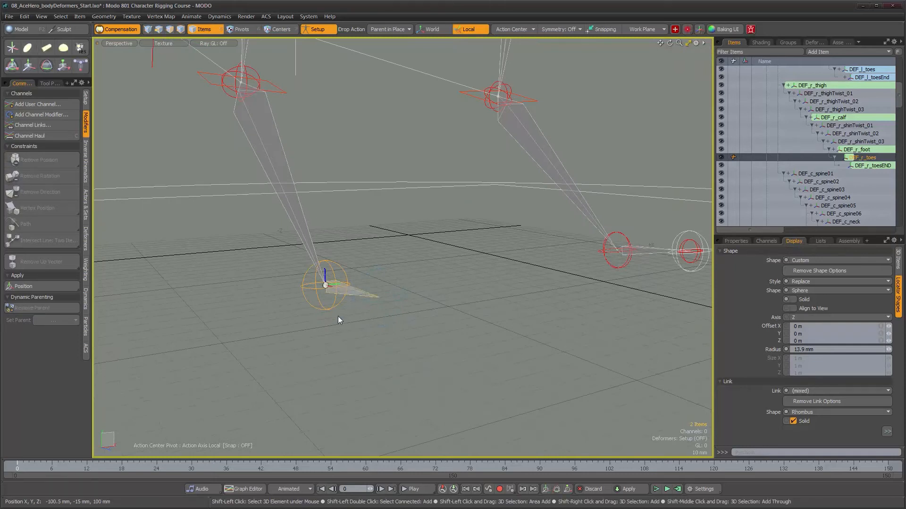
pyautogui.click(27, 308)
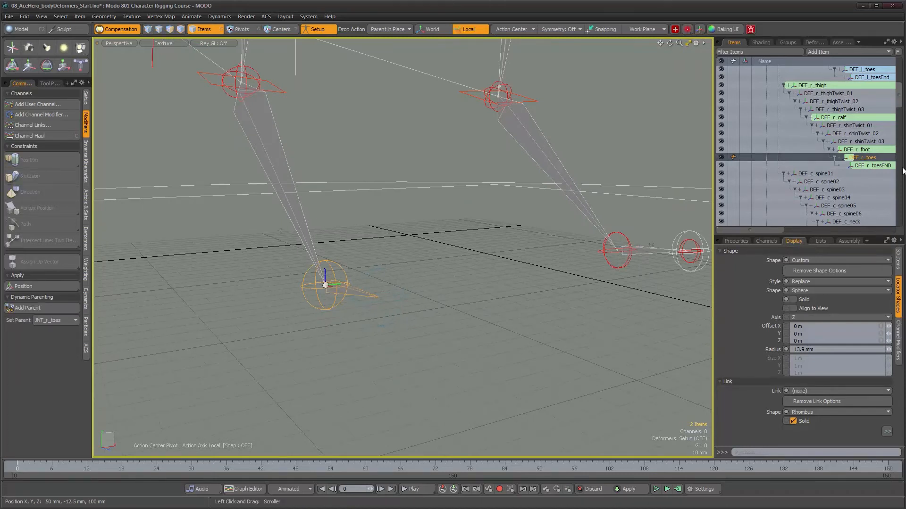
# - Reduce the shape radius of DEF_r_toesEND to 5.6 mm, and add JNT_r_toesEND as its dynamic parent
pyautogui.click(873, 166)
pyautogui.click(888, 350)
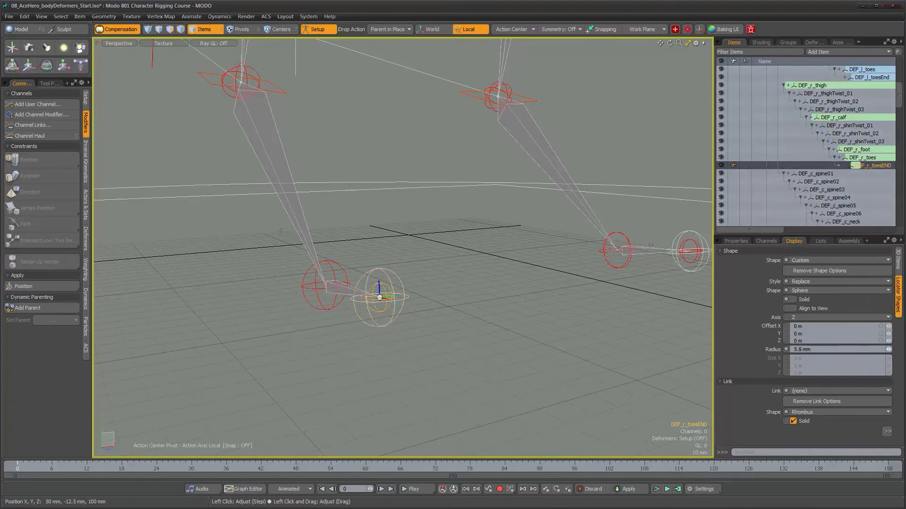
pyautogui.press('shift')
pyautogui.keyDown('shift'); pyautogui.click(396, 283); pyautogui.keyUp('shift')
pyautogui.click(32, 307)
# - Select DEF_l_clavicle and the main rig's left clavicle joint, and add JNT_l_clavicle as the dynamic parent
pyautogui.keyDown('alt'); pyautogui.moveTo(358, 302); pyautogui.dragTo(408, 181); pyautogui.keyUp('alt')
pyautogui.keyDown('alt'); pyautogui.moveTo(437, 267); pyautogui.dragTo(376, 271); pyautogui.keyUp('alt')
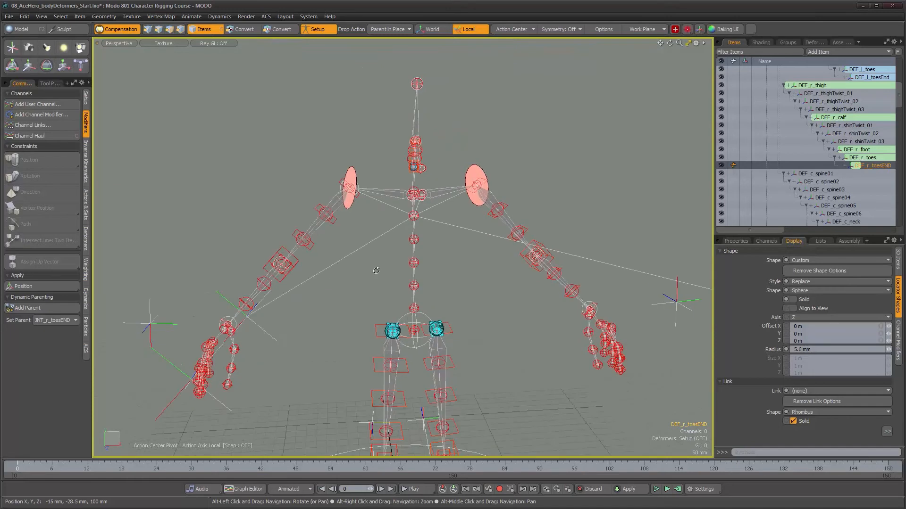
pyautogui.moveTo(898, 106); pyautogui.dragTo(897, 137)
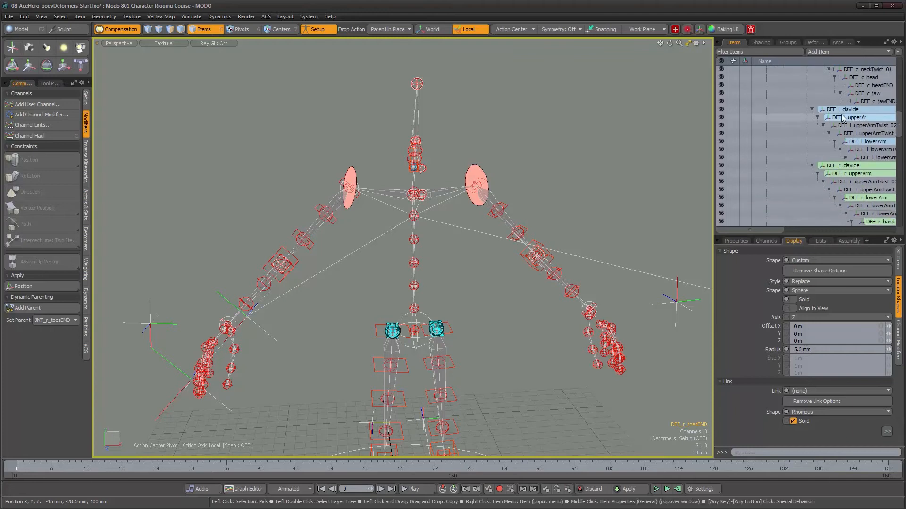
pyautogui.click(759, 109)
pyautogui.keyDown('alt'); pyautogui.moveTo(403, 226); pyautogui.dragTo(424, 221); pyautogui.keyUp('alt')
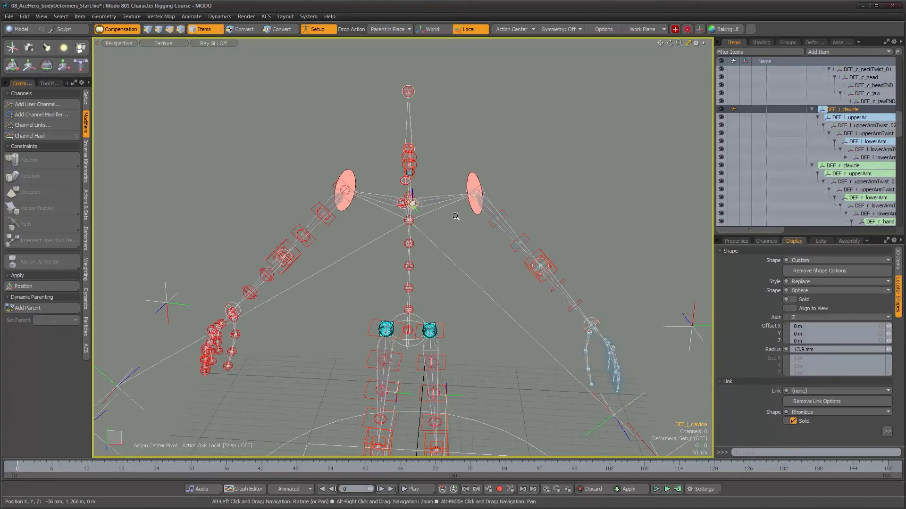
pyautogui.scroll(5, 423, 220)
pyautogui.keyDown('alt'); pyautogui.moveTo(456, 180); pyautogui.dragTo(403, 226); pyautogui.keyUp('alt')
pyautogui.keyDown('shift'); pyautogui.click(403, 226); pyautogui.keyUp('shift')
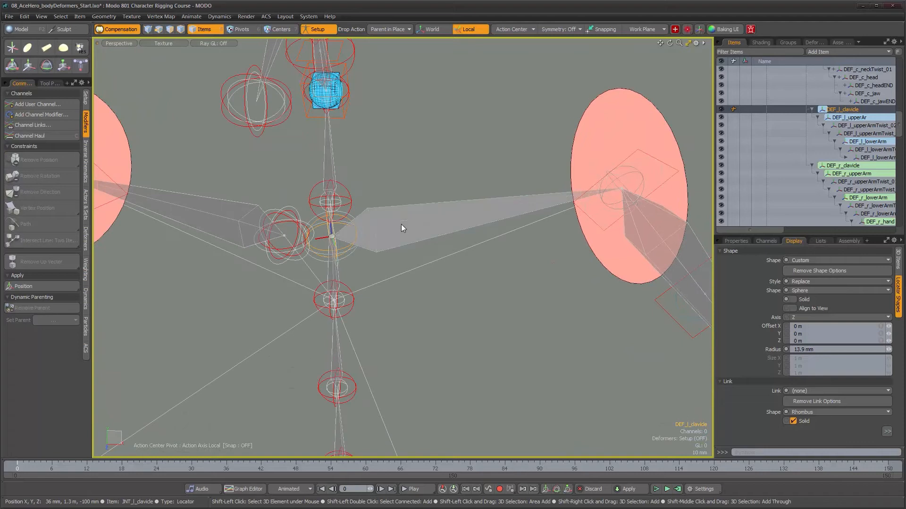
pyautogui.click(35, 307)
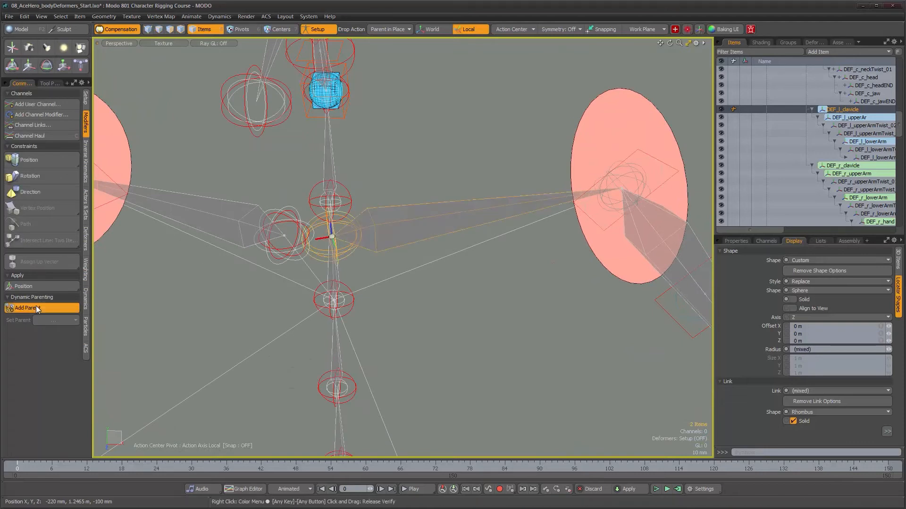
# - Select DEF_l_upperAr and the main rig's left upper arm joint, and add JNT_l_upperAr as the dynamic parent
pyautogui.click(843, 119)
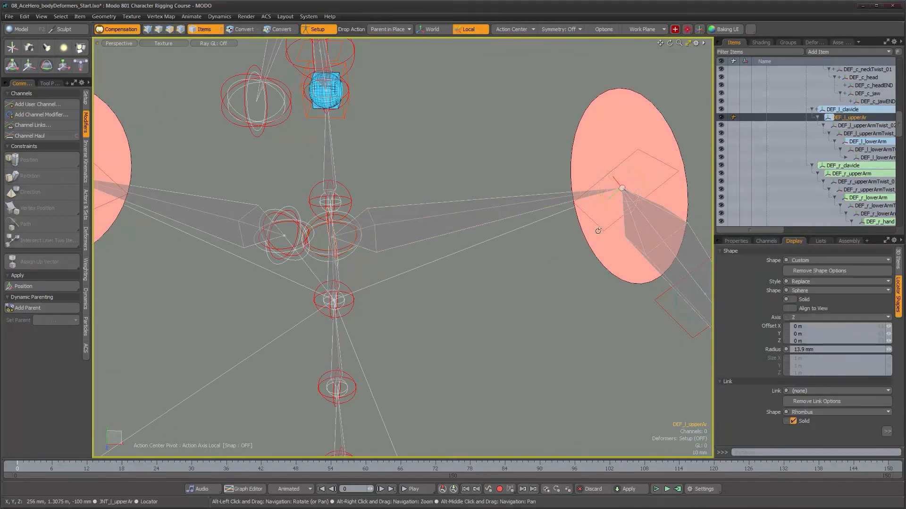
pyautogui.keyDown('alt'); pyautogui.moveTo(684, 292); pyautogui.dragTo(477, 162, button='middle'); pyautogui.keyUp('alt')
pyautogui.keyDown('alt'); pyautogui.moveTo(501, 191); pyautogui.dragTo(514, 202); pyautogui.keyUp('alt')
pyautogui.keyDown('shift'); pyautogui.click(537, 215); pyautogui.keyUp('shift')
pyautogui.keyDown('alt'); pyautogui.moveTo(536, 215); pyautogui.dragTo(424, 206, button='right'); pyautogui.keyUp('alt')
pyautogui.keyDown('alt'); pyautogui.moveTo(424, 206); pyautogui.dragTo(340, 191, button='middle'); pyautogui.keyUp('alt')
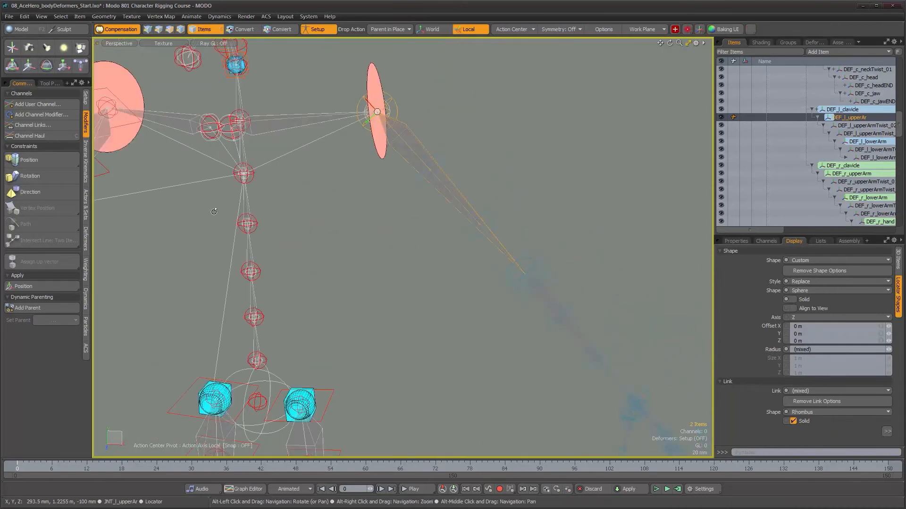
pyautogui.click(35, 307)
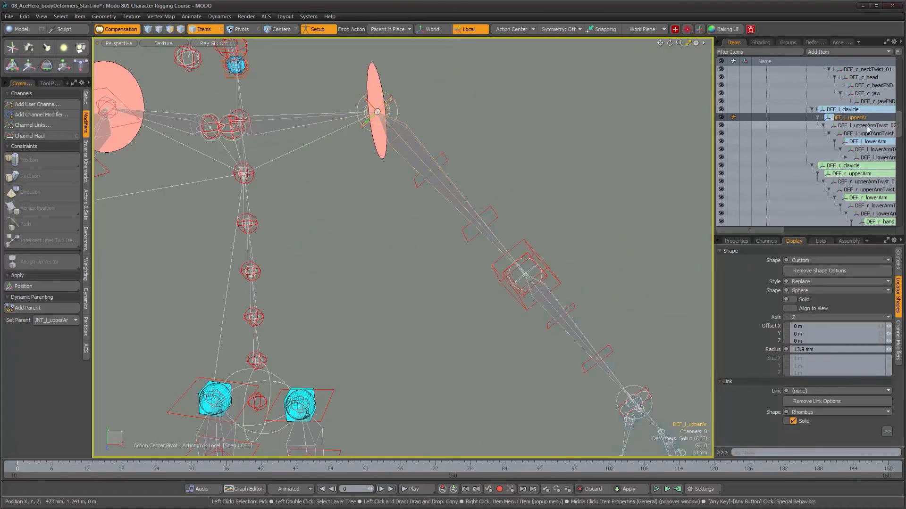
# - Dynamically parent DEF_l_upperArmTwist_02 and DEF_l_upperArmTwist_01 to their matching left upper arm twist locators
pyautogui.click(866, 126)
pyautogui.keyDown('shift'); pyautogui.click(447, 163); pyautogui.keyUp('shift')
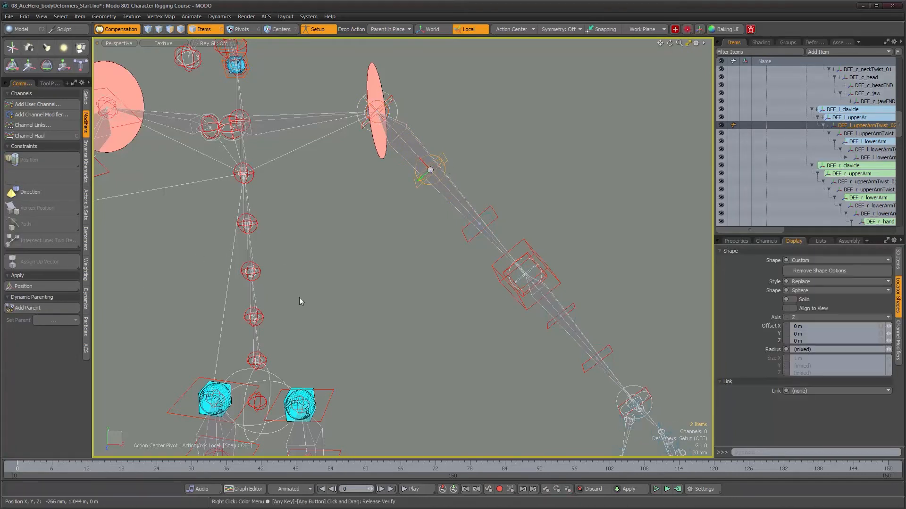
pyautogui.click(861, 135)
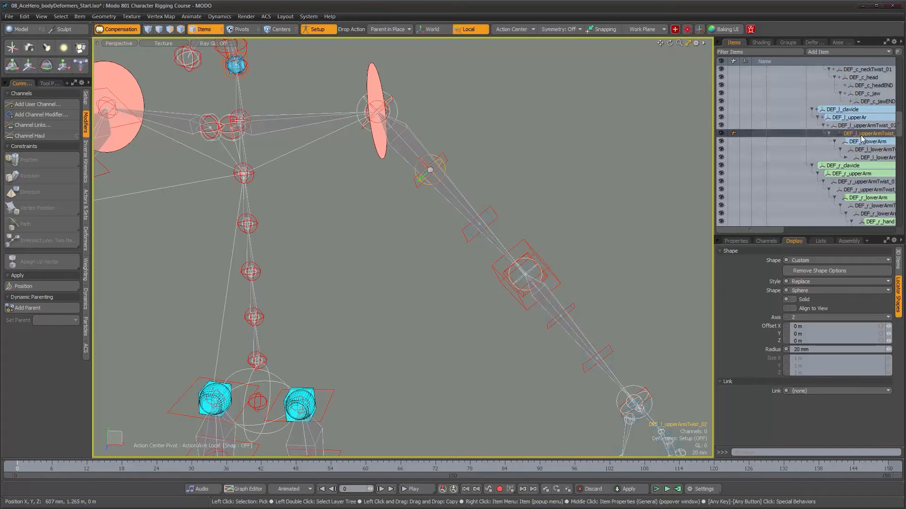
pyautogui.keyDown('shift'); pyautogui.click(496, 217); pyautogui.keyUp('shift')
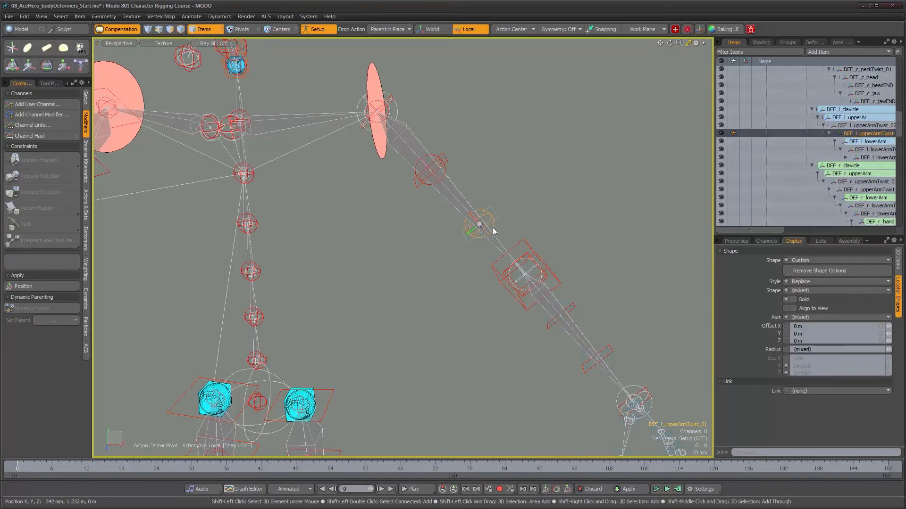
pyautogui.click(21, 309)
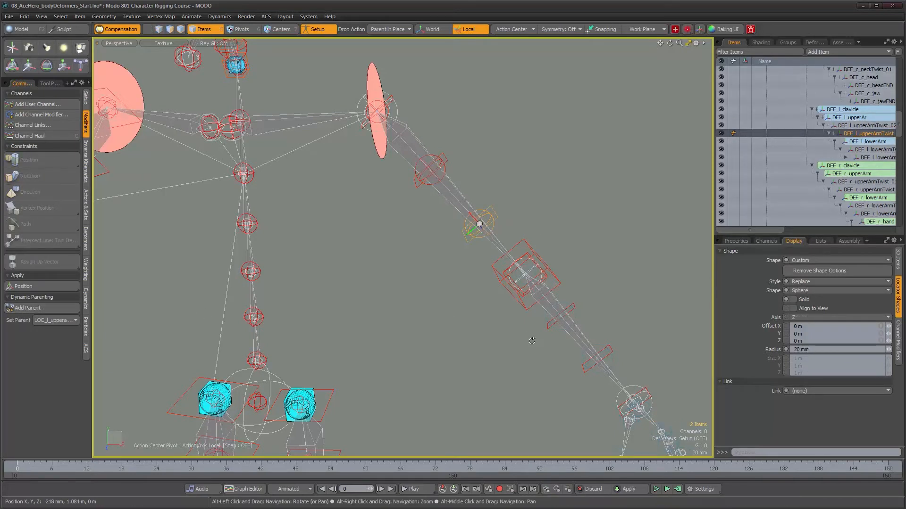
# - Select DEF_l_lowerArm and the main rig's left lower arm joint, and add that joint as the dynamic parent
pyautogui.scroll(3, 471, 241)
pyautogui.keyDown('alt'); pyautogui.moveTo(472, 241); pyautogui.dragTo(499, 241, button='right'); pyautogui.keyUp('alt')
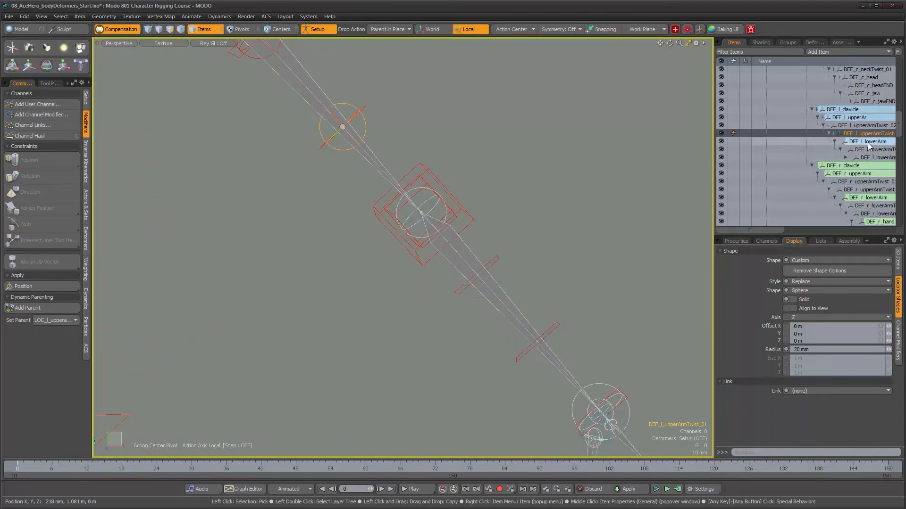
pyautogui.click(869, 142)
pyautogui.scroll(-4, 601, 271)
pyautogui.keyDown('shift'); pyautogui.click(523, 308); pyautogui.keyUp('shift')
pyautogui.click(27, 309)
# - Select DEF_l_lowerArmTwist_01 and its matching left forearm twist locator, and add the locator as the dynamic parent
pyautogui.keyDown('alt'); pyautogui.moveTo(575, 297); pyautogui.dragTo(593, 293); pyautogui.keyUp('alt')
pyautogui.keyDown('alt'); pyautogui.moveTo(535, 254); pyautogui.dragTo(566, 271); pyautogui.keyUp('alt')
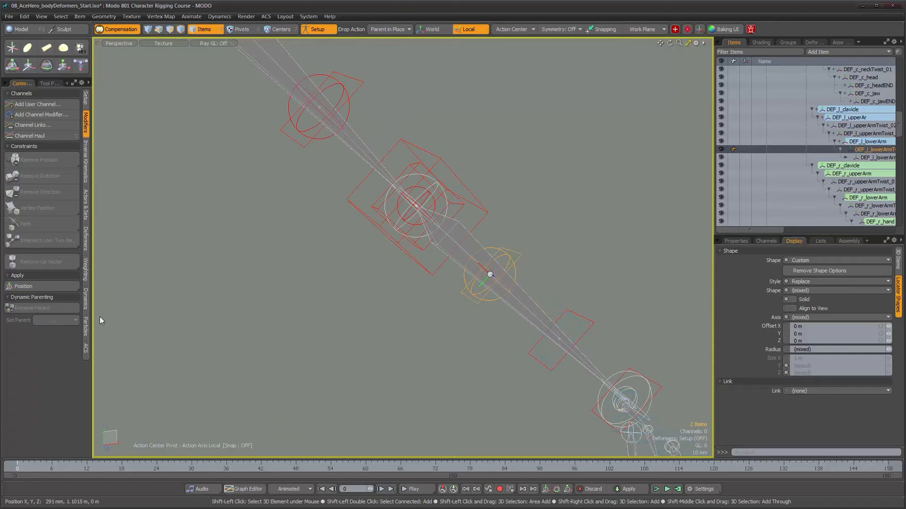
pyautogui.click(32, 308)
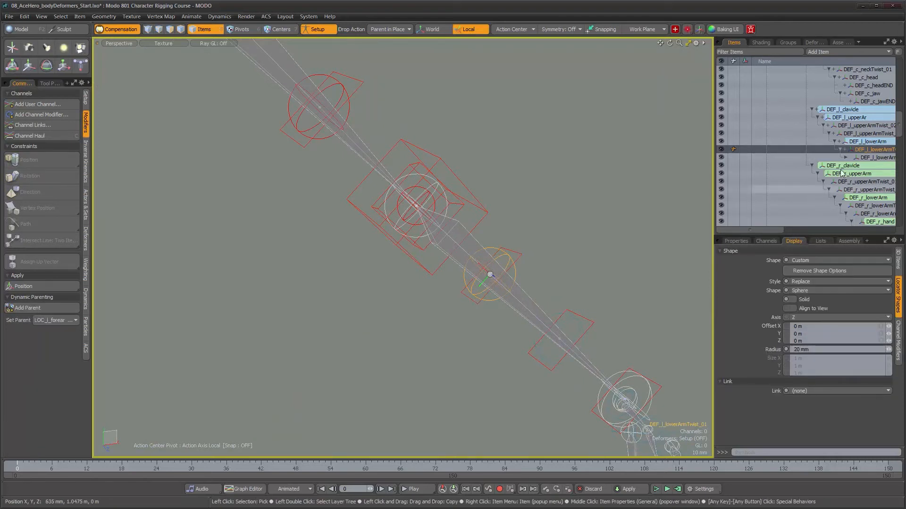
# - Select DEF_l_lowerArmTwist_02 and the forearm twist locator nearest the wrist, and add the locator as the dynamic parent
pyautogui.press('Down')
pyautogui.keyDown('alt'); pyautogui.moveTo(402, 311); pyautogui.dragTo(364, 282); pyautogui.keyUp('alt')
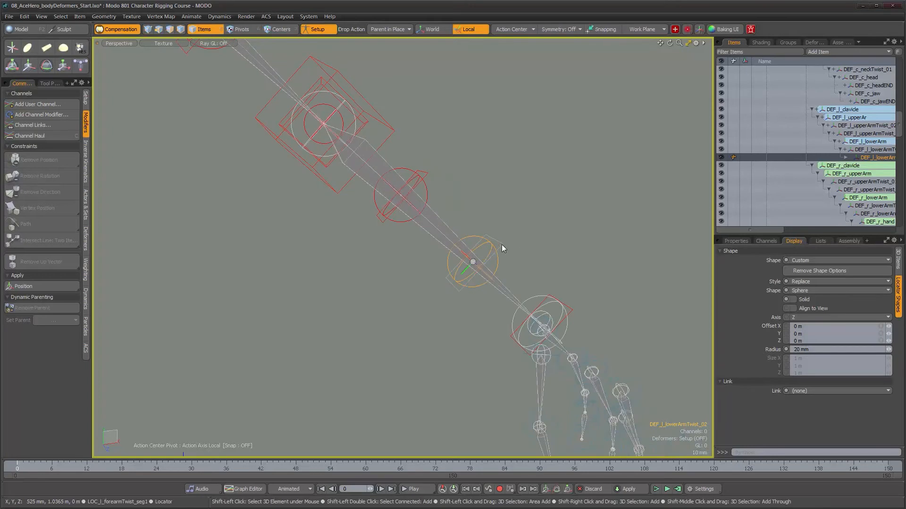
pyautogui.keyDown('shift'); pyautogui.click(495, 293); pyautogui.keyUp('shift')
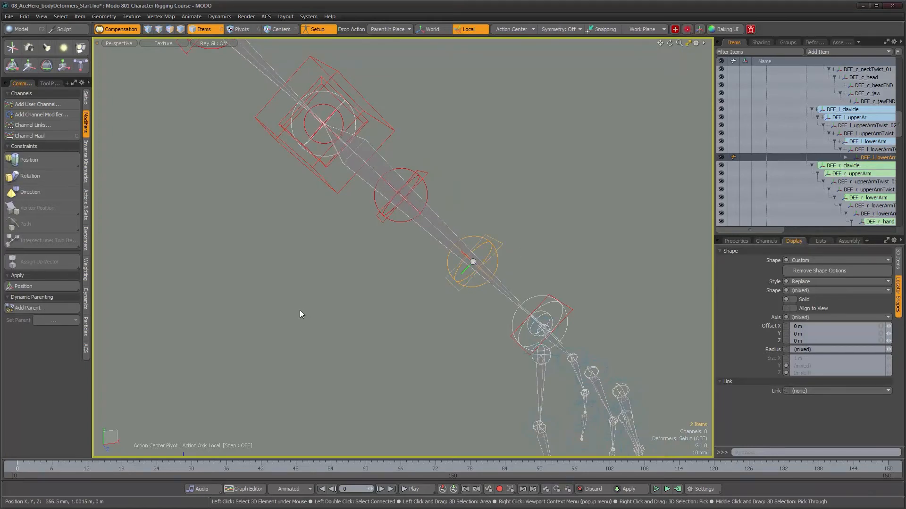
pyautogui.click(24, 309)
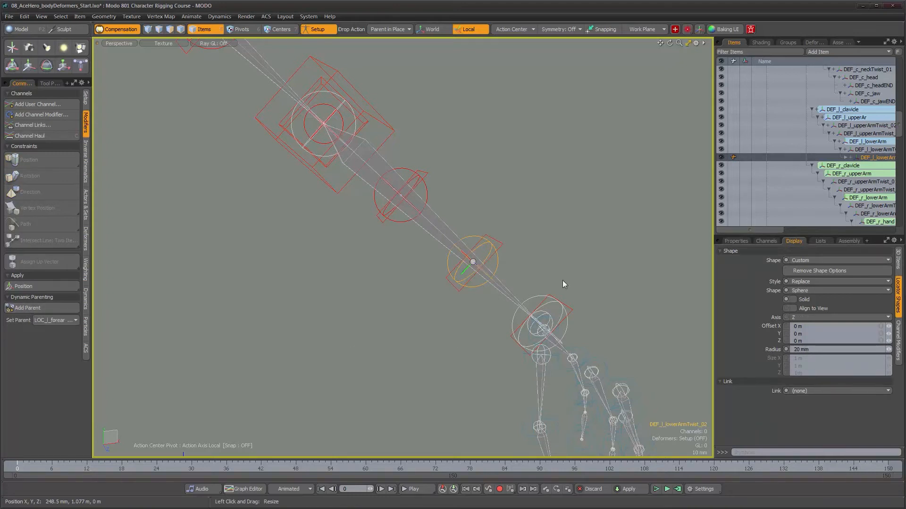
# - Expand the item hierarchy below DEF_l_lowerArmTwist_02 to reach the left hand's deform joints
pyautogui.click(846, 158)
pyautogui.moveTo(765, 229); pyautogui.dragTo(796, 228)
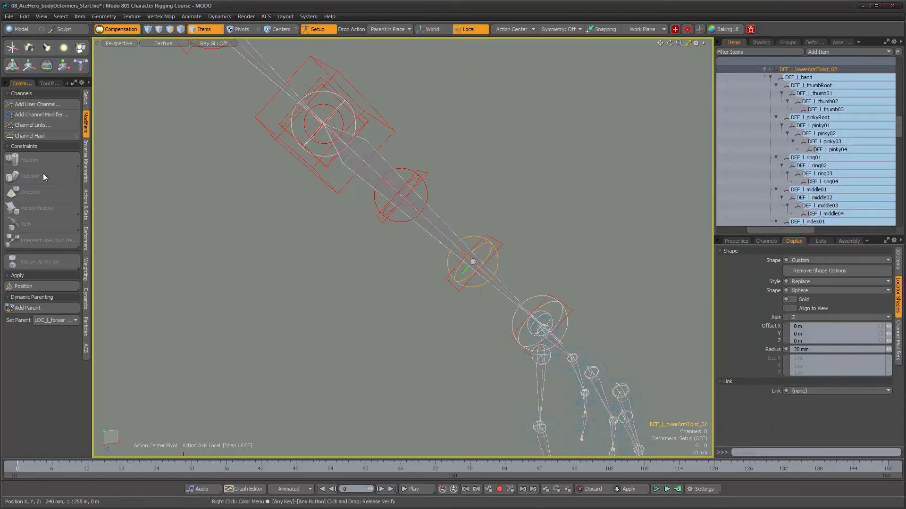
pyautogui.keyDown('alt'); pyautogui.moveTo(344, 282); pyautogui.dragTo(421, 199); pyautogui.keyUp('alt')
pyautogui.keyDown('alt'); pyautogui.moveTo(563, 237); pyautogui.dragTo(539, 239); pyautogui.keyUp('alt')
pyautogui.keyDown('alt'); pyautogui.moveTo(477, 251); pyautogui.dragTo(443, 247); pyautogui.keyUp('alt')
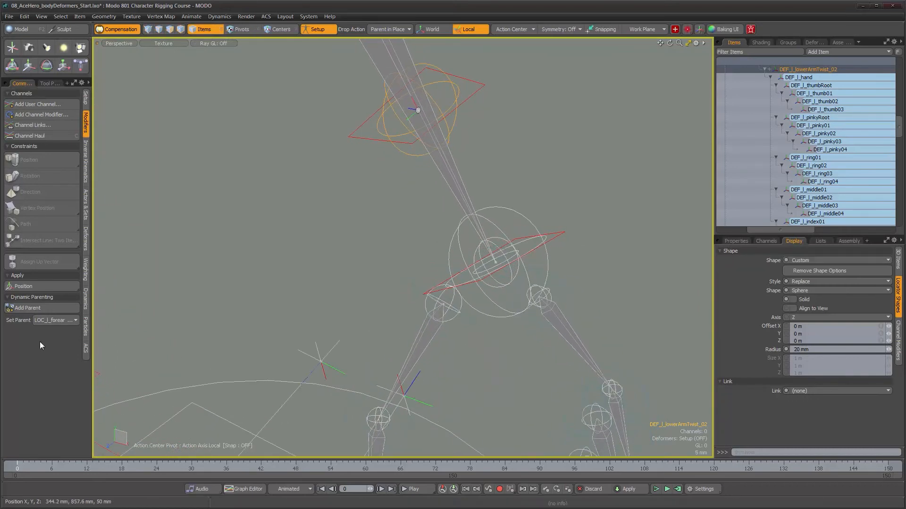
pyautogui.keyDown('alt'); pyautogui.moveTo(465, 307); pyautogui.dragTo(476, 320); pyautogui.keyUp('alt')
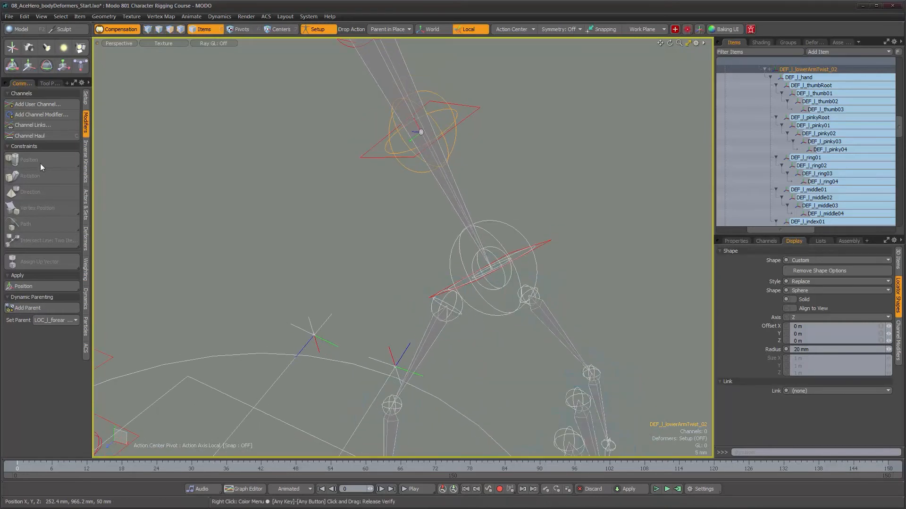
pyautogui.moveTo(551, 282)
pyautogui.keyDown('alt'); pyautogui.mouseDown()
pyautogui.moveTo(536, 253)
pyautogui.moveTo(535, 271)
pyautogui.mouseUp(); pyautogui.keyUp('alt')
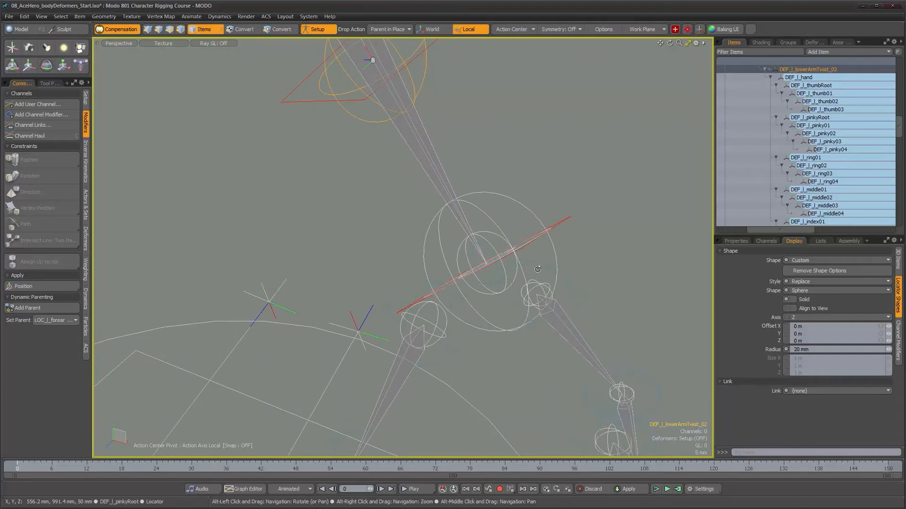
# - Examine the names of the overlapping joint shapes around DEF_l_hand to tell the main rig's hand joint from its wrist joint
pyautogui.click(804, 79)
pyautogui.moveTo(519, 275)
pyautogui.keyDown('alt'); pyautogui.mouseDown()
pyautogui.moveTo(511, 281)
pyautogui.moveTo(513, 259)
pyautogui.mouseUp(); pyautogui.keyUp('alt')
pyautogui.keyDown('alt'); pyautogui.moveTo(383, 257); pyautogui.dragTo(479, 257); pyautogui.keyUp('alt')
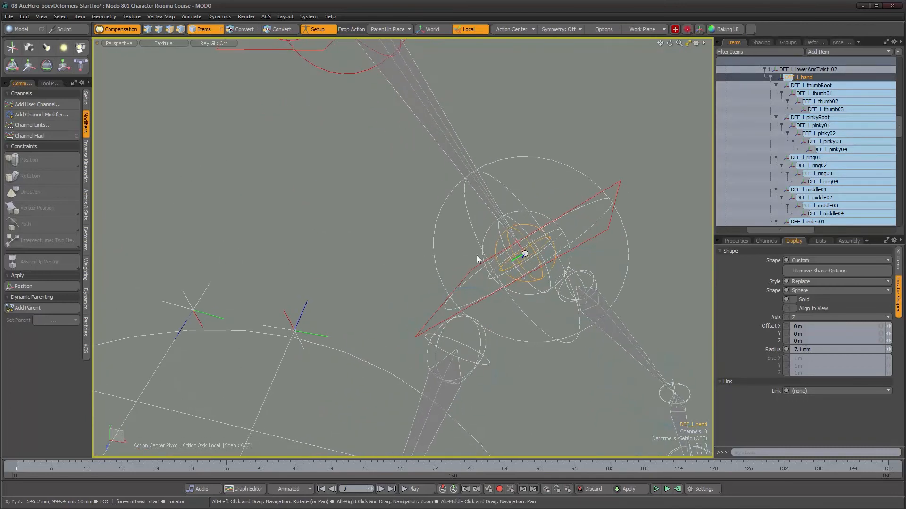
pyautogui.click(488, 232)
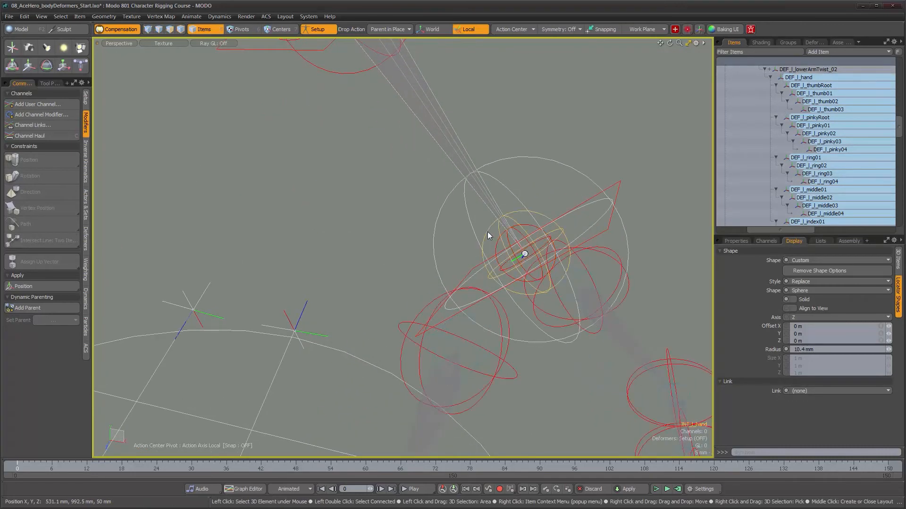
pyautogui.click(735, 240)
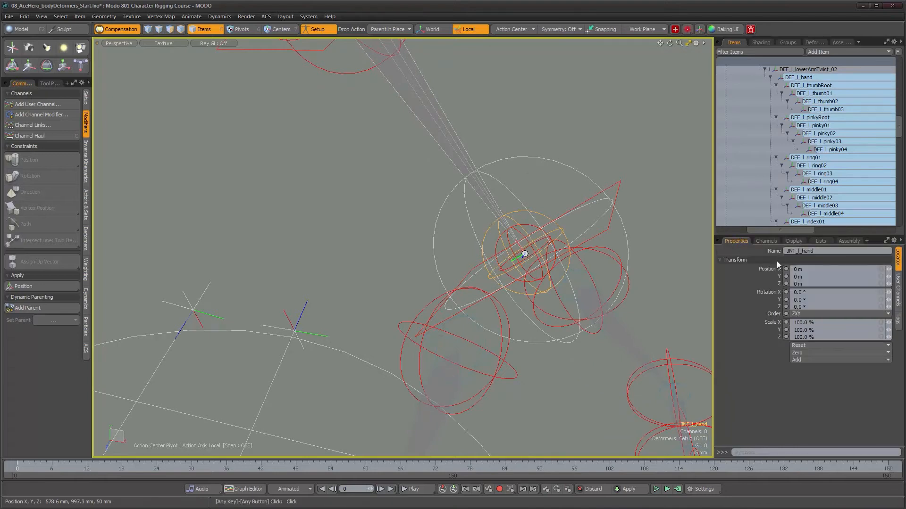
pyautogui.keyDown('alt'); pyautogui.moveTo(449, 209); pyautogui.dragTo(451, 205); pyautogui.keyUp('alt')
pyautogui.click(448, 206)
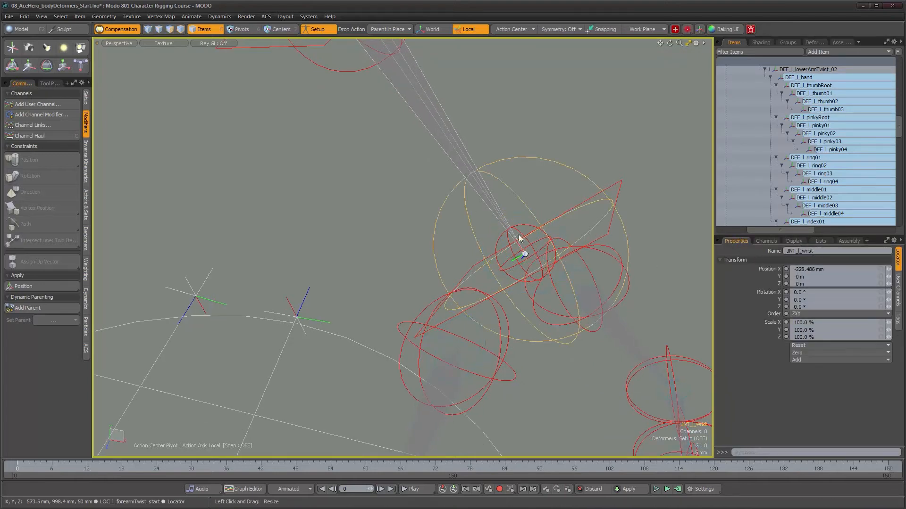
# - Select DEF_l_hand and the main rig's left hand joint, and add JNT_l_hand as the dynamic parent
pyautogui.click(498, 245)
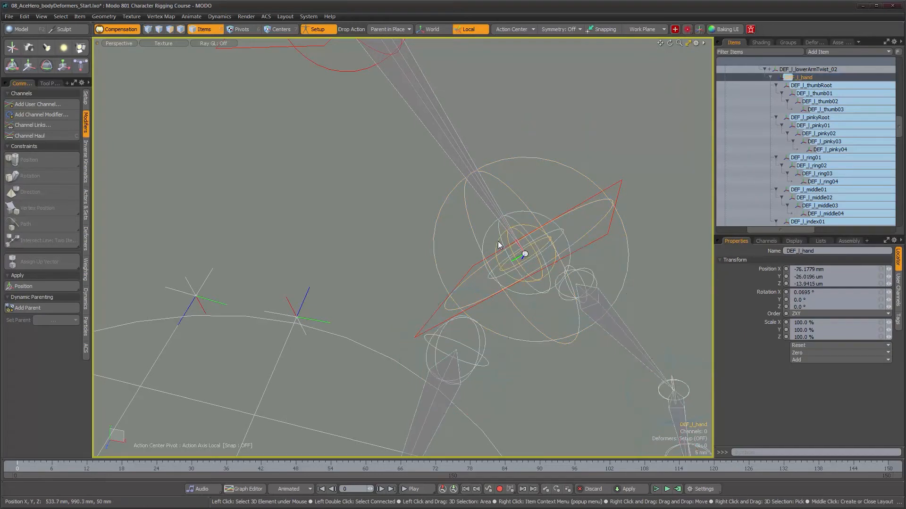
pyautogui.keyDown('shift'); pyautogui.click(487, 233); pyautogui.keyUp('shift')
pyautogui.scroll(-3, 524, 254)
pyautogui.keyDown('alt'); pyautogui.keyDown('shift'); pyautogui.moveTo(525, 253); pyautogui.dragTo(467, 243); pyautogui.keyUp('shift'); pyautogui.keyUp('alt')
pyautogui.click(23, 308)
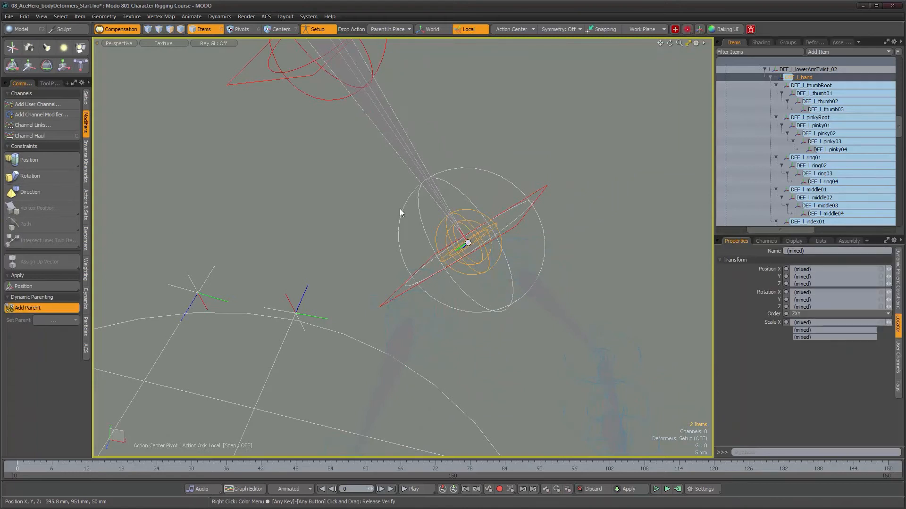
# - Select DEF_l_thumbRoot and the main rig's left thumb root joint, and add that joint as the dynamic parent
pyautogui.click(817, 86)
pyautogui.keyDown('alt'); pyautogui.keyDown('shift'); pyautogui.moveTo(403, 351); pyautogui.dragTo(431, 295); pyautogui.keyUp('shift'); pyautogui.keyUp('alt')
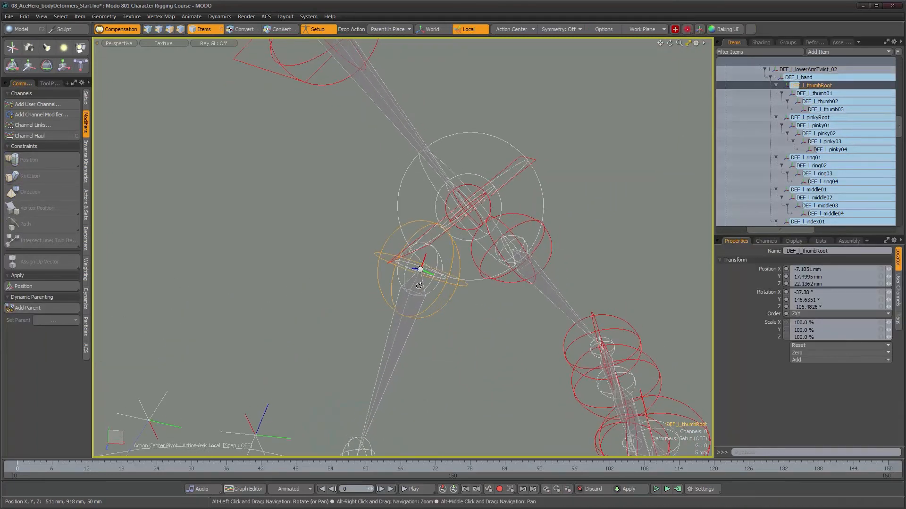
pyautogui.keyDown('shift'); pyautogui.click(432, 291); pyautogui.keyUp('shift')
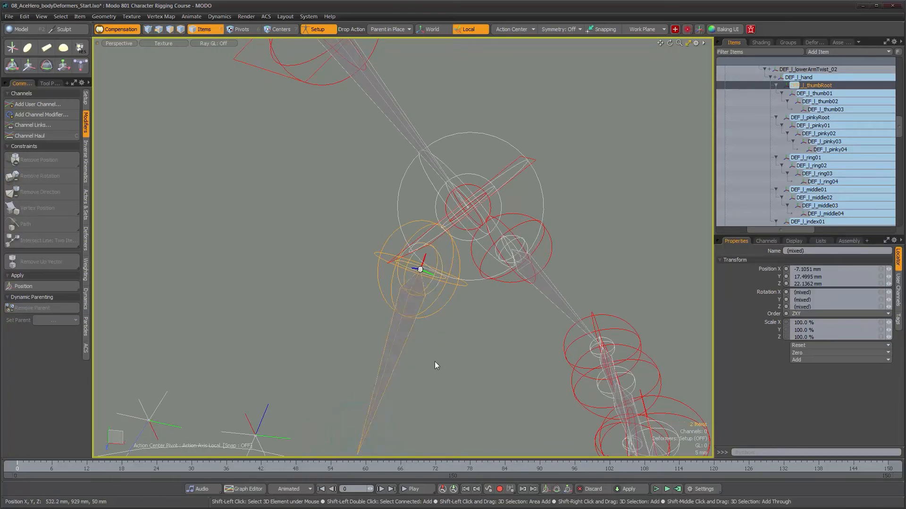
# - Select DEF_l_thumb01 and the main rig's matching first left thumb joint, and add that joint as the dynamic parent
pyautogui.click(815, 94)
pyautogui.keyDown('alt'); pyautogui.moveTo(490, 382); pyautogui.dragTo(519, 158, button='middle'); pyautogui.keyUp('alt')
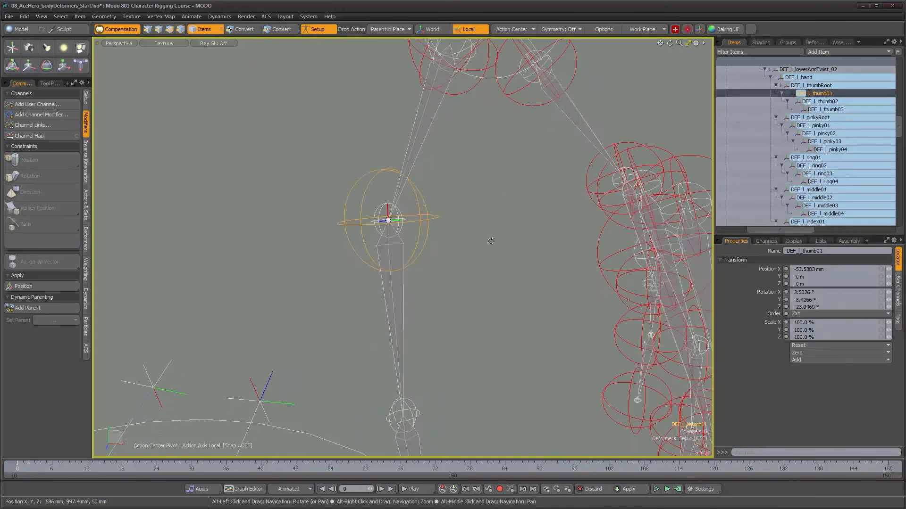
pyautogui.keyDown('shift'); pyautogui.click(389, 300); pyautogui.keyUp('shift')
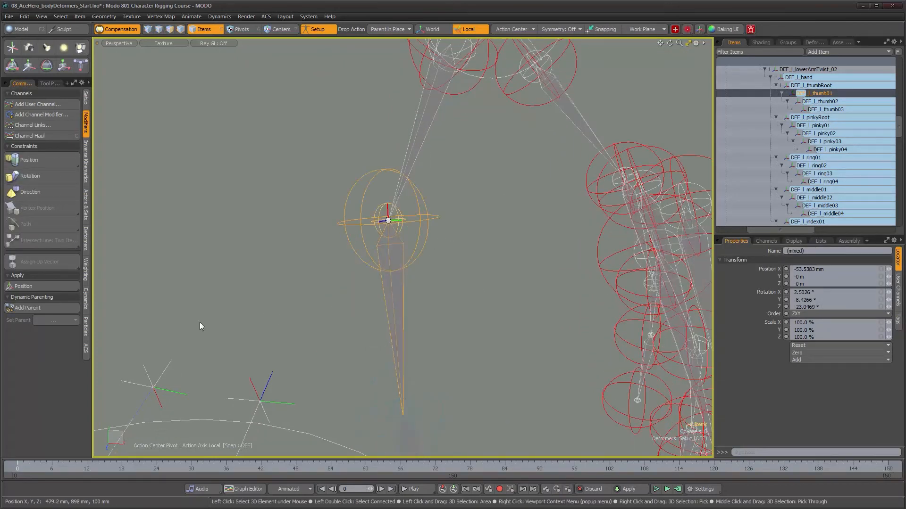
pyautogui.click(52, 310)
# - Select DEF_l_thumb02 and the main rig's matching thumb joint, and add JNT_l_thumb02 as the dynamic parent
pyautogui.keyDown('alt'); pyautogui.moveTo(478, 325); pyautogui.dragTo(474, 263, button='middle'); pyautogui.keyUp('alt')
pyautogui.click(819, 101)
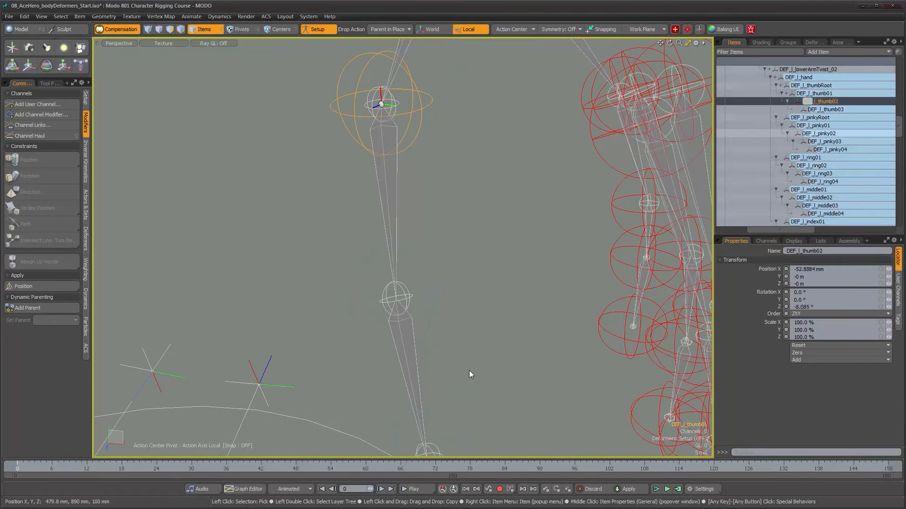
pyautogui.keyDown('shift'); pyautogui.click(415, 375); pyautogui.keyUp('shift')
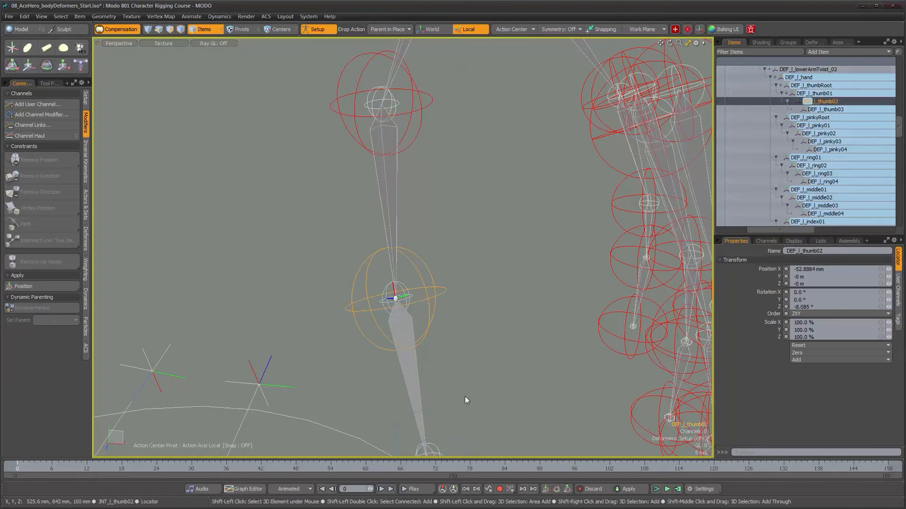
pyautogui.keyDown('alt'); pyautogui.moveTo(465, 396); pyautogui.dragTo(470, 377, button='middle'); pyautogui.keyUp('alt')
pyautogui.keyDown('alt'); pyautogui.moveTo(470, 376); pyautogui.dragTo(448, 331); pyautogui.keyUp('alt')
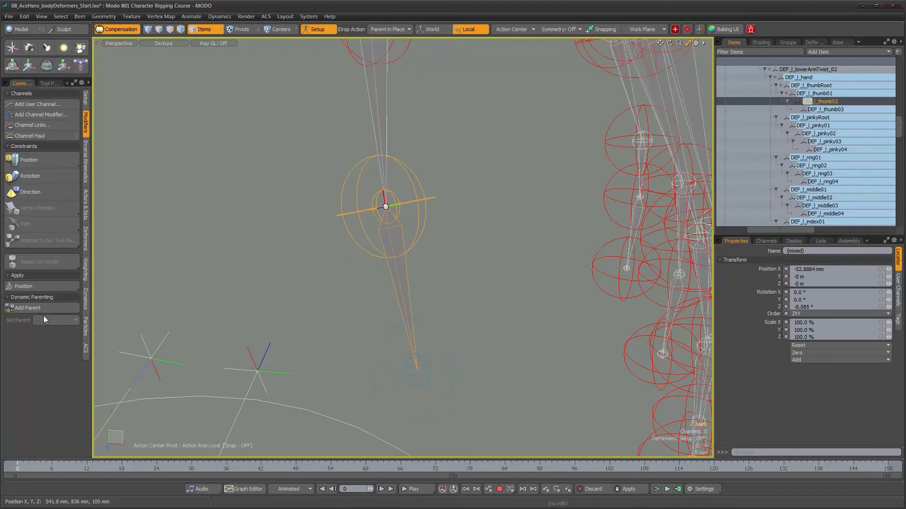
pyautogui.click(32, 309)
# - Select DEF_l_thumb03 and the main rig's left thumb tip joint, and add JNT_l_thumb03 as the dynamic parent
pyautogui.click(830, 109)
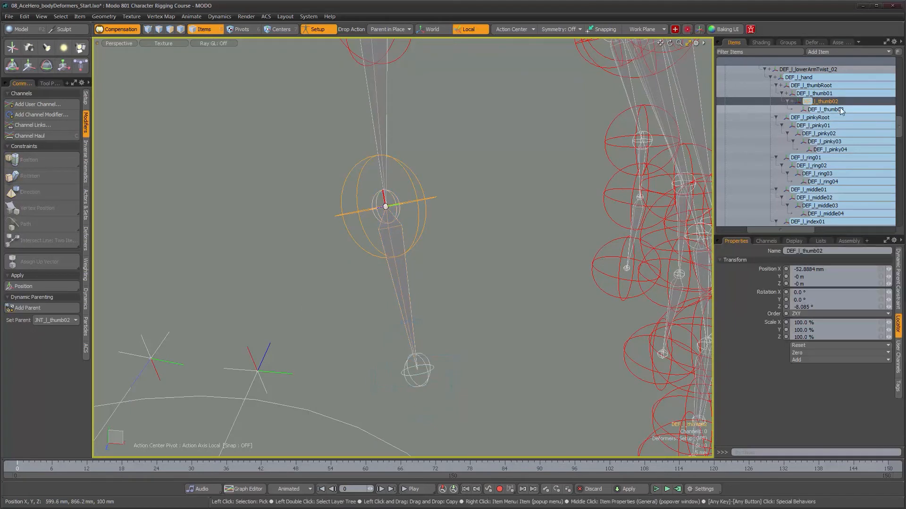
pyautogui.click(418, 375)
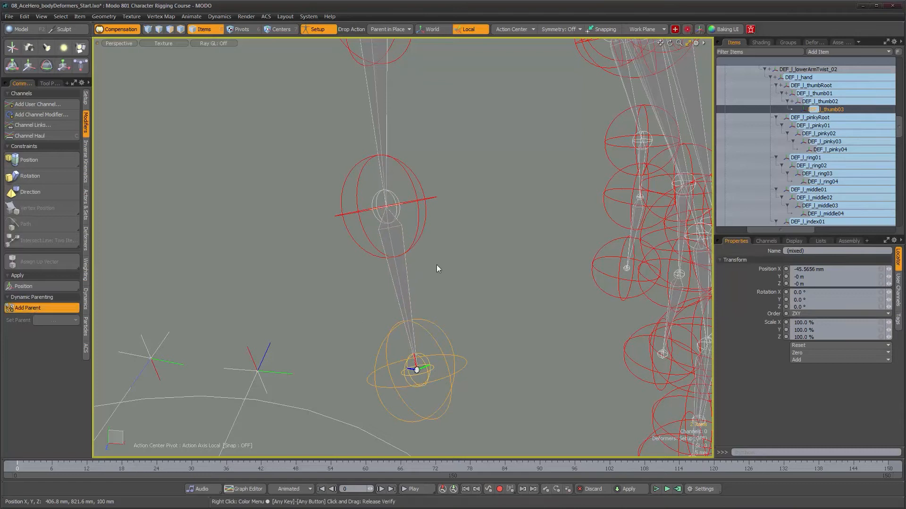
pyautogui.keyDown('alt'); pyautogui.moveTo(496, 224); pyautogui.dragTo(838, 105); pyautogui.keyUp('alt')
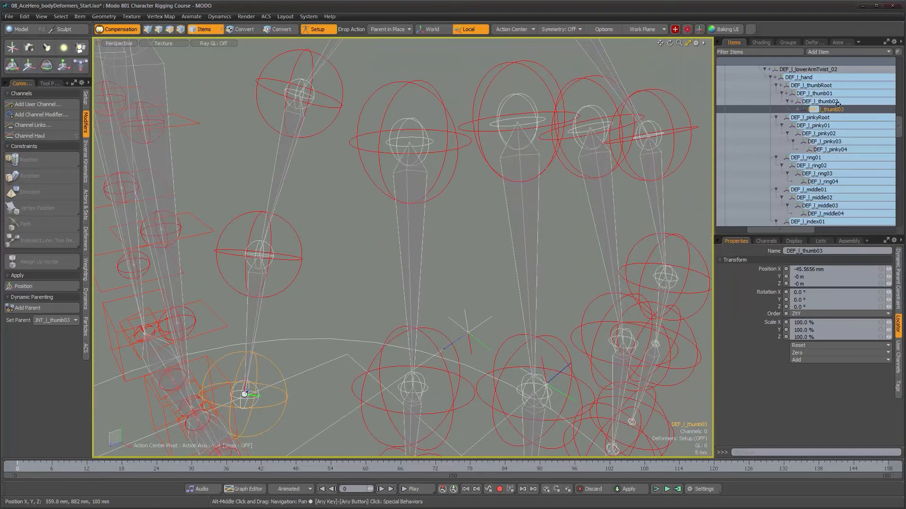
# - Select DEF_l_pinkyRoot and the main rig's left pinky root joint, and add JNT_l_pinkyRoot as the dynamic parent
pyautogui.click(833, 120)
pyautogui.keyDown('alt'); pyautogui.moveTo(665, 215); pyautogui.dragTo(599, 225); pyautogui.keyUp('alt')
pyautogui.keyDown('alt'); pyautogui.moveTo(599, 225); pyautogui.dragTo(521, 216, button='right'); pyautogui.keyUp('alt')
pyautogui.keyDown('alt'); pyautogui.moveTo(521, 216); pyautogui.dragTo(537, 203); pyautogui.keyUp('alt')
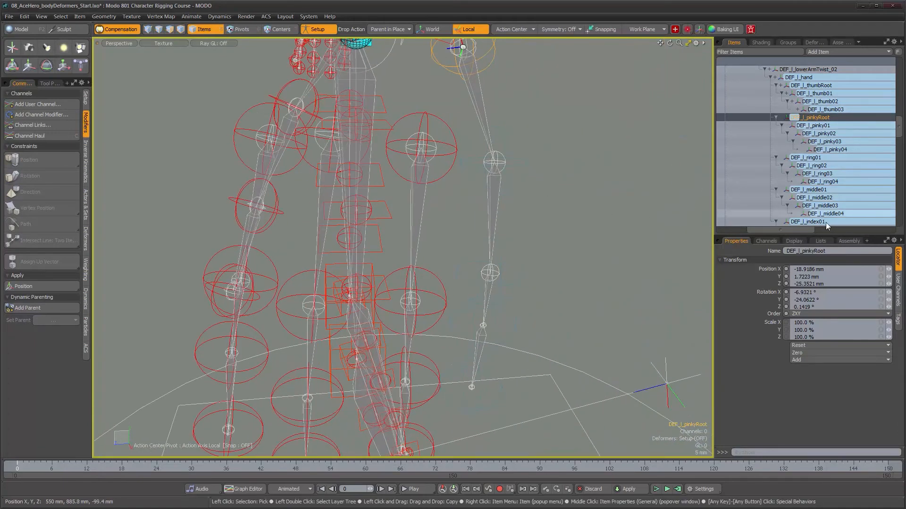
pyautogui.keyDown('alt'); pyautogui.moveTo(506, 200); pyautogui.dragTo(498, 215); pyautogui.keyUp('alt')
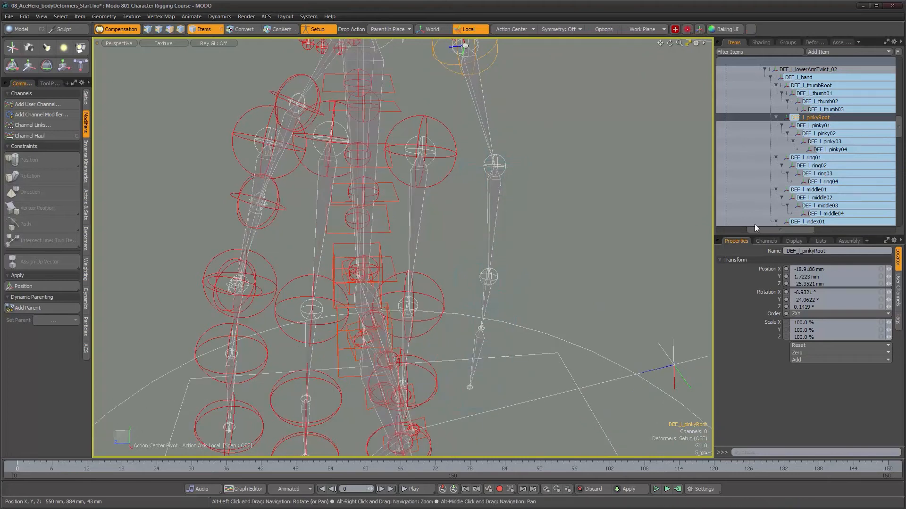
pyautogui.keyDown('alt'); pyautogui.moveTo(555, 184); pyautogui.dragTo(546, 174); pyautogui.keyUp('alt')
pyautogui.keyDown('alt'); pyautogui.moveTo(513, 177); pyautogui.dragTo(511, 293, button='middle'); pyautogui.keyUp('alt')
pyautogui.keyDown('alt'); pyautogui.moveTo(508, 254); pyautogui.dragTo(527, 236, button='right'); pyautogui.keyUp('alt')
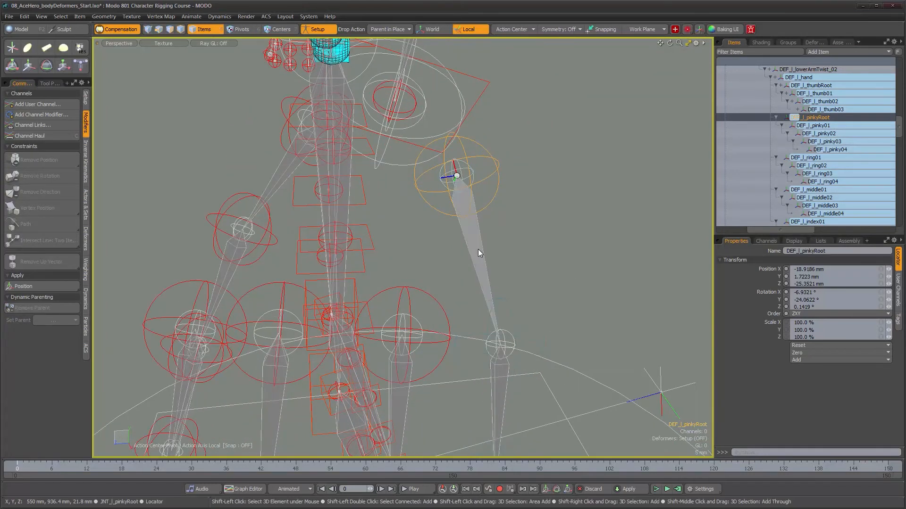
pyautogui.keyDown('shift'); pyautogui.click(486, 251); pyautogui.keyUp('shift')
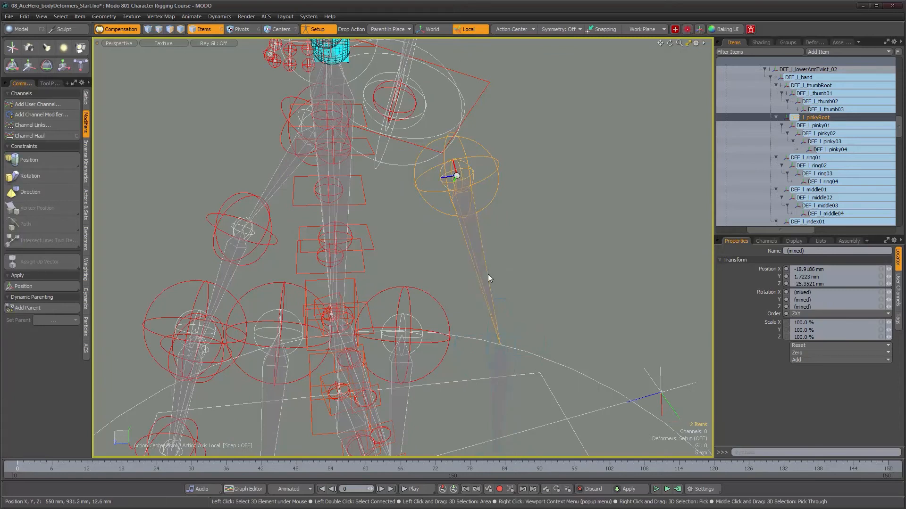
pyautogui.click(43, 310)
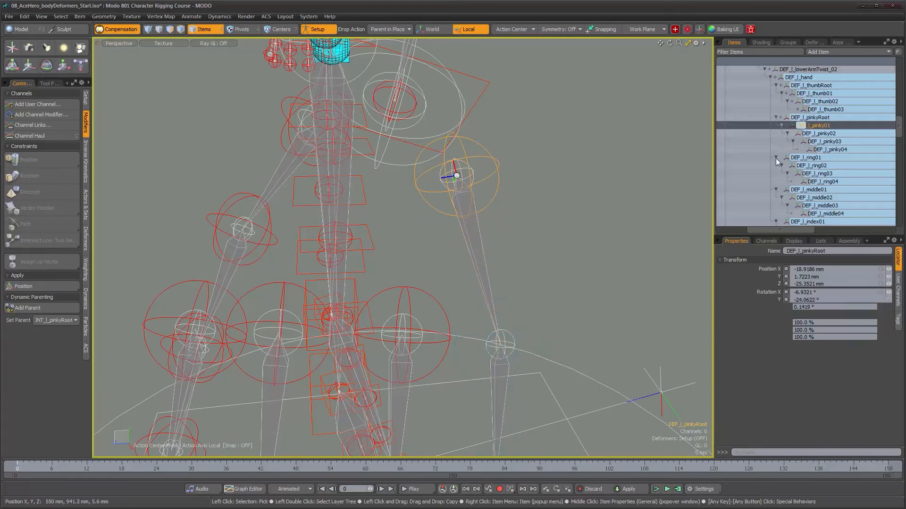
# - Dynamically parent DEF_l_pinky01 to JNT_l_pinky01 and DEF_l_pinky02 to JNT_l_pinky02
pyautogui.keyDown('alt'); pyautogui.moveTo(548, 257); pyautogui.dragTo(554, 184, button='middle'); pyautogui.keyUp('alt')
pyautogui.keyDown('shift'); pyautogui.click(503, 250); pyautogui.keyUp('shift')
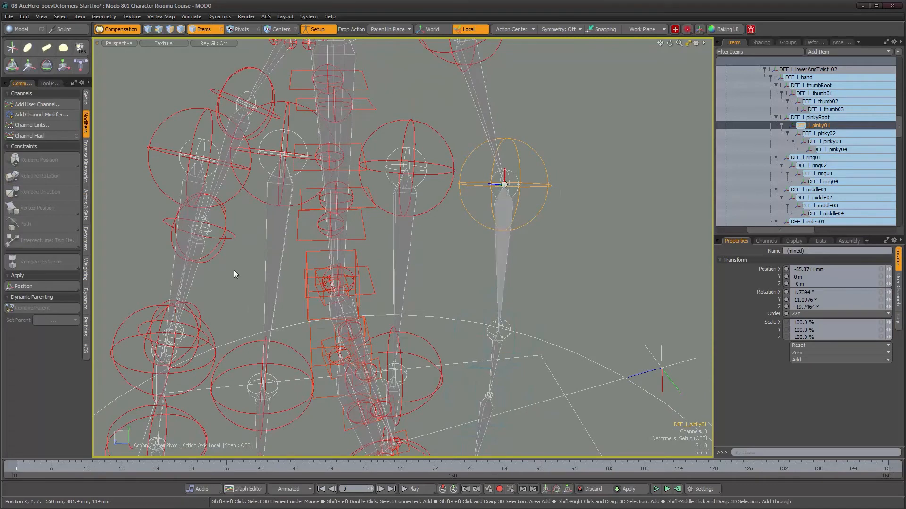
pyautogui.click(25, 309)
pyautogui.keyDown('alt'); pyautogui.moveTo(511, 355); pyautogui.dragTo(516, 230, button='middle'); pyautogui.keyUp('alt')
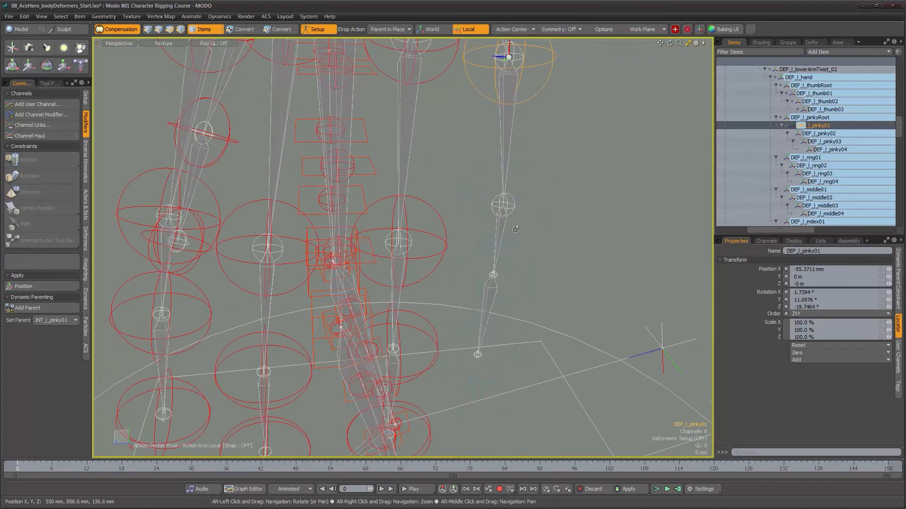
pyautogui.click(823, 133)
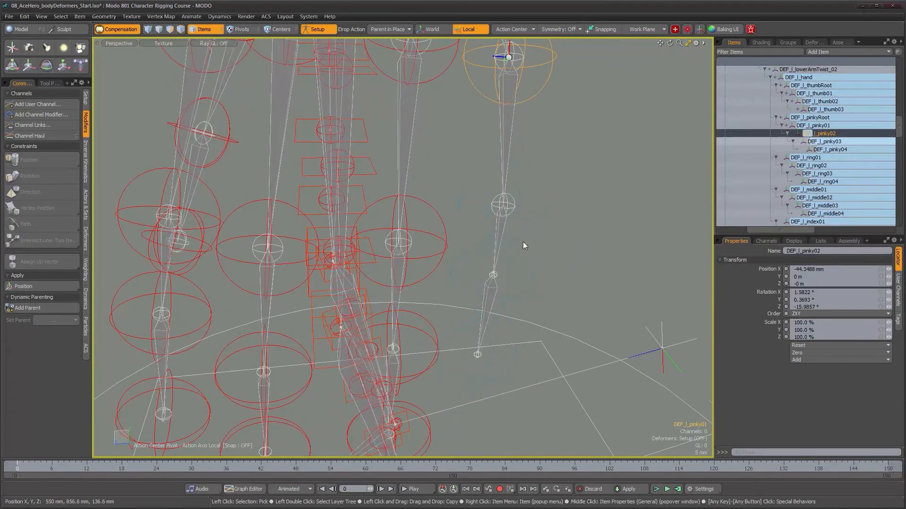
pyautogui.keyDown('alt'); pyautogui.moveTo(572, 222); pyautogui.dragTo(550, 213); pyautogui.keyUp('alt')
pyautogui.scroll(2, 547, 212)
pyautogui.keyDown('shift'); pyautogui.click(489, 213); pyautogui.keyUp('shift')
pyautogui.click(39, 309)
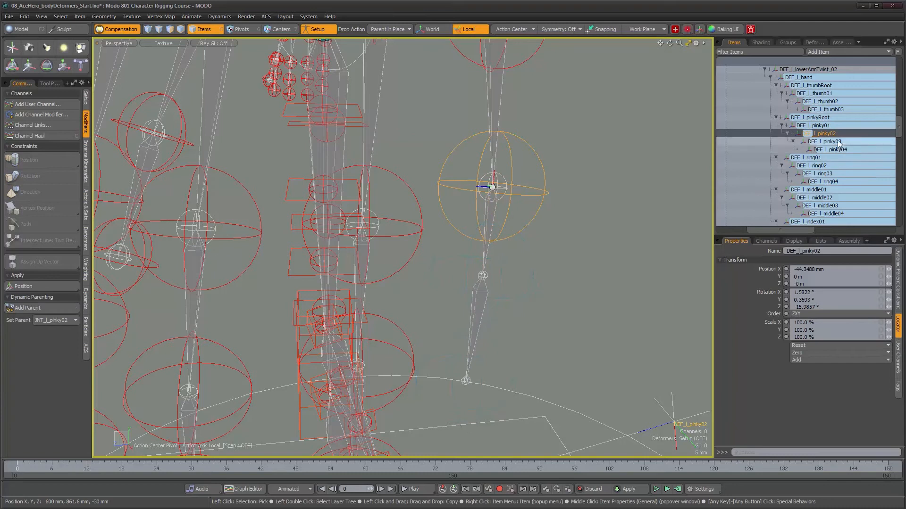
# - Dynamically parent DEF_l_pinky03 to JNT_l_pinky03 and the pinky tip DEF_l_pinky04 to JNT_l_pinky04
pyautogui.click(838, 142)
pyautogui.keyDown('shift'); pyautogui.click(480, 307); pyautogui.keyUp('shift')
pyautogui.click(29, 307)
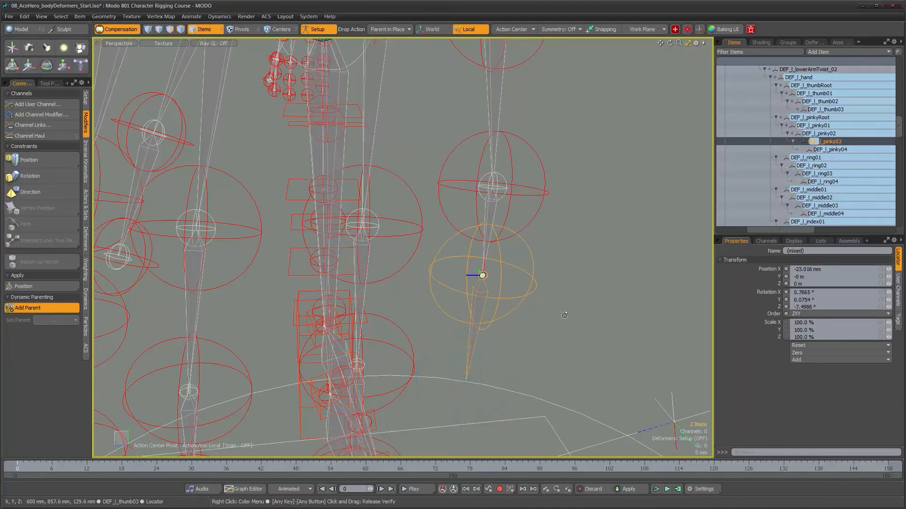
pyautogui.click(840, 150)
pyautogui.keyDown('shift'); pyautogui.click(241, 341); pyautogui.keyUp('shift')
pyautogui.click(43, 308)
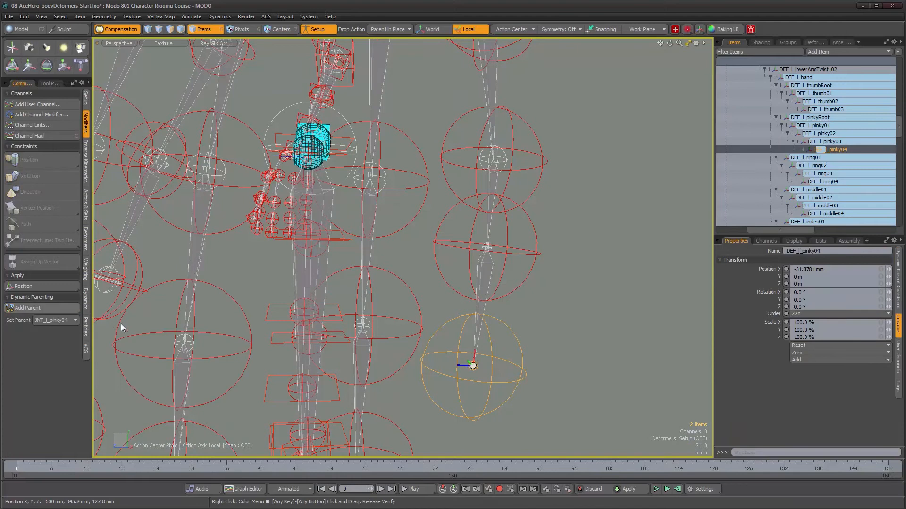
# - Dynamically parent DEF_l_ring01 to JNT_l_ring01 and DEF_l_ring02 to the main rig's matching second ring finger joint
pyautogui.click(808, 157)
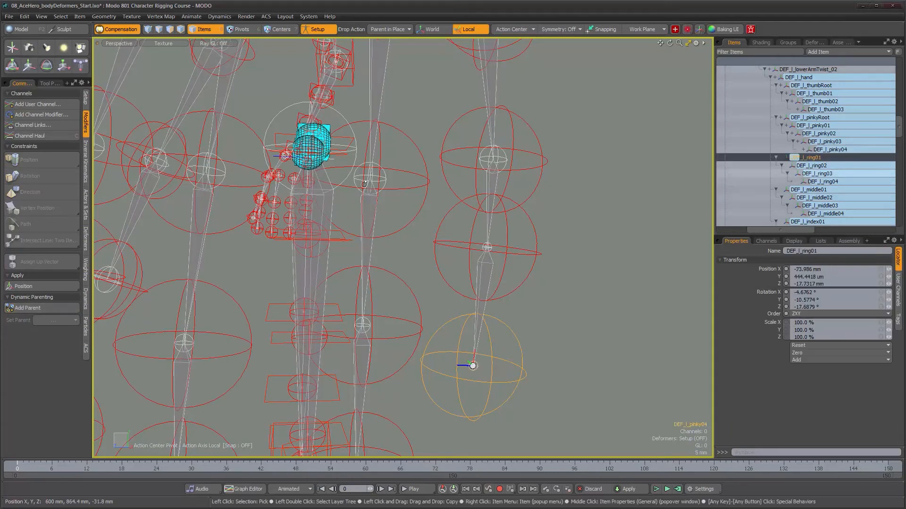
pyautogui.keyDown('alt'); pyautogui.moveTo(387, 226); pyautogui.dragTo(417, 220); pyautogui.keyUp('alt')
pyautogui.keyDown('shift'); pyautogui.click(412, 149); pyautogui.keyUp('shift')
pyautogui.click(75, 308)
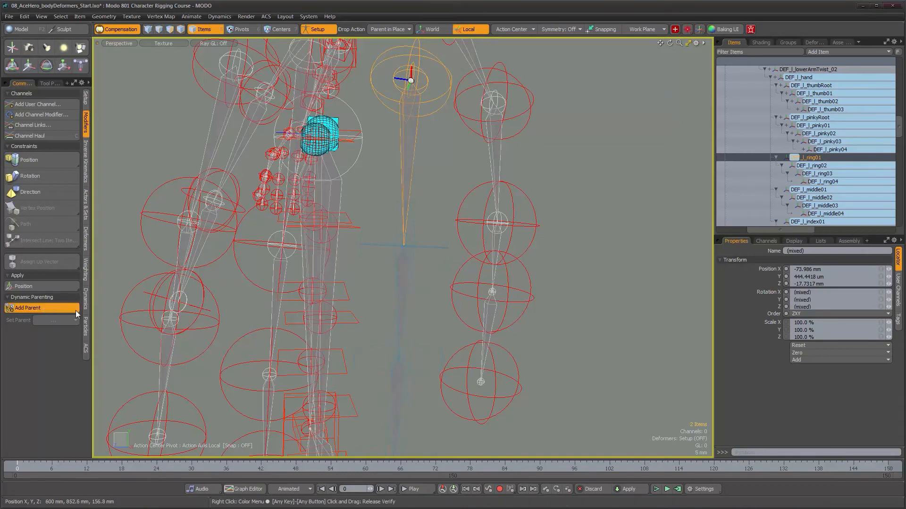
pyautogui.click(818, 166)
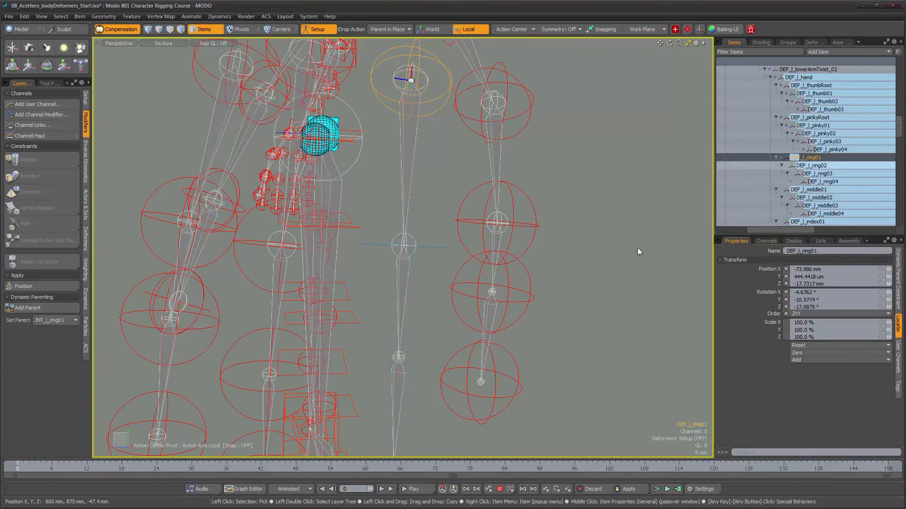
pyautogui.keyDown('shift'); pyautogui.click(400, 300); pyautogui.keyUp('shift')
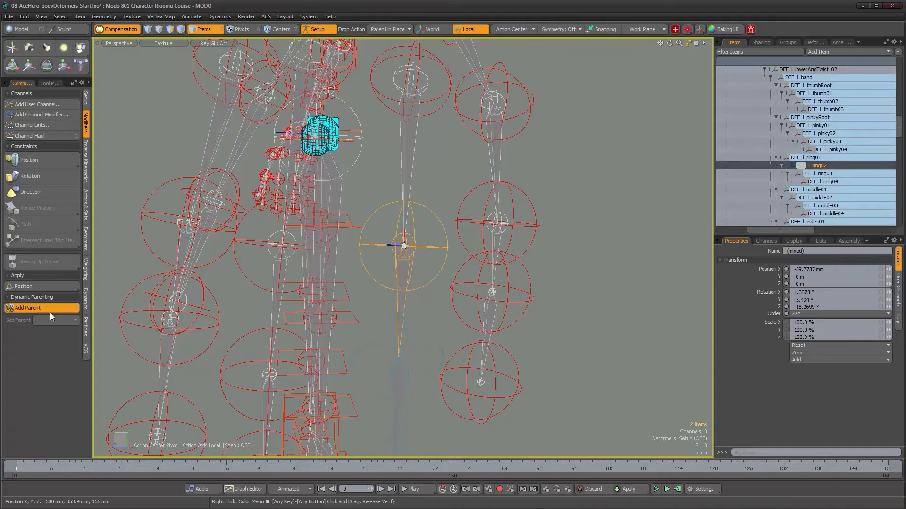
pyautogui.click(50, 309)
# - Dynamically parent DEF_l_ring03 to the main rig's matching ring finger joint and the fingertip DEF_l_ring04 to JNT_l_ring04
pyautogui.click(823, 175)
pyautogui.keyDown('alt'); pyautogui.moveTo(445, 332); pyautogui.dragTo(463, 273, button='middle'); pyautogui.keyUp('alt')
pyautogui.keyDown('alt'); pyautogui.moveTo(463, 273); pyautogui.dragTo(450, 256); pyautogui.keyUp('alt')
pyautogui.keyDown('shift'); pyautogui.click(446, 257); pyautogui.keyUp('shift')
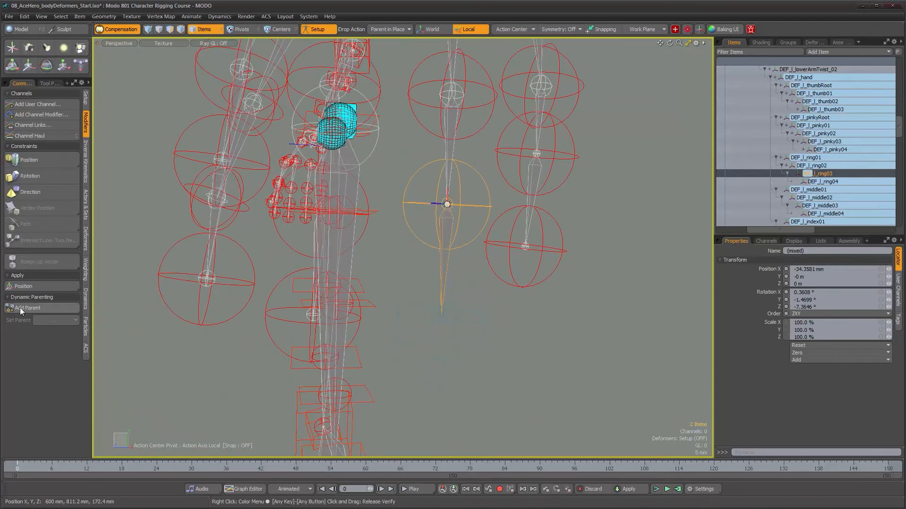
pyautogui.click(23, 310)
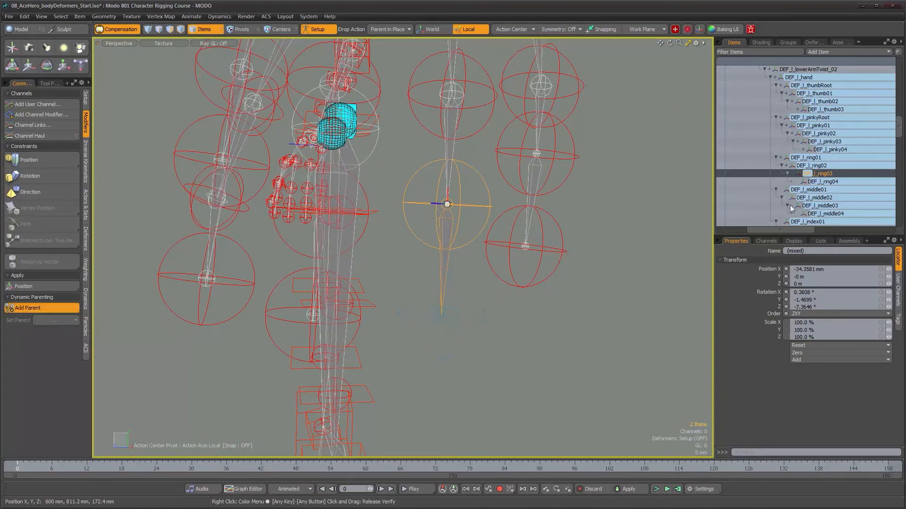
pyautogui.click(826, 182)
pyautogui.scroll(2, 446, 322)
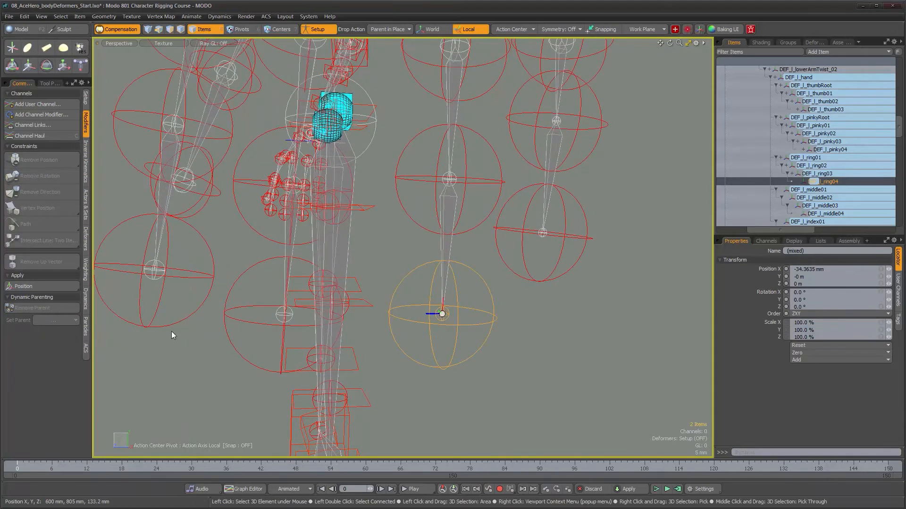
pyautogui.click(20, 310)
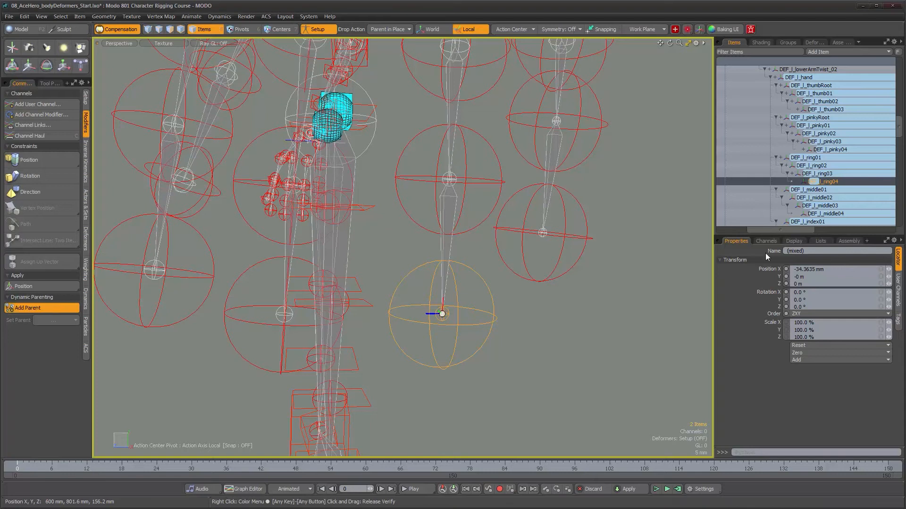
# - Dynamically parent DEF_l_middle01 to JNT_l_middle01 and DEF_l_middle02 to JNT_l_middle02
pyautogui.click(815, 190)
pyautogui.moveTo(469, 259)
pyautogui.keyDown('alt'); pyautogui.keyDown('shift'); pyautogui.mouseDown()
pyautogui.moveTo(480, 279)
pyautogui.moveTo(496, 274)
pyautogui.moveTo(468, 249)
pyautogui.mouseUp(); pyautogui.keyUp('shift'); pyautogui.keyUp('alt')
pyautogui.scroll(-2, 498, 270)
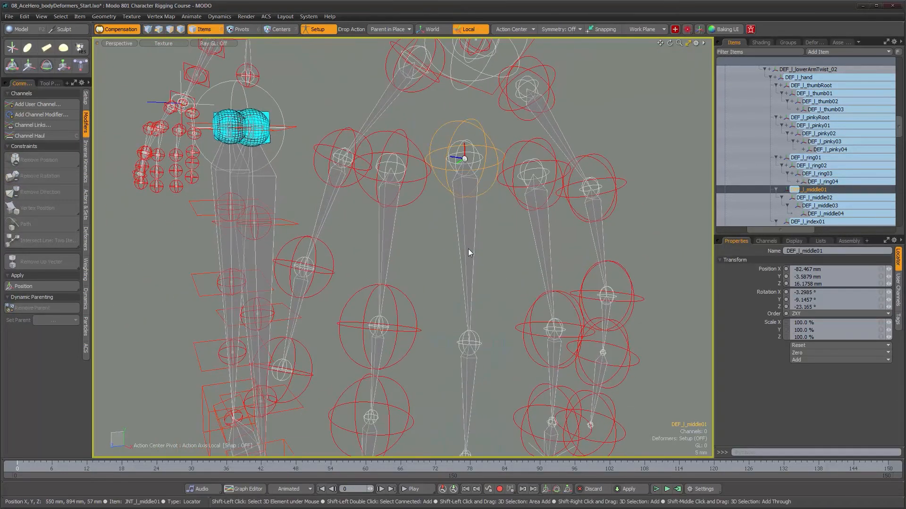
pyautogui.keyDown('shift'); pyautogui.click(466, 250); pyautogui.keyUp('shift')
pyautogui.click(26, 308)
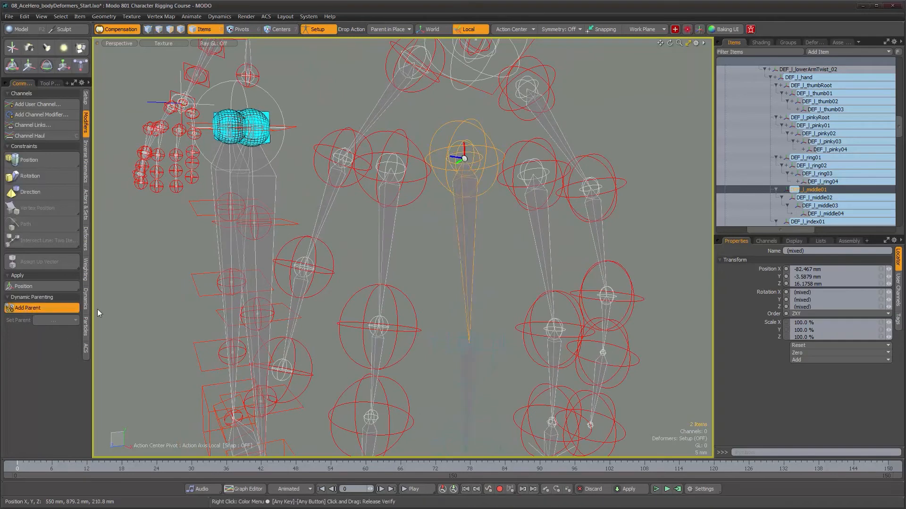
pyautogui.keyDown('alt'); pyautogui.keyDown('shift'); pyautogui.moveTo(506, 273); pyautogui.dragTo(509, 129); pyautogui.keyUp('shift'); pyautogui.keyUp('alt')
pyautogui.keyDown('shift'); pyautogui.click(474, 249); pyautogui.keyUp('shift')
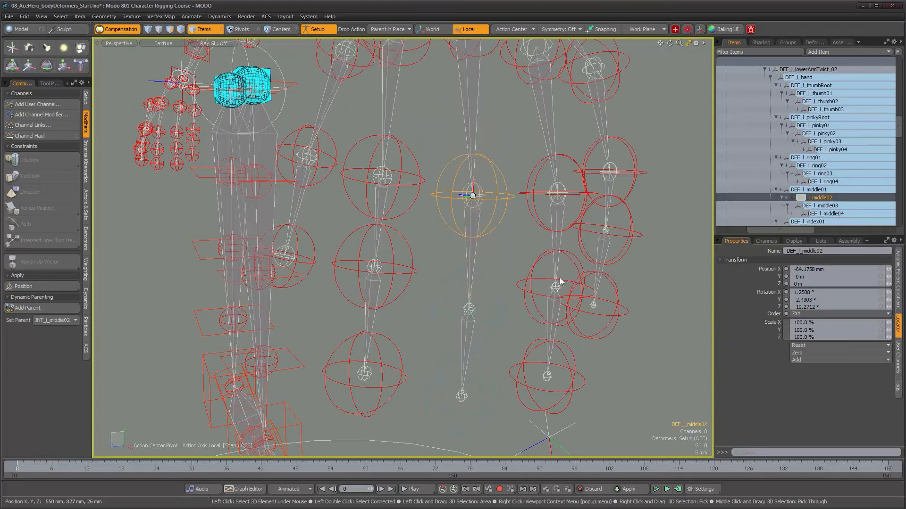
# - Dynamically parent DEF_l_middle03 to JNT_l_middle03 and the fingertip DEF_l_middle04 to JNT_l_middle04
pyautogui.keyDown('alt'); pyautogui.moveTo(458, 276); pyautogui.dragTo(472, 247); pyautogui.keyUp('alt')
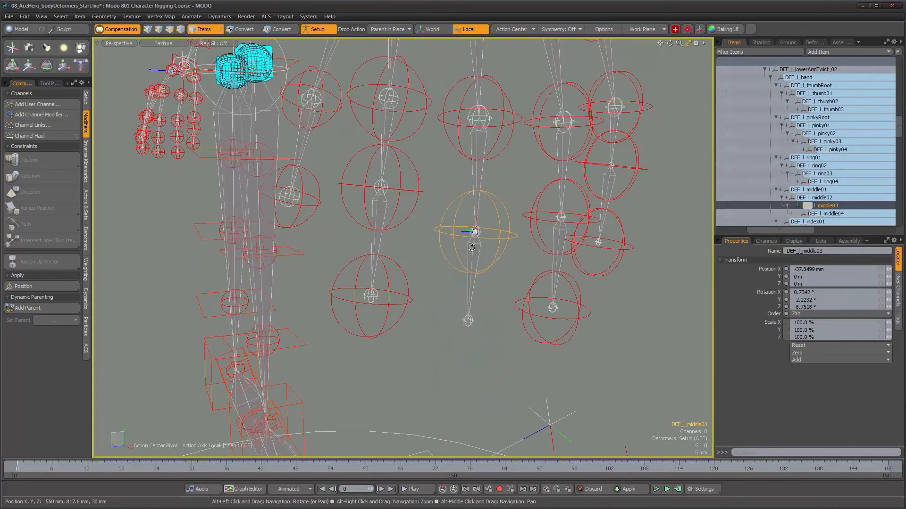
pyautogui.press('shift')
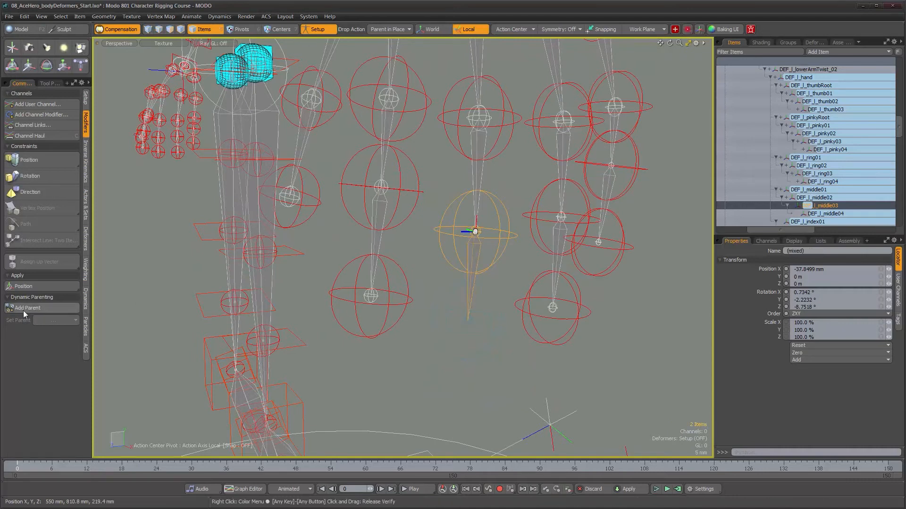
pyautogui.click(26, 308)
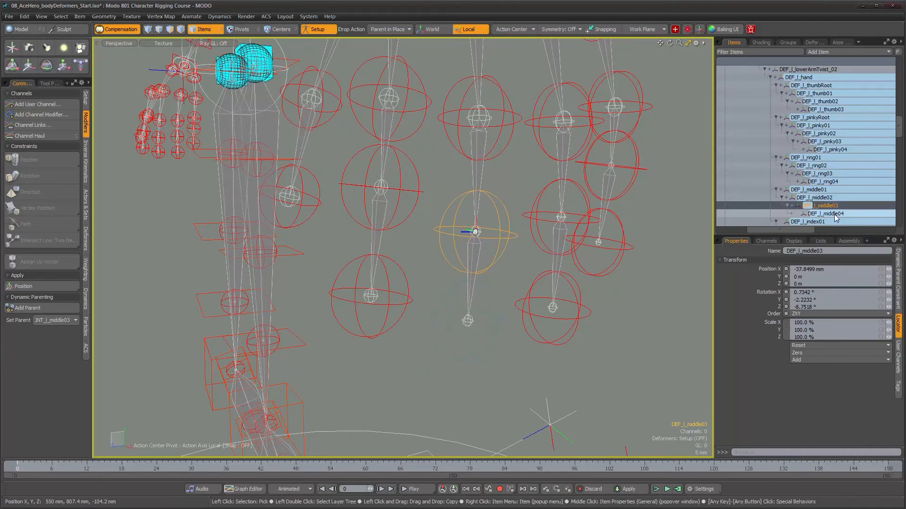
pyautogui.click(489, 324)
pyautogui.keyDown('shift'); pyautogui.click(468, 321); pyautogui.keyUp('shift')
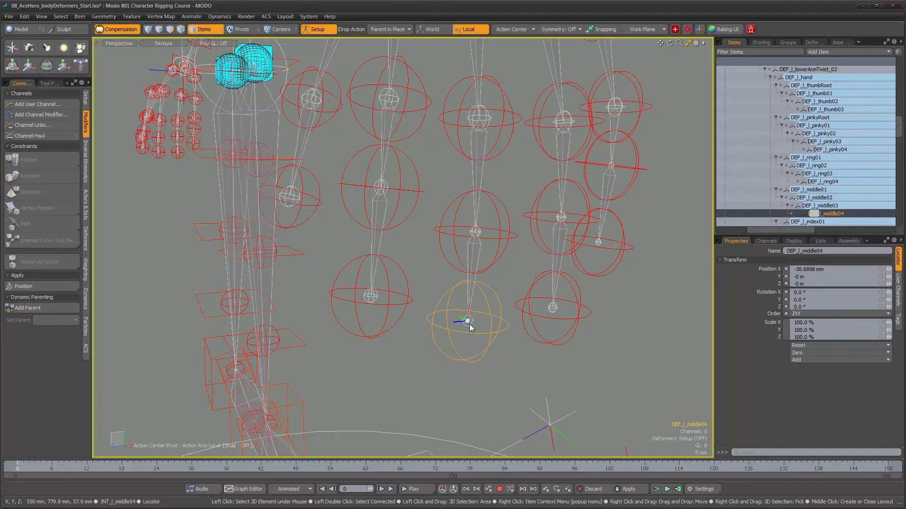
pyautogui.click(27, 309)
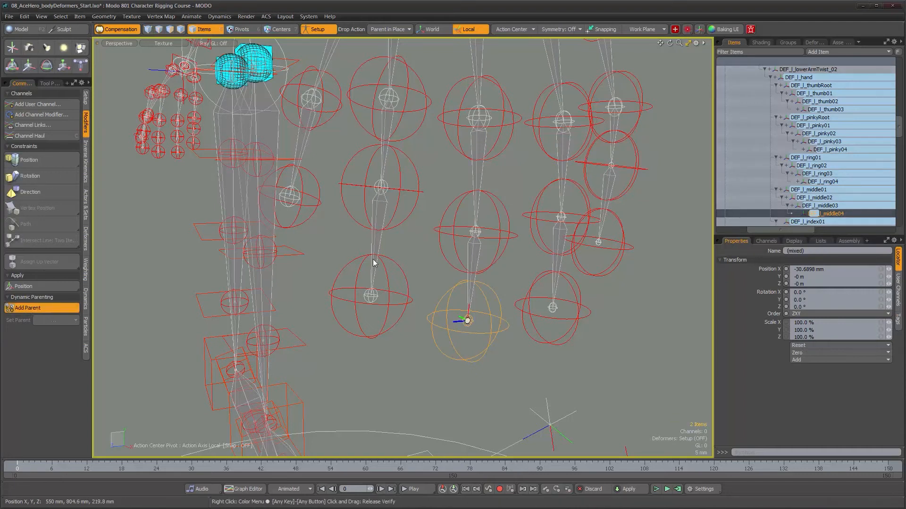
# - Dynamically parent DEF_l_index01 to JNT_l_index01 and DEF_l_index02 to the main rig's matching second index finger joint
pyautogui.scroll(-3, 826, 205)
pyautogui.click(812, 150)
pyautogui.keyDown('alt'); pyautogui.moveTo(415, 198); pyautogui.dragTo(440, 187); pyautogui.keyUp('alt')
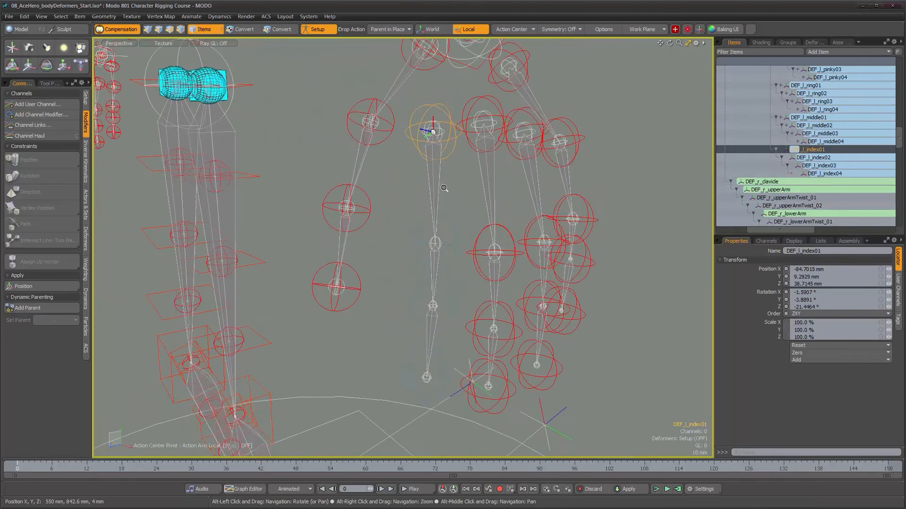
pyautogui.scroll(1, 437, 179)
pyautogui.keyDown('shift'); pyautogui.click(437, 178); pyautogui.keyUp('shift')
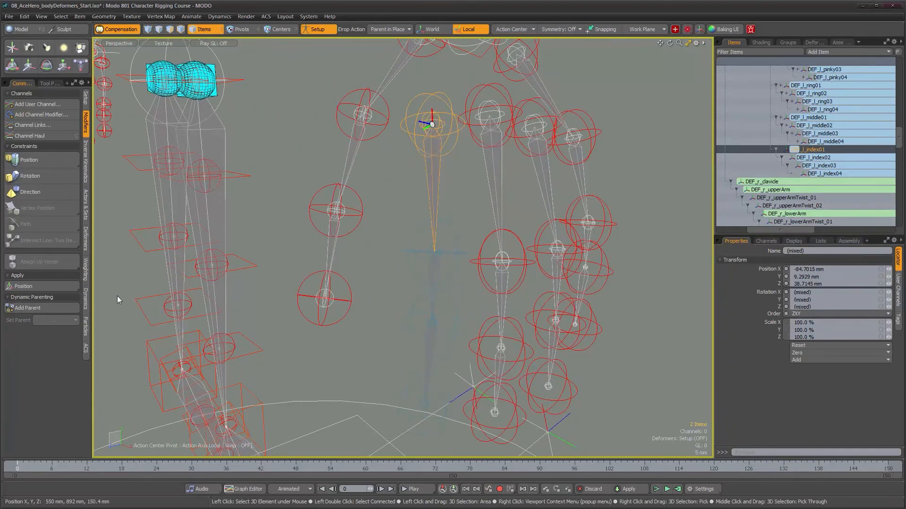
pyautogui.click(28, 309)
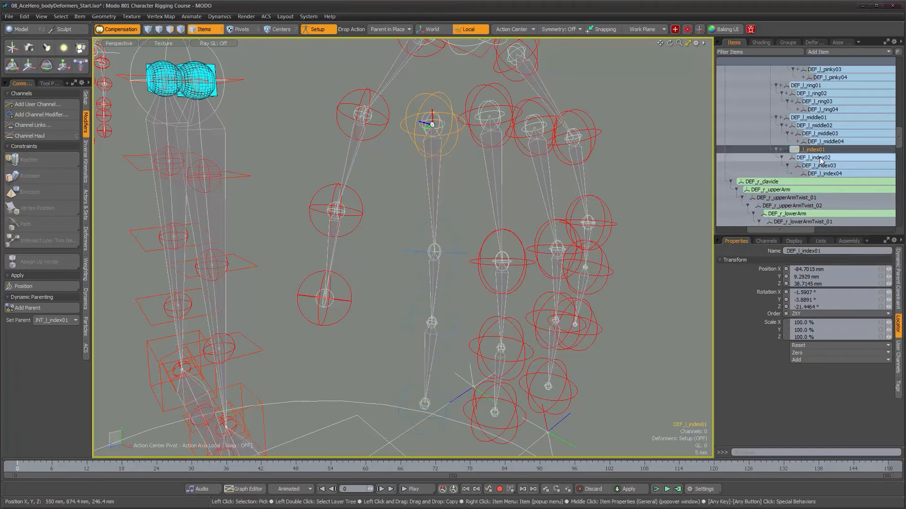
pyautogui.click(821, 158)
pyautogui.keyDown('alt'); pyautogui.moveTo(530, 222); pyautogui.dragTo(435, 260); pyautogui.keyUp('alt')
pyautogui.keyDown('shift'); pyautogui.click(431, 259); pyautogui.keyUp('shift')
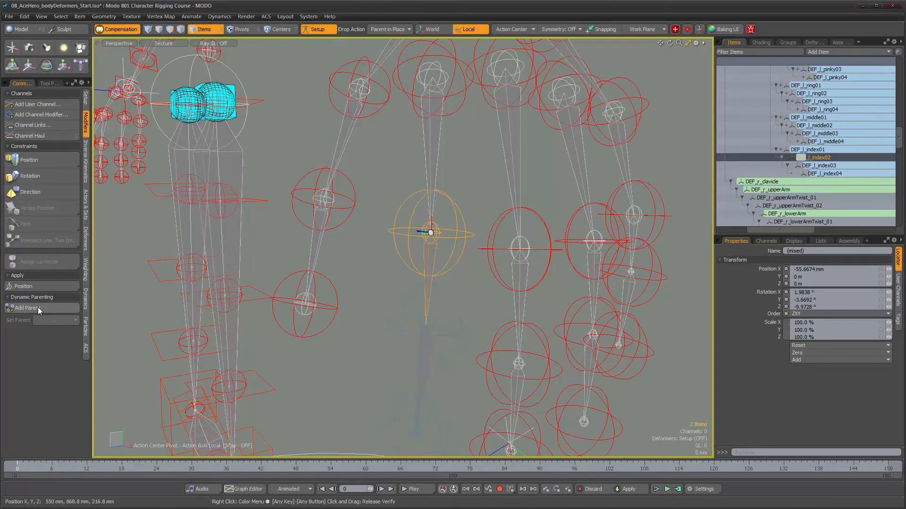
# - Dynamically parent DEF_l_index03 to the main rig's matching index finger joint and the fingertip DEF_l_index04 to JNT_l_index04
pyautogui.click(821, 166)
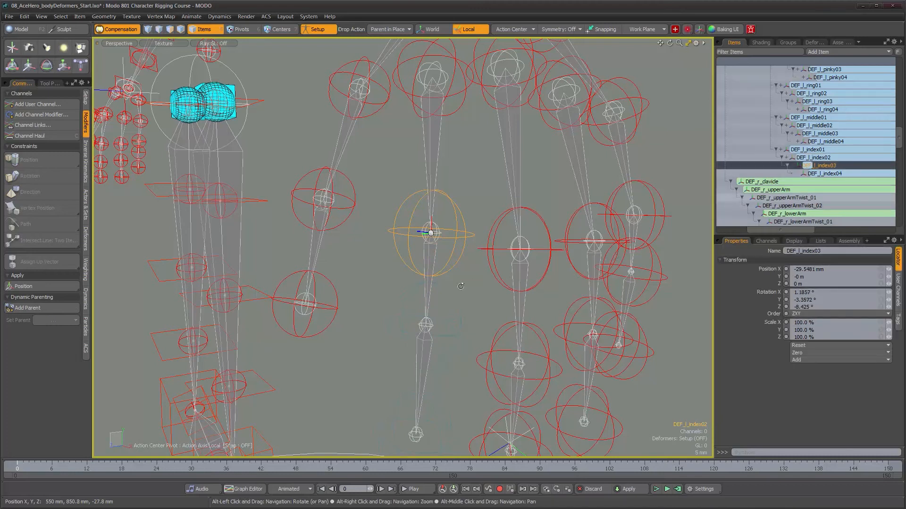
pyautogui.keyDown('alt'); pyautogui.moveTo(458, 318); pyautogui.dragTo(469, 214, button='middle'); pyautogui.keyUp('alt')
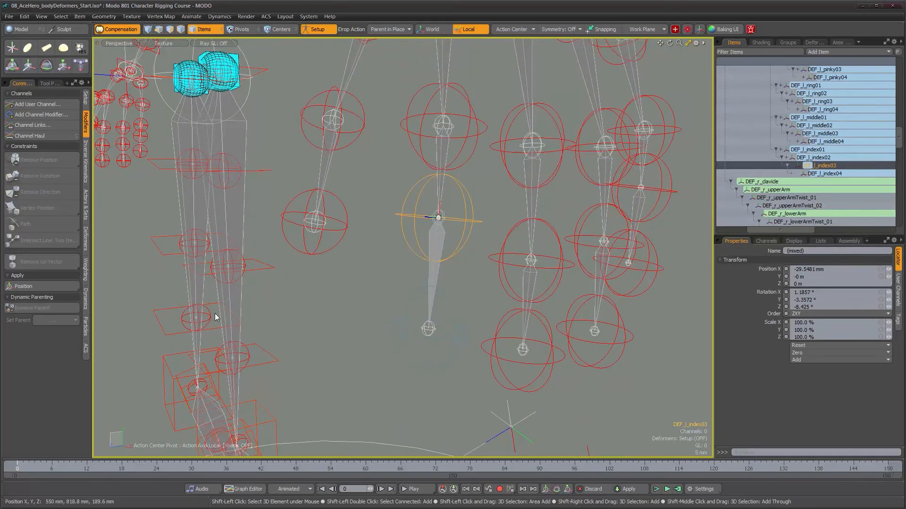
pyautogui.click(21, 309)
pyautogui.click(825, 174)
pyautogui.keyDown('alt'); pyautogui.moveTo(429, 345); pyautogui.dragTo(426, 333); pyautogui.keyUp('alt')
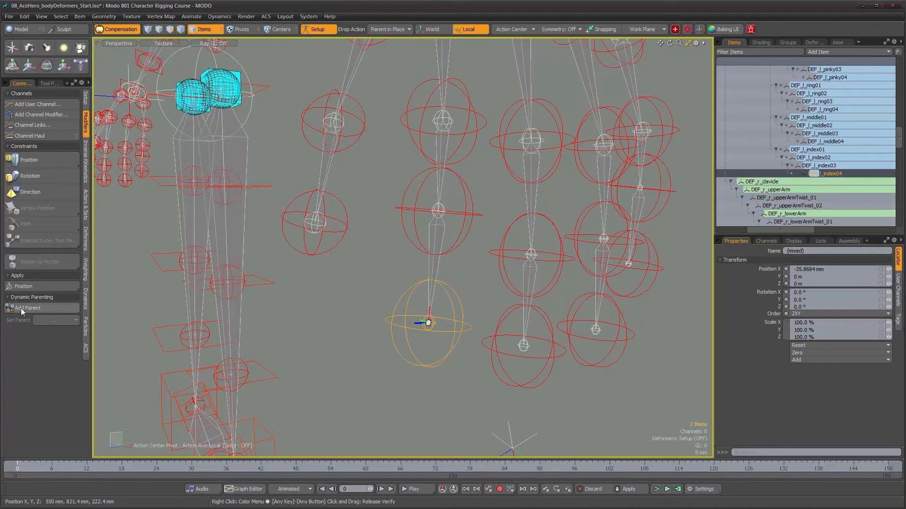
pyautogui.click(21, 307)
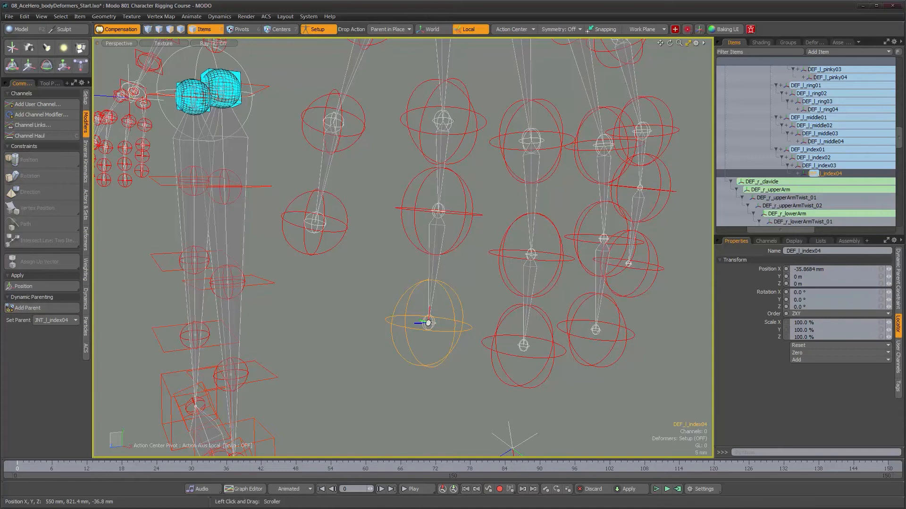
# - Reduce the sphere shape radius of all left finger and thumb deform joints under DEF_l_hand to about 8.5 mm
pyautogui.scroll(6, 878, 142)
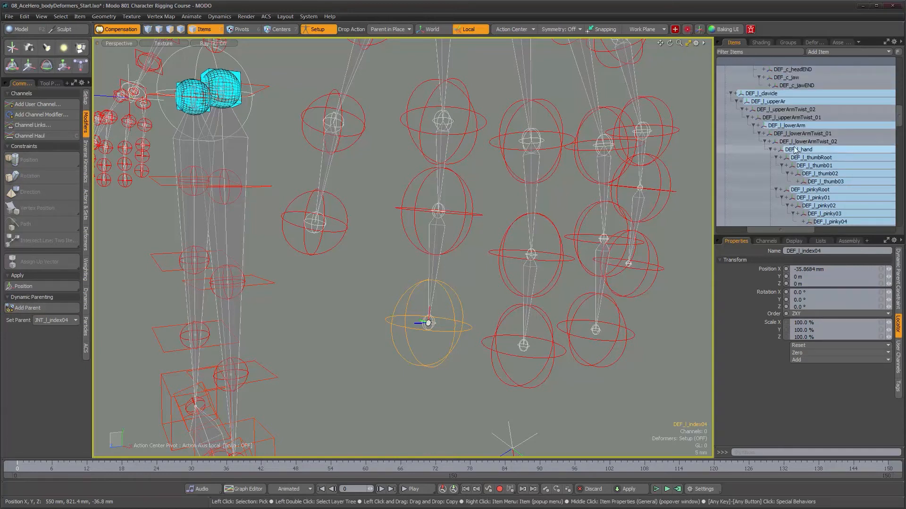
pyautogui.doubleClick(796, 150)
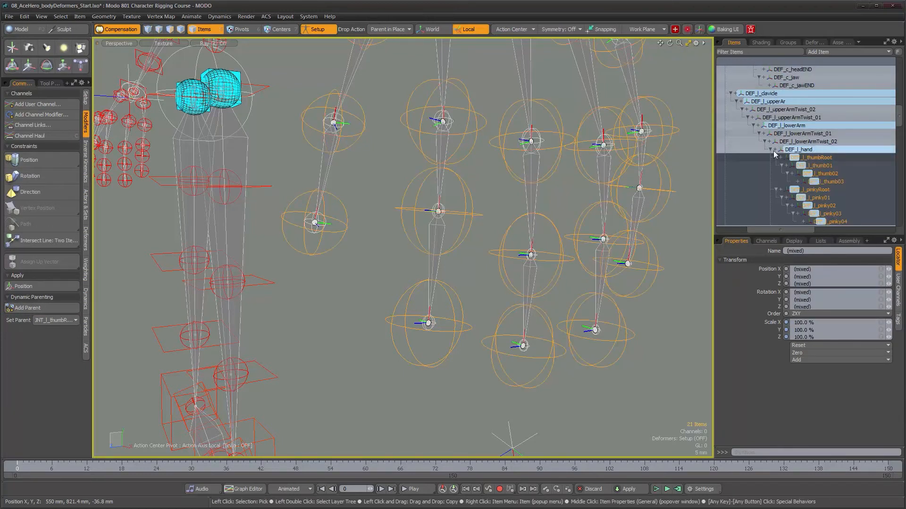
pyautogui.scroll(-3, 566, 327)
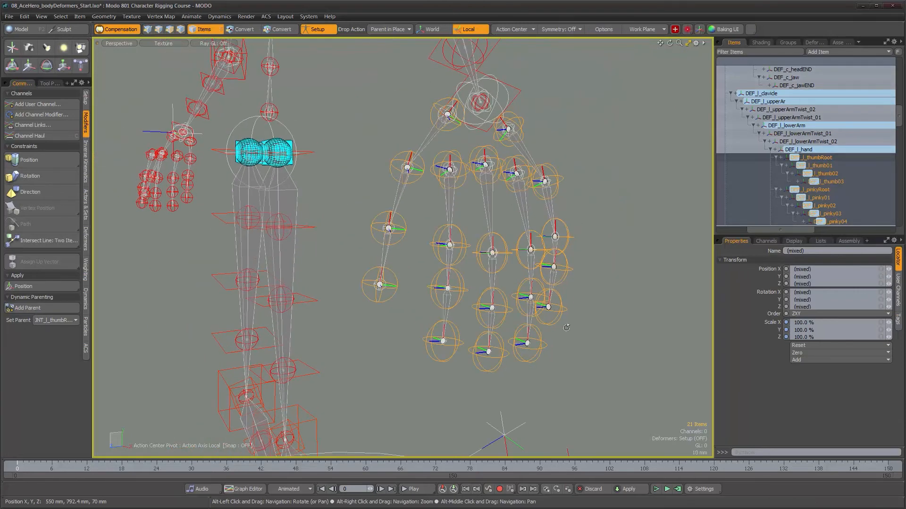
pyautogui.click(794, 241)
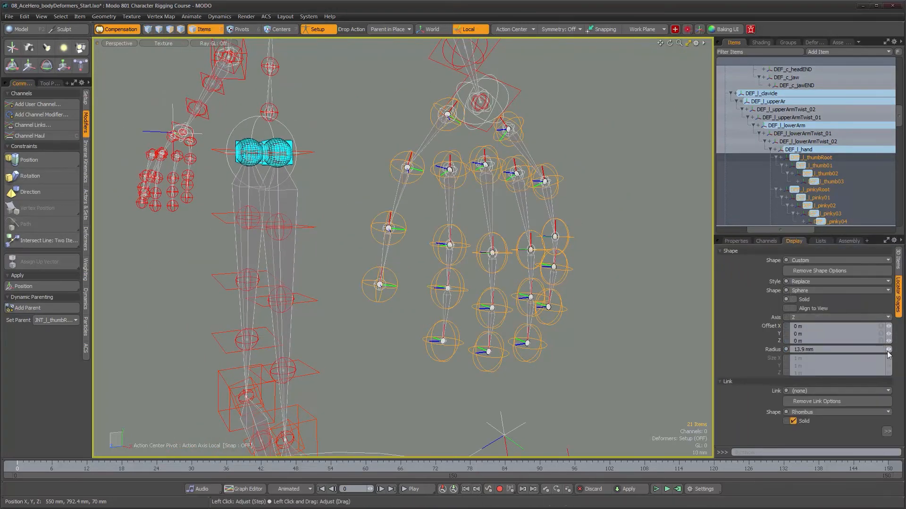
pyautogui.moveTo(888, 349); pyautogui.dragTo(873, 349)
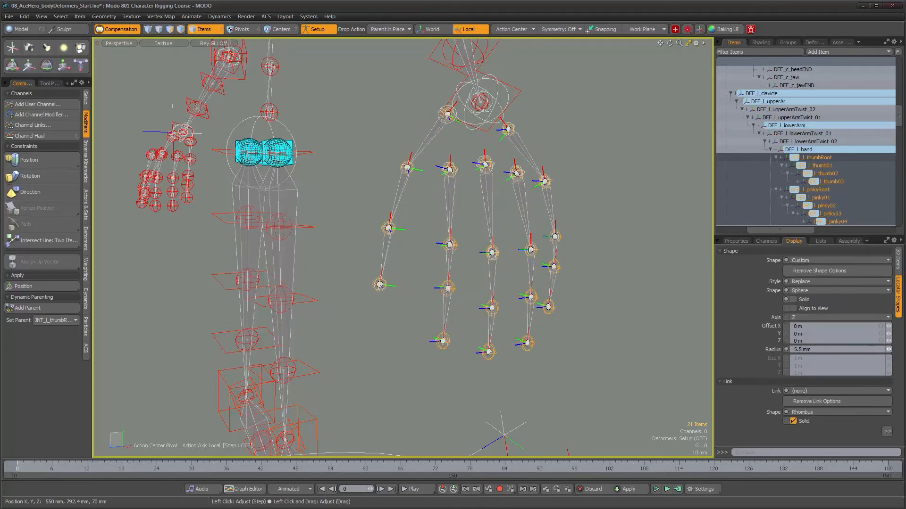
pyautogui.moveTo(889, 349); pyautogui.dragTo(891, 349)
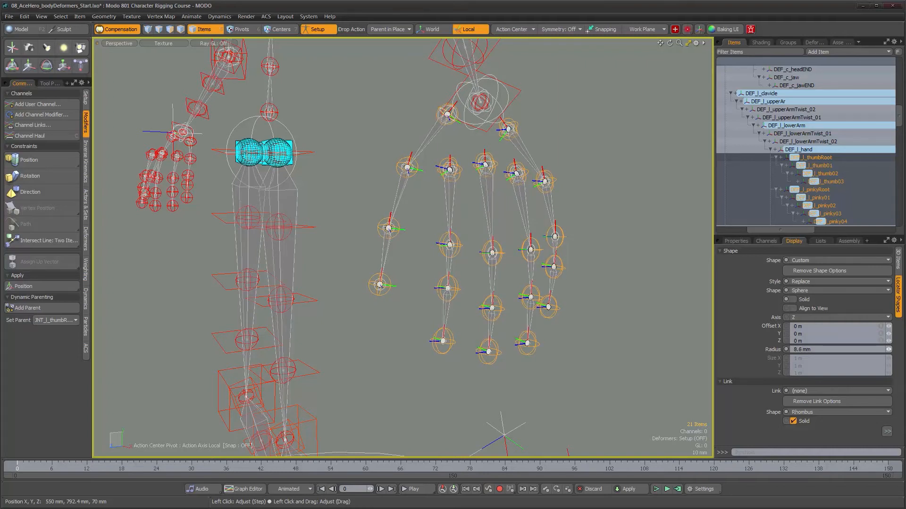
pyautogui.moveTo(462, 289)
pyautogui.keyDown('alt'); pyautogui.mouseDown()
pyautogui.moveTo(576, 312)
pyautogui.moveTo(471, 294)
pyautogui.mouseUp(); pyautogui.keyUp('alt')
pyautogui.keyDown('alt'); pyautogui.moveTo(441, 295); pyautogui.dragTo(409, 289, button='right'); pyautogui.keyUp('alt')
pyautogui.keyDown('alt'); pyautogui.moveTo(459, 319); pyautogui.dragTo(528, 358, button='middle'); pyautogui.keyUp('alt')
pyautogui.keyDown('alt'); pyautogui.moveTo(425, 292); pyautogui.dragTo(418, 197); pyautogui.keyUp('alt')
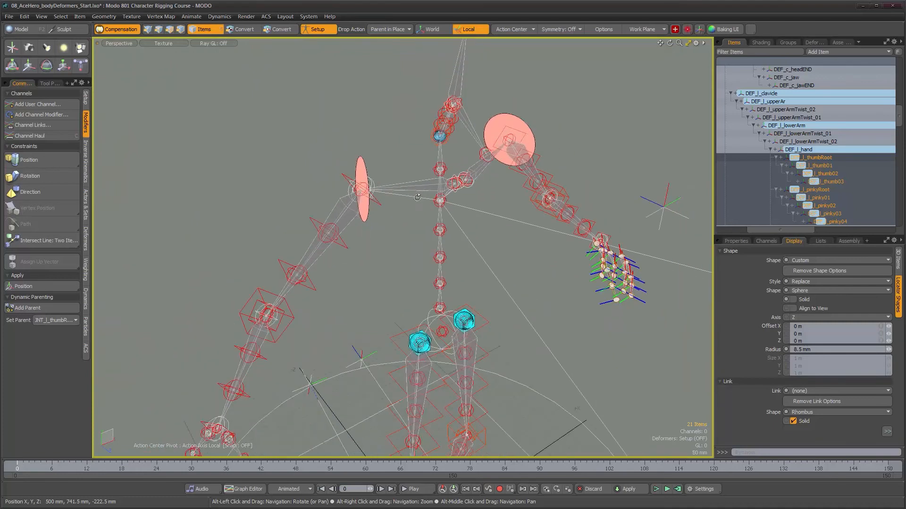
# - Turn off Setup mode and collapse the GRP_deformSkeleton hierarchy in the item list
pyautogui.keyDown('alt'); pyautogui.moveTo(276, 322); pyautogui.dragTo(407, 198); pyautogui.keyUp('alt')
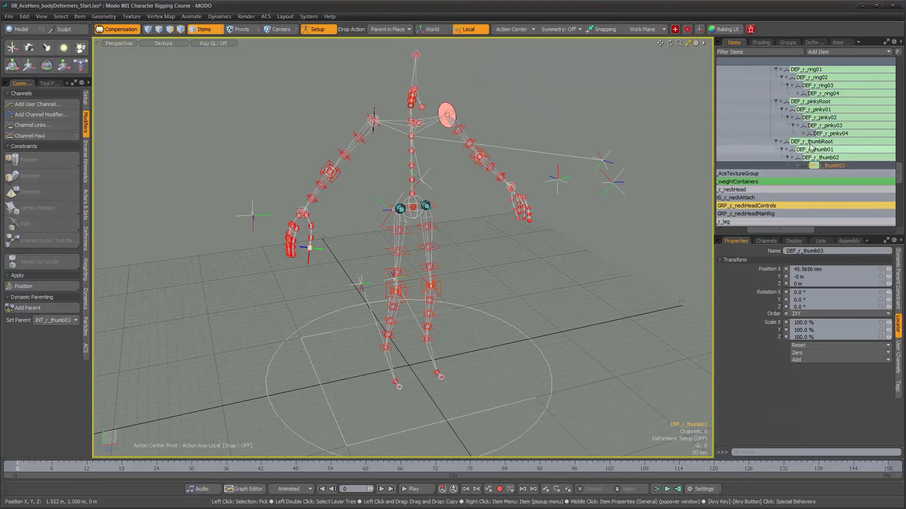
pyautogui.moveTo(900, 176); pyautogui.dragTo(885, 73)
pyautogui.keyDown('alt'); pyautogui.moveTo(517, 202); pyautogui.dragTo(475, 213); pyautogui.keyUp('alt')
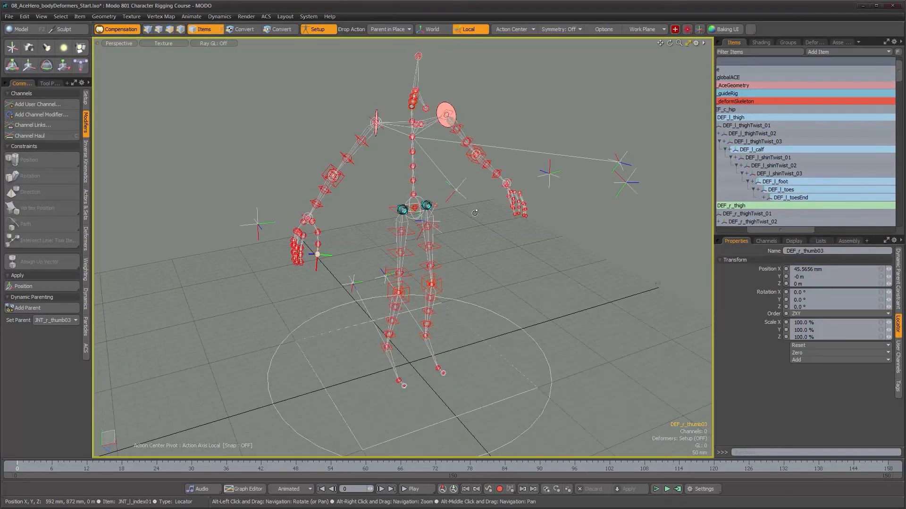
pyautogui.click(317, 31)
pyautogui.keyDown('alt'); pyautogui.moveTo(330, 213); pyautogui.dragTo(381, 206); pyautogui.keyUp('alt')
pyautogui.moveTo(771, 229); pyautogui.dragTo(742, 230)
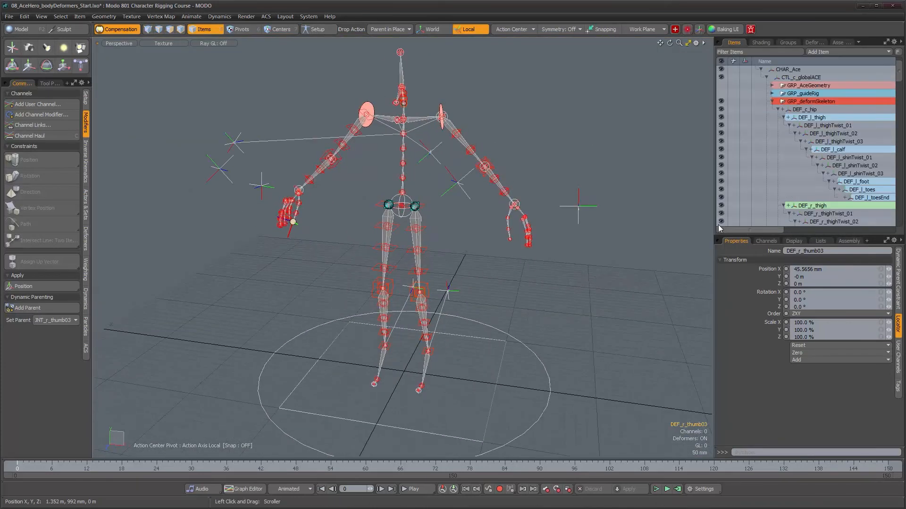
pyautogui.scroll(1, 741, 113)
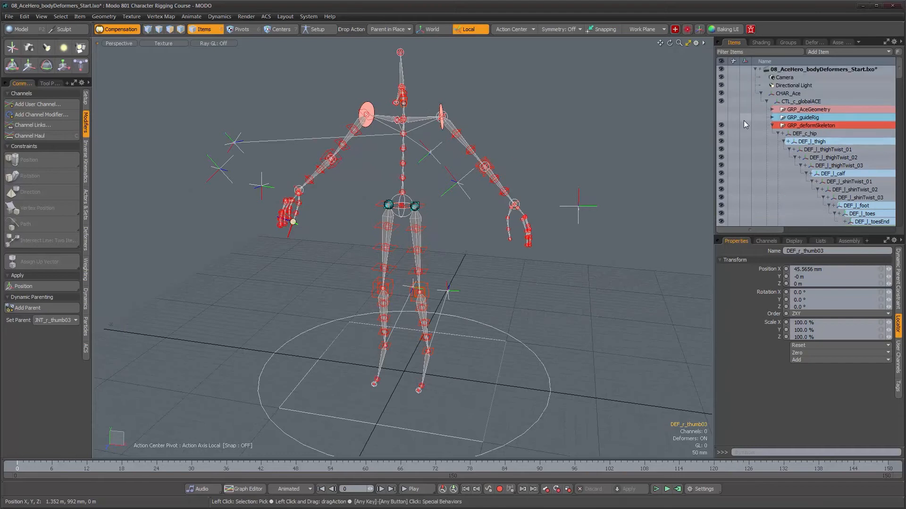
pyautogui.click(772, 125)
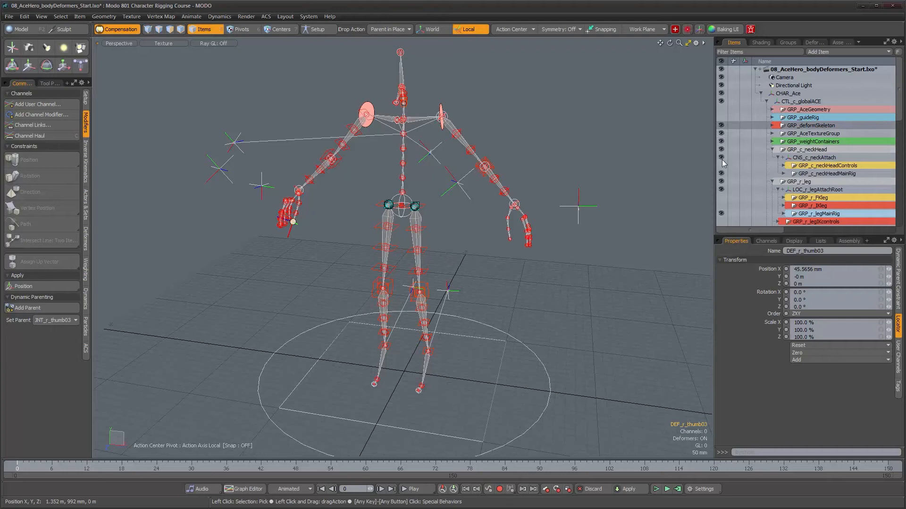
# - Make the neck and head controls, both legs' FK and IK groups, and the right arm's IK and FK controls visible
pyautogui.scroll(-2, 747, 184)
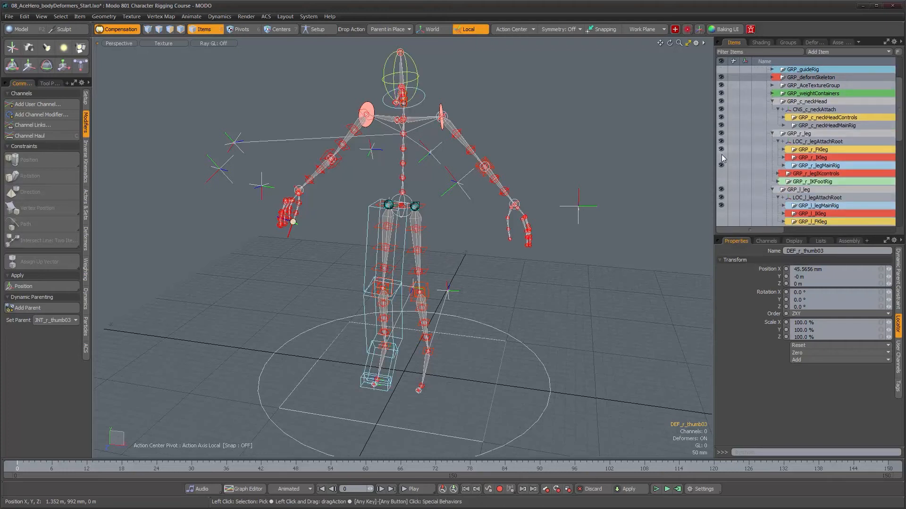
pyautogui.scroll(-3, 737, 196)
pyautogui.moveTo(721, 143); pyautogui.dragTo(721, 166)
pyautogui.click(726, 189)
pyautogui.click(725, 183)
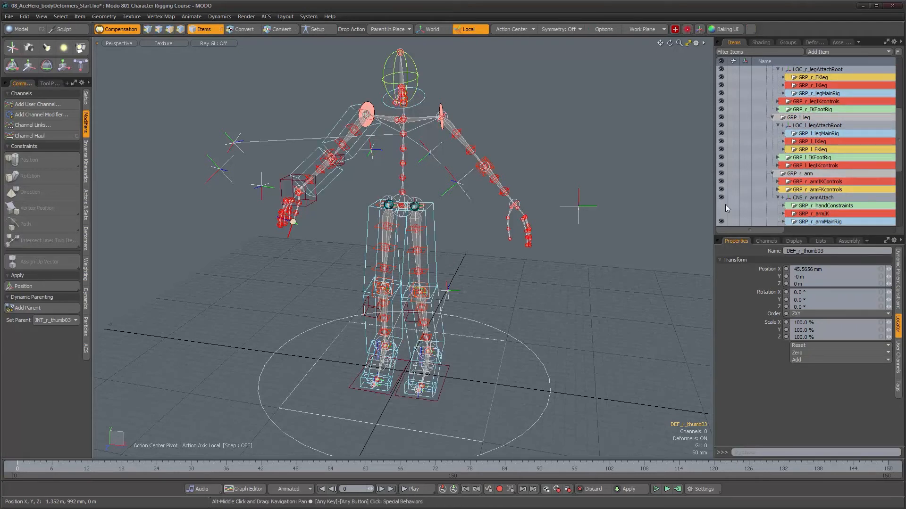
# - Make the remaining hand and left arm groups visible, along with the spine groups inside GRP_c_torso
pyautogui.scroll(-4, 729, 206)
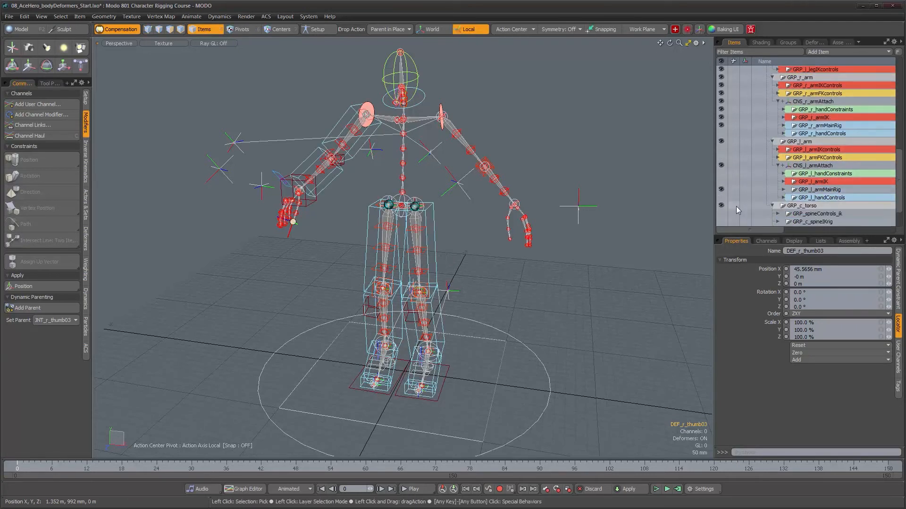
pyautogui.click(721, 150)
pyautogui.click(721, 158)
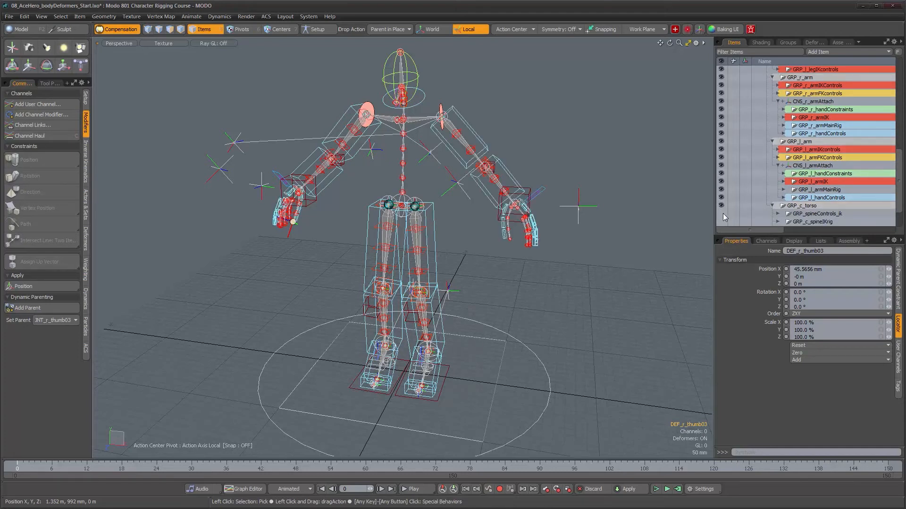
pyautogui.scroll(-1, 722, 214)
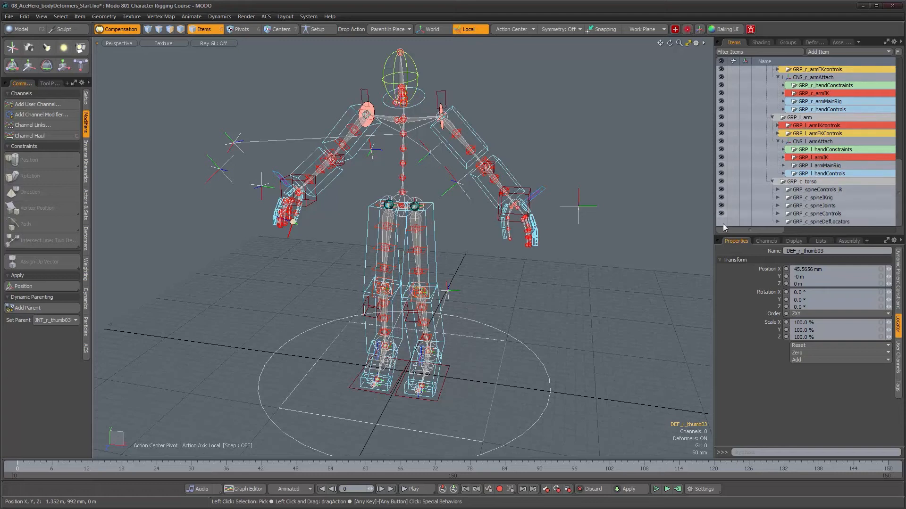
# - Test the torso by moving CTL_c_shoulders up about 191 mm and sideways 80 mm, and undo the move
pyautogui.moveTo(479, 155)
pyautogui.keyDown('alt'); pyautogui.mouseDown()
pyautogui.moveTo(470, 123)
pyautogui.moveTo(490, 147)
pyautogui.mouseUp(); pyautogui.keyUp('alt')
pyautogui.click(471, 110)
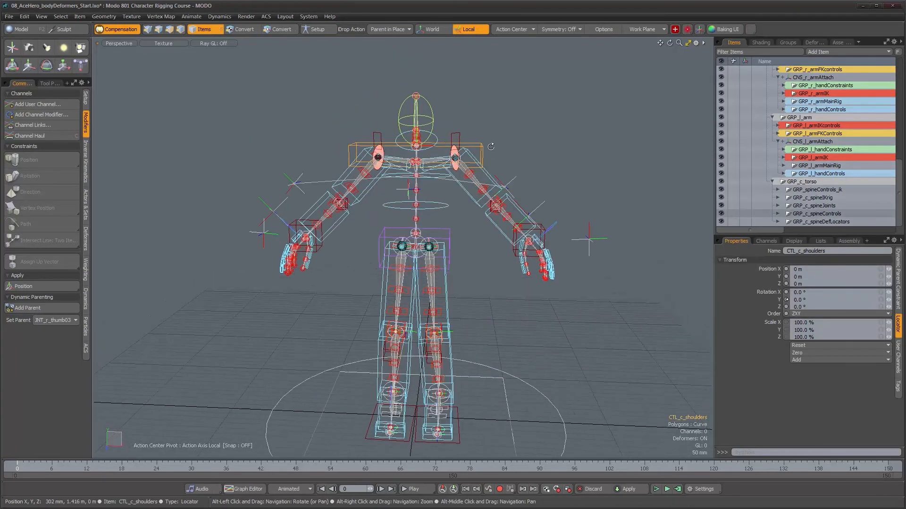
pyautogui.press('w')
pyautogui.moveTo(459, 106); pyautogui.dragTo(476, 62)
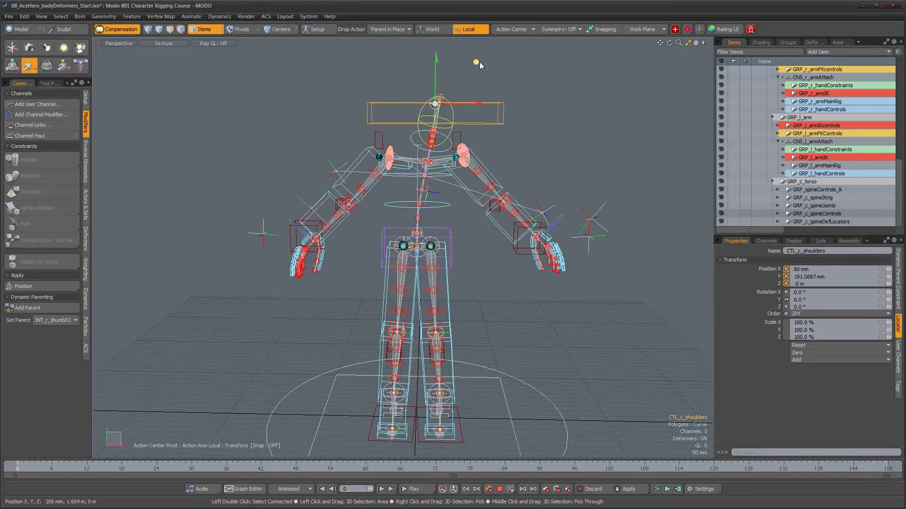
pyautogui.hotkey('ctrl', 'z')
# - Test the left arm by rotating the forearm control CTL_l_lowerArm, and undo the rotation
pyautogui.keyDown('alt'); pyautogui.moveTo(498, 242); pyautogui.dragTo(436, 262); pyautogui.keyUp('alt')
pyautogui.scroll(3, 534, 254)
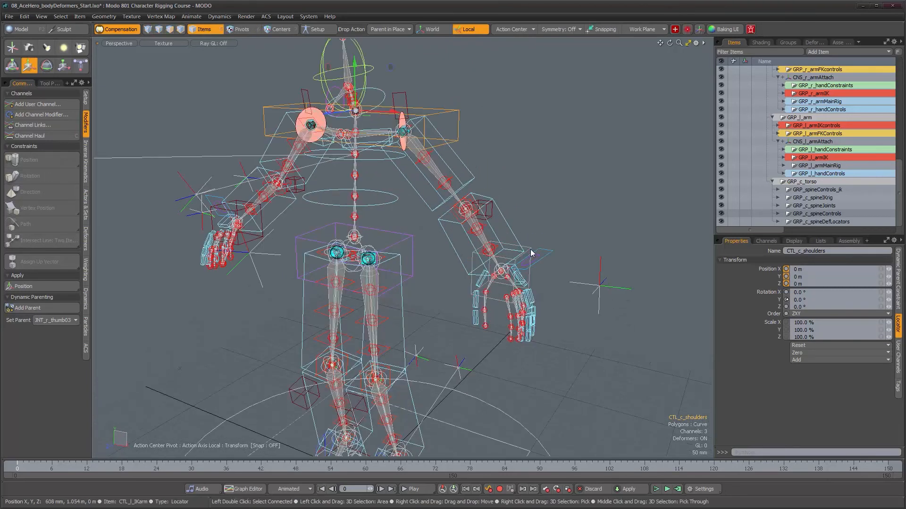
pyautogui.keyDown('alt'); pyautogui.moveTo(530, 249); pyautogui.dragTo(512, 219); pyautogui.keyUp('alt')
pyautogui.click(542, 270)
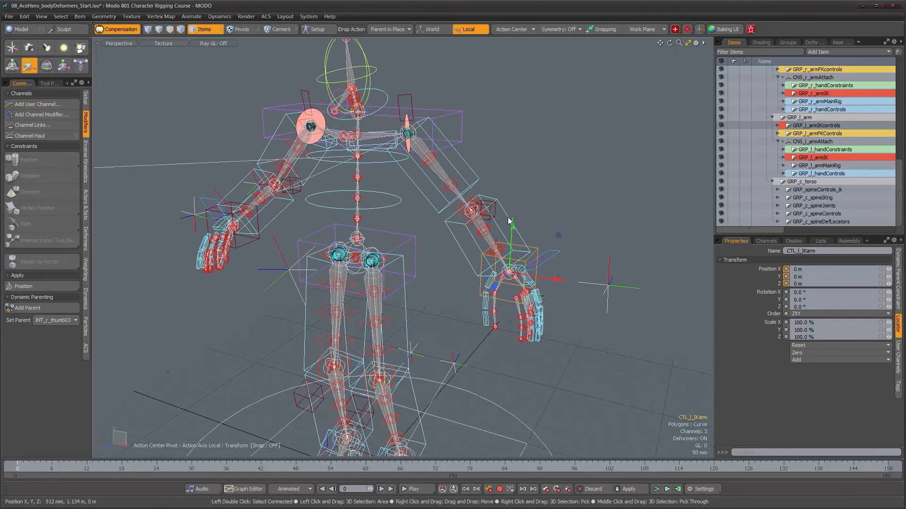
pyautogui.click(509, 220)
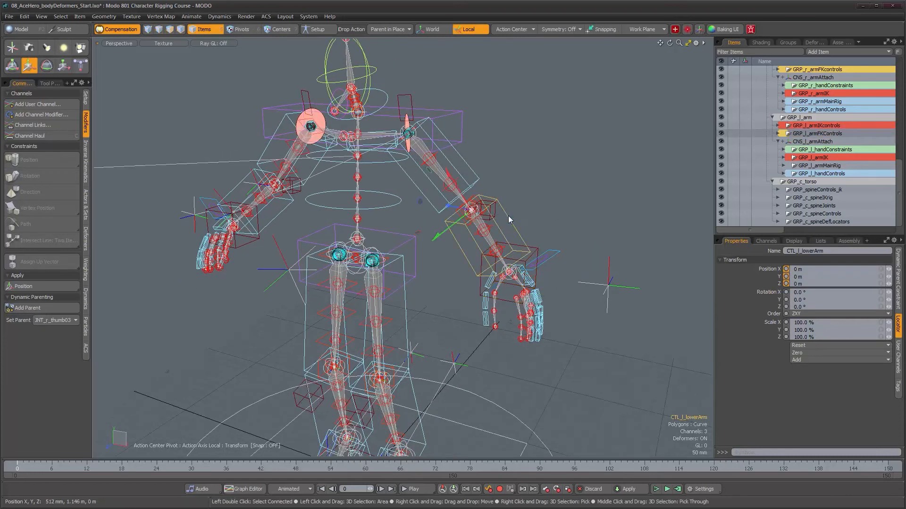
pyautogui.press('e')
pyautogui.keyDown('alt'); pyautogui.moveTo(508, 224); pyautogui.dragTo(397, 209); pyautogui.keyUp('alt')
pyautogui.moveTo(433, 176); pyautogui.dragTo(419, 252)
pyautogui.hotkey('ctrl', 'z')
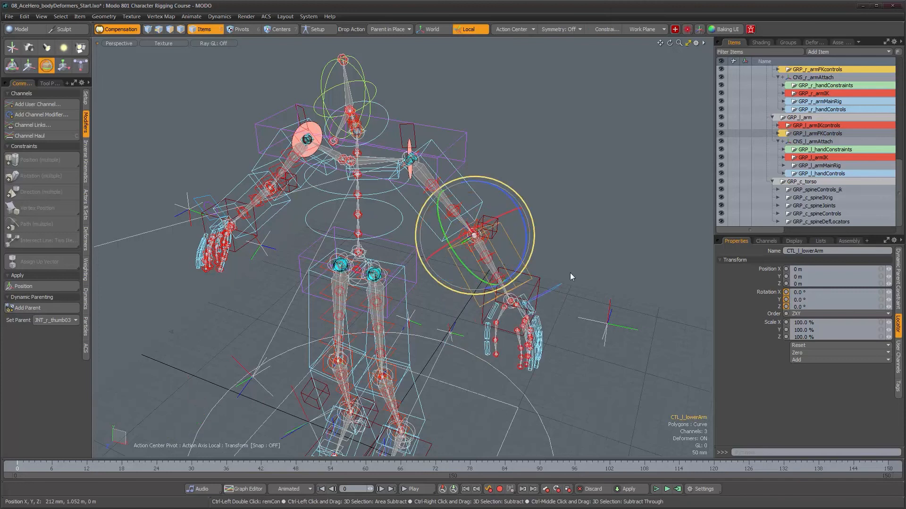
# - Test further body controls by posing them one at a time, undoing each change
pyautogui.keyDown('alt'); pyautogui.moveTo(571, 277); pyautogui.dragTo(582, 286); pyautogui.keyUp('alt')
pyautogui.keyDown('alt'); pyautogui.moveTo(583, 286); pyautogui.dragTo(502, 194, button='middle'); pyautogui.keyUp('alt')
pyautogui.keyDown('alt'); pyautogui.moveTo(503, 194); pyautogui.dragTo(530, 195, button='right'); pyautogui.keyUp('alt')
pyautogui.keyDown('alt'); pyautogui.moveTo(529, 195); pyautogui.dragTo(431, 270); pyautogui.keyUp('alt')
pyautogui.click(466, 238)
pyautogui.hotkey('ctrl', 'z')
pyautogui.click(383, 114)
pyautogui.hotkey('ctrl', 'z')
pyautogui.click(381, 260)
pyautogui.moveTo(349, 245); pyautogui.dragTo(219, 387)
pyautogui.hotkey('ctrl', 'z')
# - Select the left foot control JNT_l_FKfoot and switch the transform orientation to World
pyautogui.keyDown('alt'); pyautogui.moveTo(432, 401); pyautogui.dragTo(402, 339); pyautogui.keyUp('alt')
pyautogui.click(415, 330)
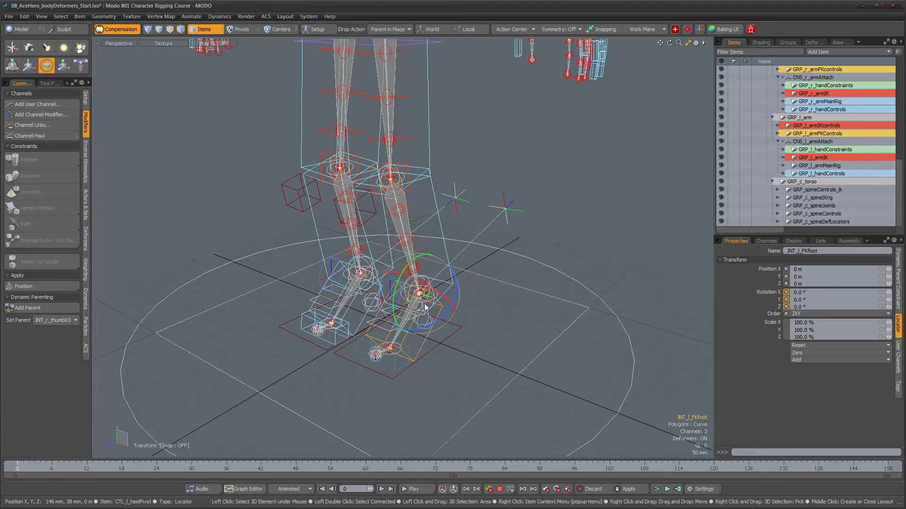
pyautogui.keyDown('alt'); pyautogui.moveTo(423, 324); pyautogui.dragTo(439, 36); pyautogui.keyUp('alt')
pyautogui.click(435, 34)
# - Test the left foot by rotating JNT_l_FKfoot, and undo the rotation
pyautogui.keyDown('alt'); pyautogui.moveTo(397, 269); pyautogui.dragTo(420, 288); pyautogui.keyUp('alt')
pyautogui.hotkey('ctrl', 'z')
pyautogui.keyDown('alt'); pyautogui.moveTo(420, 288); pyautogui.dragTo(411, 282, button='right'); pyautogui.keyUp('alt')
pyautogui.keyDown('alt'); pyautogui.moveTo(411, 281); pyautogui.dragTo(411, 321, button='middle'); pyautogui.keyUp('alt')
pyautogui.keyDown('alt'); pyautogui.moveTo(411, 311); pyautogui.dragTo(406, 292, button='right'); pyautogui.keyUp('alt')
pyautogui.moveTo(406, 292)
pyautogui.keyDown('alt'); pyautogui.mouseDown()
pyautogui.moveTo(443, 289)
pyautogui.moveTo(411, 287)
pyautogui.moveTo(418, 285)
pyautogui.mouseUp(); pyautogui.keyUp('alt')
pyautogui.keyDown('alt'); pyautogui.moveTo(417, 285); pyautogui.dragTo(462, 309, button='right'); pyautogui.keyUp('alt')
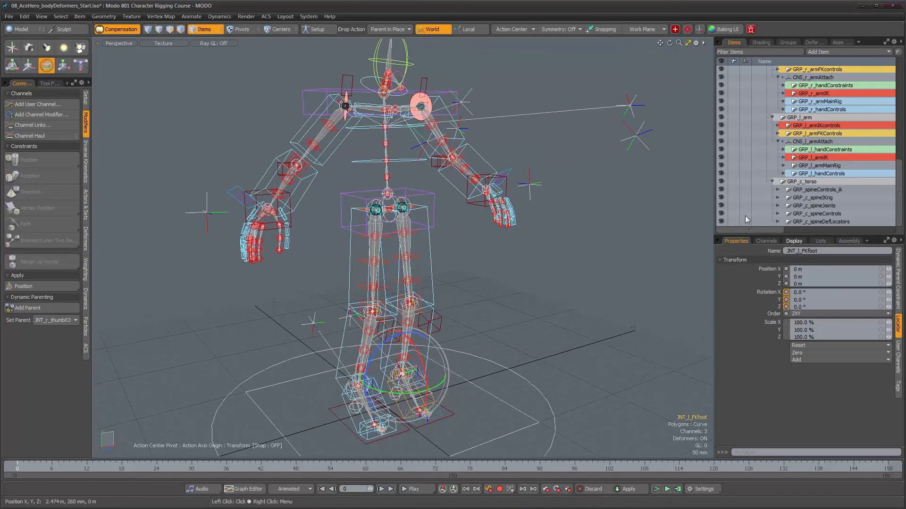
# - Test the whole rig by moving the root control CHAR_Ace, undo the move and drop the transform tool
pyautogui.keyDown('alt'); pyautogui.moveTo(380, 241); pyautogui.dragTo(389, 327, button='right'); pyautogui.keyUp('alt')
pyautogui.keyDown('alt'); pyautogui.moveTo(389, 327); pyautogui.dragTo(367, 332, button='middle'); pyautogui.keyUp('alt')
pyautogui.keyDown('alt'); pyautogui.moveTo(368, 332); pyautogui.dragTo(405, 378); pyautogui.keyUp('alt')
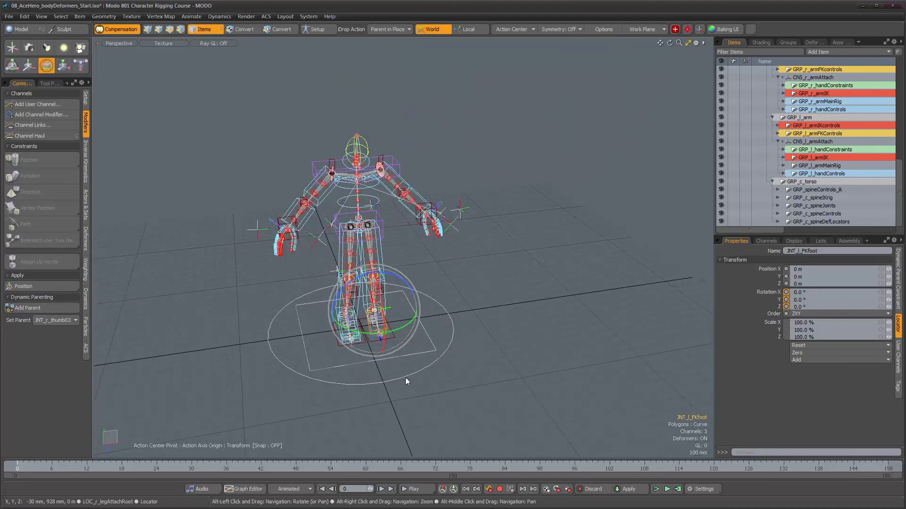
pyautogui.click(404, 376)
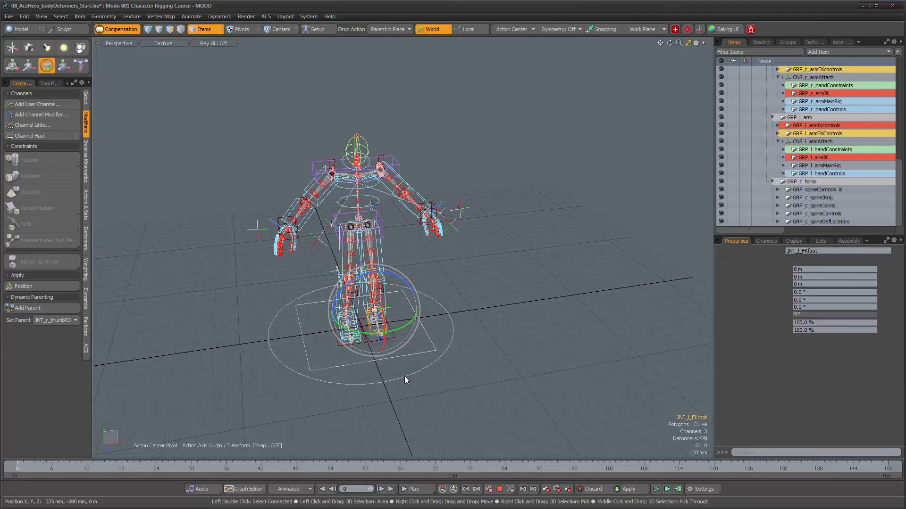
pyautogui.press('w')
pyautogui.keyDown('alt'); pyautogui.moveTo(420, 324); pyautogui.dragTo(482, 296); pyautogui.keyUp('alt')
pyautogui.hotkey('ctrl', 'z')
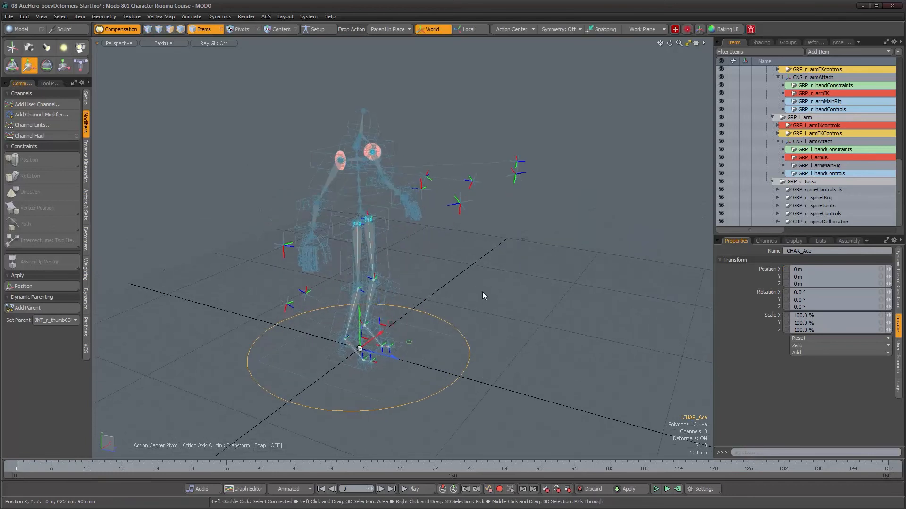
pyautogui.press('space')
pyautogui.keyDown('alt'); pyautogui.moveTo(483, 296); pyautogui.dragTo(431, 260); pyautogui.keyUp('alt')
pyautogui.click(446, 275)
pyautogui.keyDown('alt'); pyautogui.scroll(5, 442, 261); pyautogui.keyUp('alt')
pyautogui.keyDown('alt'); pyautogui.moveTo(431, 261); pyautogui.dragTo(440, 274, button='right'); pyautogui.keyUp('alt')
# - Show the GRP_AceGeometry group and inspect how the character mesh lines up with the deform skeleton
pyautogui.keyDown('alt'); pyautogui.moveTo(439, 212); pyautogui.dragTo(464, 268); pyautogui.keyUp('alt')
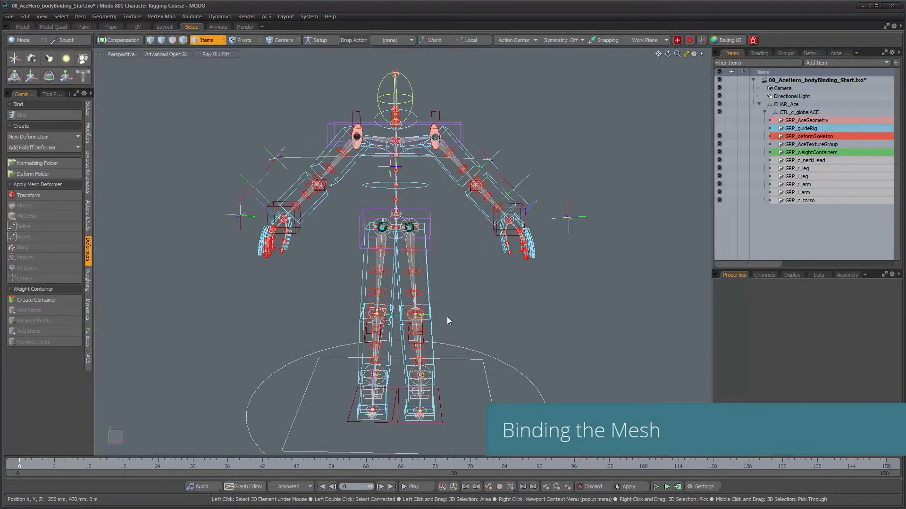
pyautogui.keyDown('alt'); pyautogui.moveTo(443, 239); pyautogui.dragTo(325, 160); pyautogui.keyUp('alt')
pyautogui.keyDown('alt'); pyautogui.moveTo(325, 159); pyautogui.dragTo(363, 181, button='right'); pyautogui.keyUp('alt')
pyautogui.keyDown('alt'); pyautogui.moveTo(450, 231); pyautogui.dragTo(406, 232); pyautogui.keyUp('alt')
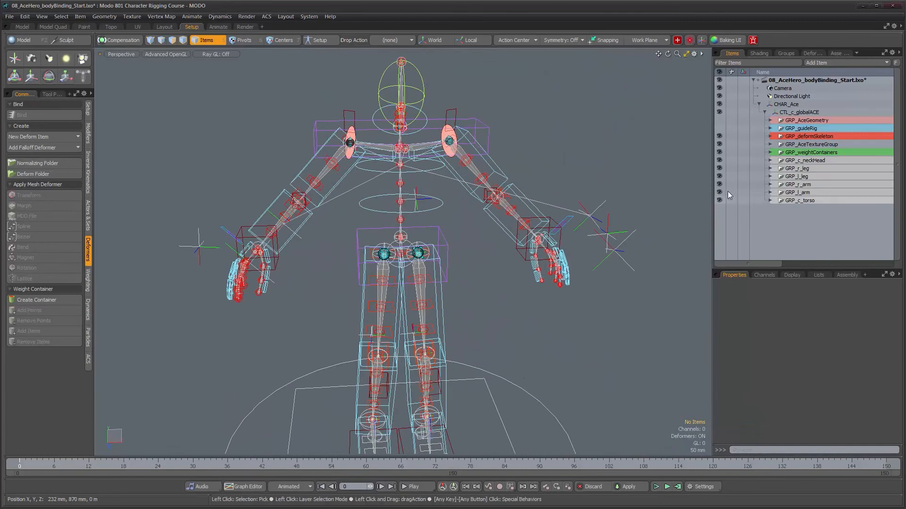
pyautogui.click(718, 121)
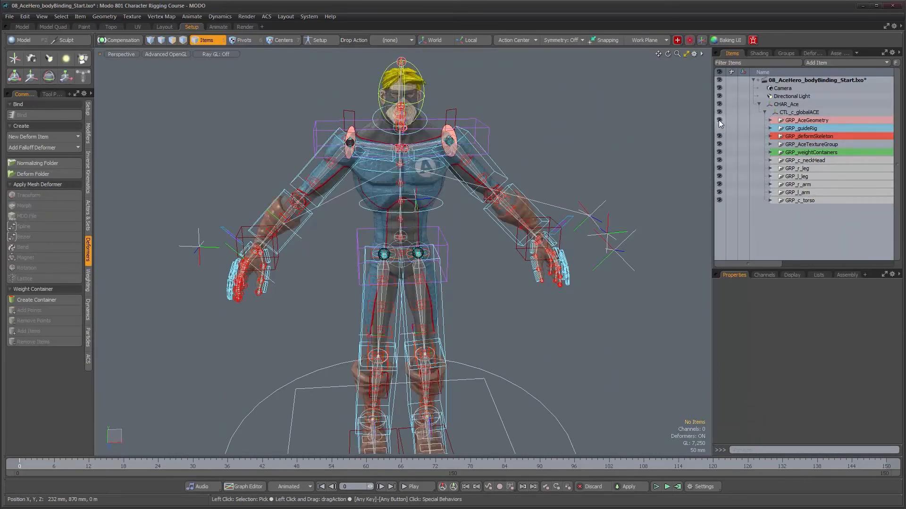
pyautogui.keyDown('alt'); pyautogui.moveTo(455, 191); pyautogui.dragTo(424, 176); pyautogui.keyUp('alt')
pyautogui.keyDown('alt'); pyautogui.moveTo(425, 177); pyautogui.dragTo(470, 202, button='right'); pyautogui.keyUp('alt')
pyautogui.keyDown('alt'); pyautogui.moveTo(495, 211); pyautogui.dragTo(456, 244); pyautogui.keyUp('alt')
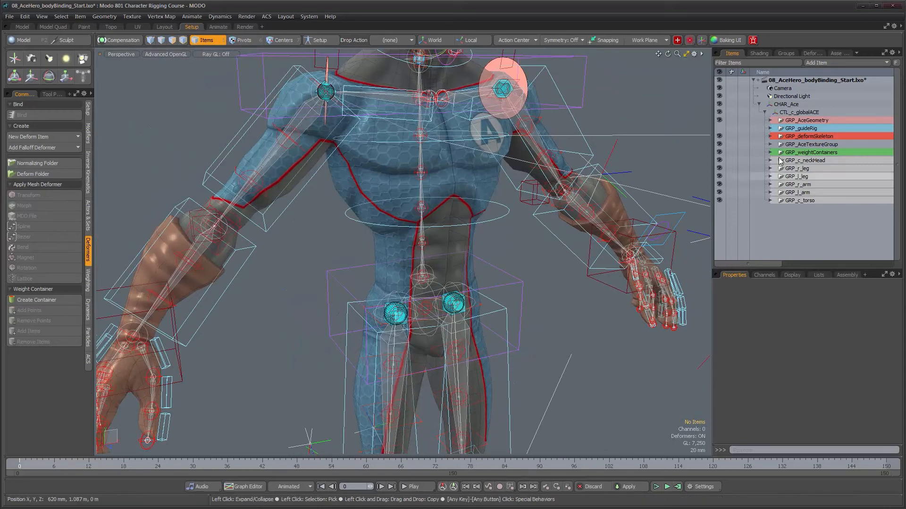
# - Expand GRP_AceGeometry, collapse GRP_geo_highRes and hide the cut-resolution geometry group GRP_geo_cutRes
pyautogui.click(770, 121)
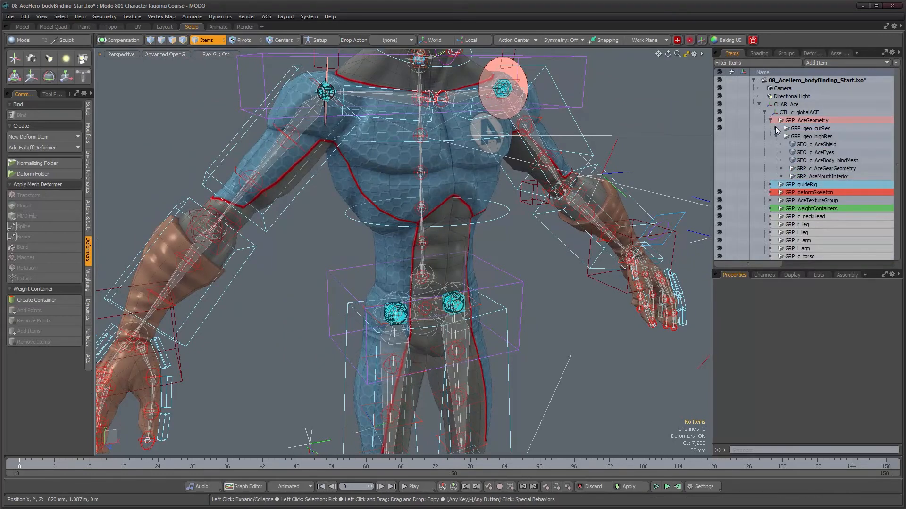
pyautogui.click(775, 135)
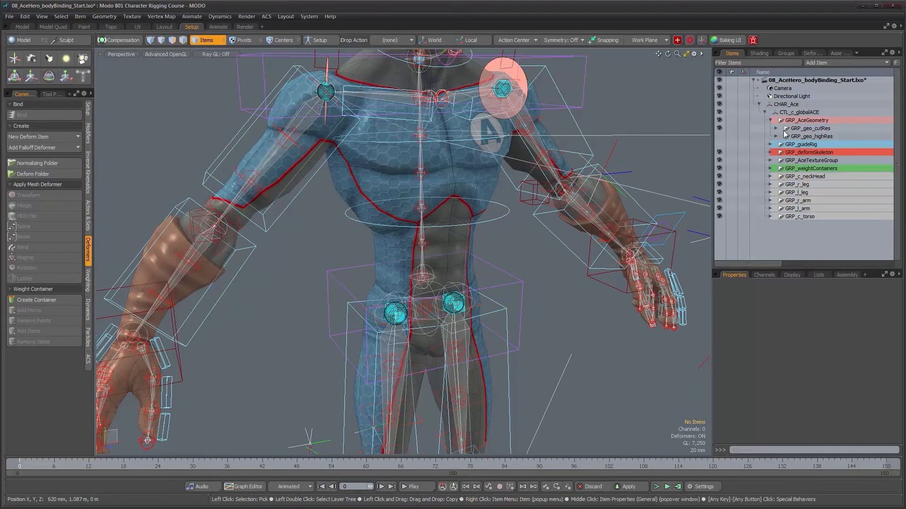
pyautogui.click(720, 129)
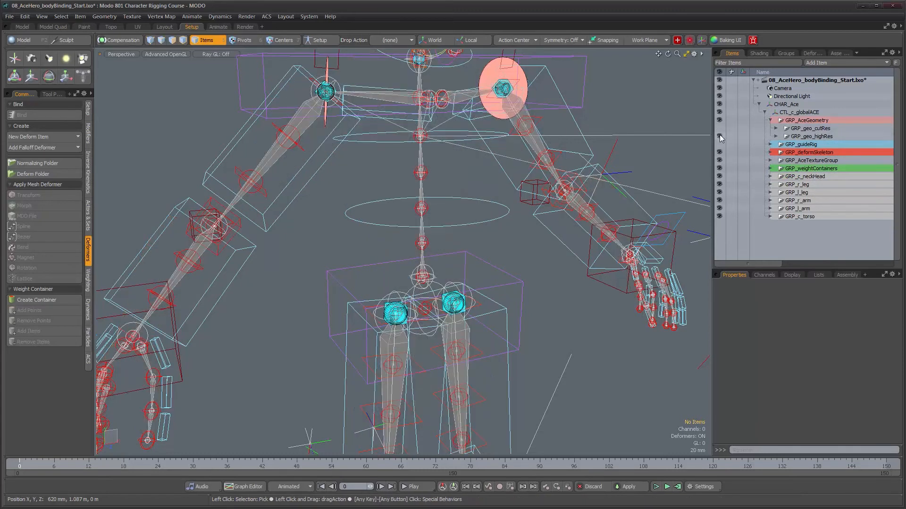
# - Show the high-resolution geometry group GRP_geo_highRes and select the body mesh GEO_c_AceBody_bindMesh
pyautogui.click(719, 136)
pyautogui.click(473, 183)
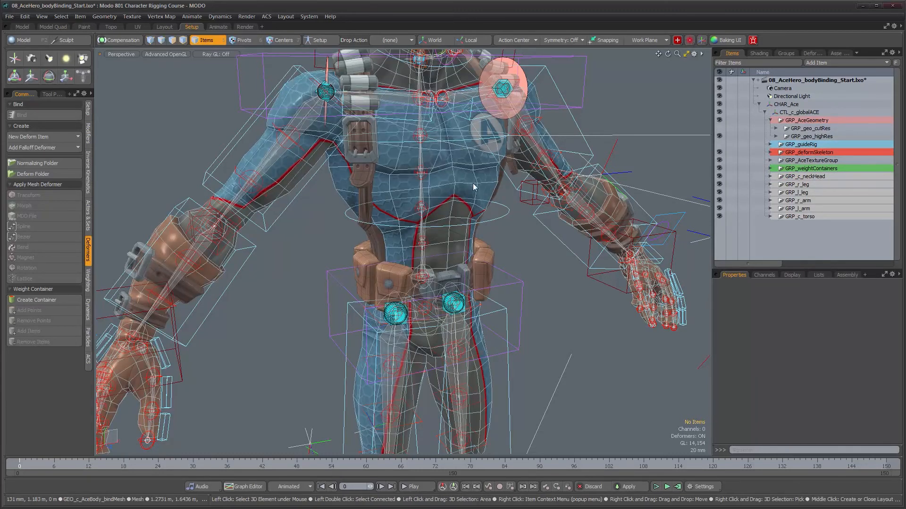
pyautogui.keyDown('alt'); pyautogui.moveTo(545, 264); pyautogui.dragTo(553, 285); pyautogui.keyUp('alt')
pyautogui.keyDown('alt'); pyautogui.moveTo(553, 285); pyautogui.dragTo(520, 285, button='right'); pyautogui.keyUp('alt')
pyautogui.keyDown('alt'); pyautogui.moveTo(520, 286); pyautogui.dragTo(406, 155); pyautogui.keyUp('alt')
pyautogui.keyDown('alt'); pyautogui.moveTo(594, 321); pyautogui.dragTo(545, 233); pyautogui.keyUp('alt')
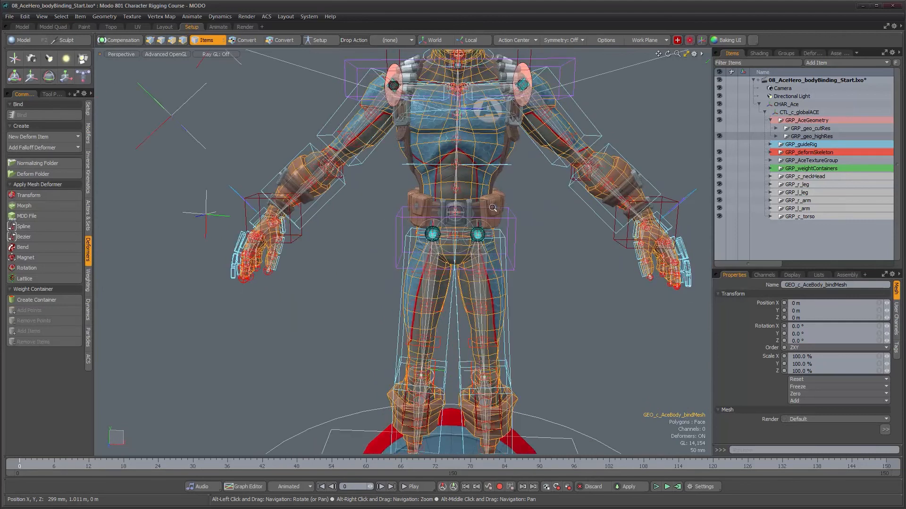
pyautogui.keyDown('alt'); pyautogui.moveTo(492, 207); pyautogui.dragTo(485, 179, button='right'); pyautogui.keyUp('alt')
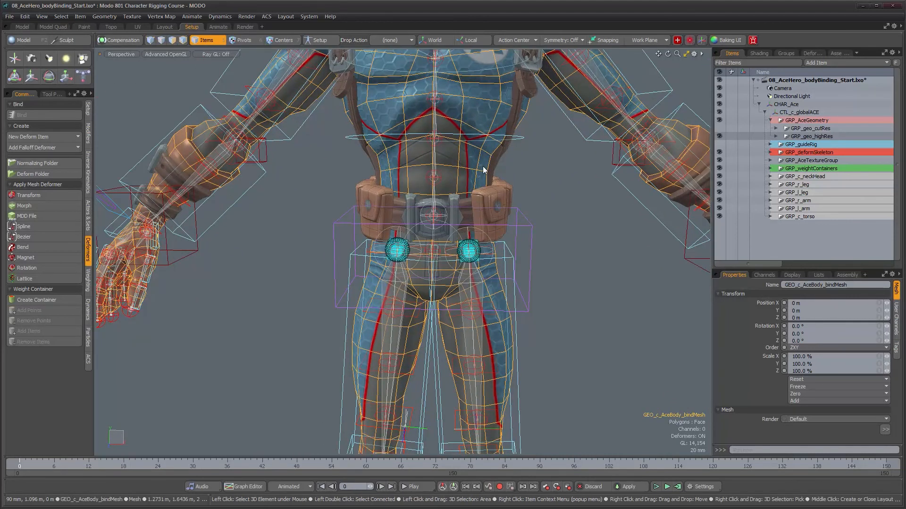
# - Expand GRP_geo_highRes and hide its shield, eyes, gear and mouth interior items, leaving only the body mesh shown
pyautogui.click(776, 136)
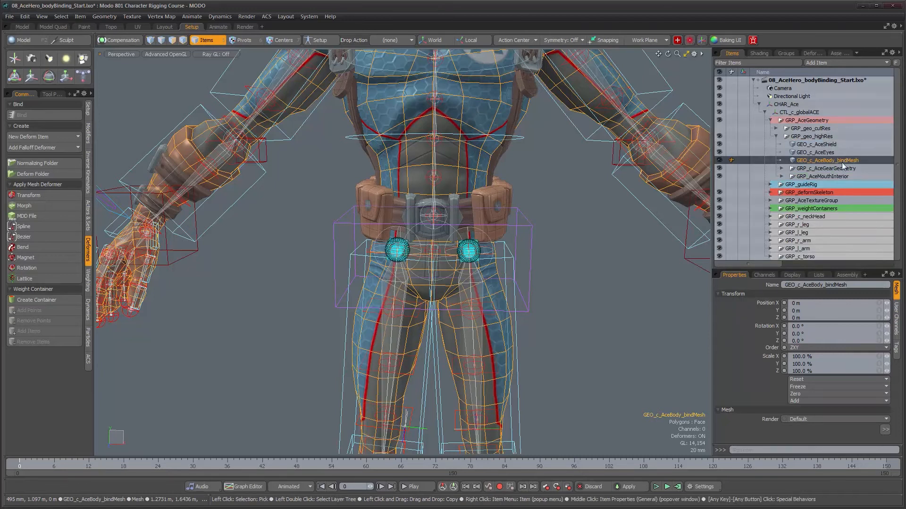
pyautogui.click(718, 173)
pyautogui.keyDown('alt'); pyautogui.moveTo(473, 304); pyautogui.dragTo(517, 317); pyautogui.keyUp('alt')
pyautogui.keyDown('alt'); pyautogui.scroll(-4, 516, 296); pyautogui.keyUp('alt')
pyautogui.keyDown('alt'); pyautogui.scroll(-2, 512, 313); pyautogui.keyUp('alt')
pyautogui.keyDown('alt'); pyautogui.moveTo(508, 302); pyautogui.dragTo(504, 291, button='middle'); pyautogui.keyUp('alt')
pyautogui.keyDown('alt'); pyautogui.moveTo(505, 290); pyautogui.dragTo(472, 310); pyautogui.keyUp('alt')
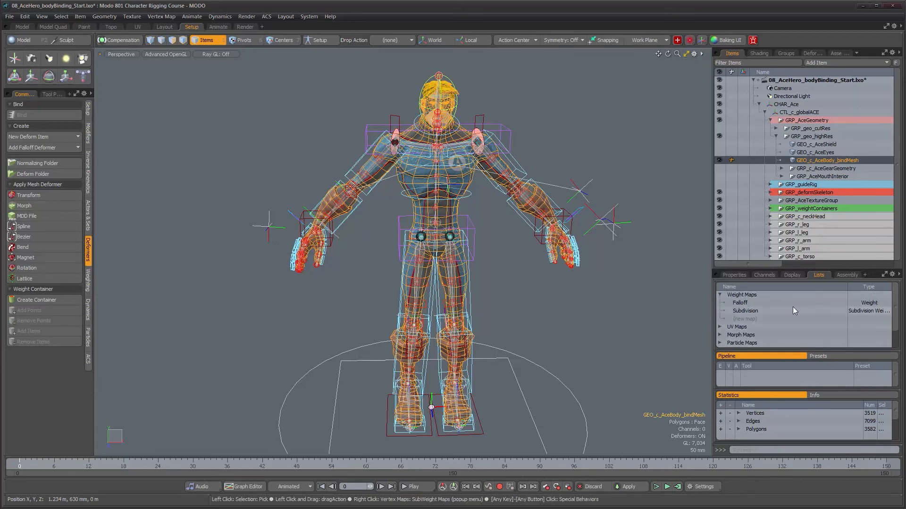
# - Check the scene's existing deformers and normalizing folders, and return to the item list
pyautogui.click(813, 53)
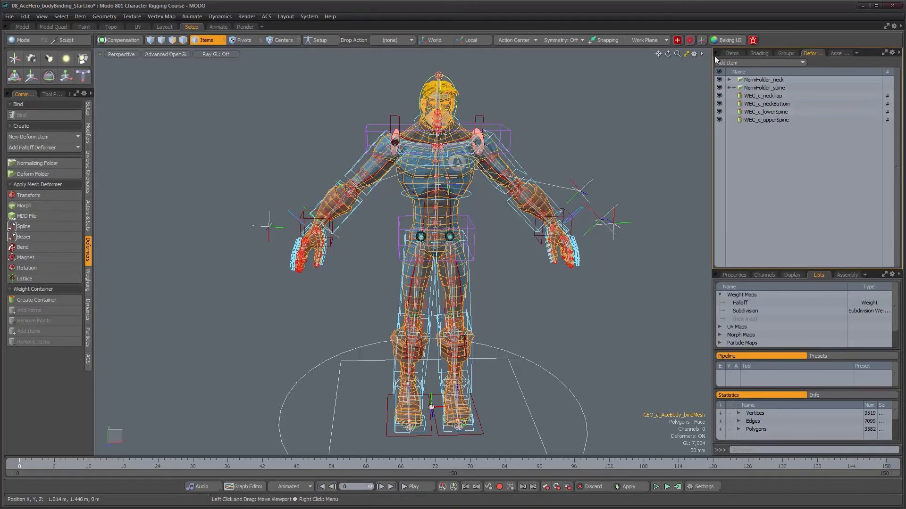
pyautogui.click(732, 53)
pyautogui.keyDown('alt'); pyautogui.moveTo(447, 201); pyautogui.dragTo(431, 201); pyautogui.keyUp('alt')
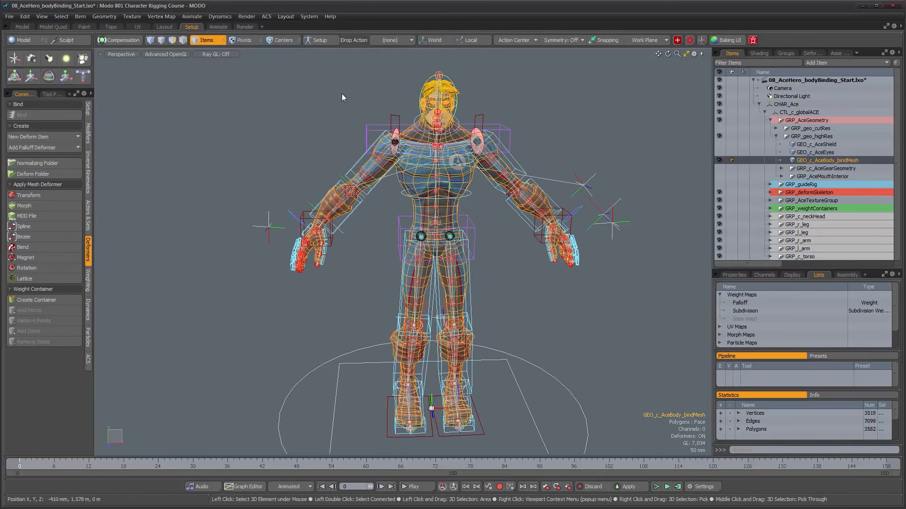
# - Turn on Setup mode, expand GRP_deformSkeleton and add its root joint DEF_c_hip to the body mesh selection
pyautogui.click(317, 40)
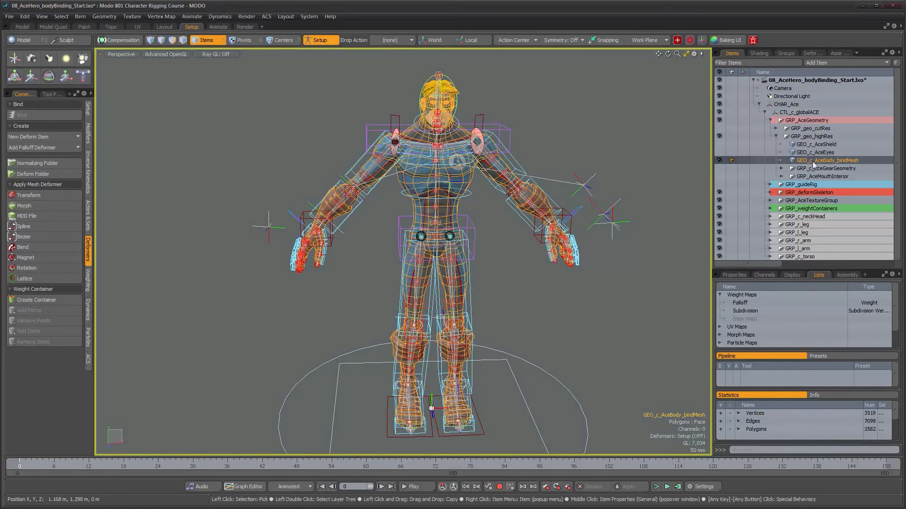
pyautogui.keyDown('shift'); pyautogui.click(771, 192); pyautogui.keyUp('shift')
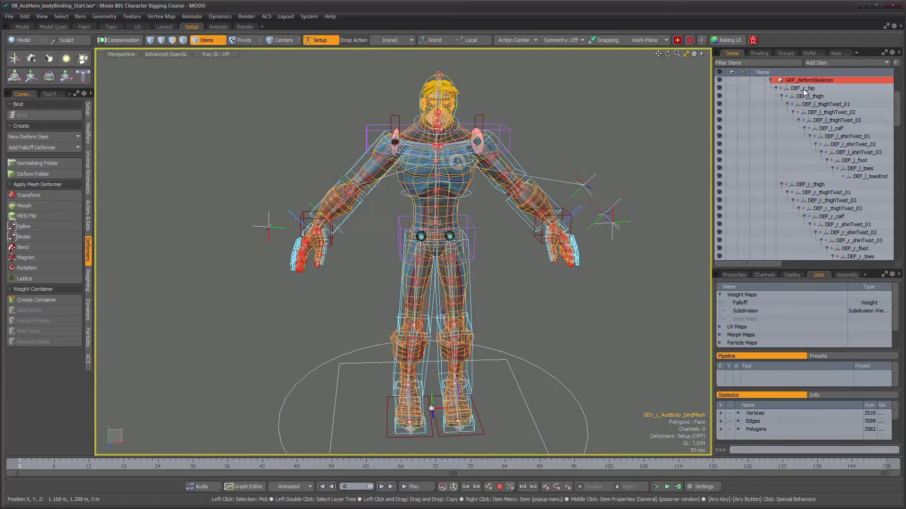
pyautogui.scroll(3, 897, 117)
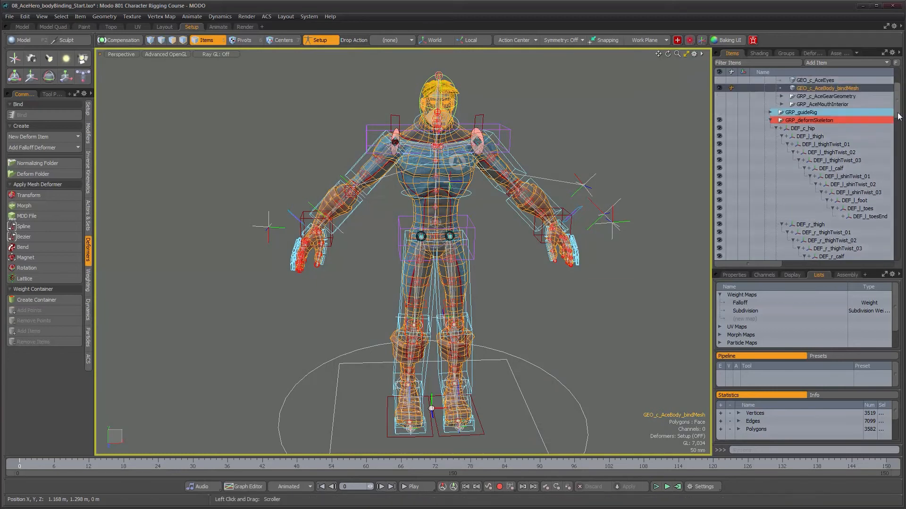
pyautogui.keyDown('ctrl'); pyautogui.click(796, 129); pyautogui.keyUp('ctrl')
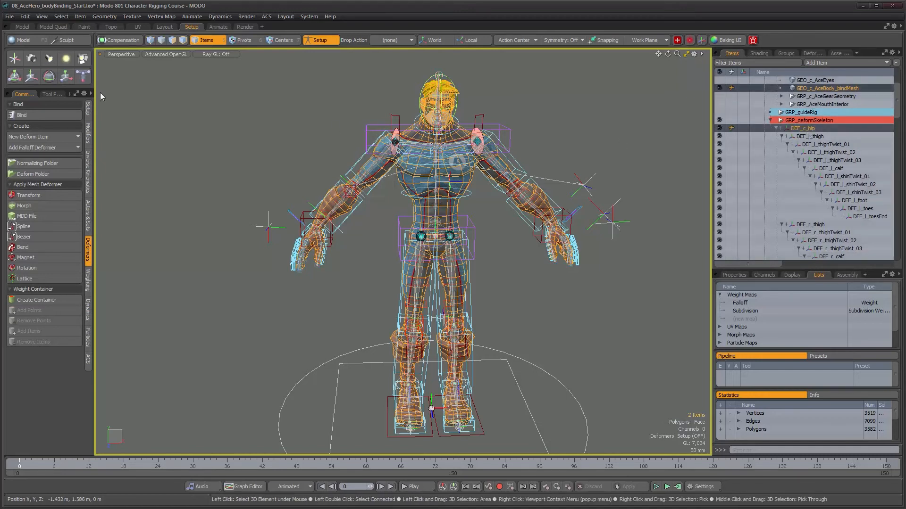
# - Start the Bind command for the body mesh and skeleton, with the bind type set to Heat
pyautogui.click(21, 116)
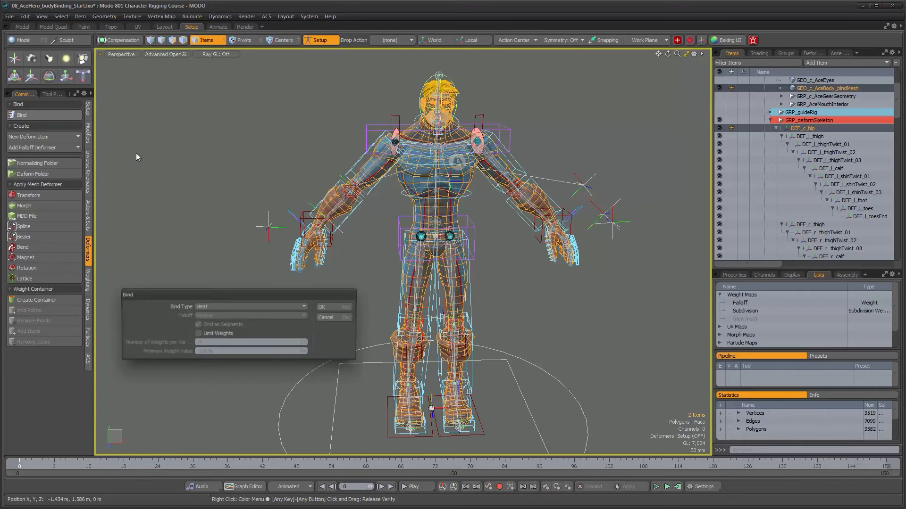
pyautogui.moveTo(309, 289); pyautogui.dragTo(298, 177)
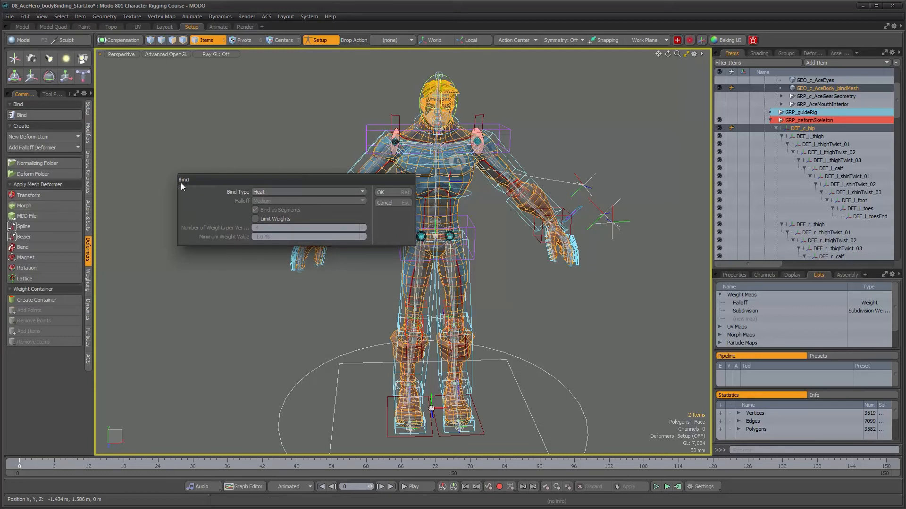
pyautogui.click(351, 191)
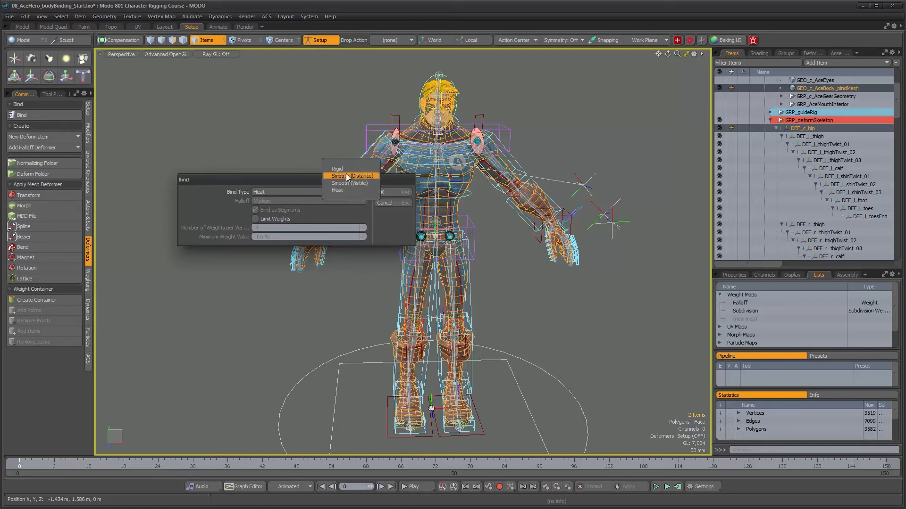
pyautogui.click(346, 191)
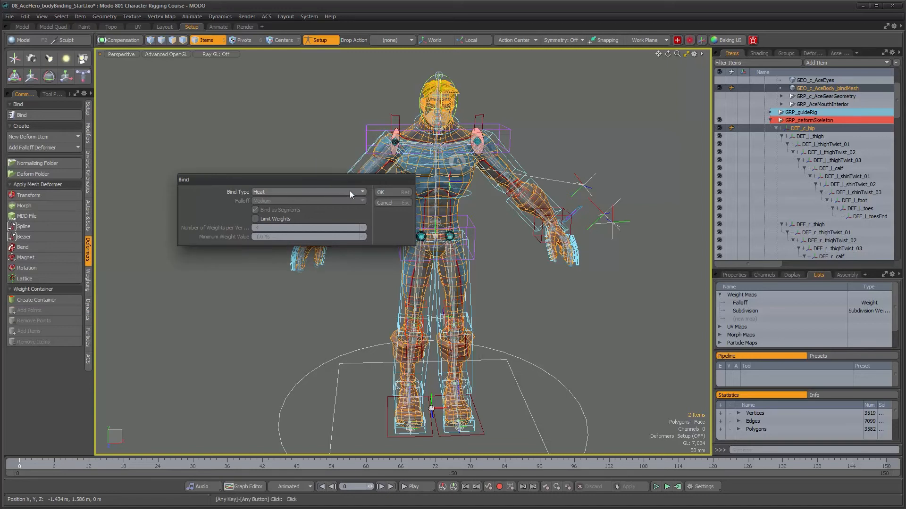
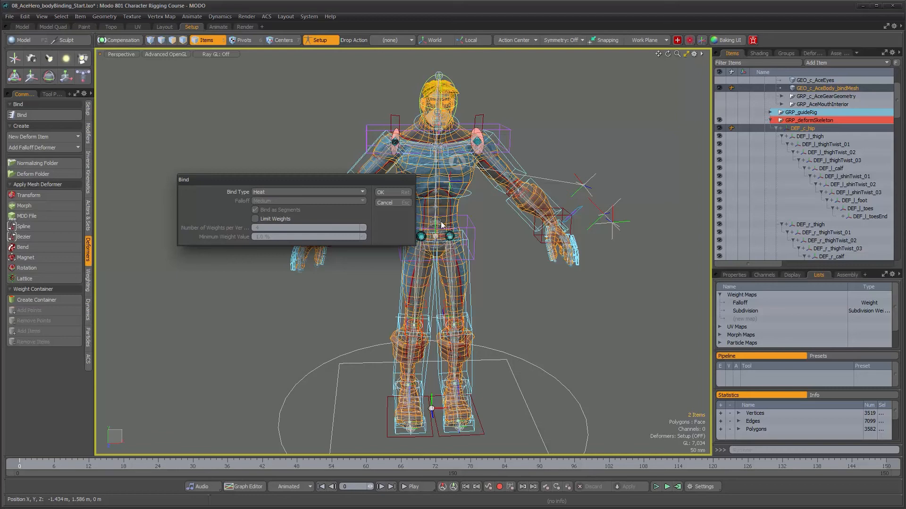
# - Bind the body mesh to the deform skeleton using the Heat bind type
pyautogui.moveTo(318, 178); pyautogui.dragTo(245, 68)
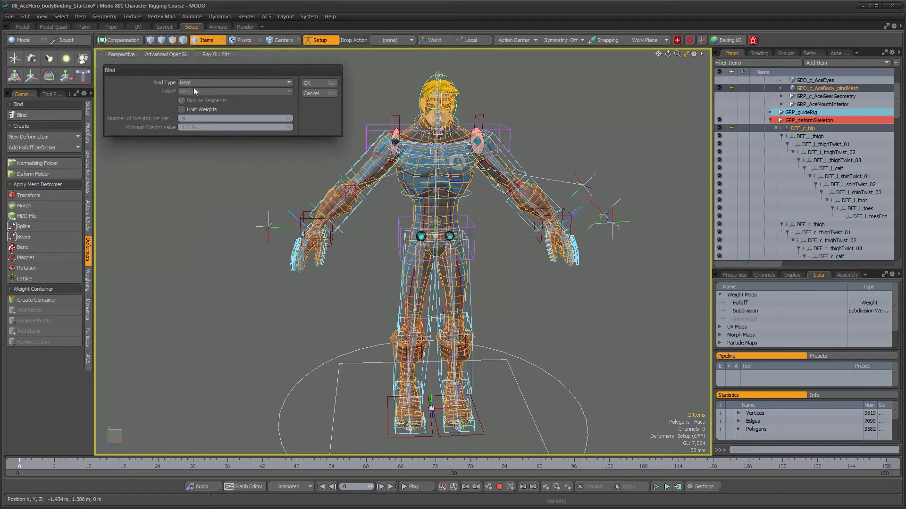
pyautogui.click(318, 84)
pyautogui.keyDown('alt'); pyautogui.moveTo(493, 310); pyautogui.dragTo(350, 198); pyautogui.keyUp('alt')
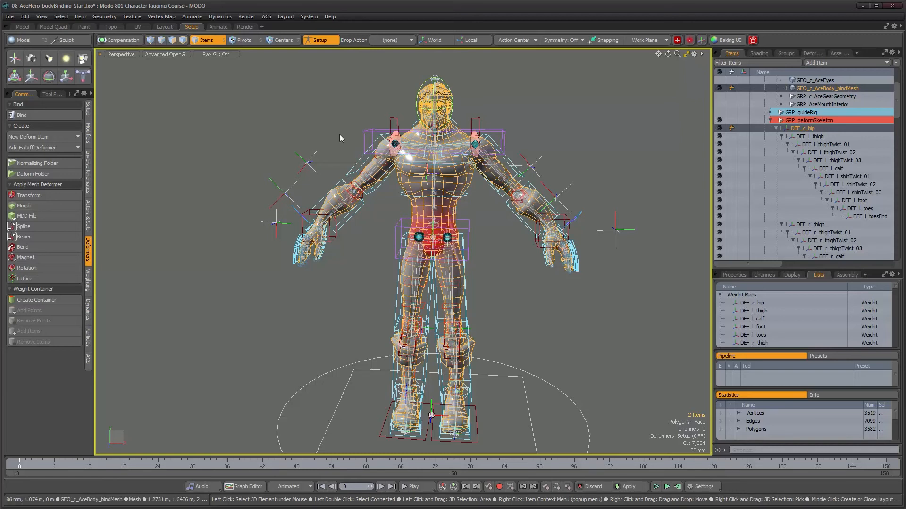
pyautogui.click(104, 17)
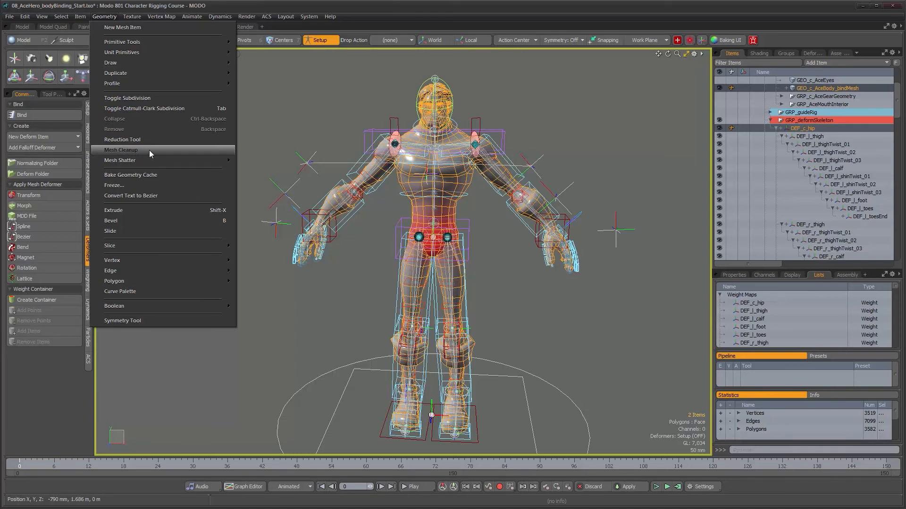
pyautogui.click(378, 14)
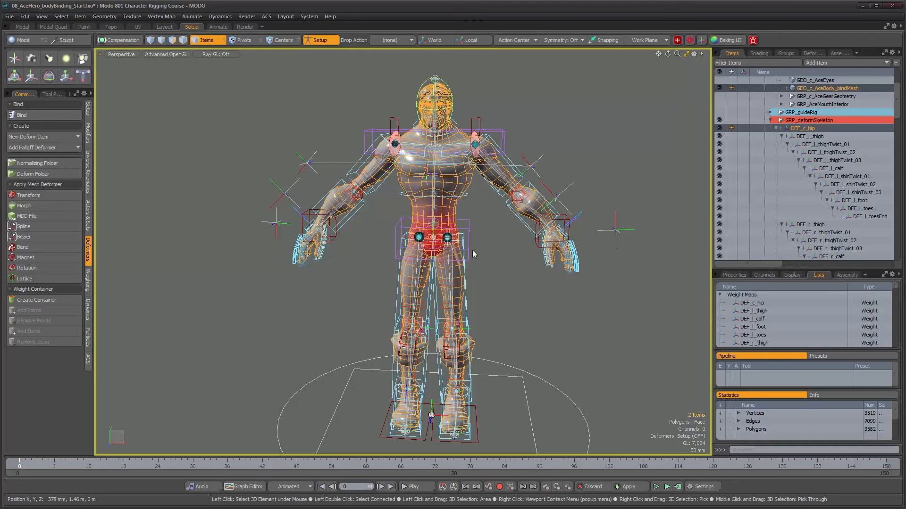
pyautogui.keyDown('alt'); pyautogui.moveTo(472, 250); pyautogui.dragTo(469, 247); pyautogui.keyUp('alt')
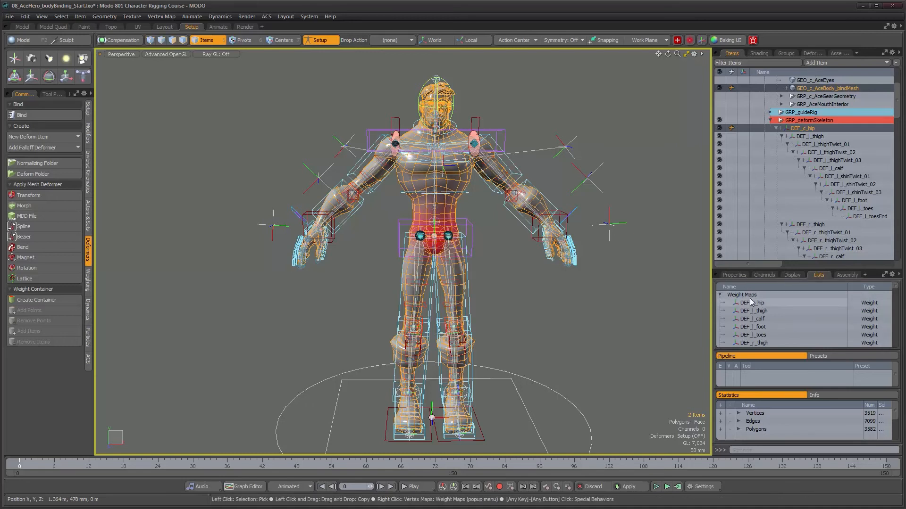
pyautogui.moveTo(896, 287)
pyautogui.mouseDown()
pyautogui.moveTo(901, 344)
pyautogui.moveTo(900, 273)
pyautogui.mouseUp()
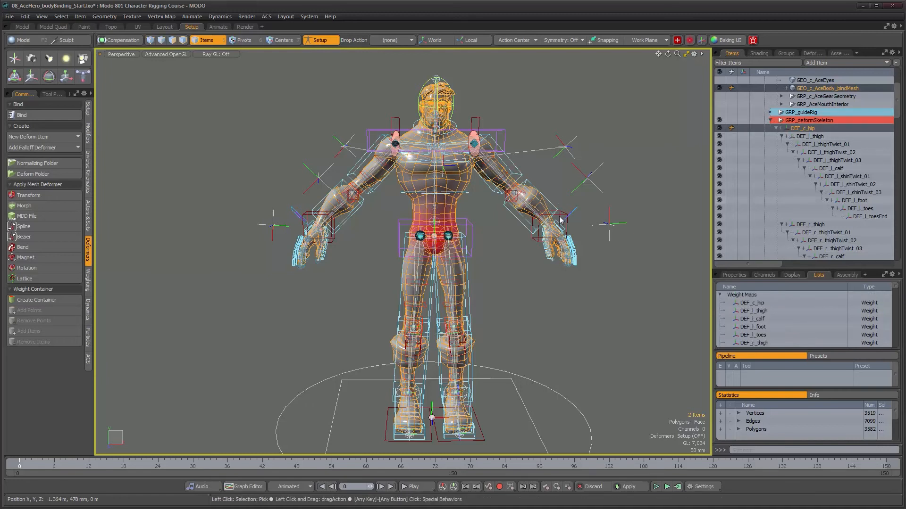
pyautogui.moveTo(895, 286)
pyautogui.mouseDown()
pyautogui.moveTo(895, 305)
pyautogui.moveTo(895, 286)
pyautogui.mouseUp()
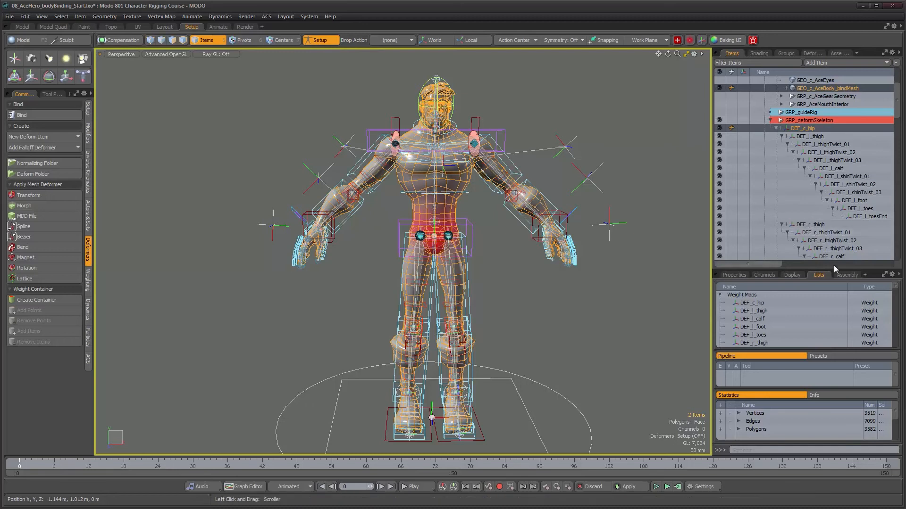
# - Select the new Normalizing Folder among the deformers and examine the body mesh's colour-coded weights on the legs and torso
pyautogui.click(809, 53)
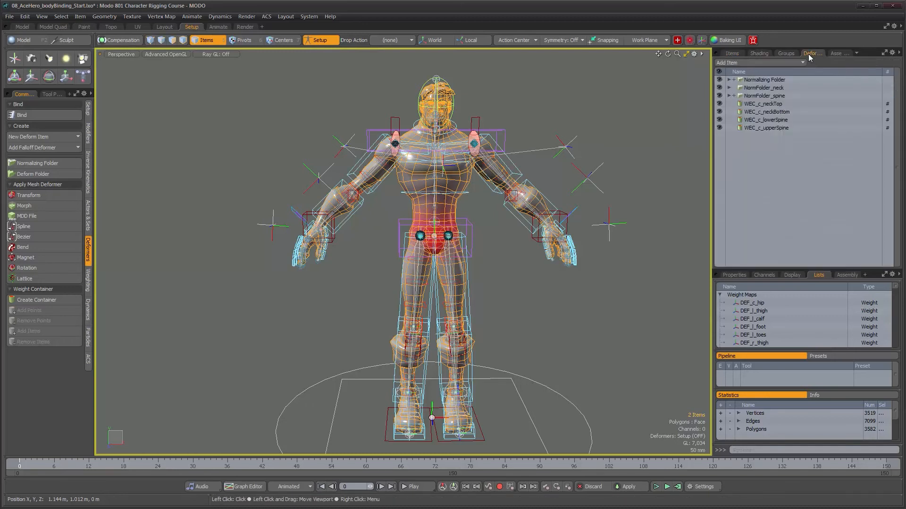
pyautogui.click(763, 82)
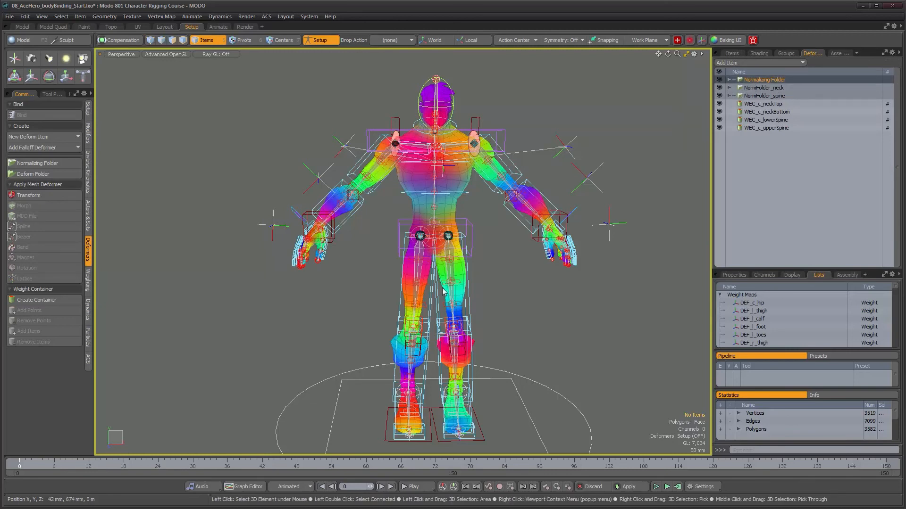
pyautogui.keyDown('alt'); pyautogui.moveTo(443, 292); pyautogui.dragTo(337, 281); pyautogui.keyUp('alt')
pyautogui.keyDown('alt'); pyautogui.keyDown('shift'); pyautogui.moveTo(423, 310); pyautogui.dragTo(415, 283); pyautogui.keyUp('shift'); pyautogui.keyUp('alt')
pyautogui.keyDown('alt'); pyautogui.moveTo(415, 283); pyautogui.dragTo(407, 292); pyautogui.keyUp('alt')
pyautogui.keyDown('alt'); pyautogui.moveTo(406, 251); pyautogui.dragTo(494, 248); pyautogui.keyUp('alt')
pyautogui.keyDown('alt'); pyautogui.keyDown('shift'); pyautogui.moveTo(495, 247); pyautogui.dragTo(445, 249); pyautogui.keyUp('shift'); pyautogui.keyUp('alt')
pyautogui.keyDown('ctrl'); pyautogui.keyDown('alt'); pyautogui.moveTo(445, 249); pyautogui.dragTo(491, 248); pyautogui.keyUp('alt'); pyautogui.keyUp('ctrl')
pyautogui.keyDown('alt'); pyautogui.moveTo(459, 200); pyautogui.dragTo(476, 205); pyautogui.keyUp('alt')
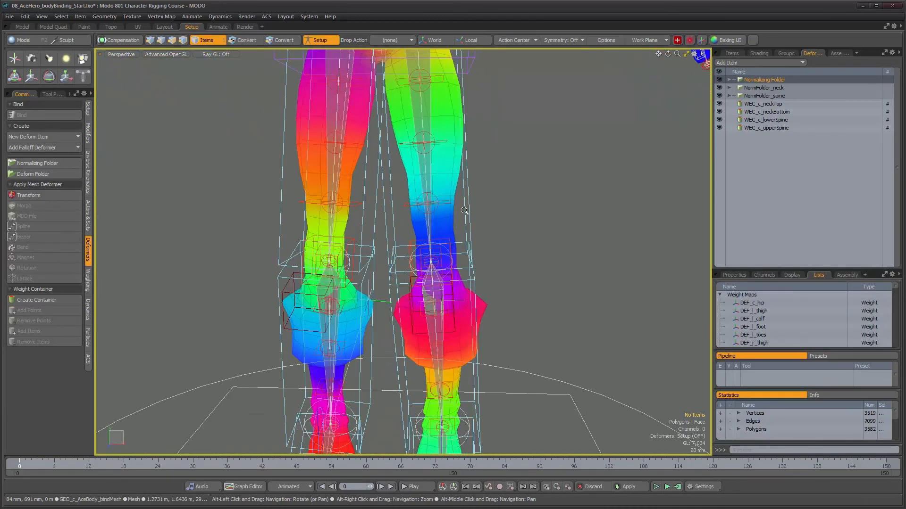
pyautogui.keyDown('alt'); pyautogui.moveTo(464, 211); pyautogui.dragTo(447, 210, button='right'); pyautogui.keyUp('alt')
pyautogui.keyDown('alt'); pyautogui.moveTo(447, 211); pyautogui.dragTo(442, 156, button='middle'); pyautogui.keyUp('alt')
pyautogui.keyDown('alt'); pyautogui.moveTo(442, 157); pyautogui.dragTo(466, 155, button='right'); pyautogui.keyUp('alt')
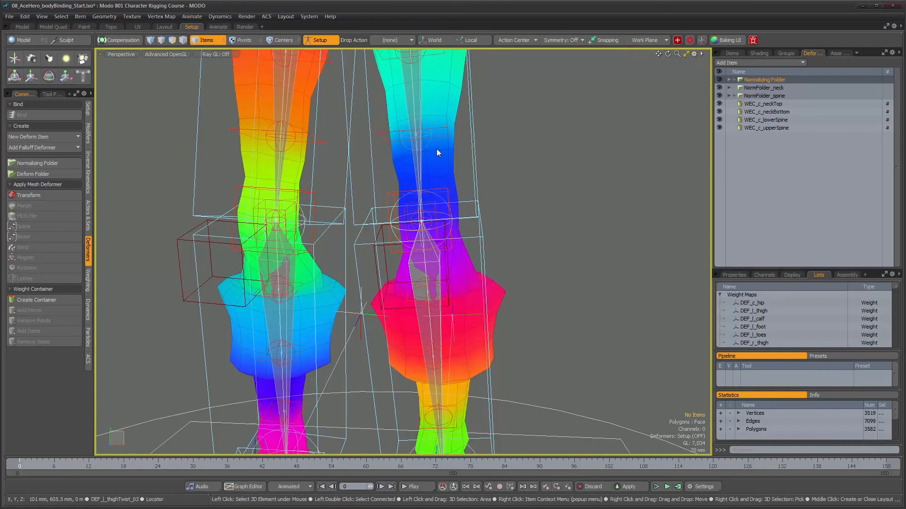
pyautogui.keyDown('alt'); pyautogui.moveTo(476, 242); pyautogui.dragTo(462, 254); pyautogui.keyUp('alt')
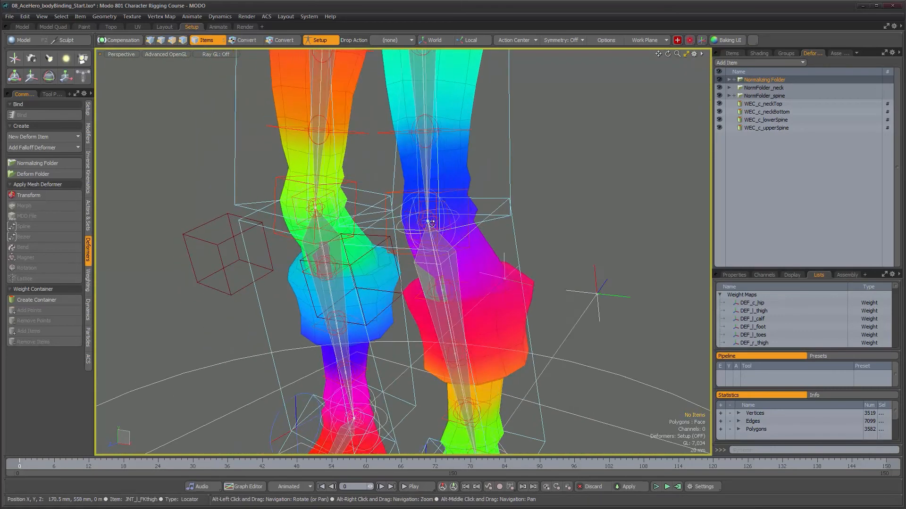
pyautogui.keyDown('alt'); pyautogui.moveTo(462, 254); pyautogui.dragTo(448, 254, button='right'); pyautogui.keyUp('alt')
pyautogui.moveTo(447, 253)
pyautogui.keyDown('alt'); pyautogui.mouseDown(button='middle')
pyautogui.moveTo(436, 142)
pyautogui.moveTo(448, 240)
pyautogui.mouseUp(button='middle'); pyautogui.keyUp('alt')
pyautogui.keyDown('alt'); pyautogui.moveTo(448, 240); pyautogui.dragTo(448, 189); pyautogui.keyUp('alt')
pyautogui.keyDown('alt'); pyautogui.moveTo(448, 189); pyautogui.dragTo(450, 248, button='middle'); pyautogui.keyUp('alt')
pyautogui.moveTo(450, 248)
pyautogui.keyDown('alt'); pyautogui.mouseDown()
pyautogui.moveTo(472, 243)
pyautogui.moveTo(453, 246)
pyautogui.mouseUp(); pyautogui.keyUp('alt')
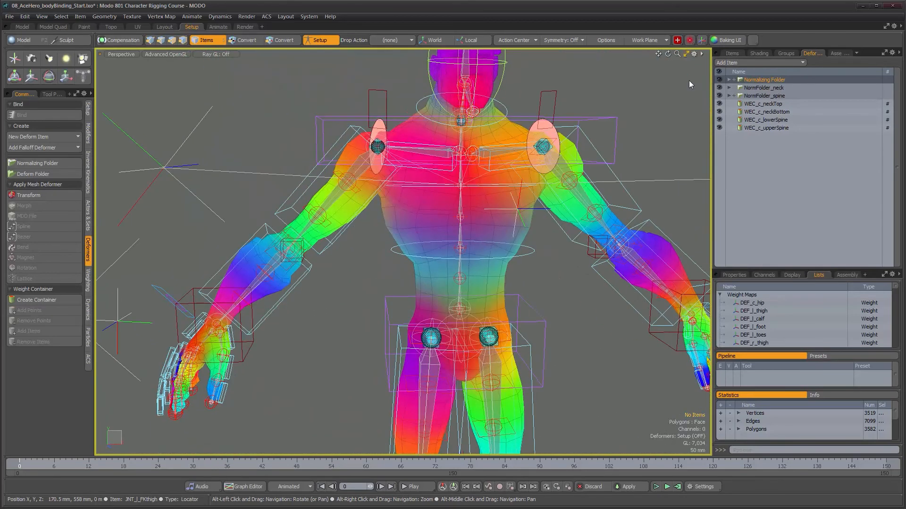
# - Expand the Normalizing Folder and examine the weights of DEF_c_hip and DEF_l_thigh on the mesh
pyautogui.click(729, 80)
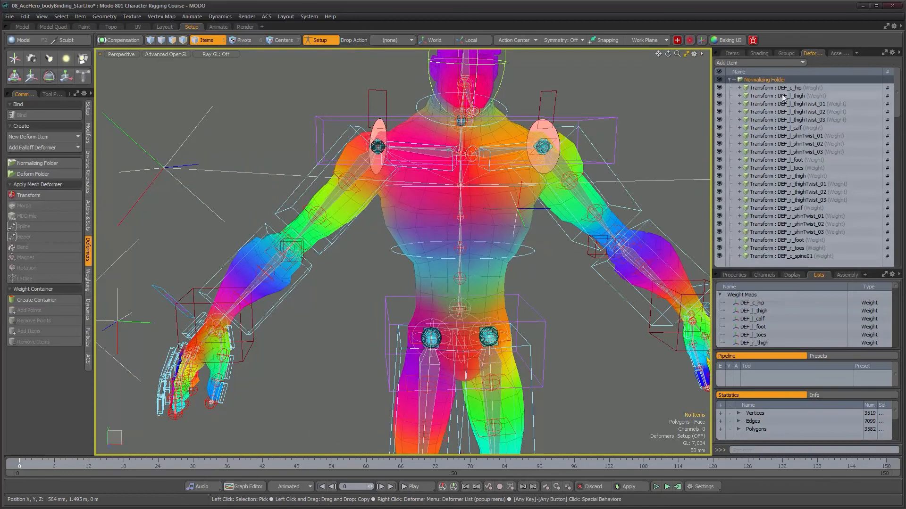
pyautogui.click(758, 88)
pyautogui.moveTo(457, 222)
pyautogui.keyDown('alt'); pyautogui.mouseDown()
pyautogui.moveTo(474, 224)
pyautogui.moveTo(460, 225)
pyautogui.mouseUp(); pyautogui.keyUp('alt')
pyautogui.keyDown('alt'); pyautogui.moveTo(460, 226); pyautogui.dragTo(462, 152, button='middle'); pyautogui.keyUp('alt')
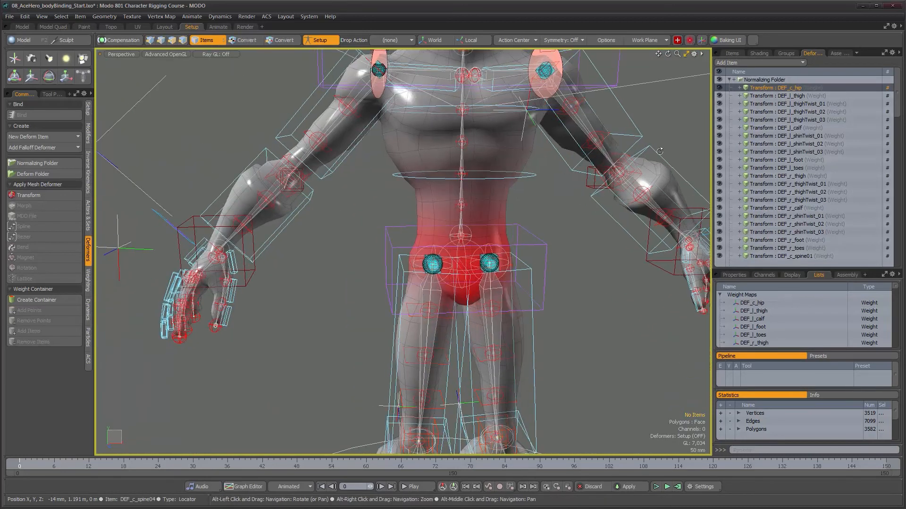
pyautogui.click(774, 96)
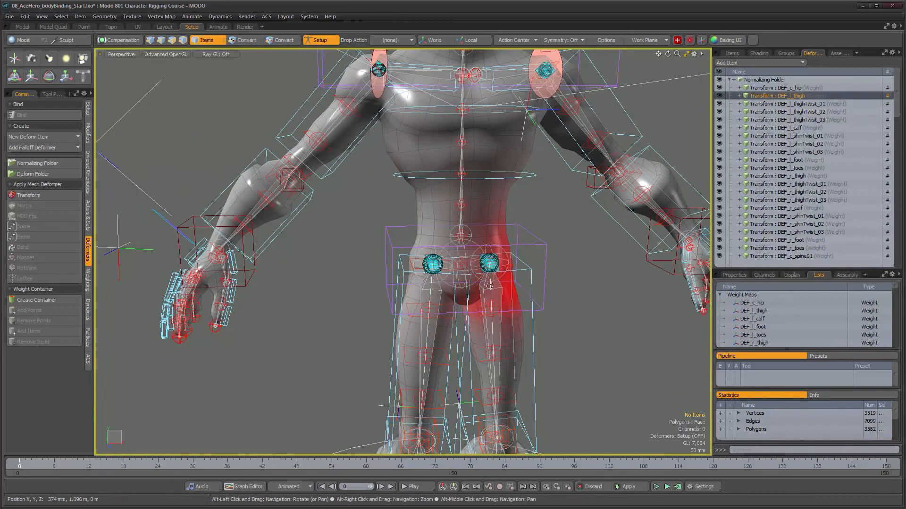
pyautogui.keyDown('alt'); pyautogui.moveTo(533, 288); pyautogui.dragTo(493, 301, button='right'); pyautogui.keyUp('alt')
pyautogui.keyDown('alt'); pyautogui.moveTo(519, 309); pyautogui.dragTo(460, 257, button='middle'); pyautogui.keyUp('alt')
pyautogui.keyDown('alt'); pyautogui.moveTo(471, 259); pyautogui.dragTo(430, 262); pyautogui.keyUp('alt')
pyautogui.keyDown('alt'); pyautogui.moveTo(437, 247); pyautogui.dragTo(459, 195, button='right'); pyautogui.keyUp('alt')
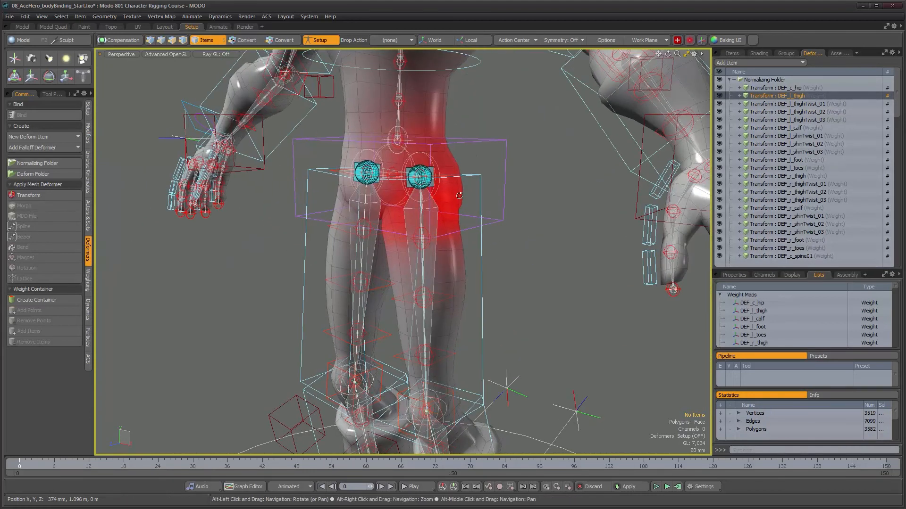
# - Examine the weights of DEF_l_thighTwist_01, DEF_l_thighTwist_02 and DEF_l_thighTwist_03 along the left thigh
pyautogui.click(802, 104)
pyautogui.click(799, 112)
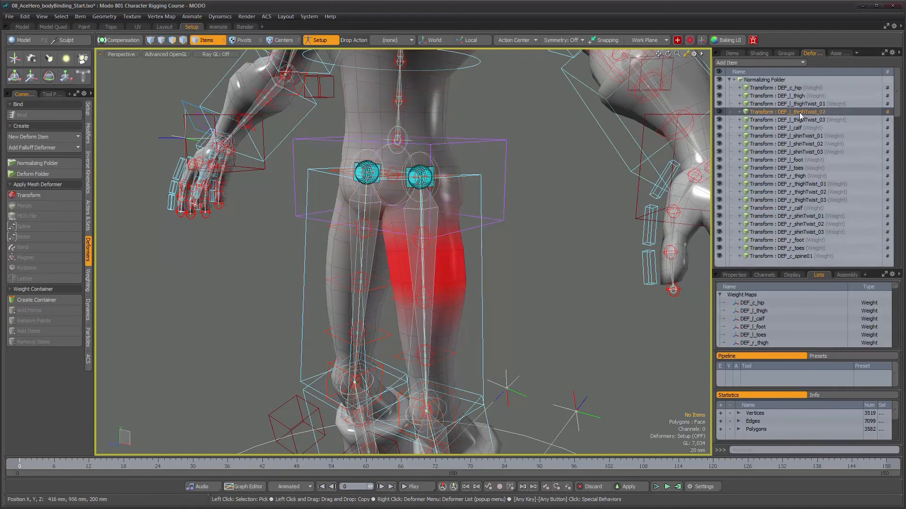
pyautogui.click(796, 120)
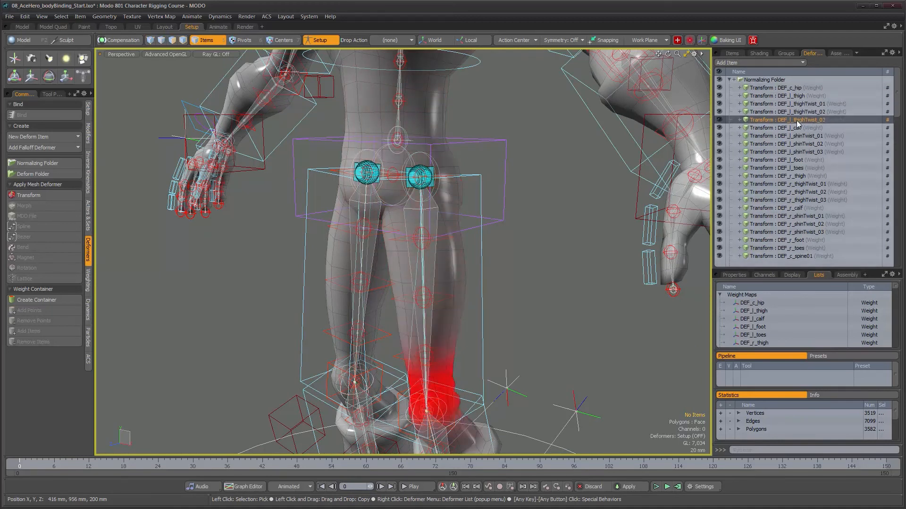
pyautogui.keyDown('alt'); pyautogui.moveTo(462, 198); pyautogui.dragTo(486, 250); pyautogui.keyUp('alt')
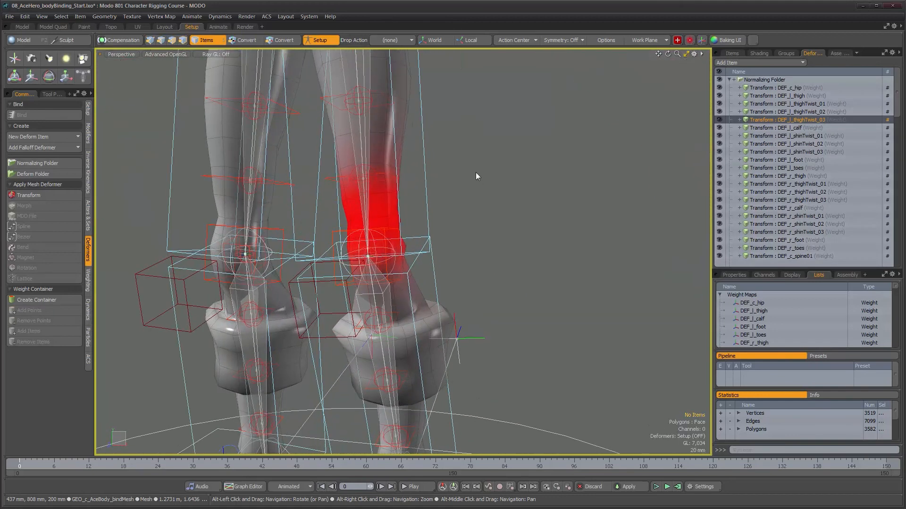
# - Examine the weights of DEF_l_calf, DEF_l_shinTwist_01 and DEF_l_shinTwist_02 around the left knee and shin
pyautogui.click(780, 129)
pyautogui.keyDown('alt'); pyautogui.moveTo(489, 239); pyautogui.dragTo(521, 233); pyautogui.keyUp('alt')
pyautogui.click(785, 135)
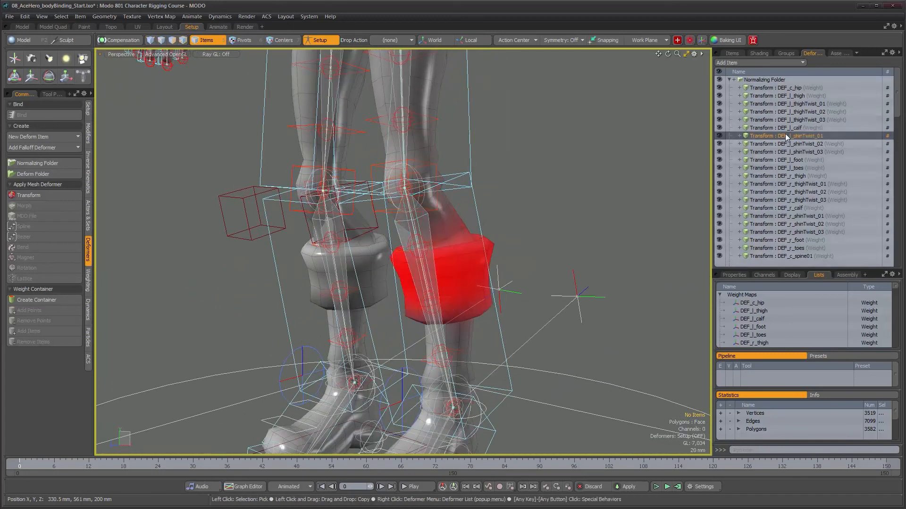
pyautogui.keyDown('alt'); pyautogui.moveTo(387, 283); pyautogui.dragTo(330, 291); pyautogui.keyUp('alt')
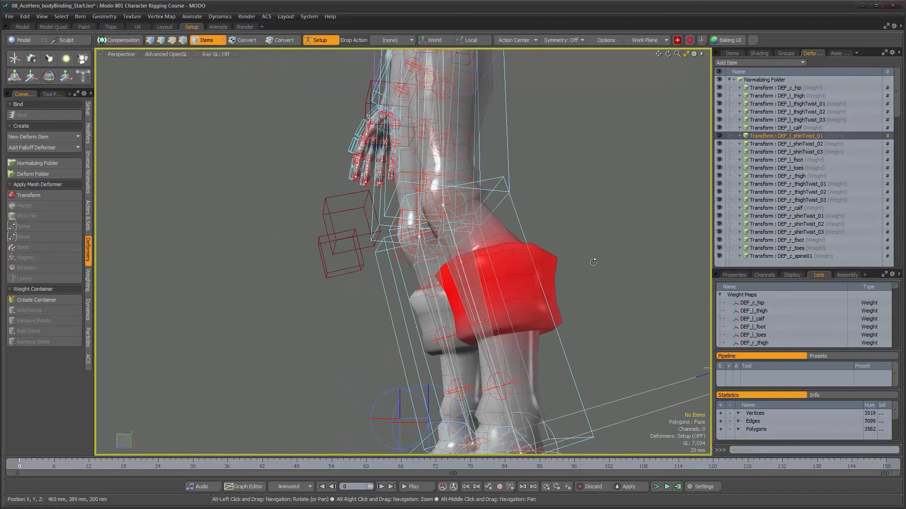
pyautogui.click(785, 144)
pyautogui.keyDown('alt'); pyautogui.moveTo(533, 274); pyautogui.dragTo(449, 279); pyautogui.keyUp('alt')
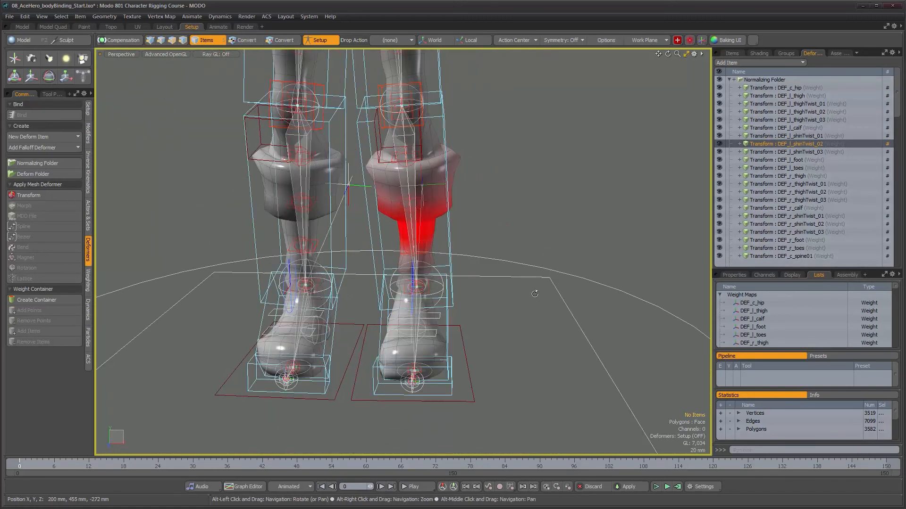
# - Examine the weights of DEF_l_shinTwist_03, DEF_l_foot and DEF_l_toes on the left lower leg and foot
pyautogui.click(816, 152)
pyautogui.click(783, 160)
pyautogui.click(783, 167)
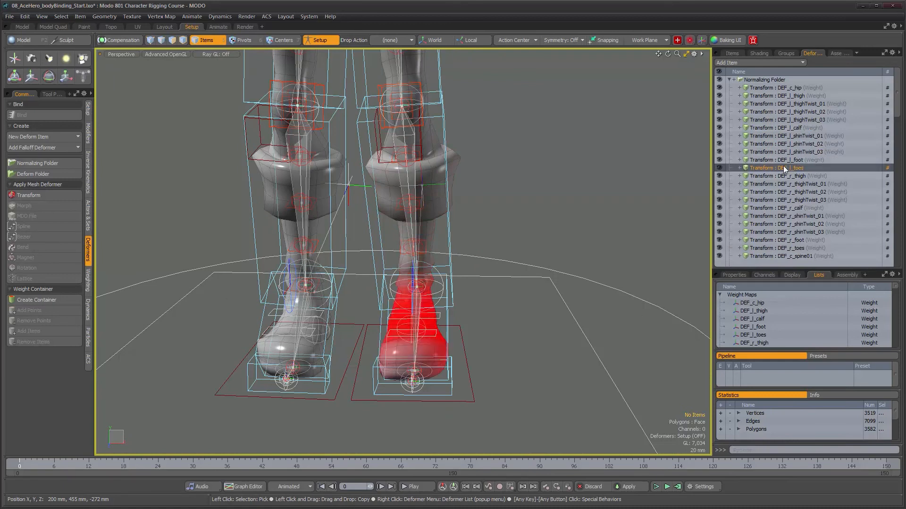
pyautogui.keyDown('alt'); pyautogui.moveTo(495, 283); pyautogui.dragTo(472, 279); pyautogui.keyUp('alt')
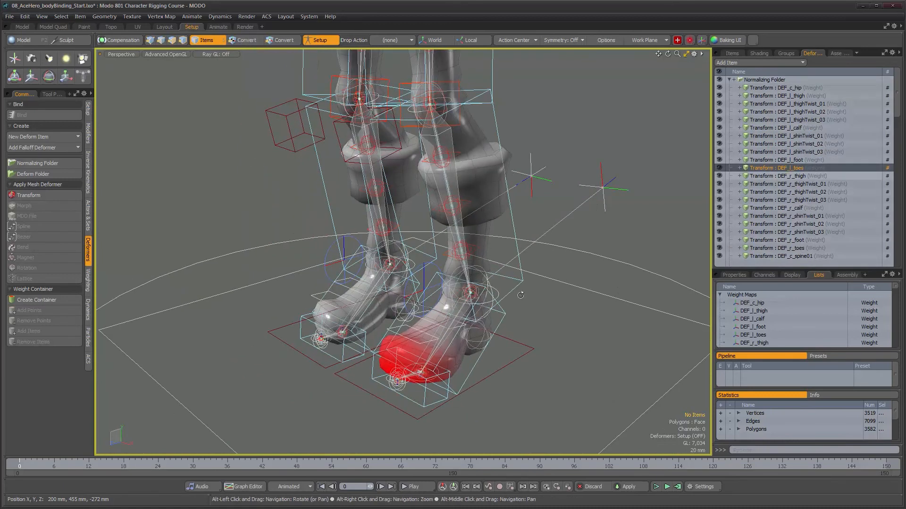
# - Examine the weights of DEF_r_thigh and DEF_r_thighTwist_01 on the right upper leg
pyautogui.click(797, 174)
pyautogui.keyDown('alt'); pyautogui.moveTo(538, 271); pyautogui.dragTo(513, 270, button='right'); pyautogui.keyUp('alt')
pyautogui.keyDown('alt'); pyautogui.moveTo(512, 270); pyautogui.dragTo(495, 425, button='middle'); pyautogui.keyUp('alt')
pyautogui.keyDown('alt'); pyautogui.moveTo(462, 279); pyautogui.dragTo(613, 260); pyautogui.keyUp('alt')
pyautogui.click(799, 185)
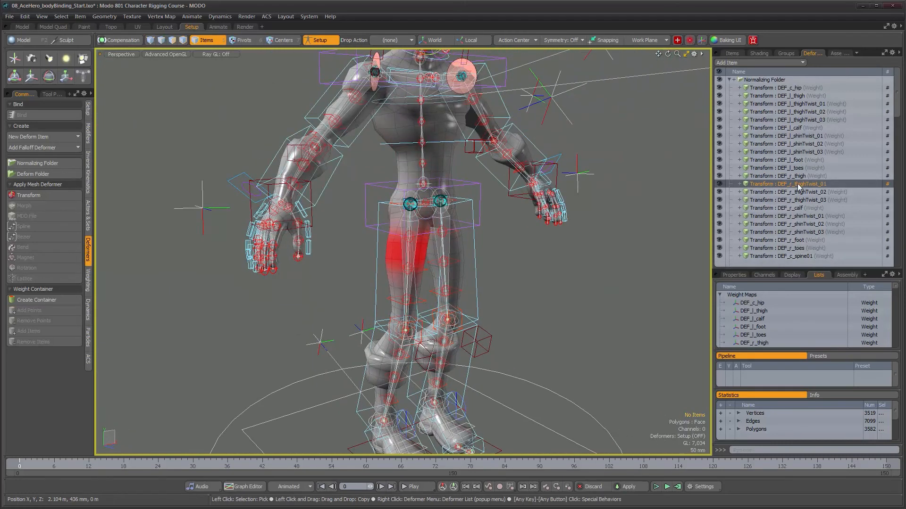
# - Go through the weights of the remaining right leg deformers and the spine deformers up to DEF_c_neck
pyautogui.press('Down')
pyautogui.press('Down')
pyautogui.press('Down')
pyautogui.press('Down')
pyautogui.press('Down')
pyautogui.press('Down')
pyautogui.press('Down')
pyautogui.press('Down')
pyautogui.press('Down')
pyautogui.press('Down')
pyautogui.press('Down')
pyautogui.press('Down')
pyautogui.press('Down')
pyautogui.press('Down')
pyautogui.press('Down')
pyautogui.keyDown('alt'); pyautogui.moveTo(561, 194); pyautogui.dragTo(477, 132, button='right'); pyautogui.keyUp('alt')
pyautogui.keyDown('alt'); pyautogui.moveTo(477, 132); pyautogui.dragTo(460, 210, button='middle'); pyautogui.keyUp('alt')
pyautogui.keyDown('alt'); pyautogui.moveTo(461, 210); pyautogui.dragTo(517, 218, button='right'); pyautogui.keyUp('alt')
pyautogui.moveTo(518, 219)
pyautogui.keyDown('alt'); pyautogui.mouseDown()
pyautogui.moveTo(415, 222)
pyautogui.moveTo(523, 219)
pyautogui.mouseUp(); pyautogui.keyUp('alt')
pyautogui.scroll(-3, 806, 245)
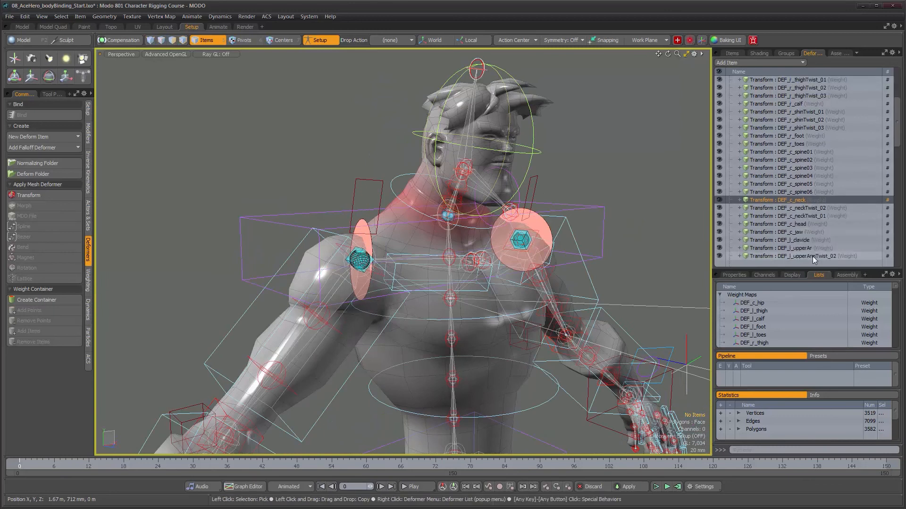
# - Examine the weights of DEF_c_neckTwist_02 and DEF_c_neckTwist_01 from the front and back of the neck
pyautogui.click(804, 184)
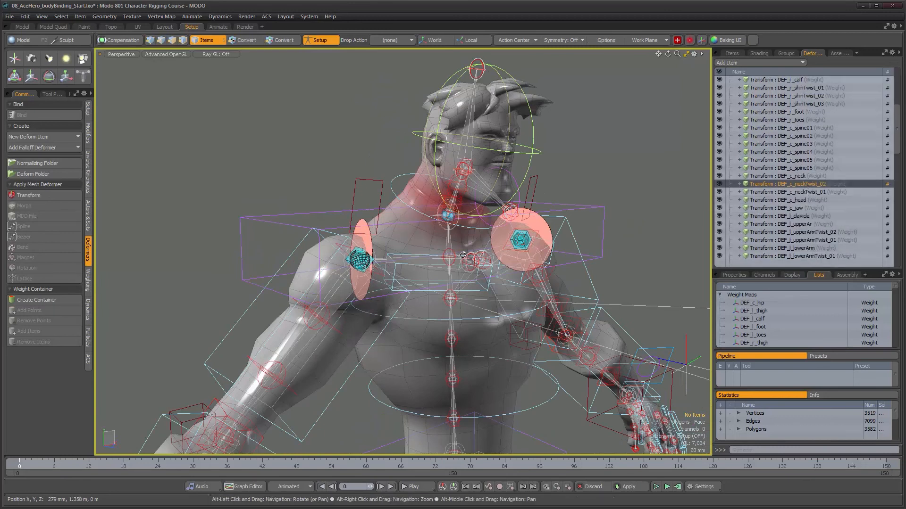
pyautogui.click(802, 192)
pyautogui.keyDown('alt'); pyautogui.moveTo(634, 234); pyautogui.dragTo(645, 259); pyautogui.keyUp('alt')
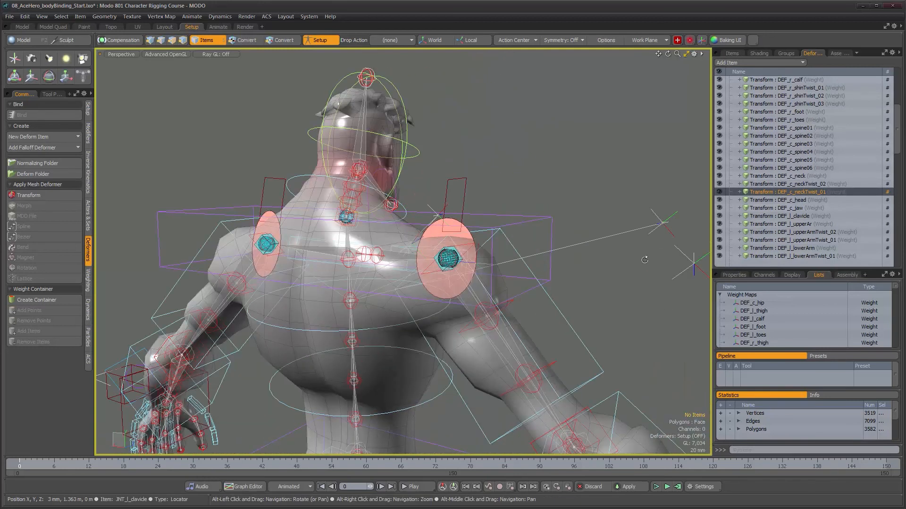
# - Examine the weights of DEF_c_head close up from the side of the head
pyautogui.click(779, 200)
pyautogui.moveTo(580, 192)
pyautogui.keyDown('alt'); pyautogui.mouseDown()
pyautogui.moveTo(319, 188)
pyautogui.moveTo(518, 216)
pyautogui.moveTo(575, 209)
pyautogui.mouseUp(); pyautogui.keyUp('alt')
pyautogui.scroll(4, 473, 189)
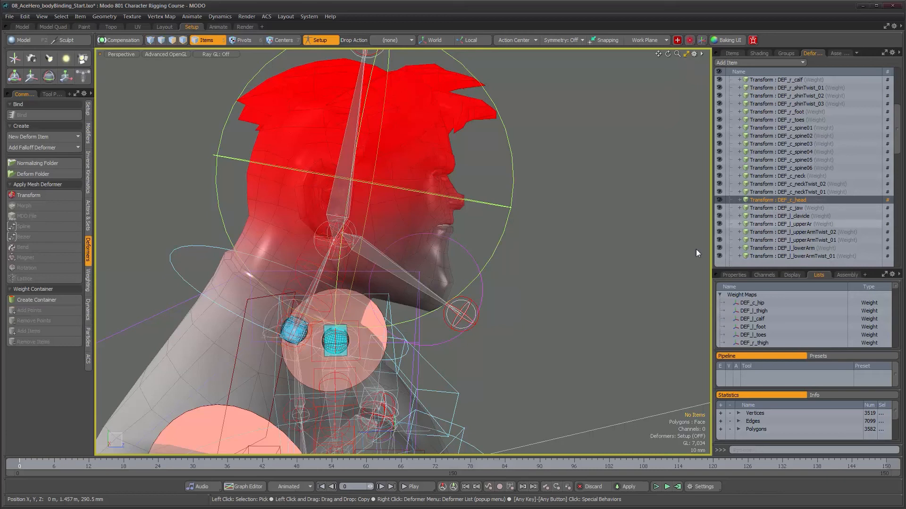
# - Examine the weights of DEF_c_jaw on the face, chin and surrounding area
pyautogui.click(790, 208)
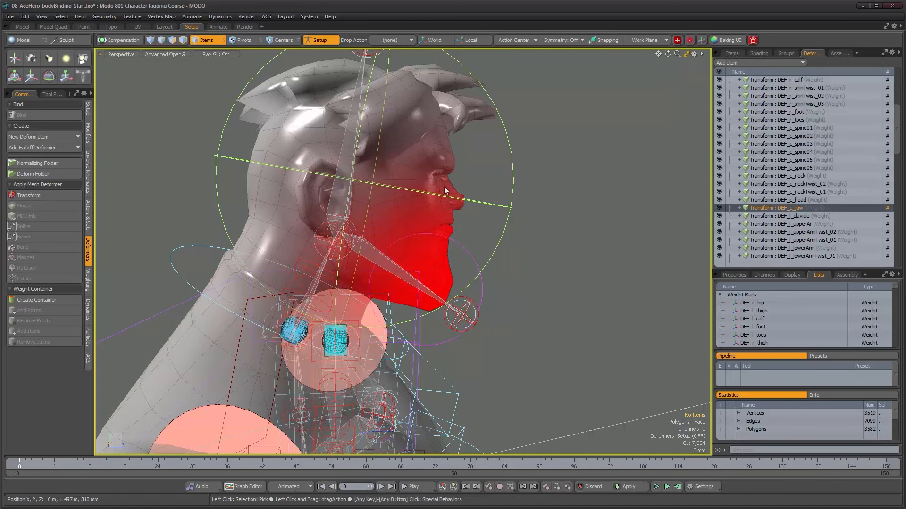
pyautogui.scroll(3, 415, 241)
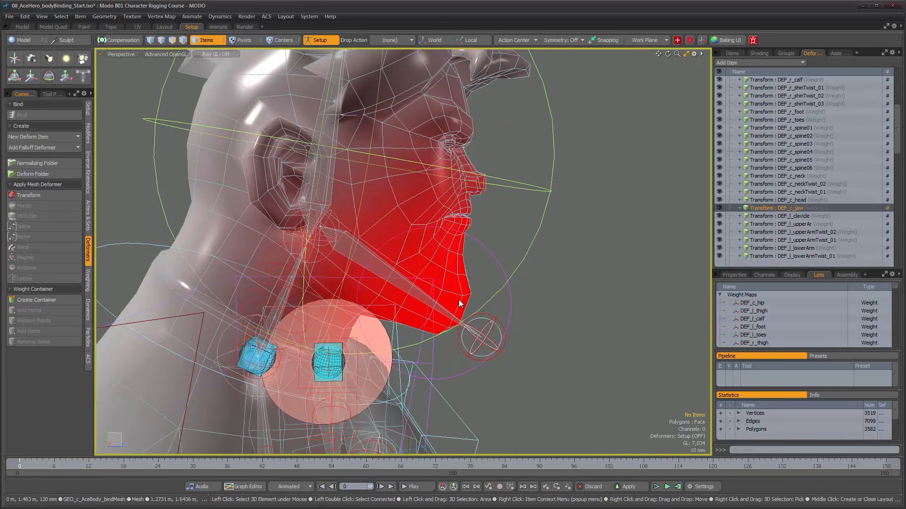
pyautogui.keyDown('alt'); pyautogui.moveTo(462, 297); pyautogui.dragTo(438, 292); pyautogui.keyUp('alt')
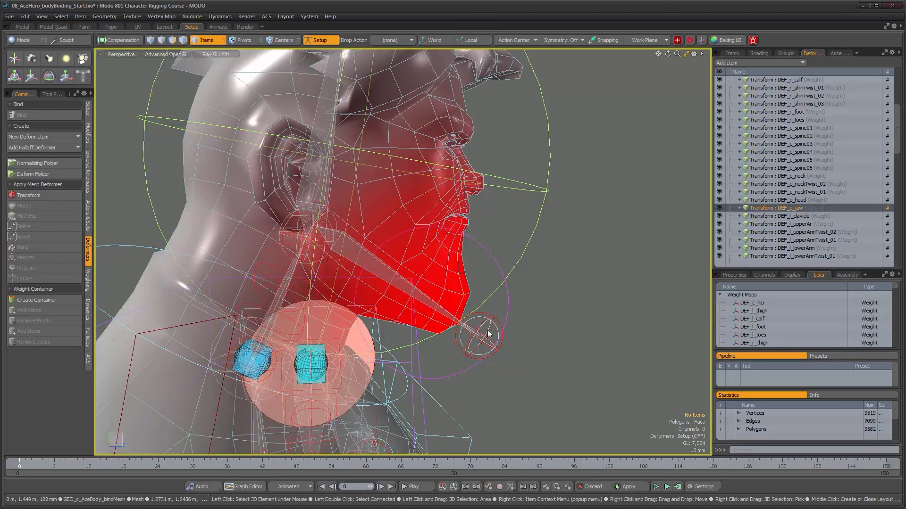
pyautogui.moveTo(384, 233)
pyautogui.keyDown('alt'); pyautogui.mouseDown()
pyautogui.moveTo(430, 232)
pyautogui.moveTo(462, 128)
pyautogui.mouseUp(); pyautogui.keyUp('alt')
# - Add DEF_c_head to the DEF_c_jaw selection and examine how their weights blend across the face
pyautogui.keyDown('shift'); pyautogui.click(799, 199); pyautogui.keyUp('shift')
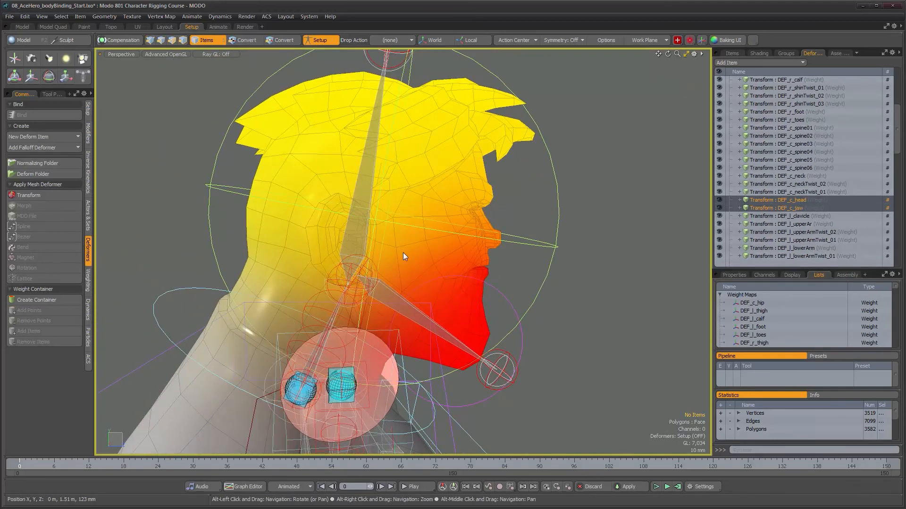
pyautogui.keyDown('alt'); pyautogui.moveTo(486, 231); pyautogui.dragTo(508, 272); pyautogui.keyUp('alt')
pyautogui.click(779, 201)
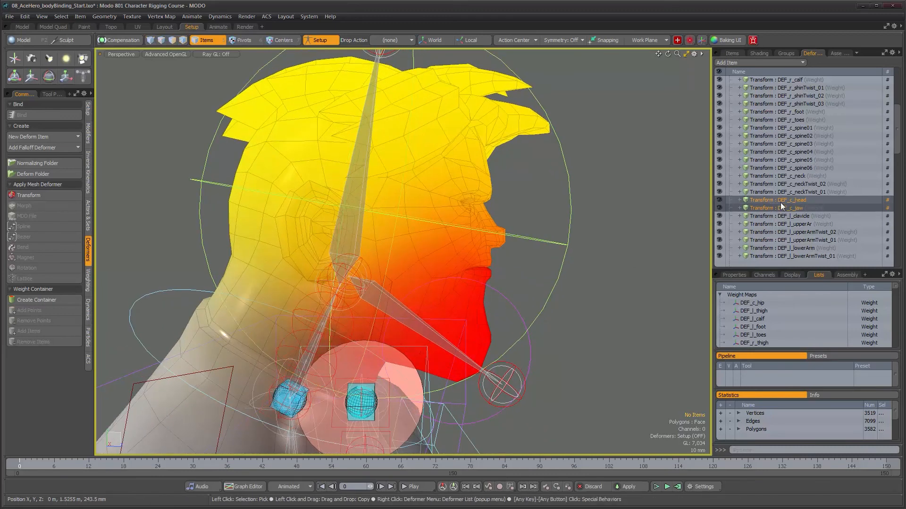
# - Isolate the weights of DEF_c_head and examine them from the side while checking the deformer order in the Normalizing Folder
pyautogui.keyDown('alt'); pyautogui.moveTo(448, 223); pyautogui.dragTo(434, 221); pyautogui.keyUp('alt')
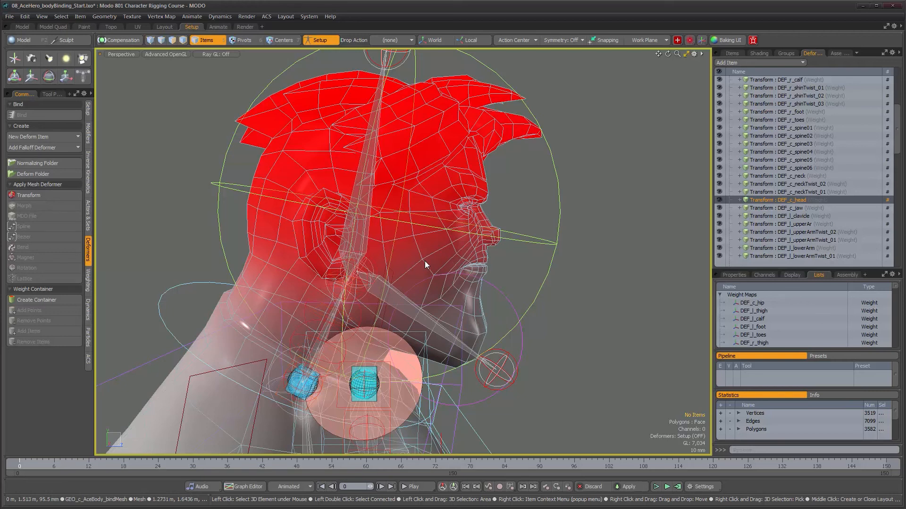
pyautogui.moveTo(898, 131); pyautogui.dragTo(899, 97)
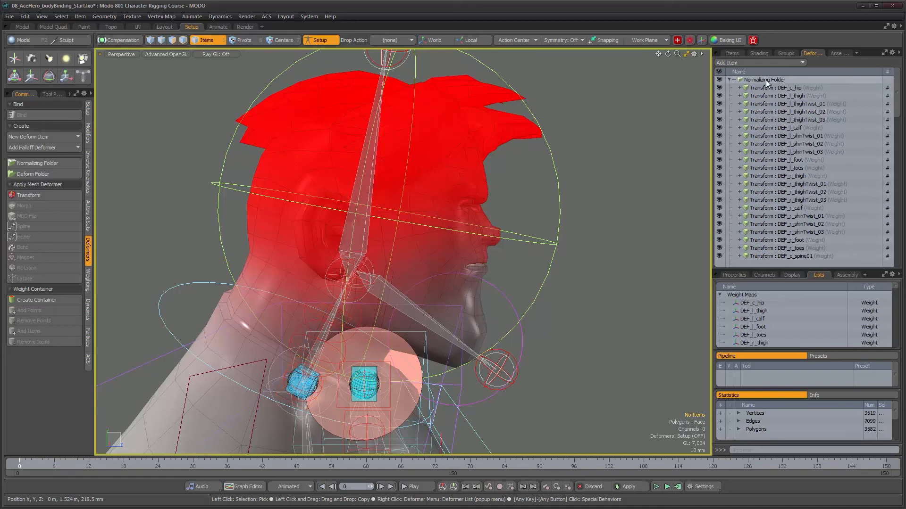
pyautogui.scroll(-5, 766, 243)
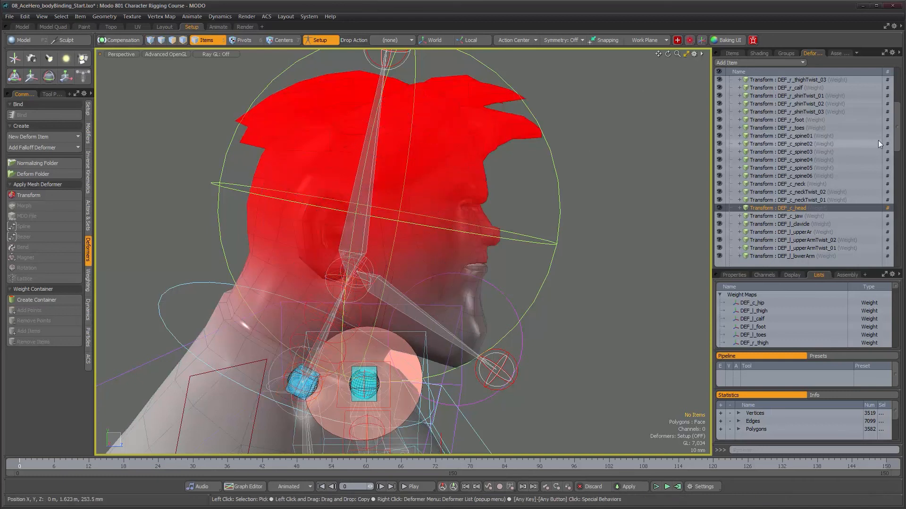
pyautogui.scroll(5, 801, 205)
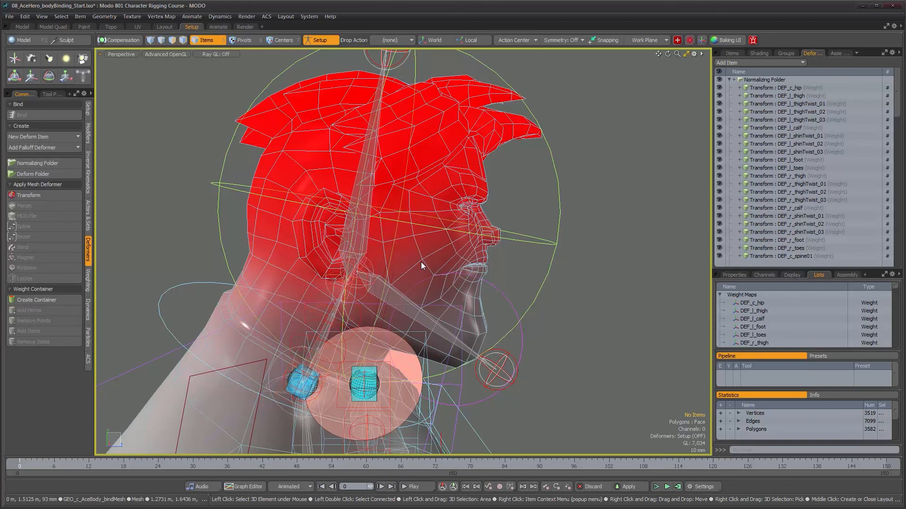
pyautogui.scroll(-5, 862, 222)
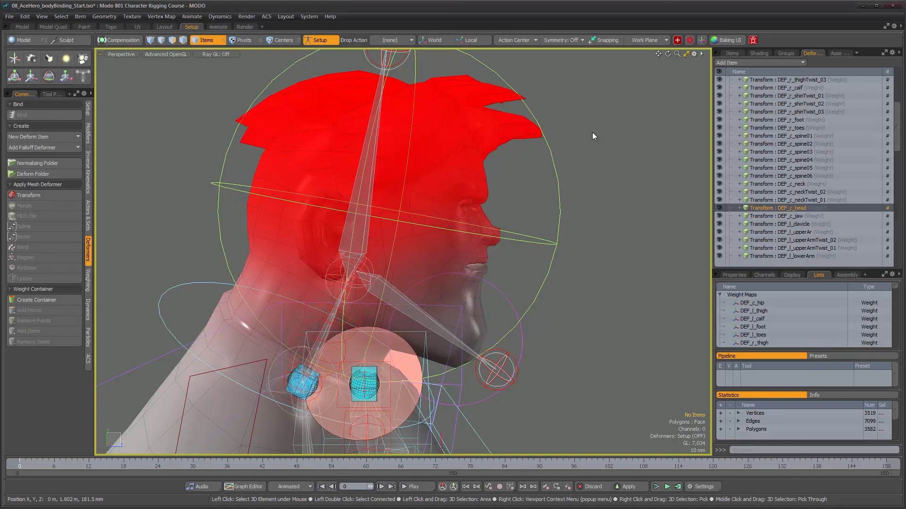
pyautogui.moveTo(453, 253)
pyautogui.keyDown('alt'); pyautogui.mouseDown()
pyautogui.moveTo(415, 253)
pyautogui.moveTo(461, 254)
pyautogui.mouseUp(); pyautogui.keyUp('alt')
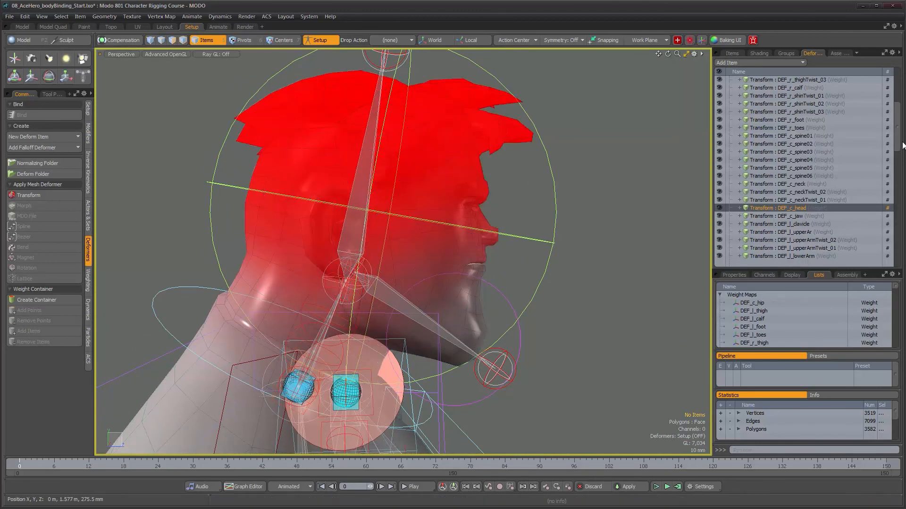
# - Review the deformers in the Normalizing Folder from DEF_c_hip through the fingers of the right hand, with the upper body in view
pyautogui.moveTo(897, 147); pyautogui.dragTo(894, 108)
pyautogui.keyDown('alt'); pyautogui.moveTo(400, 249); pyautogui.dragTo(378, 243); pyautogui.keyUp('alt')
pyautogui.scroll(-4, 439, 248)
pyautogui.keyDown('alt'); pyautogui.keyDown('shift'); pyautogui.moveTo(398, 293); pyautogui.dragTo(396, 222); pyautogui.keyUp('shift'); pyautogui.keyUp('alt')
pyautogui.keyDown('alt'); pyautogui.moveTo(396, 222); pyautogui.dragTo(443, 225); pyautogui.keyUp('alt')
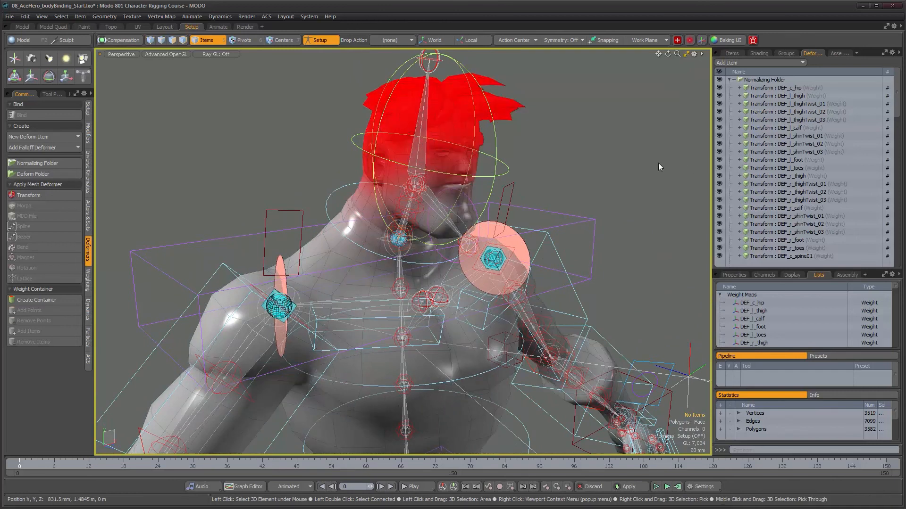
pyautogui.keyDown('alt'); pyautogui.moveTo(598, 178); pyautogui.dragTo(632, 181); pyautogui.keyUp('alt')
pyautogui.moveTo(897, 97)
pyautogui.mouseDown()
pyautogui.moveTo(895, 187)
pyautogui.moveTo(901, 86)
pyautogui.mouseUp()
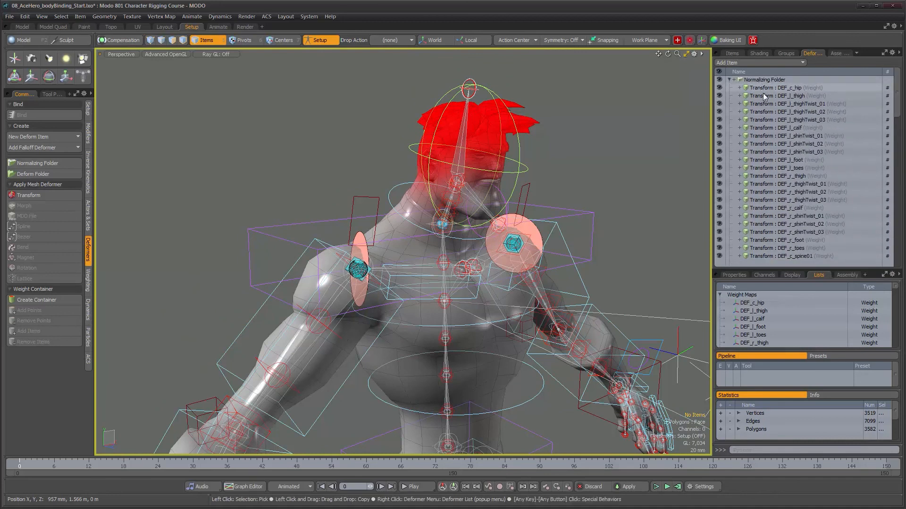
pyautogui.moveTo(899, 114); pyautogui.dragTo(899, 254)
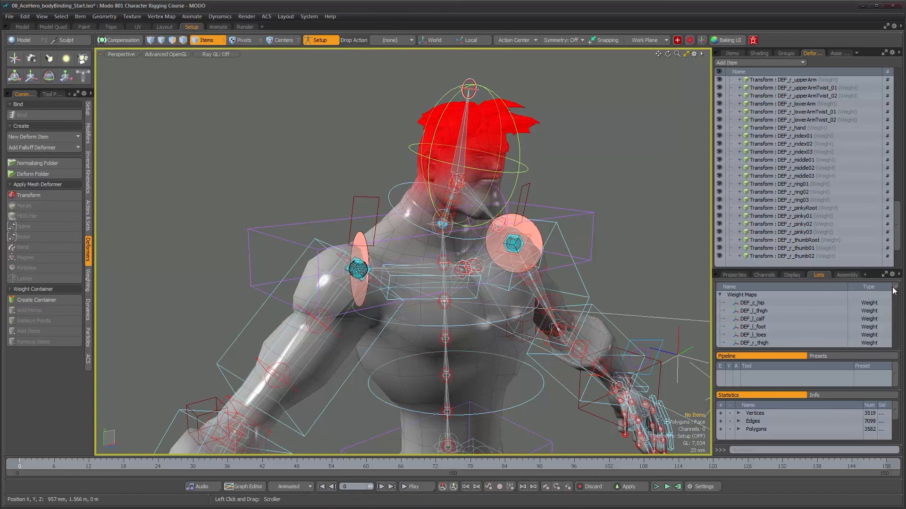
pyautogui.moveTo(894, 302)
pyautogui.mouseDown()
pyautogui.moveTo(894, 317)
pyautogui.moveTo(895, 286)
pyautogui.mouseUp()
# - Examine the torso, arms and hands from several angles alongside the arm and finger deformers
pyautogui.keyDown('alt'); pyautogui.moveTo(442, 225); pyautogui.dragTo(466, 213); pyautogui.keyUp('alt')
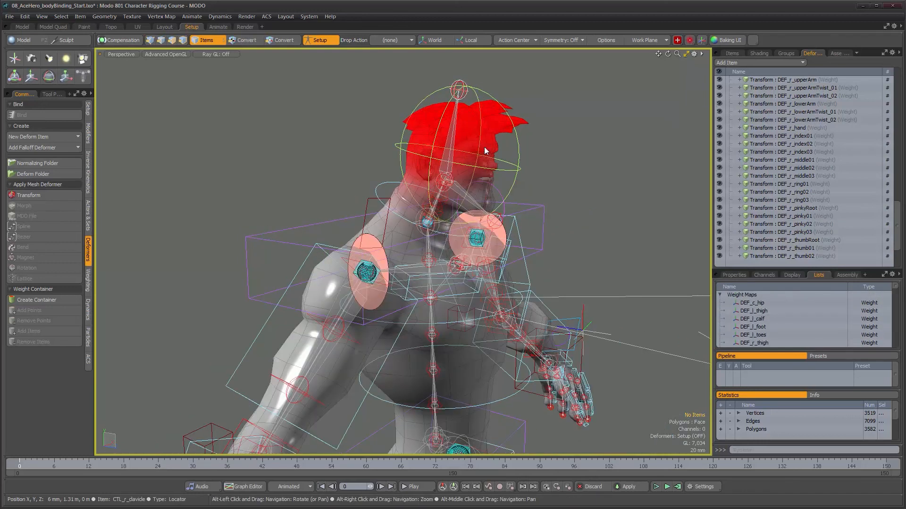
pyautogui.moveTo(542, 225)
pyautogui.keyDown('alt'); pyautogui.mouseDown()
pyautogui.moveTo(520, 250)
pyautogui.moveTo(537, 212)
pyautogui.mouseUp(); pyautogui.keyUp('alt')
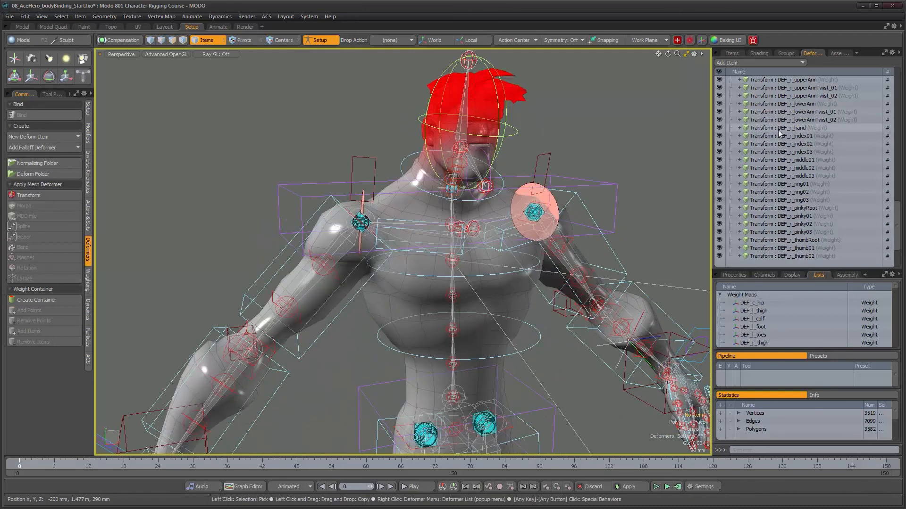
pyautogui.keyDown('alt'); pyautogui.moveTo(356, 277); pyautogui.dragTo(351, 278); pyautogui.keyUp('alt')
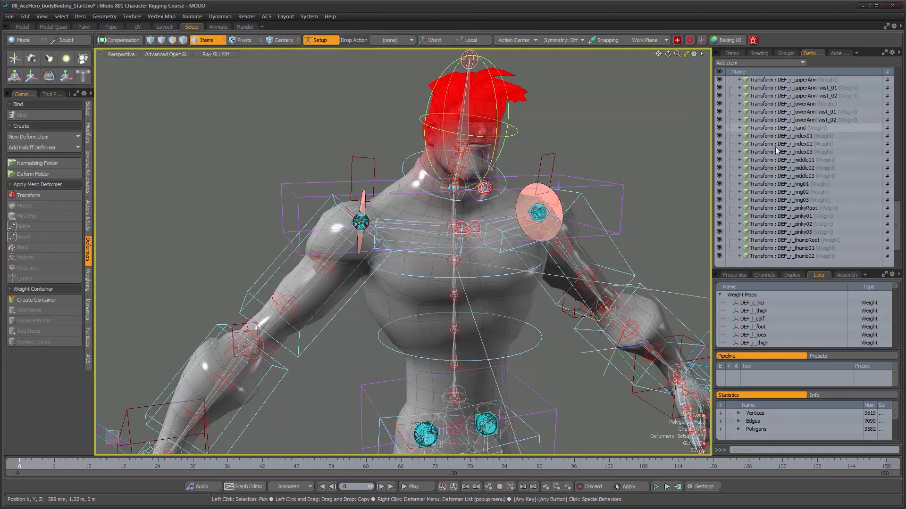
pyautogui.keyDown('alt'); pyautogui.moveTo(537, 208); pyautogui.dragTo(495, 211); pyautogui.keyUp('alt')
pyautogui.scroll(-2, 495, 211)
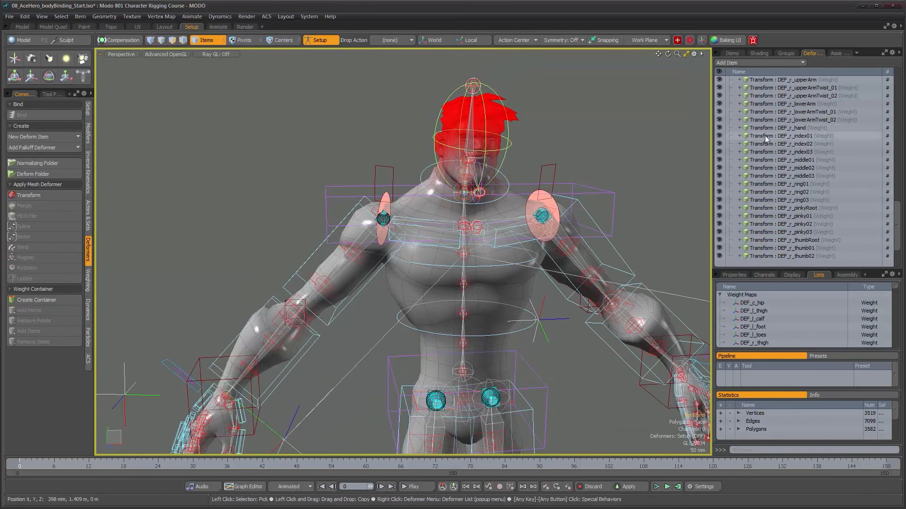
pyautogui.scroll(-2, 577, 250)
pyautogui.keyDown('alt'); pyautogui.keyDown('shift'); pyautogui.moveTo(583, 256); pyautogui.dragTo(521, 250); pyautogui.keyUp('shift'); pyautogui.keyUp('alt')
pyautogui.scroll(-1, 521, 250)
pyautogui.scroll(5, 809, 159)
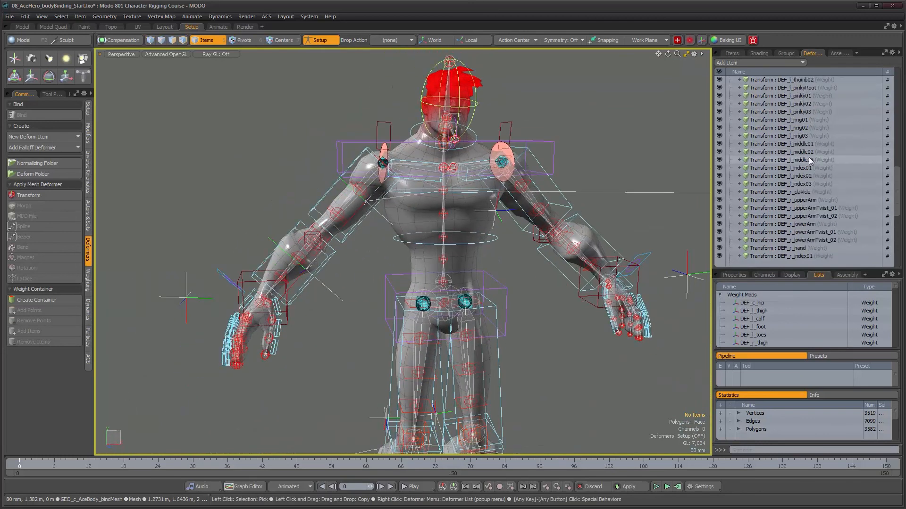
# - Clear the weight shading from the full character and turn off Setup mode
pyautogui.scroll(9, 808, 159)
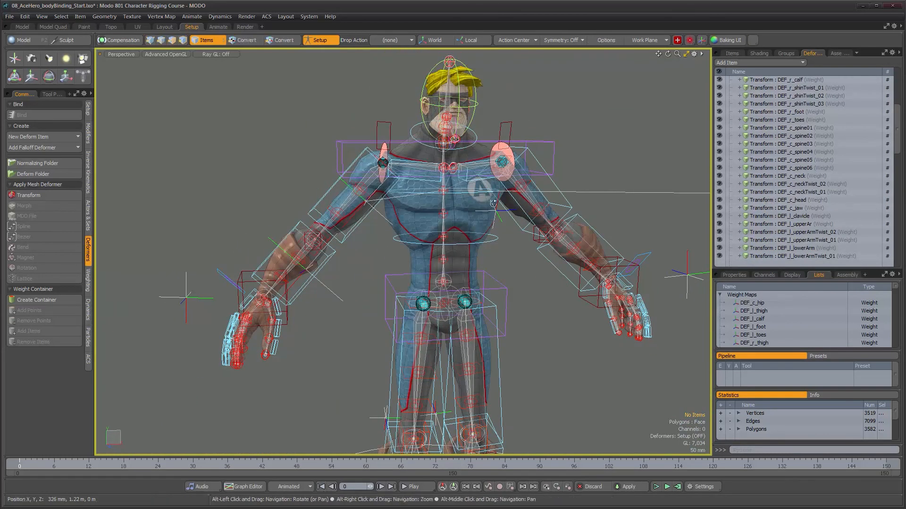
pyautogui.scroll(-4, 493, 203)
pyautogui.moveTo(489, 208)
pyautogui.keyDown('alt'); pyautogui.mouseDown()
pyautogui.moveTo(524, 217)
pyautogui.moveTo(482, 222)
pyautogui.moveTo(491, 227)
pyautogui.mouseUp(); pyautogui.keyUp('alt')
pyautogui.click(315, 41)
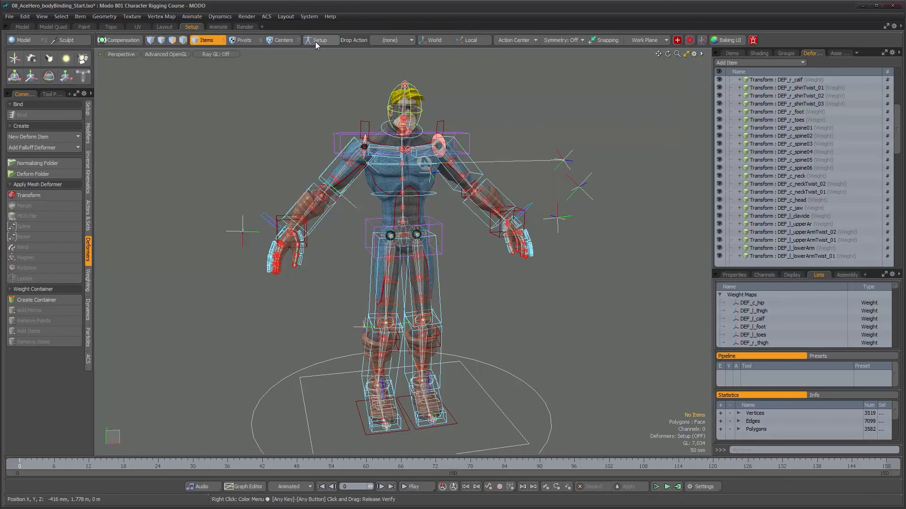
# - Select JNT_l_FKthigh, show its properties, and swing the left leg forward to about -76.2° in Y with the Rotate tool
pyautogui.keyDown('alt'); pyautogui.moveTo(455, 192); pyautogui.dragTo(491, 290); pyautogui.keyUp('alt')
pyautogui.keyDown('alt'); pyautogui.moveTo(492, 290); pyautogui.dragTo(521, 289, button='right'); pyautogui.keyUp('alt')
pyautogui.keyDown('alt'); pyautogui.moveTo(521, 289); pyautogui.dragTo(523, 240, button='middle'); pyautogui.keyUp('alt')
pyautogui.keyDown('alt'); pyautogui.moveTo(523, 240); pyautogui.dragTo(502, 250); pyautogui.keyUp('alt')
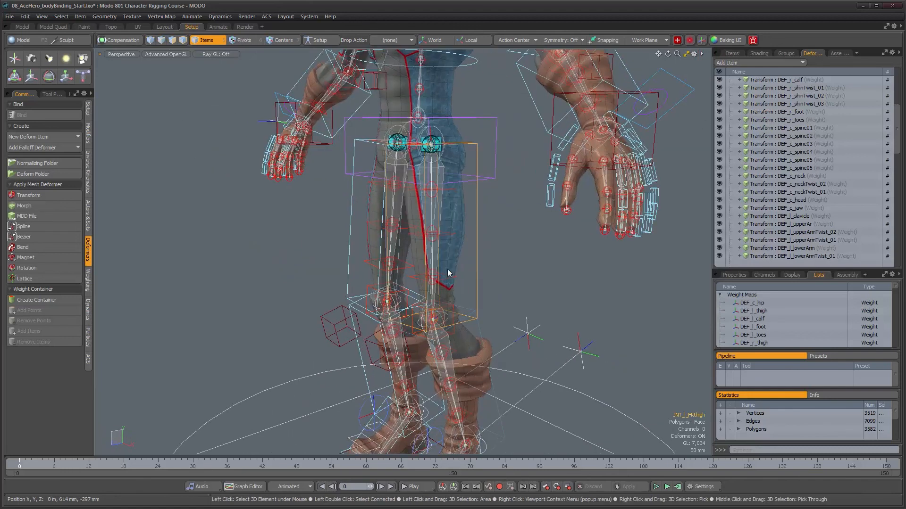
pyautogui.press('e')
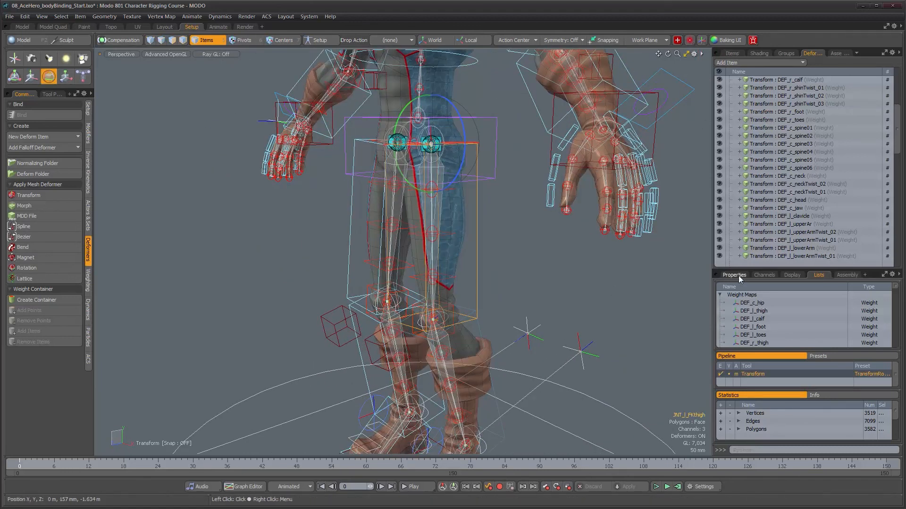
pyautogui.click(739, 279)
pyautogui.keyDown('alt'); pyautogui.moveTo(552, 267); pyautogui.dragTo(545, 275); pyautogui.keyUp('alt')
pyautogui.moveTo(412, 194); pyautogui.dragTo(272, 200)
pyautogui.moveTo(488, 122)
pyautogui.keyDown('alt'); pyautogui.mouseDown()
pyautogui.moveTo(363, 118)
pyautogui.moveTo(480, 115)
pyautogui.moveTo(372, 118)
pyautogui.moveTo(472, 117)
pyautogui.mouseUp(); pyautogui.keyUp('alt')
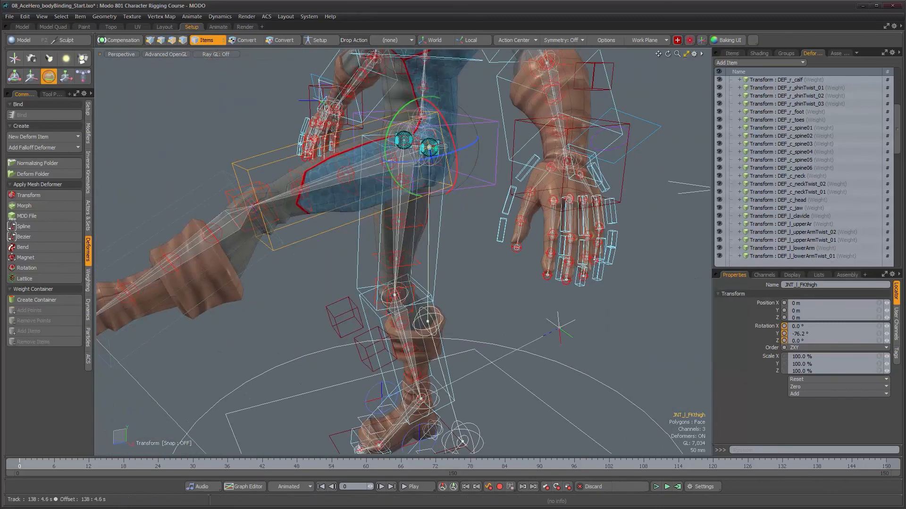
# - Bend the left knee by rotating JNT_l_FKcalf to about 71.0° in Y
pyautogui.keyDown('alt'); pyautogui.moveTo(360, 112); pyautogui.dragTo(275, 205); pyautogui.keyUp('alt')
pyautogui.click(275, 205)
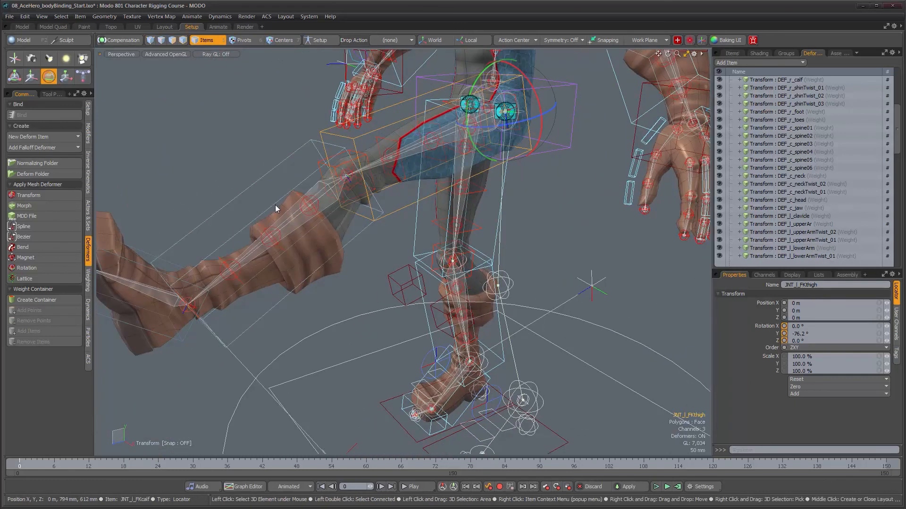
pyautogui.moveTo(293, 169); pyautogui.dragTo(456, 258)
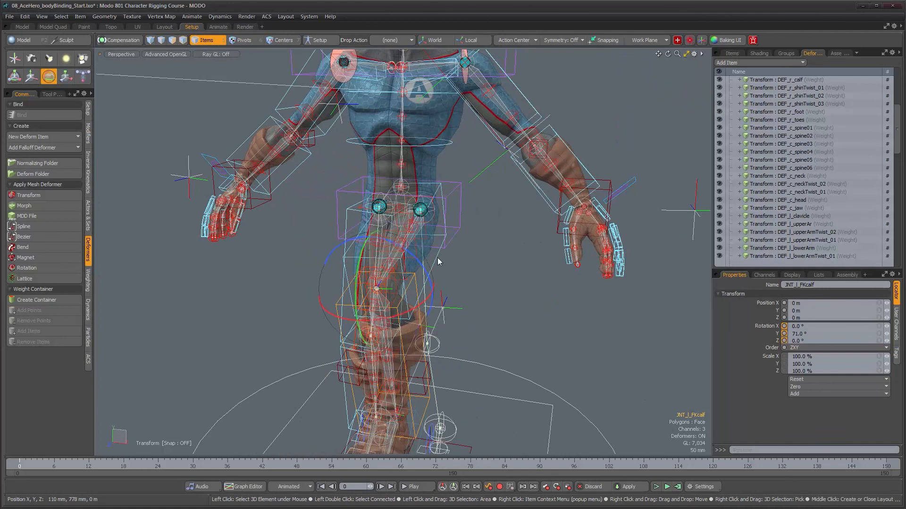
# - Reselect the parent joint JNT_l_FKthigh and lower the raised left leg to about -54.4° in Y
pyautogui.press('Up')
pyautogui.scroll(3, 455, 257)
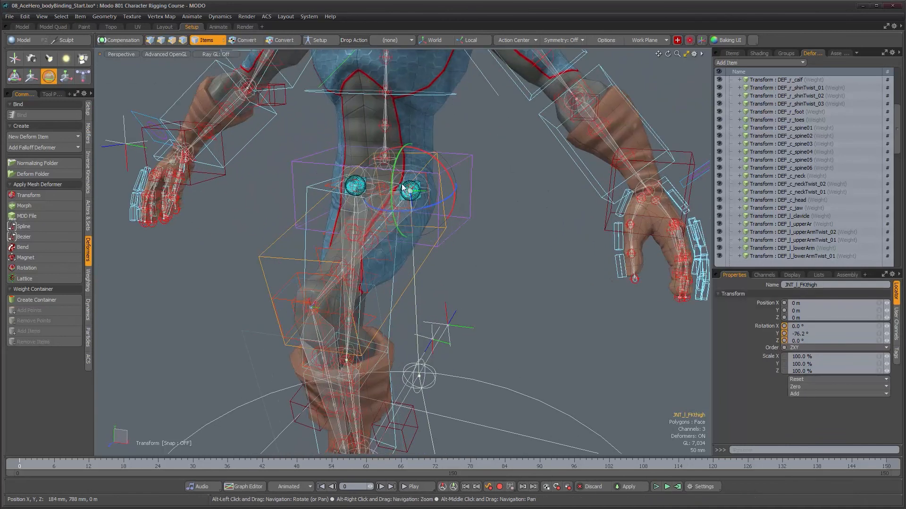
pyautogui.moveTo(392, 177); pyautogui.dragTo(340, 189)
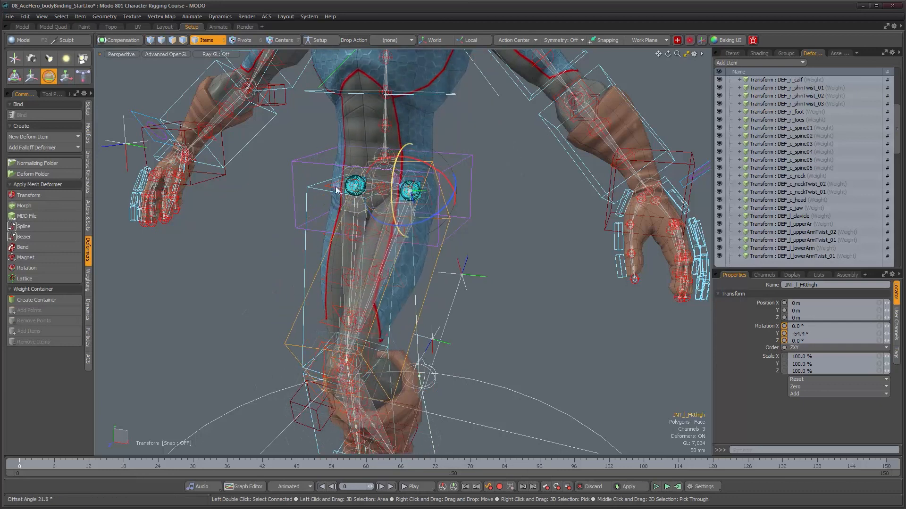
# - Examine how the body mesh deforms around the hips and raised left leg from the front
pyautogui.keyDown('alt'); pyautogui.moveTo(427, 230); pyautogui.dragTo(459, 230); pyautogui.keyUp('alt')
pyautogui.keyDown('alt'); pyautogui.moveTo(459, 229); pyautogui.dragTo(435, 231, button='right'); pyautogui.keyUp('alt')
pyautogui.keyDown('alt'); pyautogui.moveTo(442, 237); pyautogui.dragTo(461, 232); pyautogui.keyUp('alt')
pyautogui.keyDown('alt'); pyautogui.moveTo(461, 233); pyautogui.dragTo(432, 235, button='right'); pyautogui.keyUp('alt')
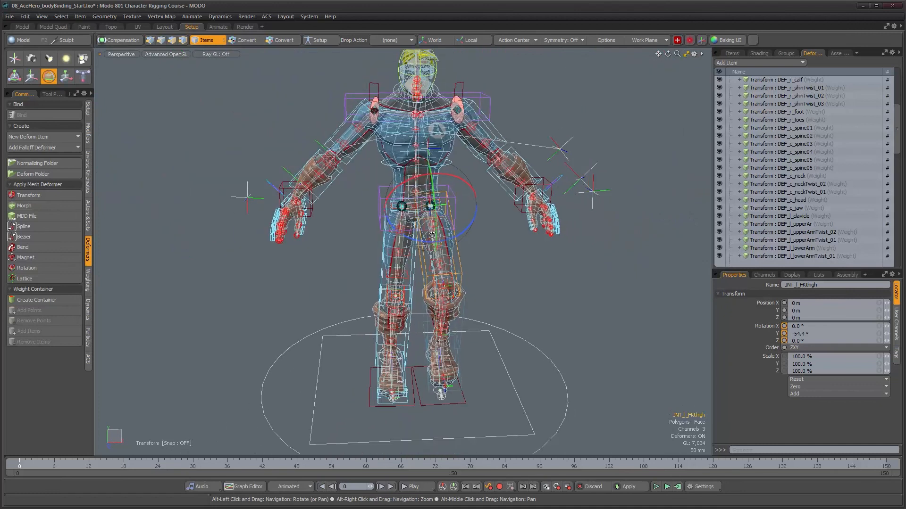
pyautogui.keyDown('alt'); pyautogui.moveTo(432, 235); pyautogui.dragTo(423, 259, button='middle'); pyautogui.keyUp('alt')
pyautogui.keyDown('alt'); pyautogui.moveTo(441, 254); pyautogui.dragTo(461, 180); pyautogui.keyUp('alt')
pyautogui.keyDown('alt'); pyautogui.moveTo(495, 278); pyautogui.dragTo(482, 272); pyautogui.keyUp('alt')
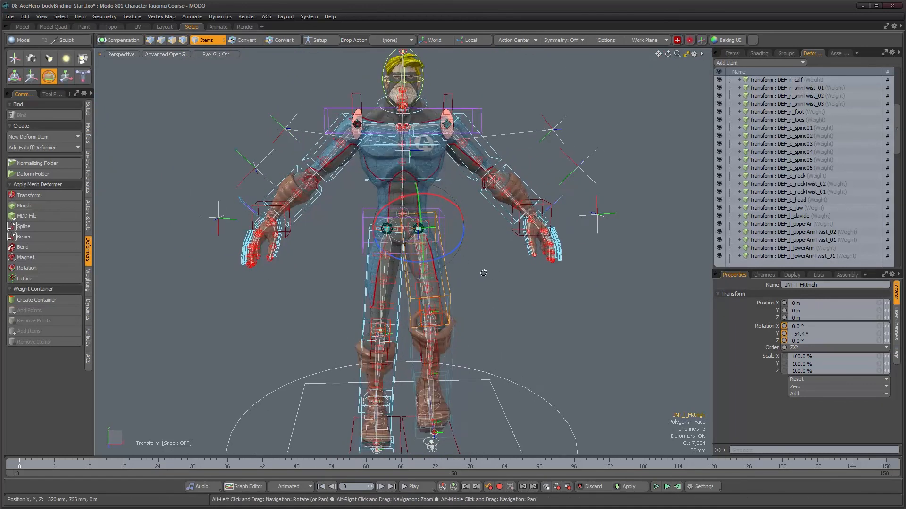
# - Add JNT_l_FKcalf to the JNT_l_FKthigh selection and examine the bent left leg from both sides
pyautogui.keyDown('alt'); pyautogui.moveTo(497, 332); pyautogui.dragTo(331, 336); pyautogui.keyUp('alt')
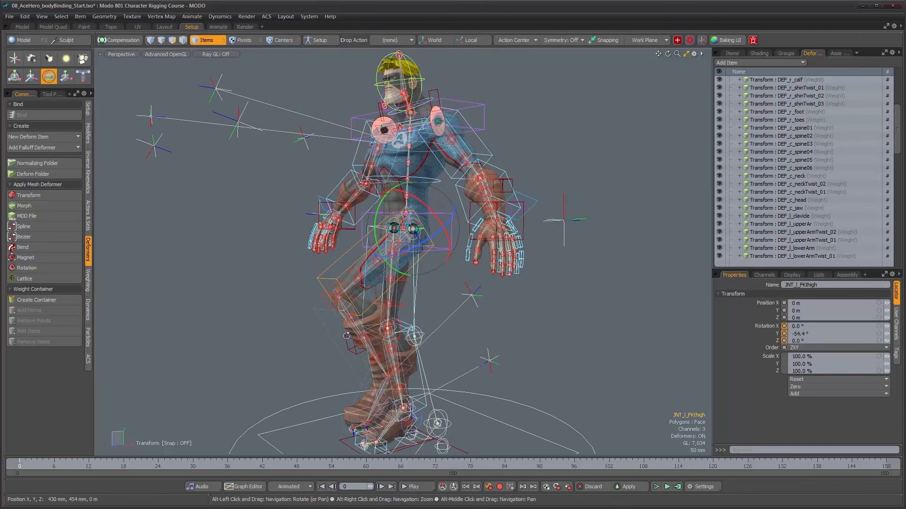
pyautogui.keyDown('shift'); pyautogui.click(330, 336); pyautogui.keyUp('shift')
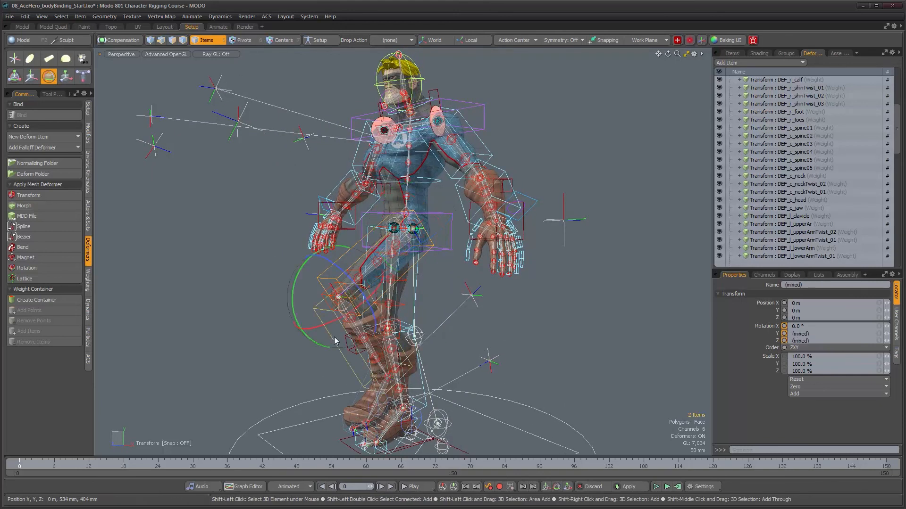
pyautogui.keyDown('alt'); pyautogui.moveTo(562, 367); pyautogui.dragTo(465, 324); pyautogui.keyUp('alt')
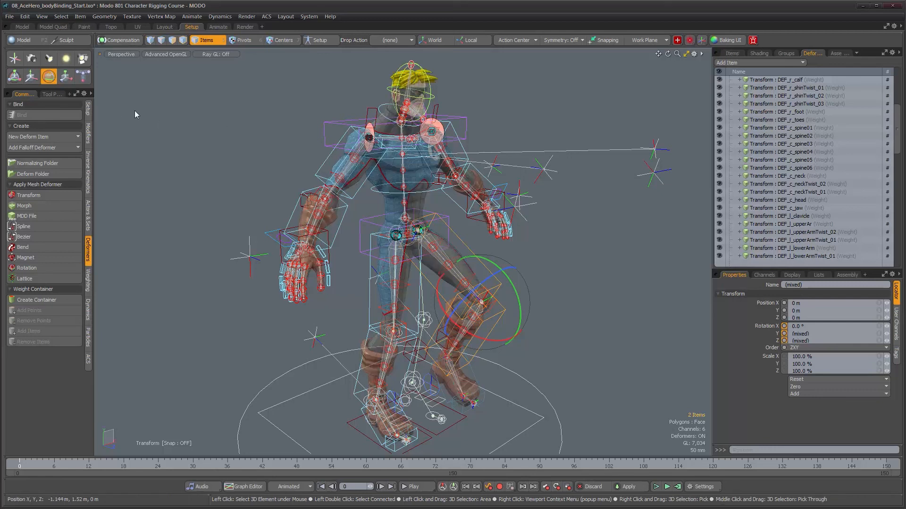
# - Collapse the Normalizing Folder and show the Items list, with the posed character seen from the front
pyautogui.scroll(5, 896, 145)
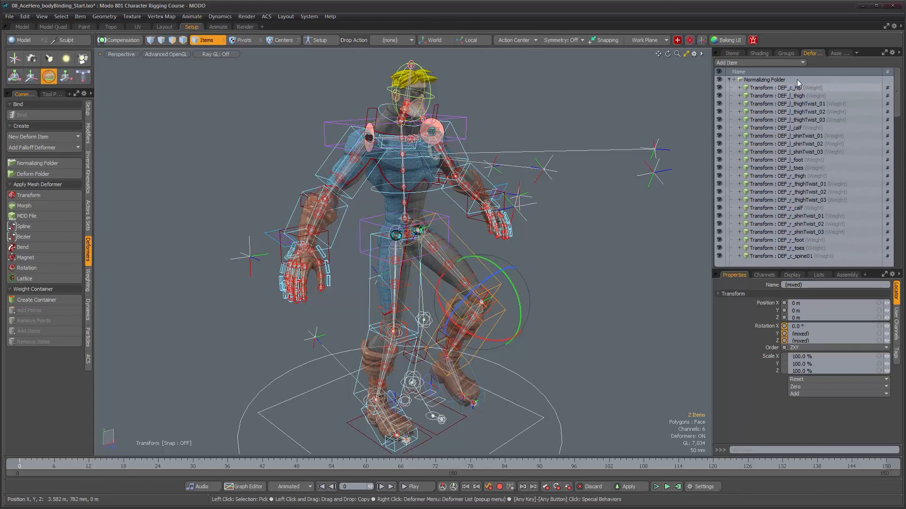
pyautogui.click(729, 79)
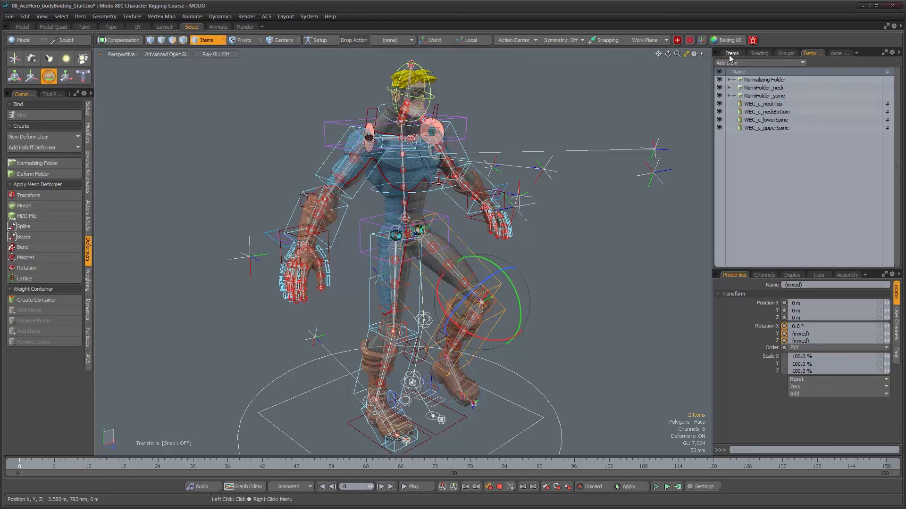
pyautogui.click(731, 54)
pyautogui.keyDown('alt'); pyautogui.moveTo(465, 259); pyautogui.dragTo(443, 162); pyautogui.keyUp('alt')
pyautogui.keyDown('ctrl'); pyautogui.keyDown('alt'); pyautogui.moveTo(534, 250); pyautogui.dragTo(501, 289); pyautogui.keyUp('alt'); pyautogui.keyUp('ctrl')
pyautogui.keyDown('alt'); pyautogui.keyDown('shift'); pyautogui.moveTo(501, 289); pyautogui.dragTo(467, 264); pyautogui.keyUp('shift'); pyautogui.keyUp('alt')
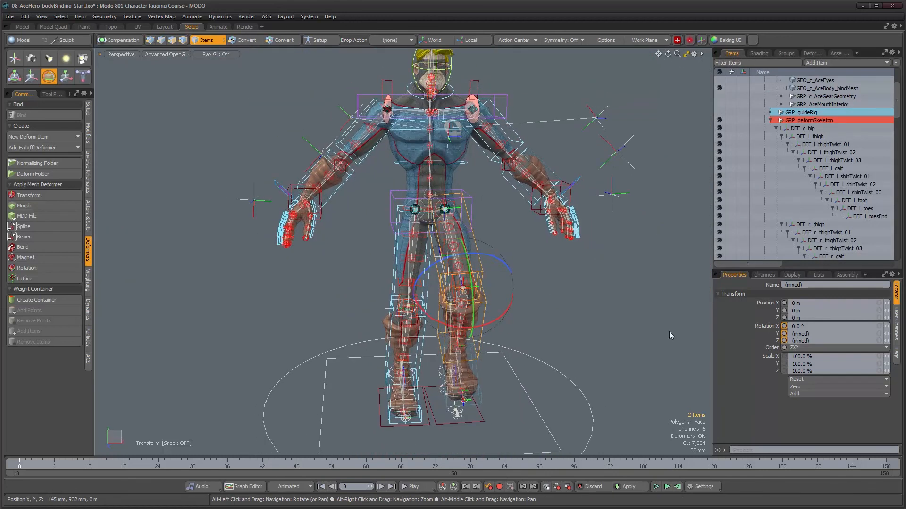